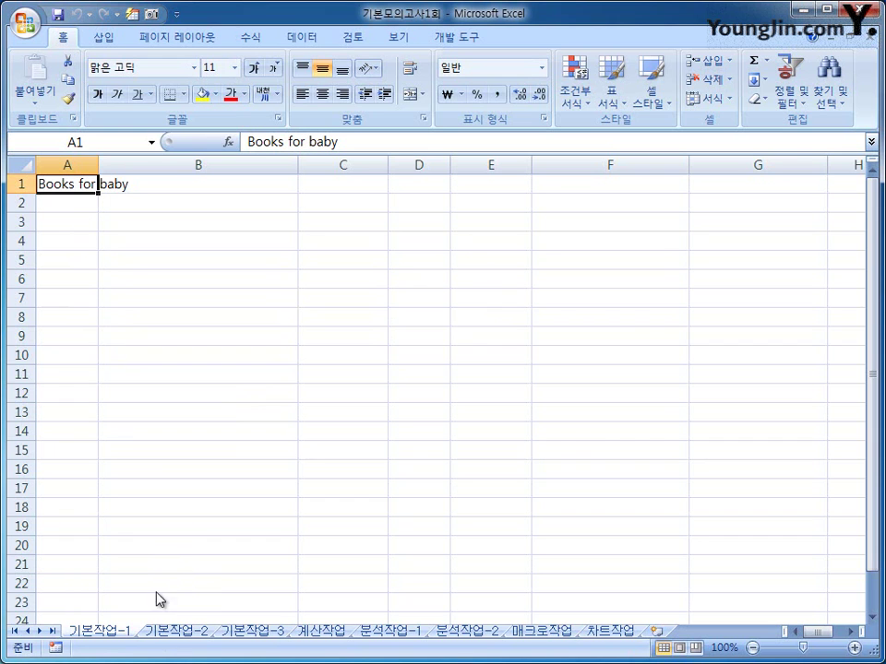
# - On the 기본작업-2 sheet, merge and center the title across A1:G1
pyautogui.click(177, 632)
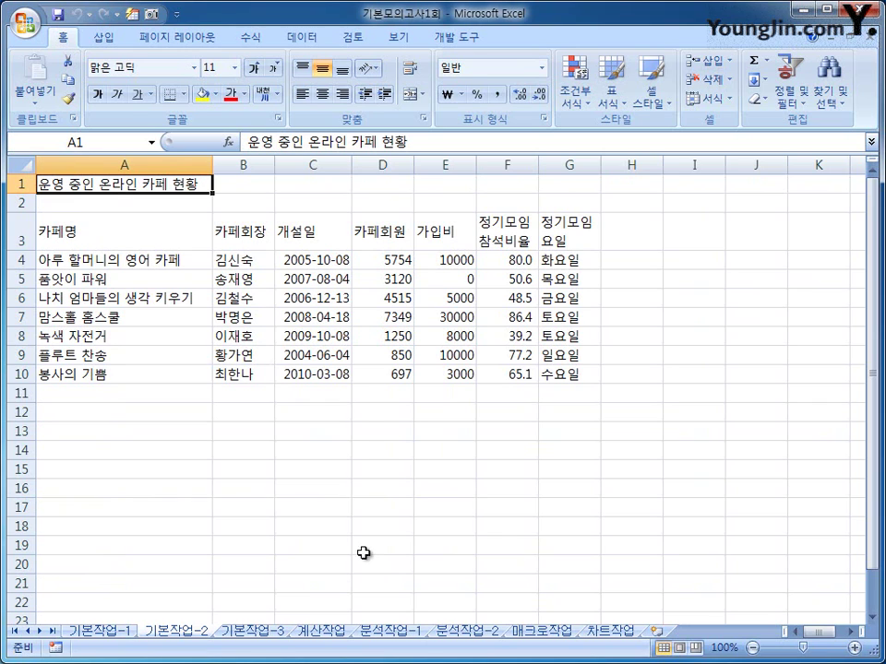
pyautogui.moveTo(161, 185); pyautogui.dragTo(544, 181)
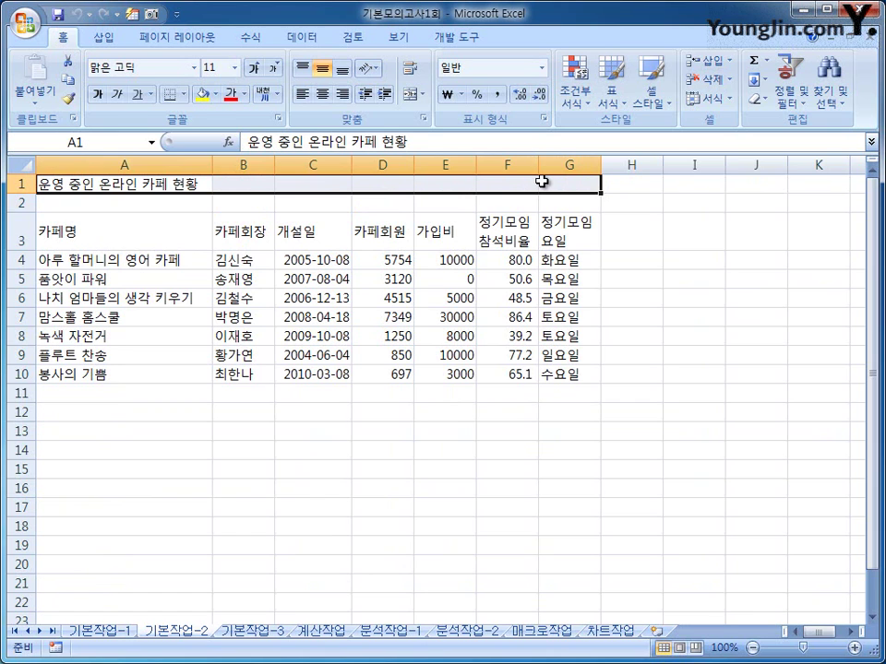
pyautogui.click(410, 95)
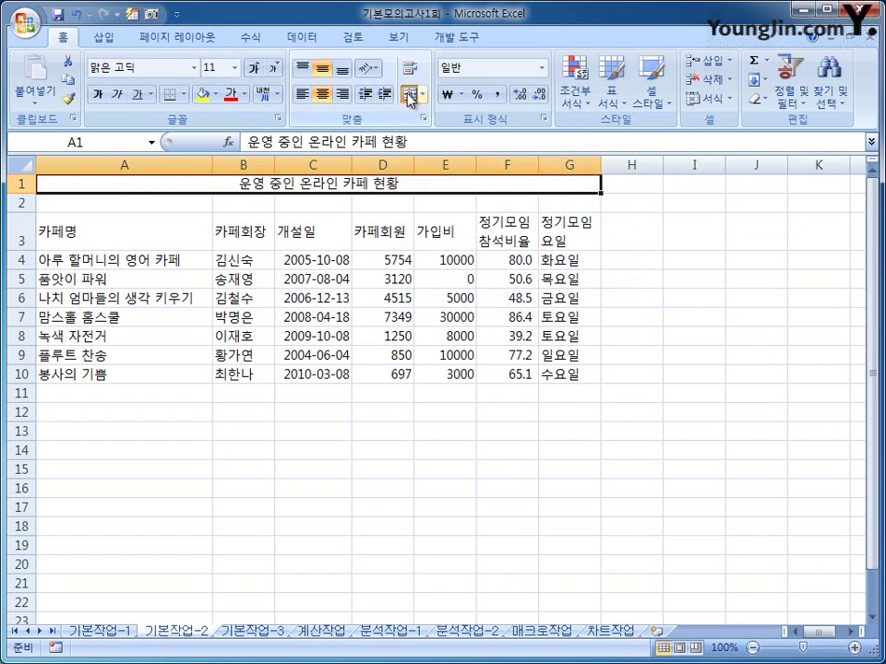
# - Set the merged title in row 1 to the 궁서 font at size 17
pyautogui.click(193, 68)
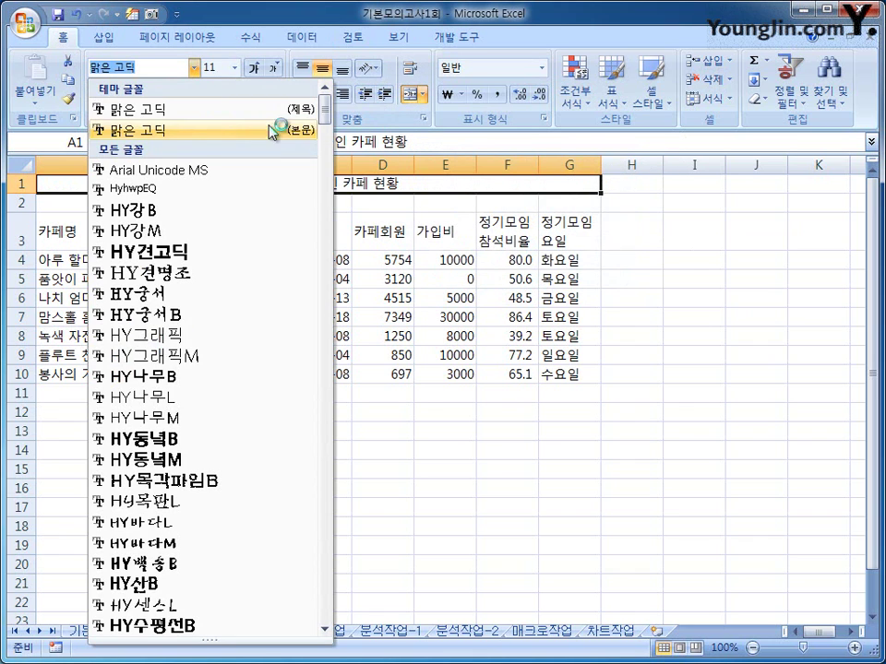
pyautogui.scroll(-1, 326, 115)
pyautogui.moveTo(327, 115); pyautogui.dragTo(325, 159)
pyautogui.click(205, 185)
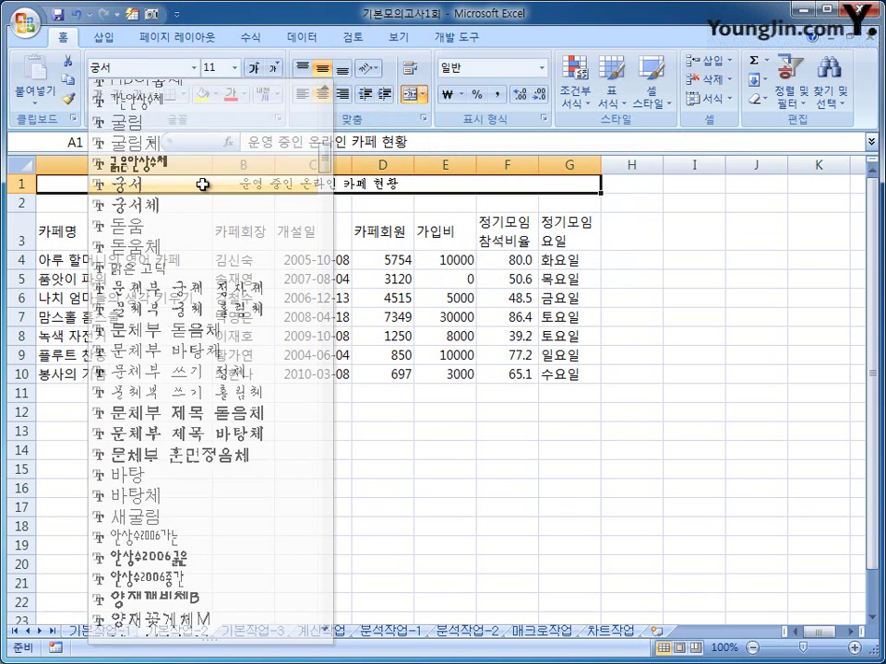
pyautogui.click(234, 68)
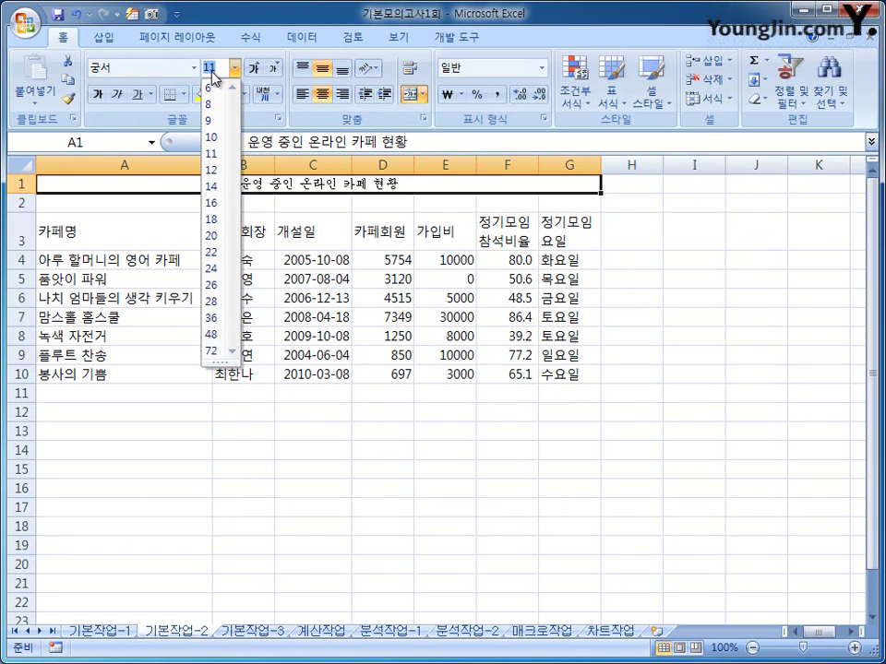
pyautogui.write('17')
pyautogui.press('Return')
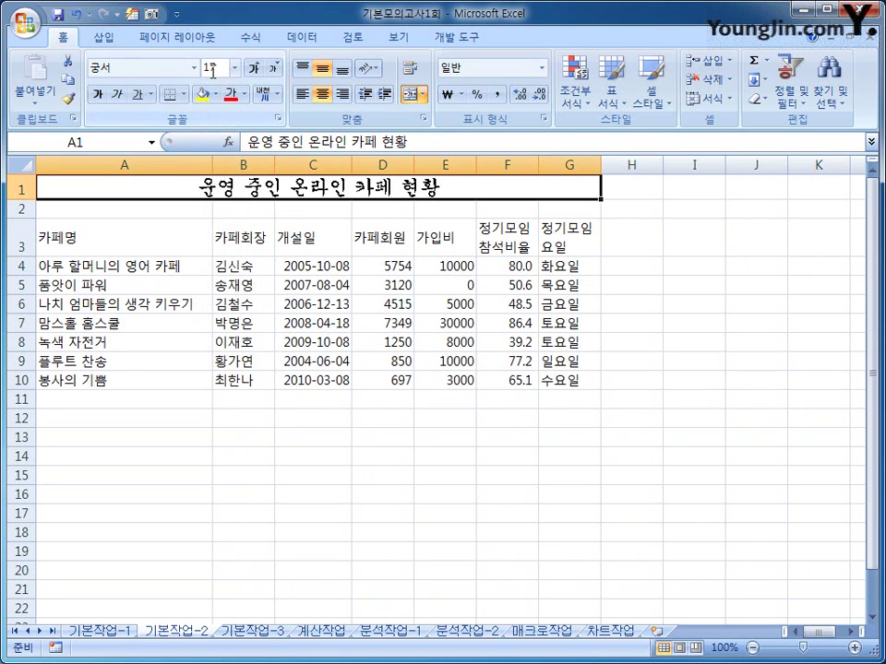
# - Make the title in row 1 bold with a single underline
pyautogui.click(97, 94)
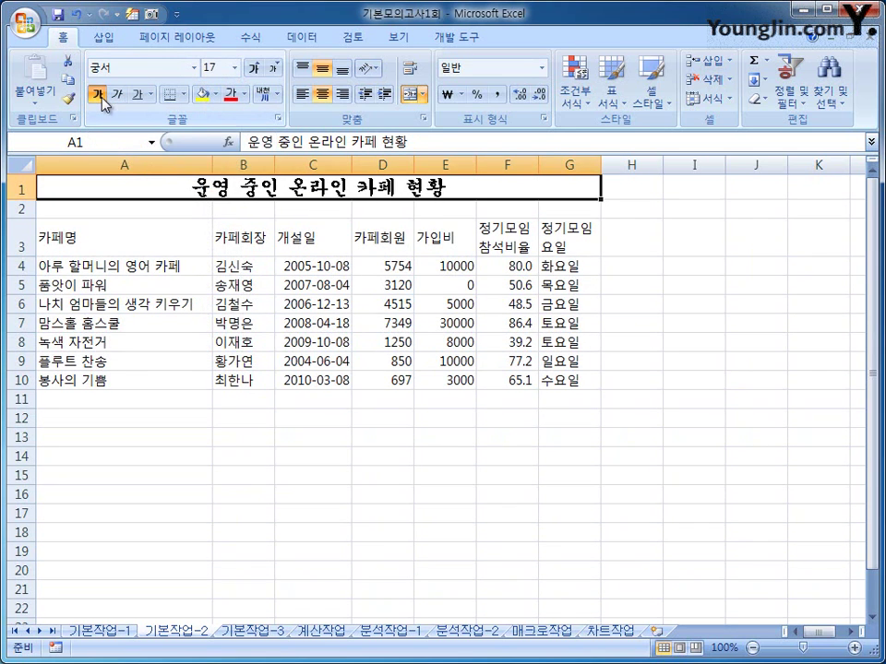
pyautogui.click(150, 94)
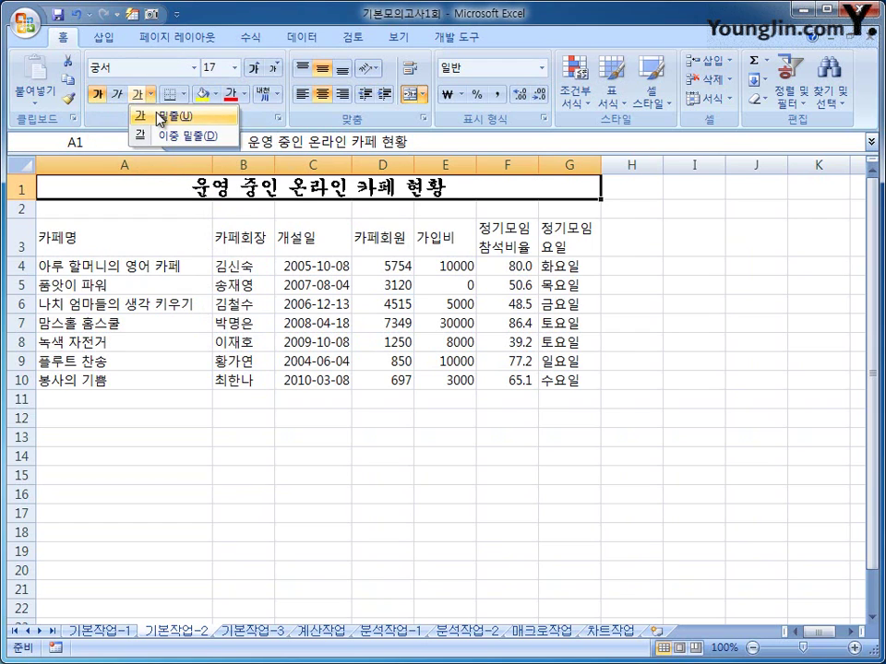
pyautogui.click(161, 116)
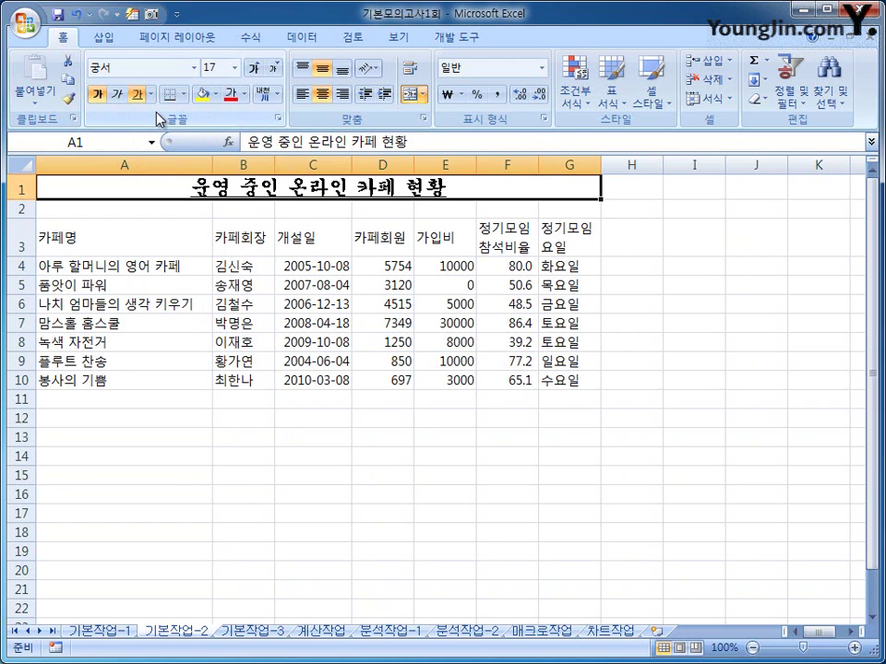
# - Center the contents of A3:G3, A4:C10 and F4:G10 horizontally in one multiple selection
pyautogui.moveTo(97, 237); pyautogui.dragTo(574, 247)
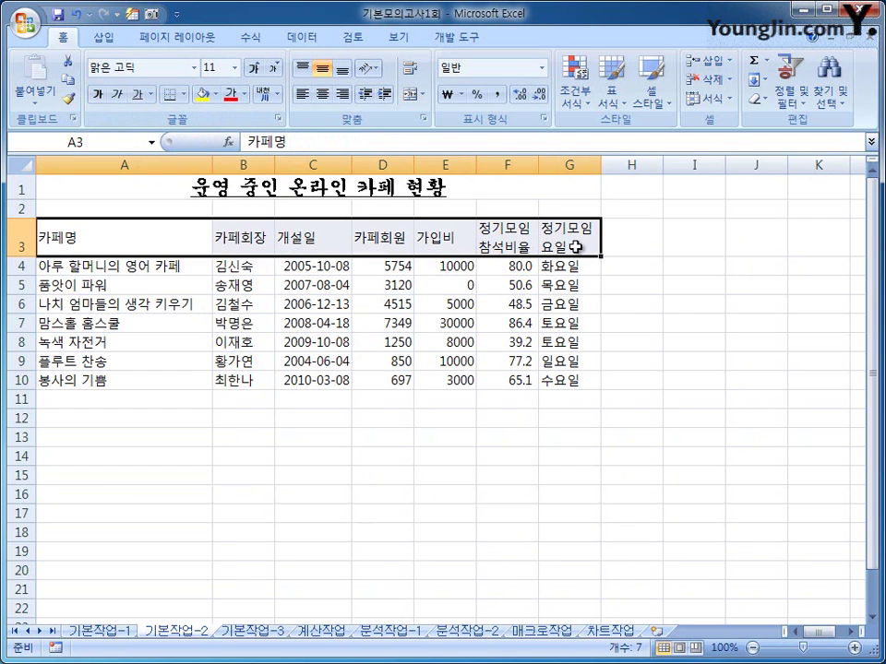
pyautogui.click(127, 269)
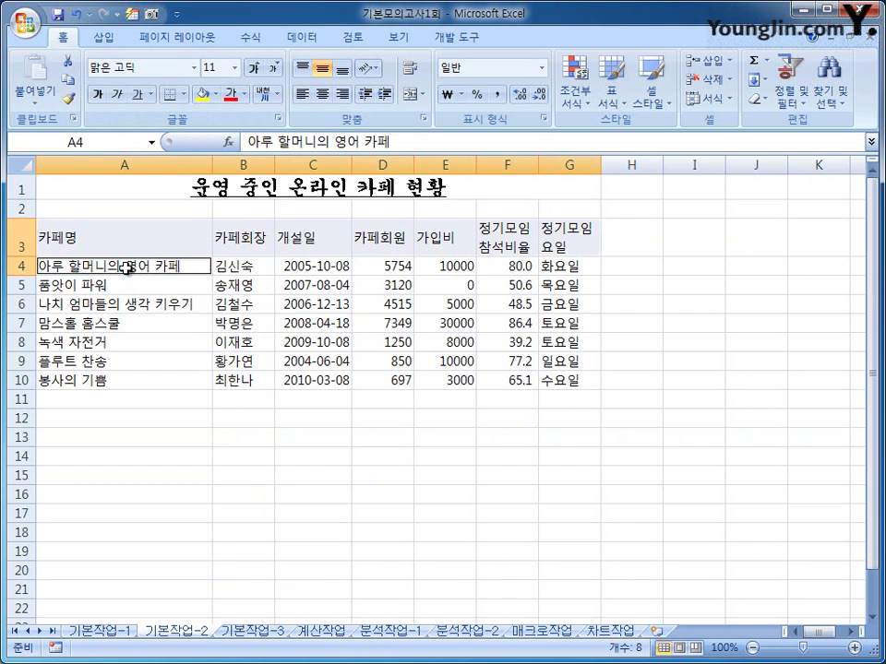
pyautogui.moveTo(127, 269); pyautogui.dragTo(304, 380)
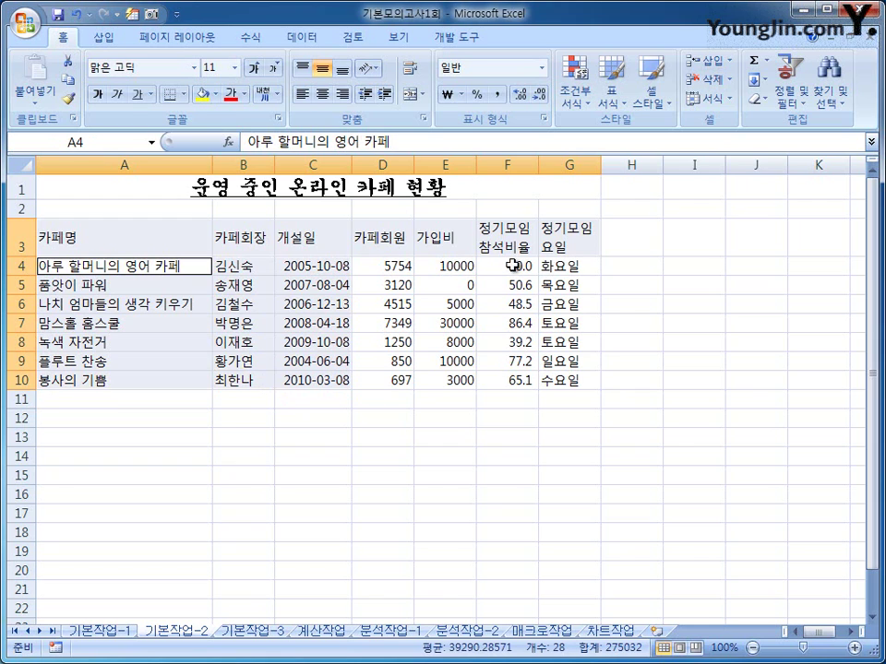
pyautogui.moveTo(510, 265); pyautogui.dragTo(563, 380)
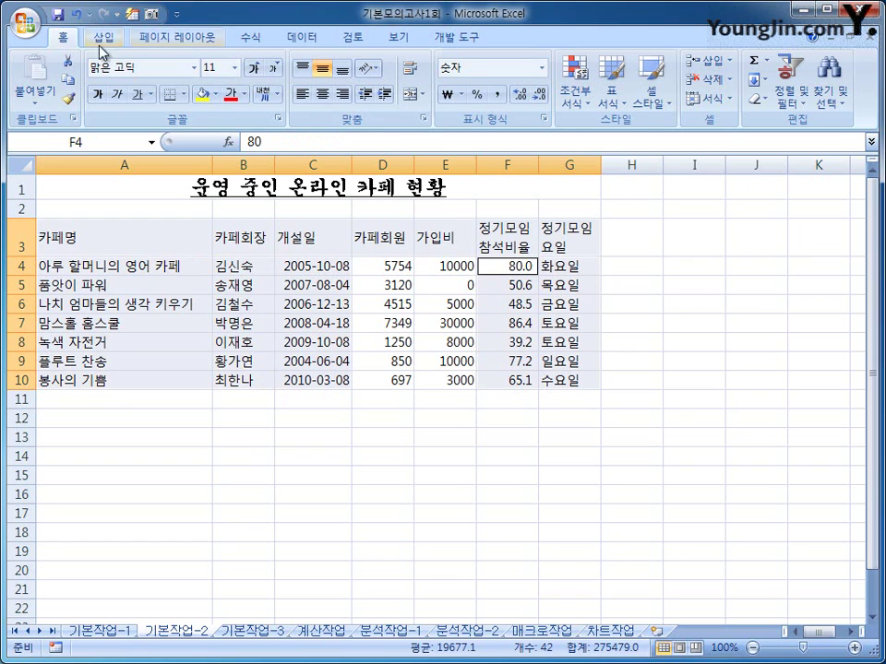
pyautogui.click(323, 95)
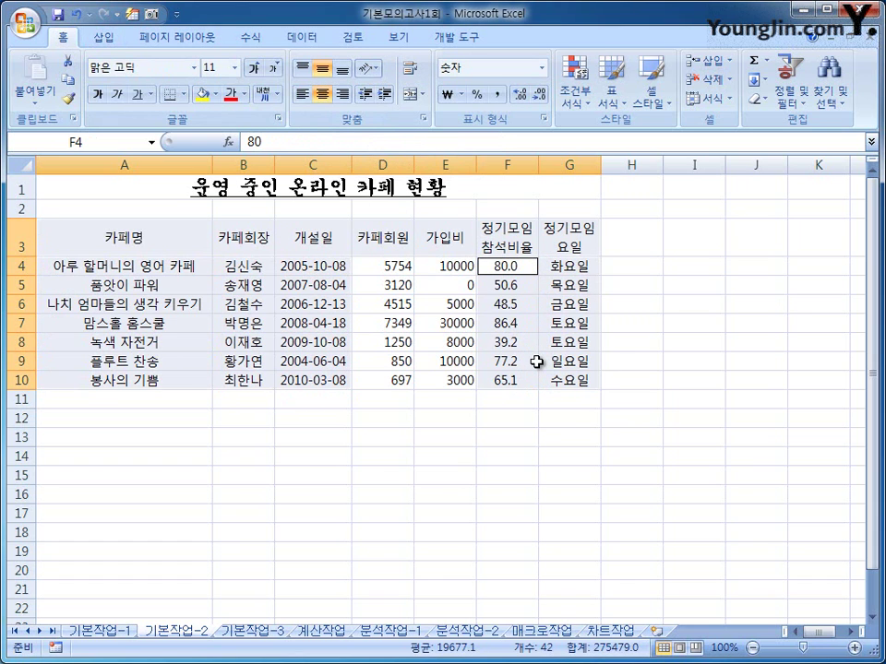
# - Give the header cells A3:G3 the standard purple font color and the standard yellow fill
pyautogui.moveTo(83, 239); pyautogui.dragTo(547, 247)
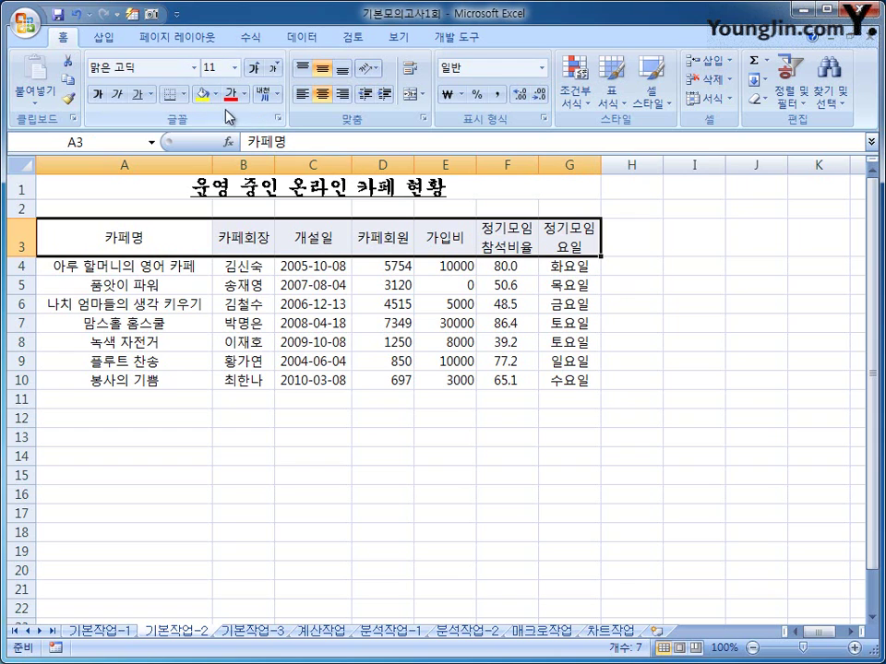
pyautogui.click(245, 94)
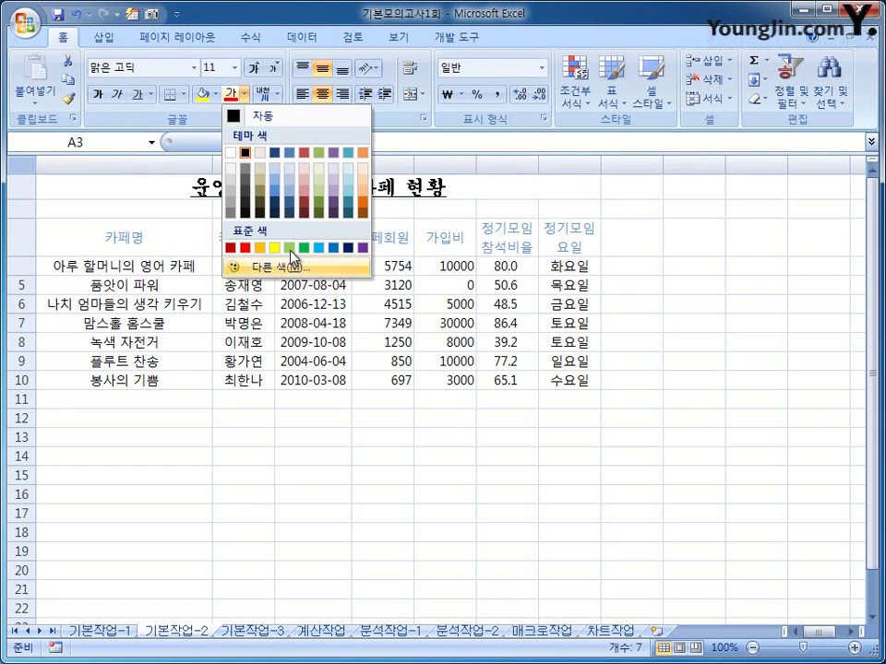
pyautogui.click(363, 249)
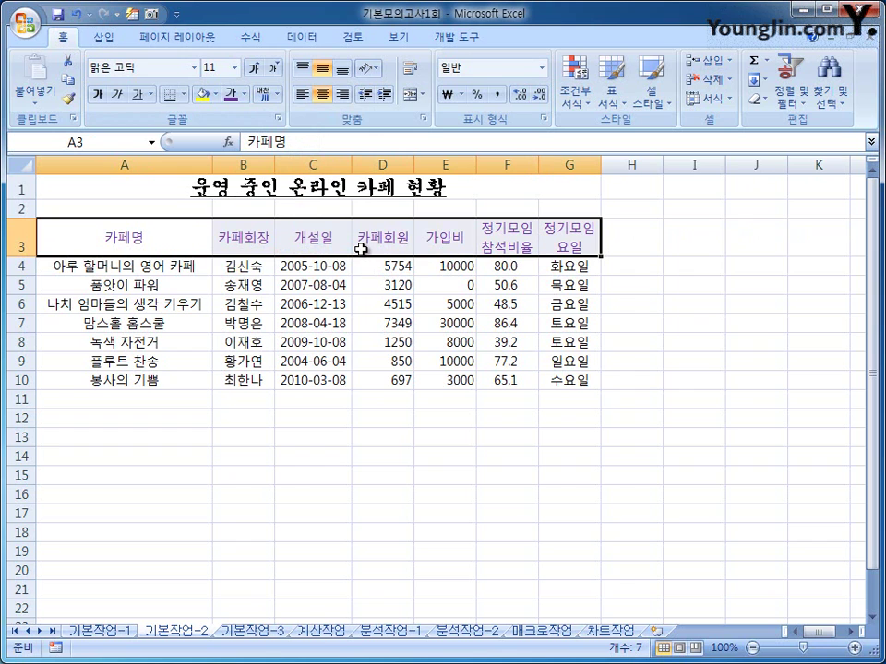
pyautogui.click(215, 94)
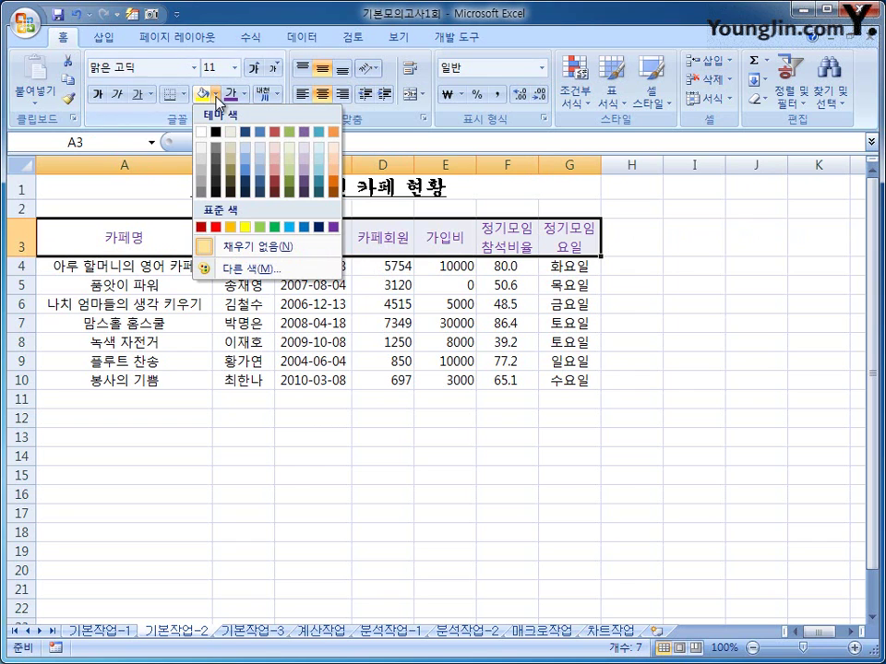
pyautogui.click(244, 227)
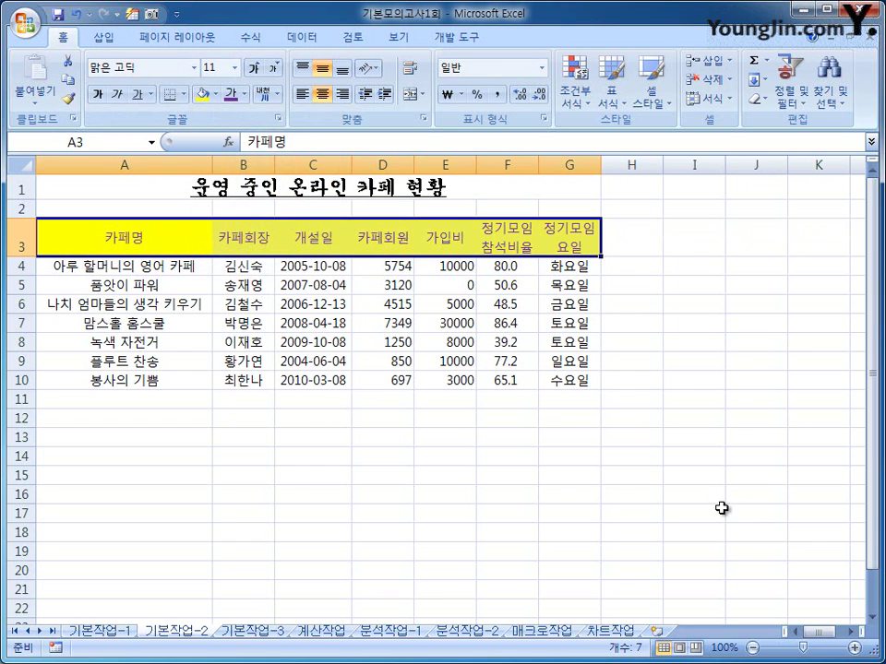
pyautogui.click(722, 509)
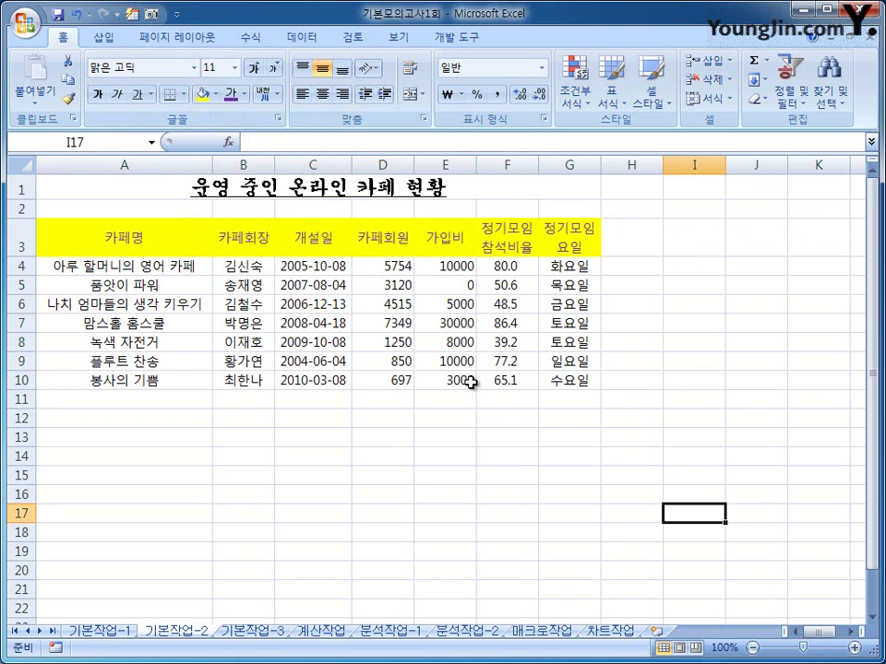
# - Apply the custom number format 0.0"%" to the attendance rates in F4:F10
pyautogui.moveTo(500, 267); pyautogui.dragTo(499, 383)
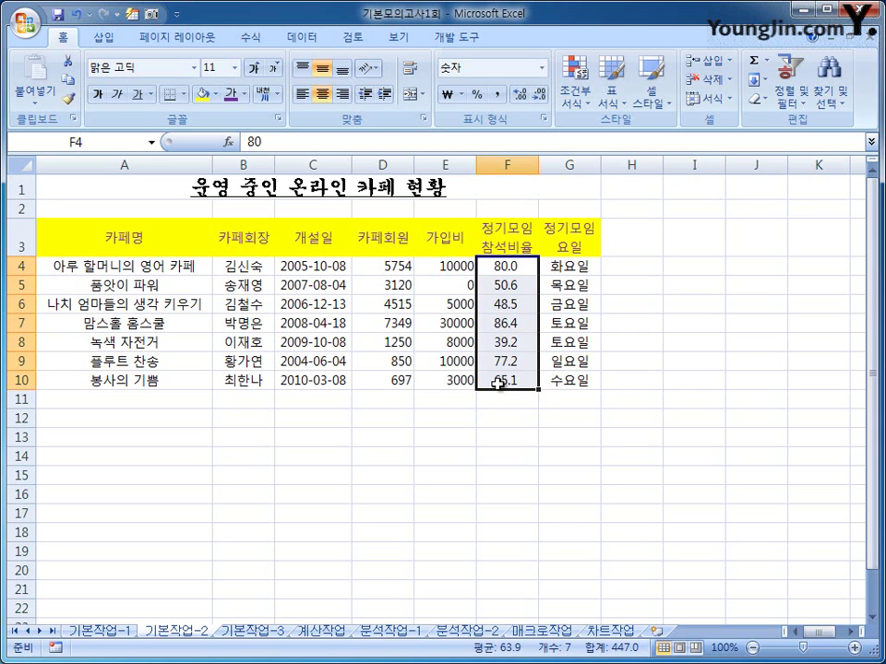
pyautogui.rightClick(513, 264)
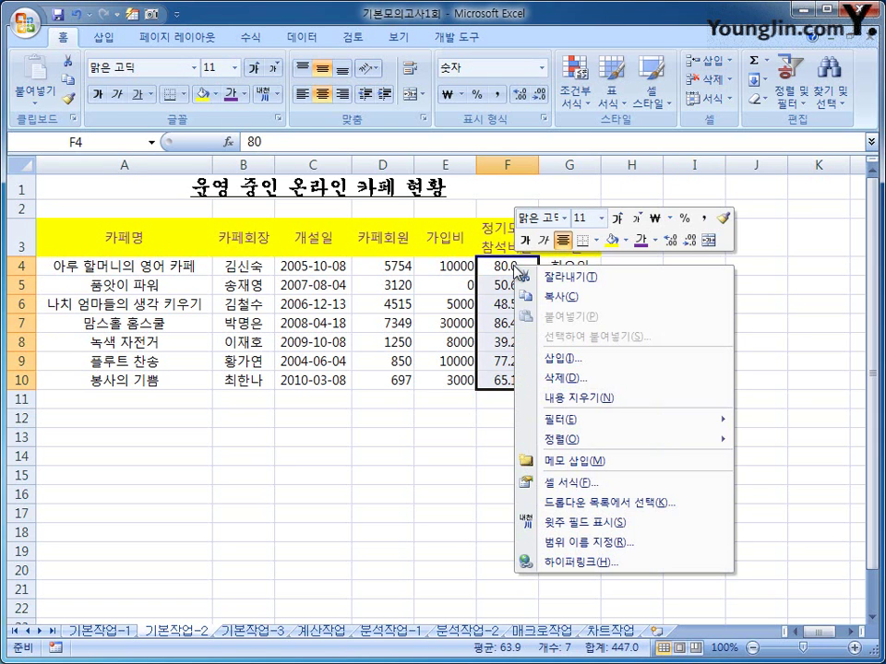
pyautogui.click(646, 485)
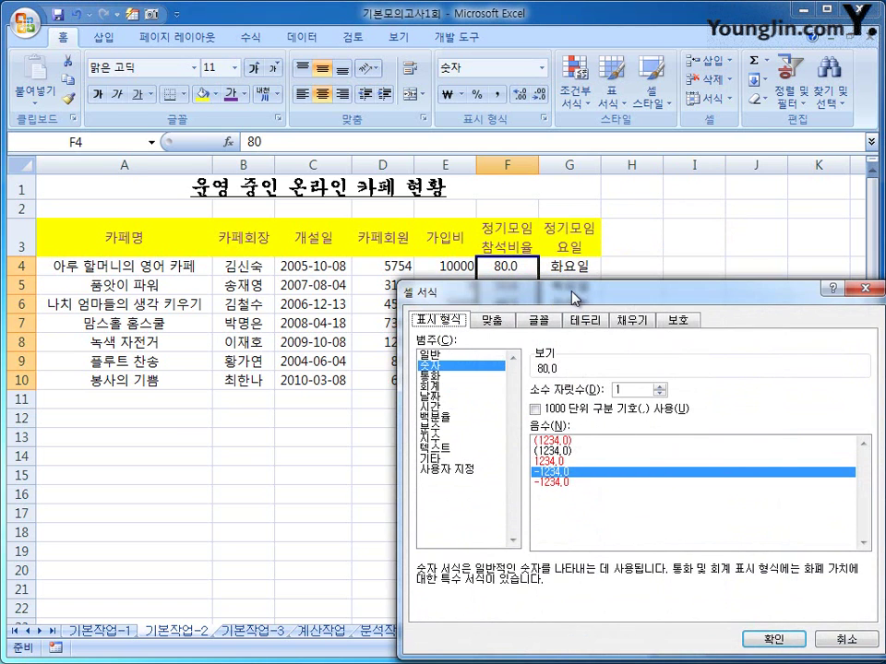
pyautogui.moveTo(573, 296); pyautogui.dragTo(324, 135)
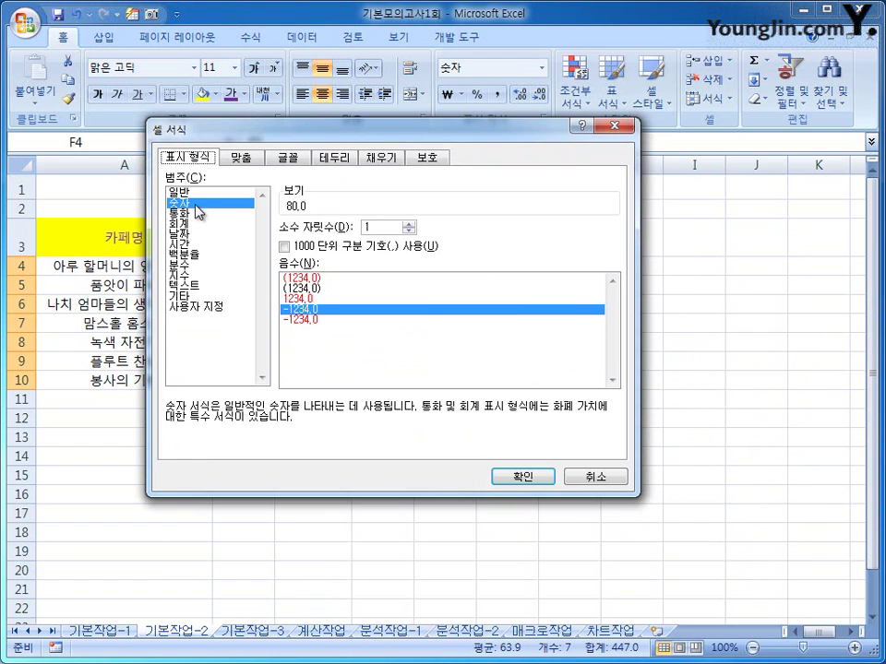
pyautogui.click(200, 308)
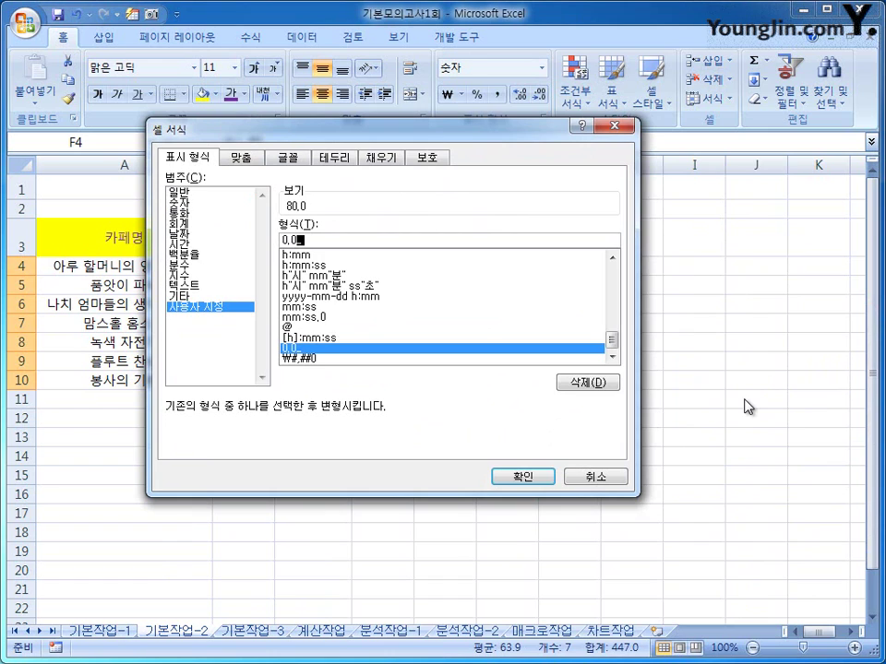
pyautogui.press('BackSpace')
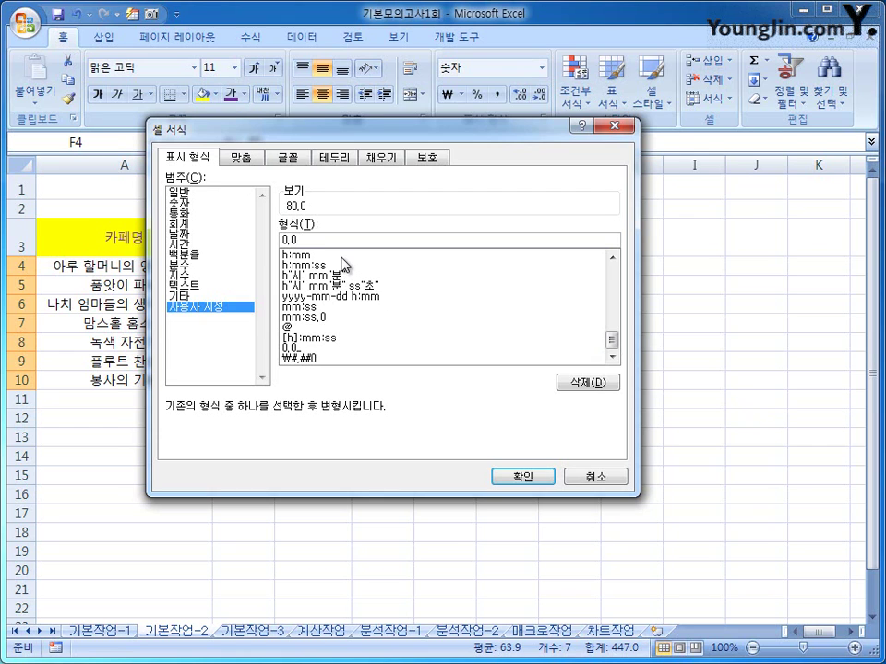
pyautogui.write('%"')
pyautogui.click(542, 478)
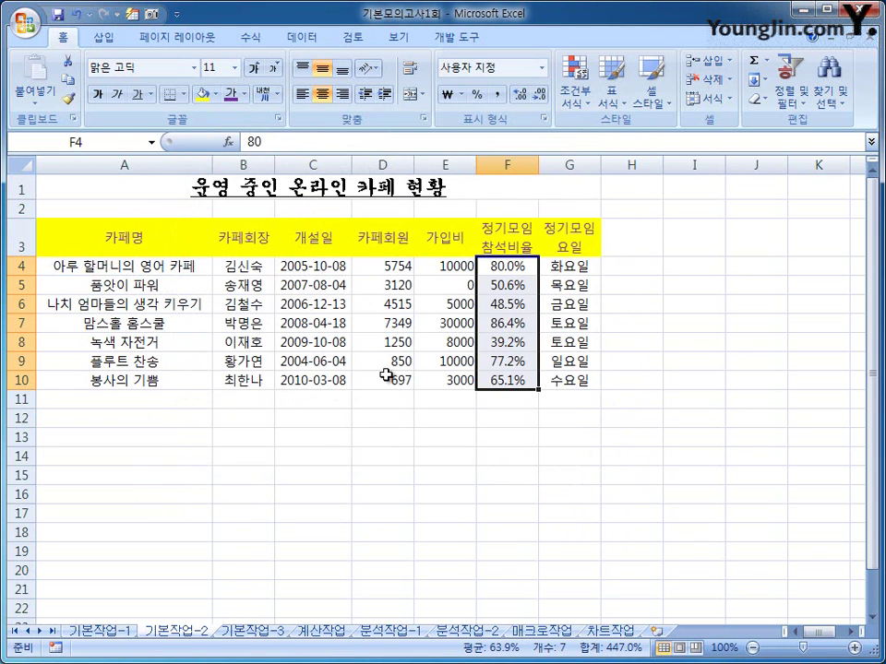
pyautogui.keyDown('shift'); pyautogui.click(395, 324); pyautogui.keyUp('shift')
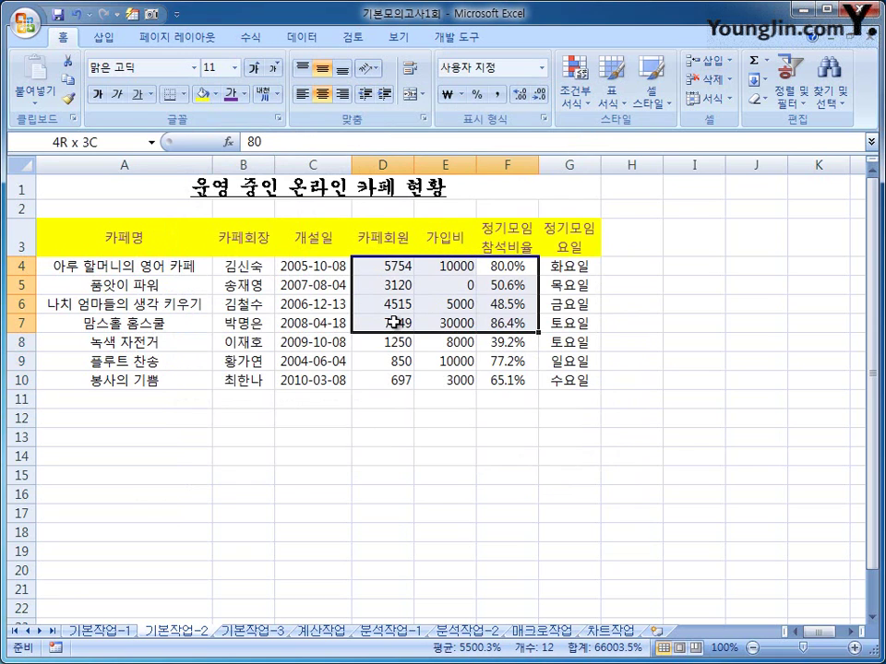
pyautogui.keyDown('shift'); pyautogui.click(396, 380); pyautogui.keyUp('shift')
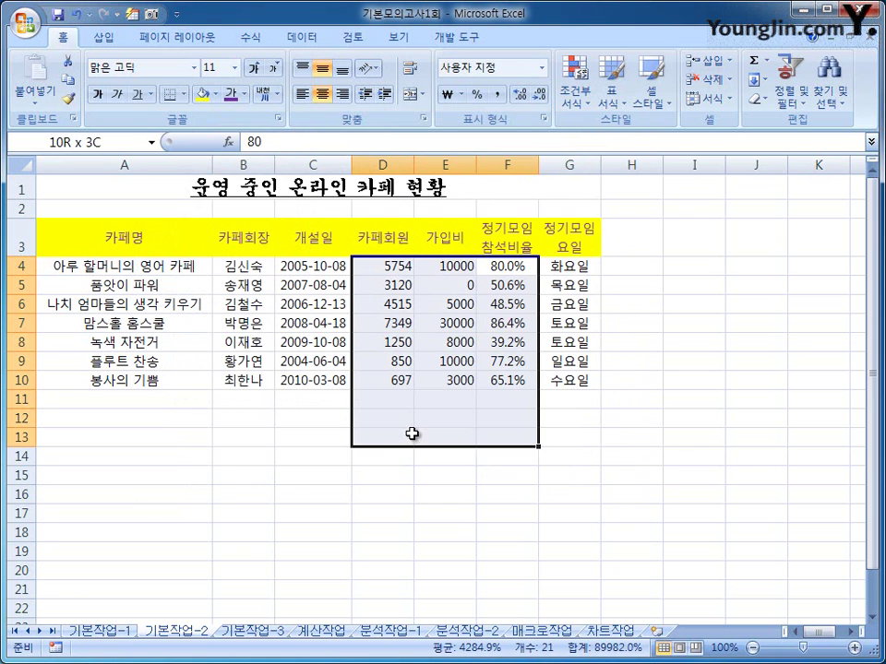
pyautogui.keyDown('shift'); pyautogui.click(396, 323); pyautogui.keyUp('shift')
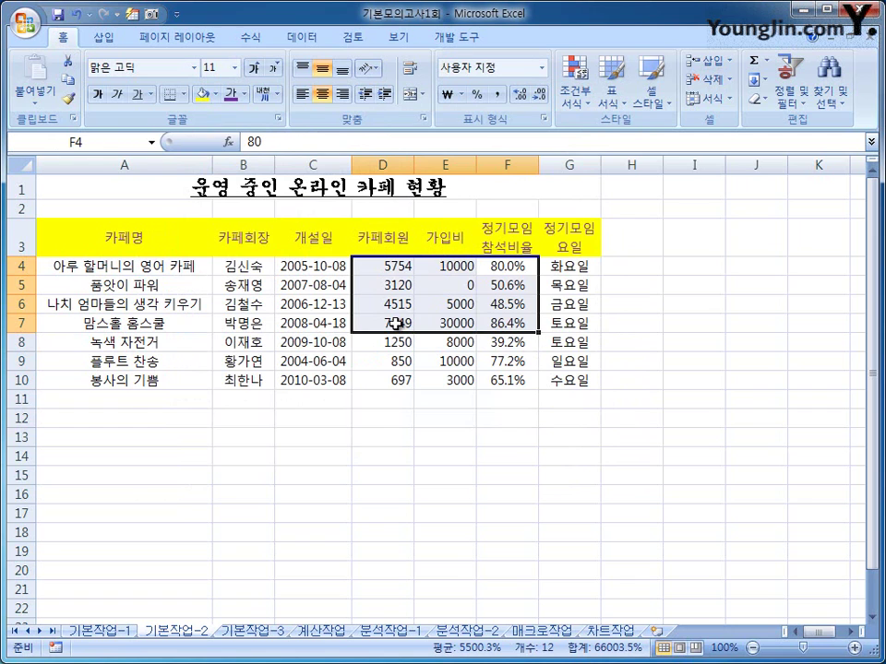
# - Insert a comment in cell D7 that contains only the text 가장 많은 회원수, without the default author name
pyautogui.click(396, 323)
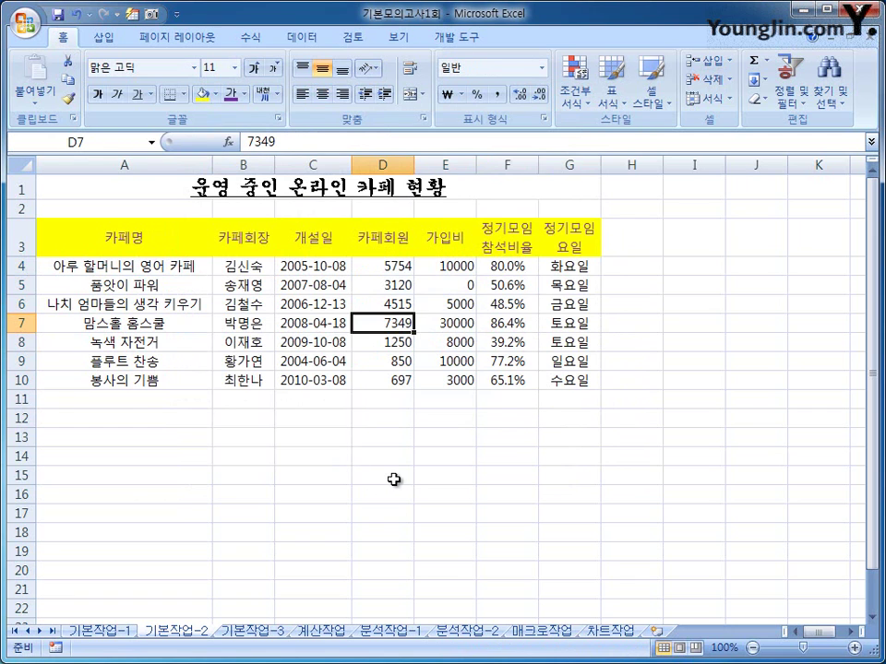
pyautogui.rightClick(395, 324)
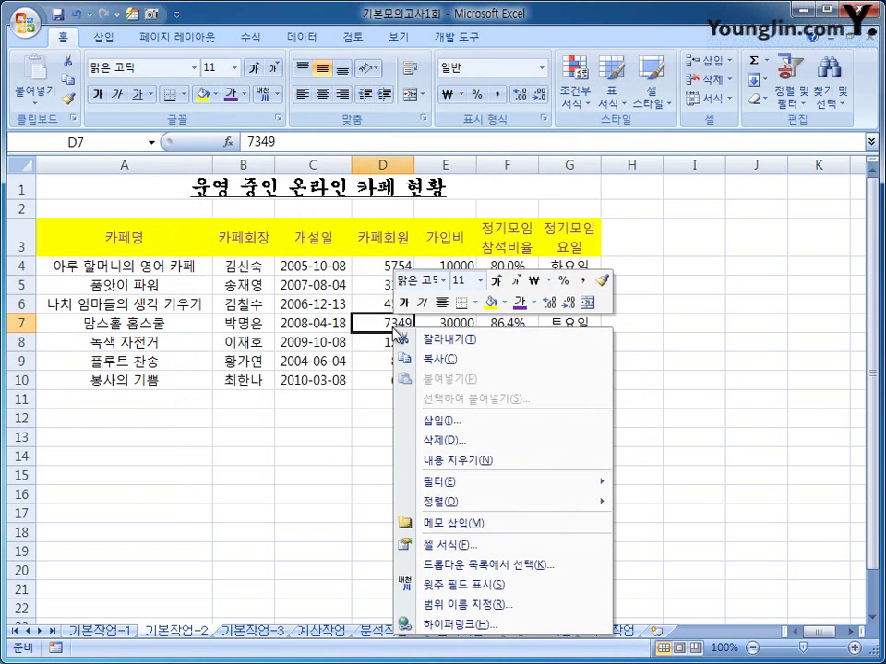
pyautogui.click(514, 524)
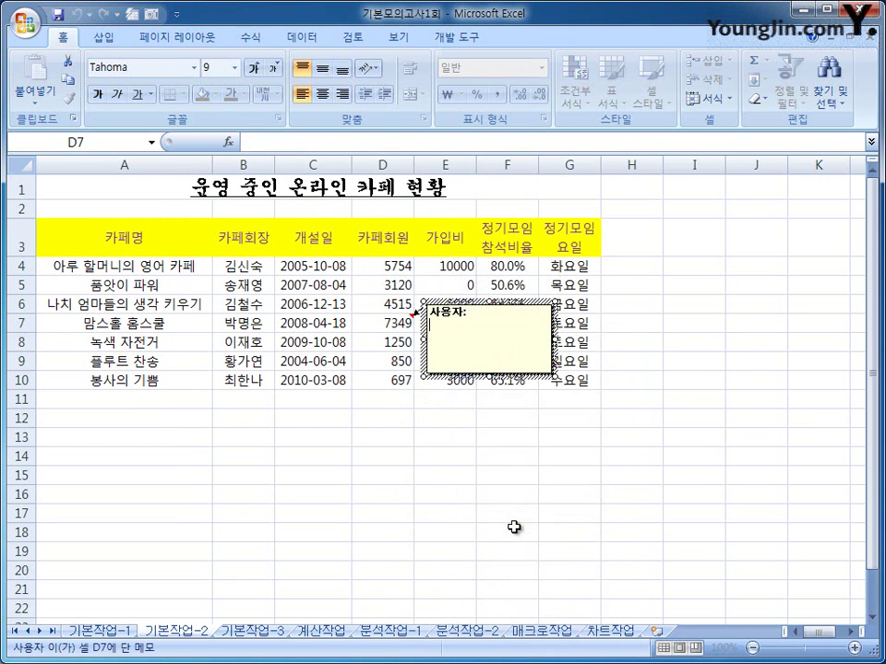
pyautogui.press('BackSpace')
pyautogui.press('BackSpace')
pyautogui.press('BackSpace')
pyautogui.press('BackSpace')
pyautogui.press('BackSpace')
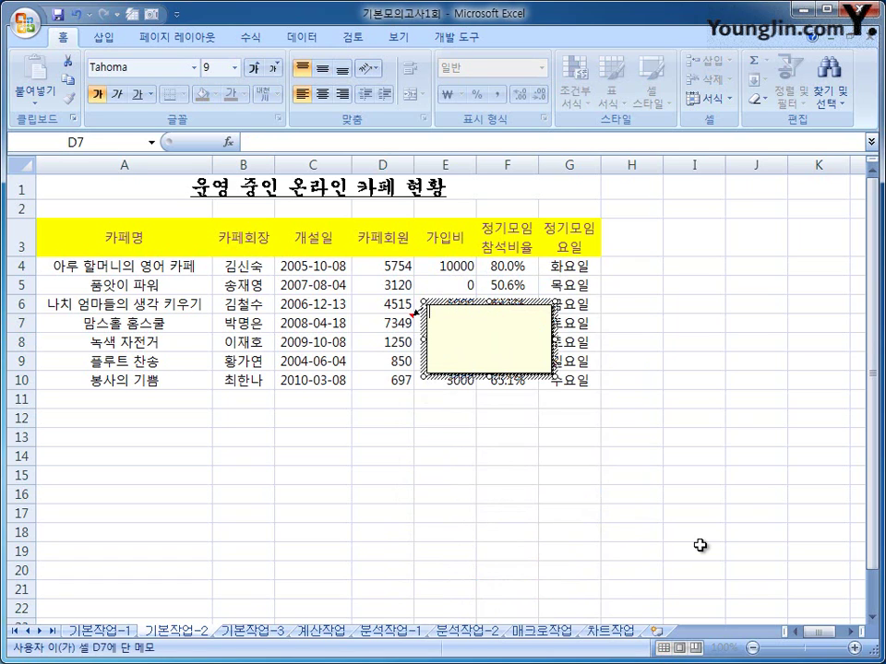
pyautogui.write('가장 많은 회원수')
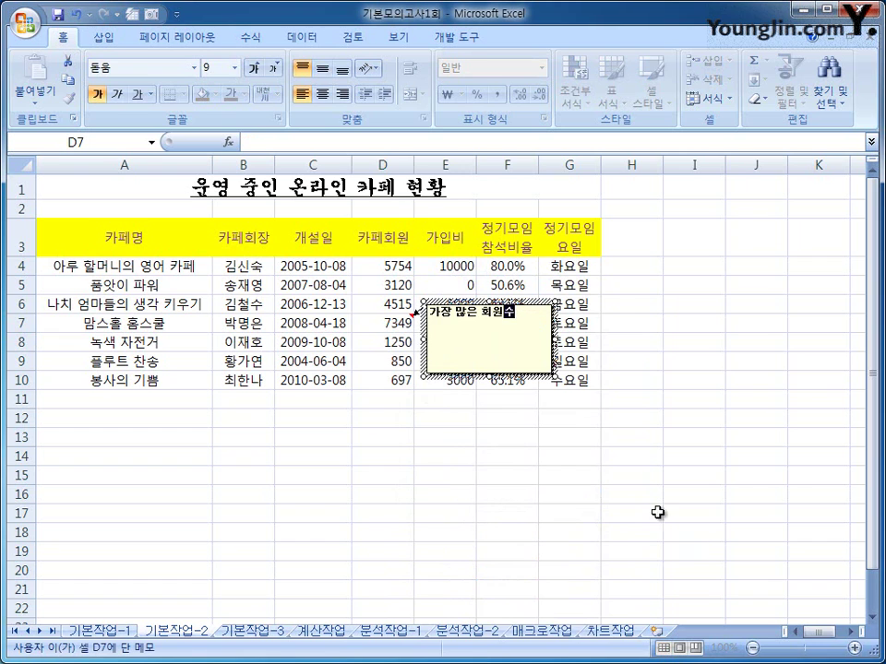
# - Set the comment on cell D7 to be always displayed
pyautogui.click(403, 321)
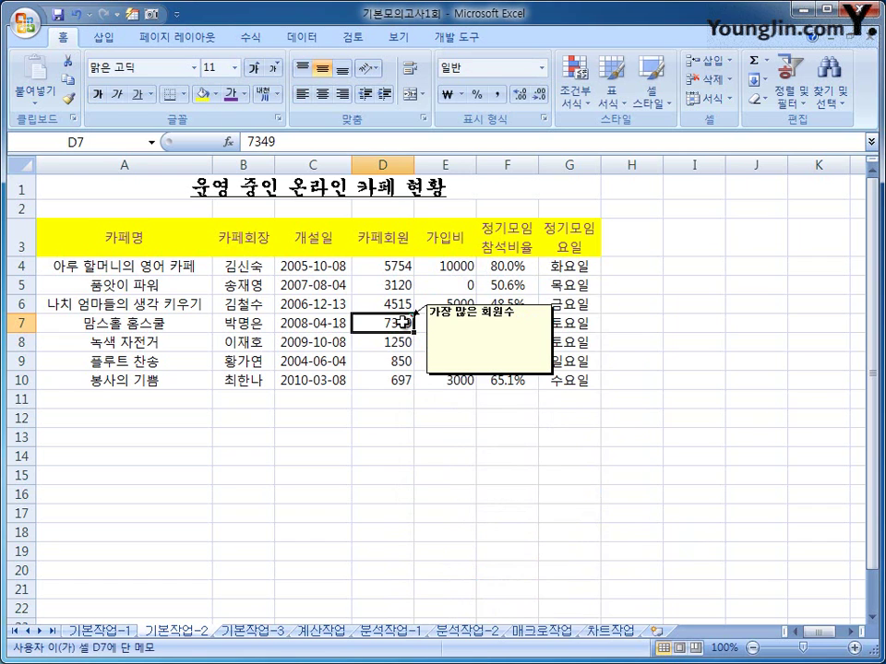
pyautogui.rightClick(404, 321)
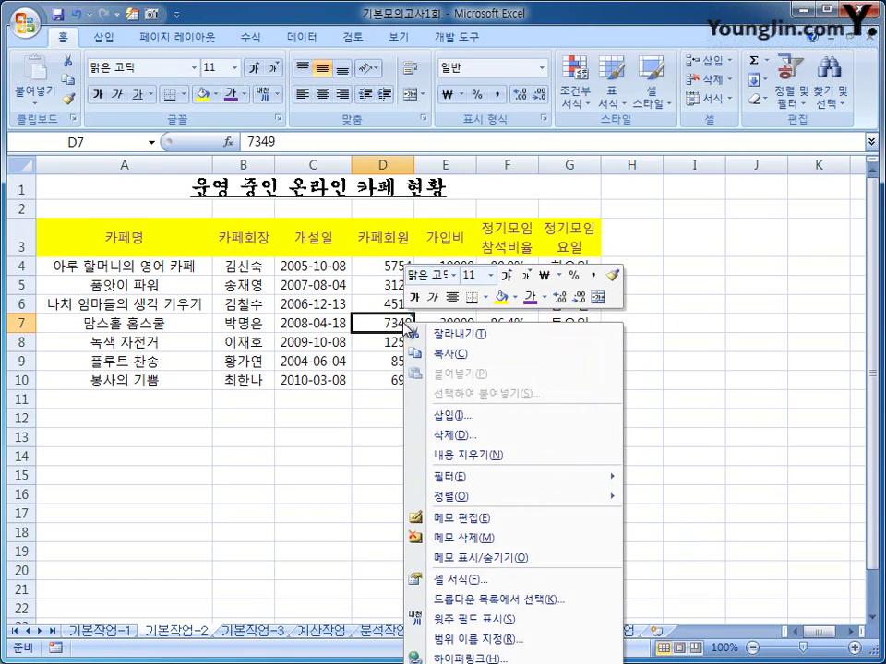
pyautogui.click(565, 564)
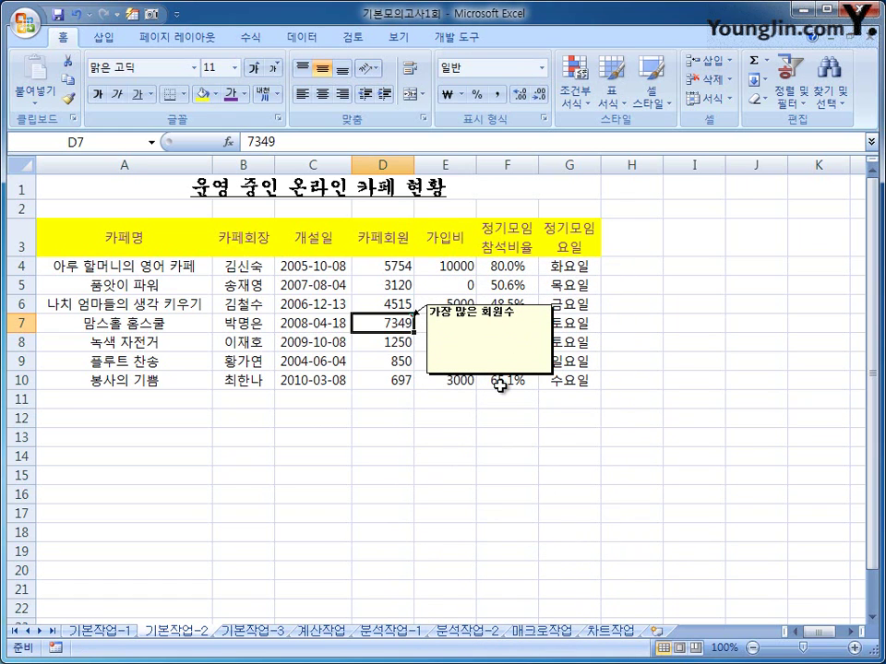
# - Turn on automatic sizing (자동 크기) for the D7 comment box so it fits its text
pyautogui.click(498, 314)
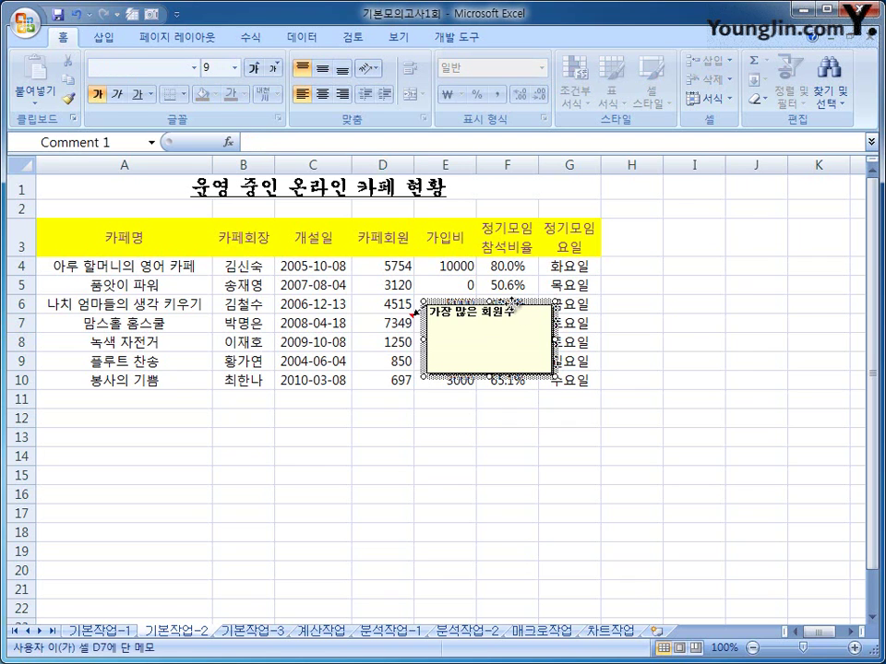
pyautogui.rightClick(513, 302)
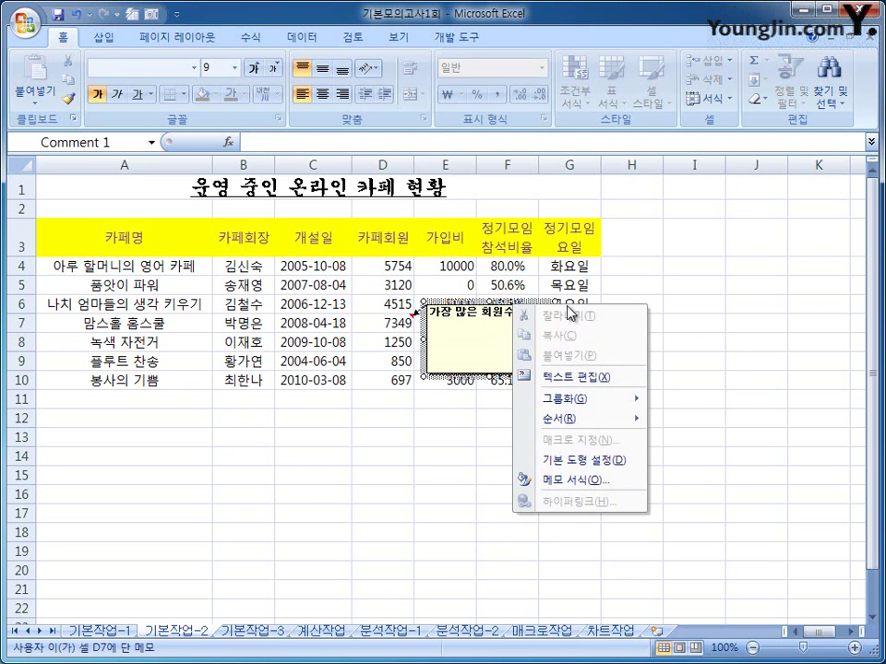
pyautogui.click(614, 482)
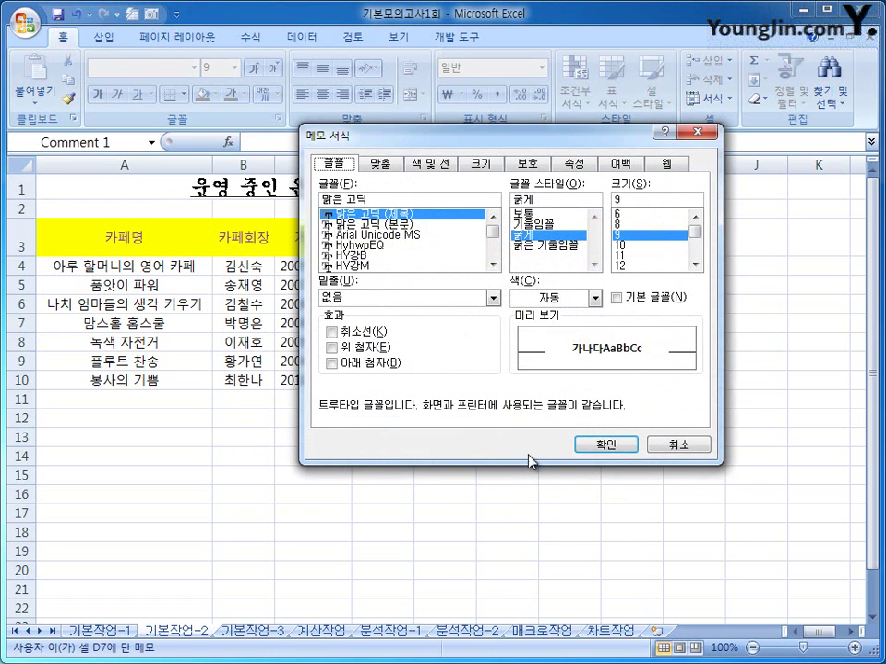
pyautogui.click(394, 166)
pyautogui.click(399, 256)
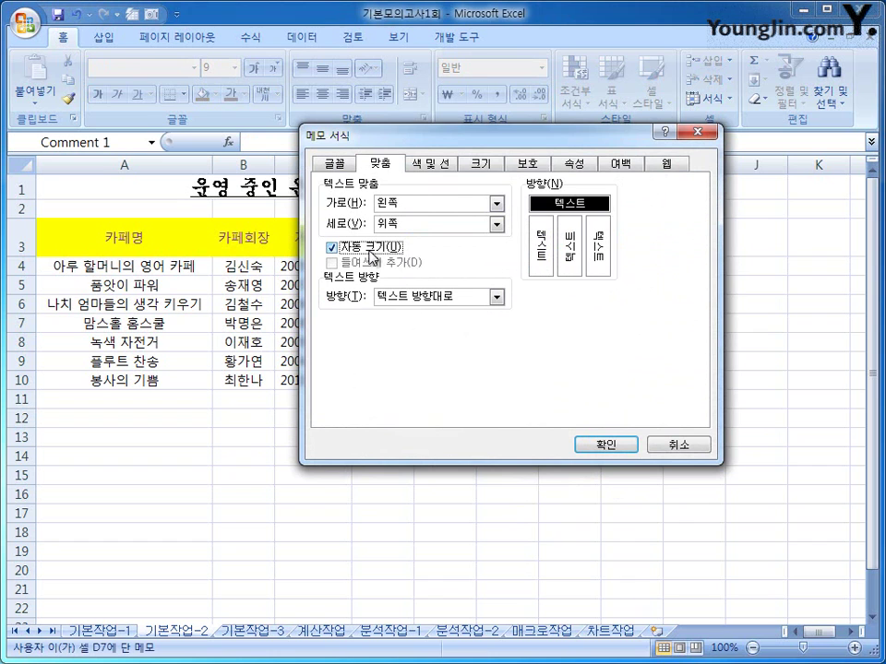
pyautogui.click(590, 447)
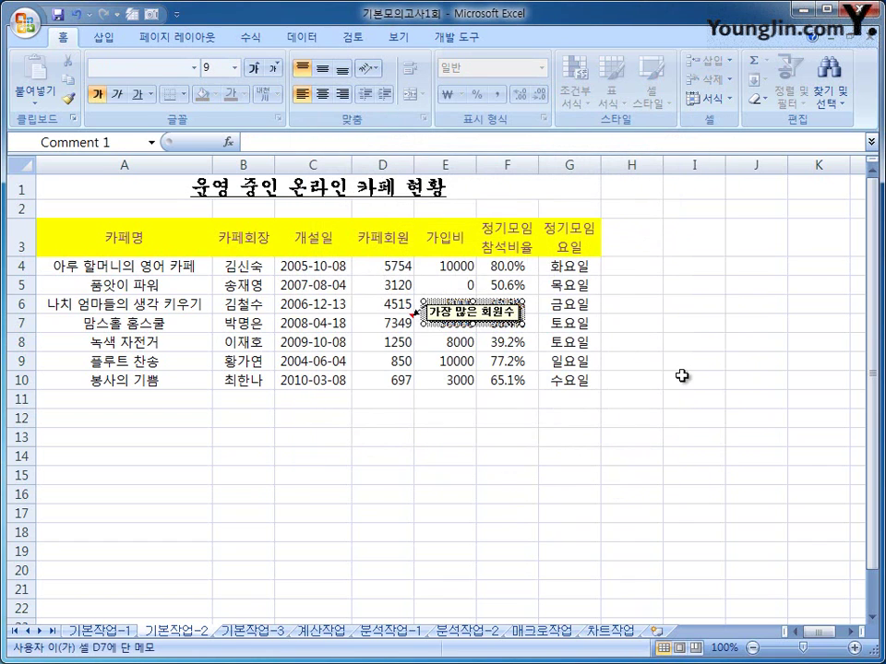
pyautogui.click(681, 376)
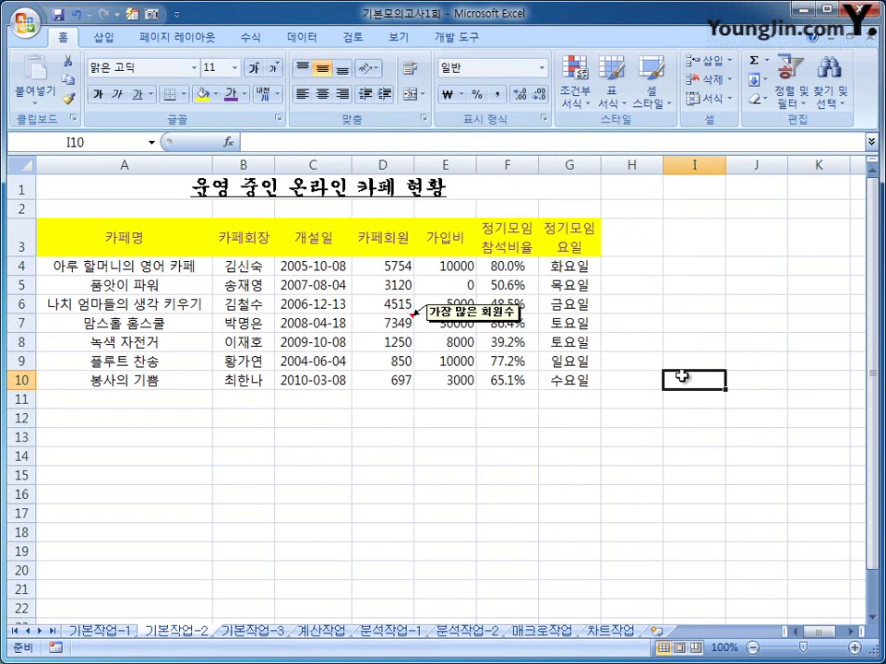
# - Apply all borders (모든 테두리) to the table range A3:G10
pyautogui.moveTo(134, 233); pyautogui.dragTo(566, 369)
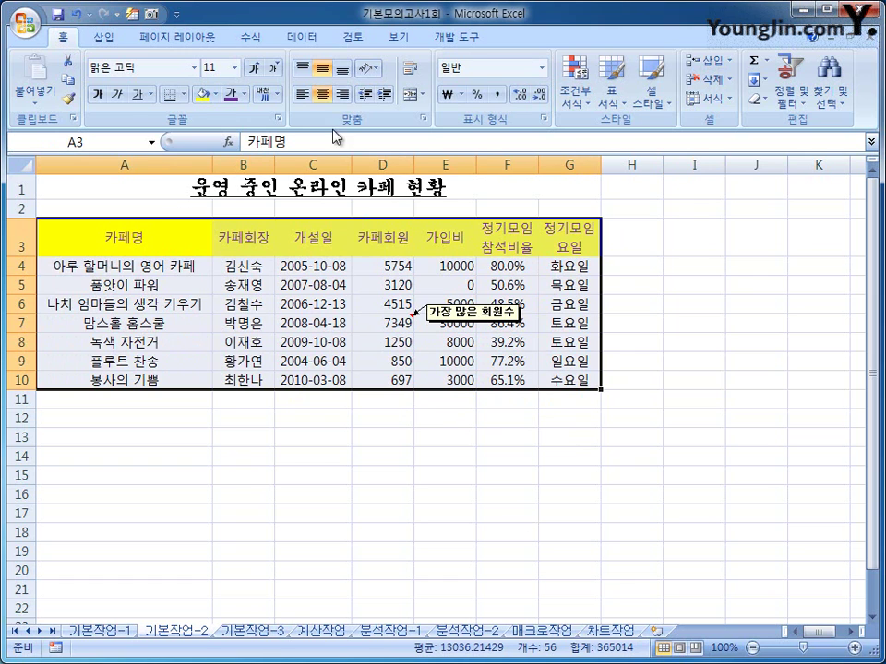
pyautogui.click(183, 94)
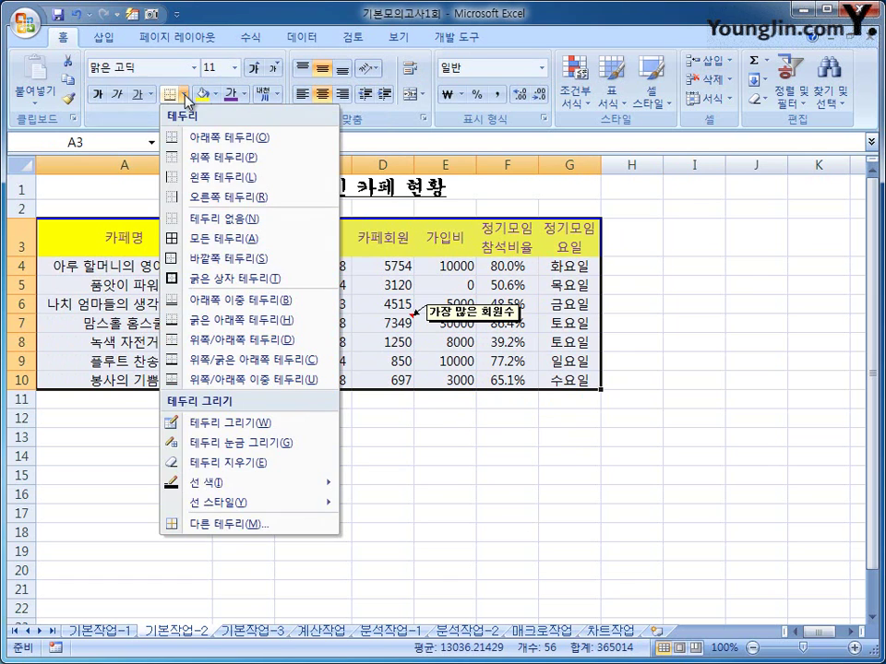
pyautogui.click(268, 242)
pyautogui.click(699, 472)
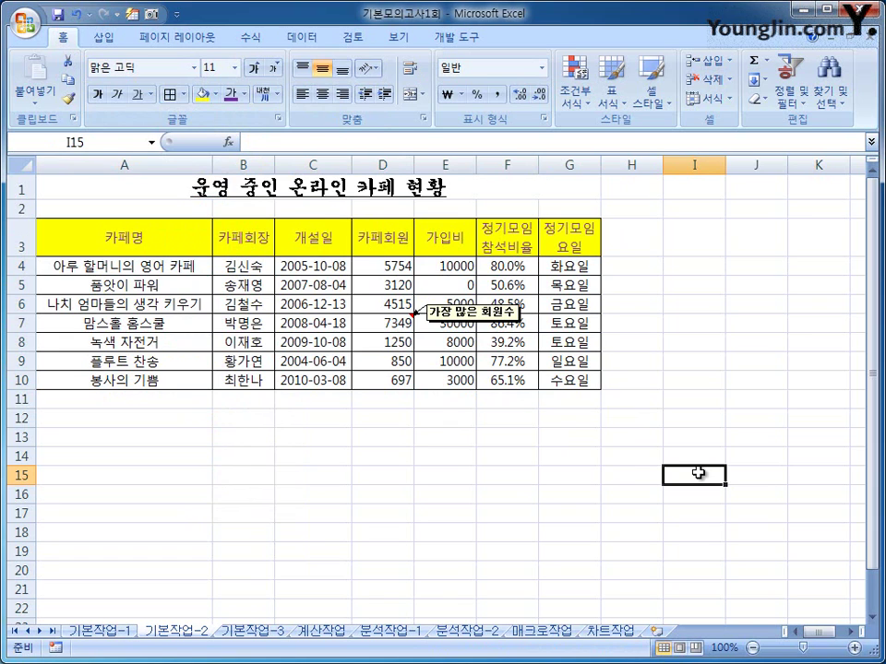
# - On the 기본작업-3 sheet, create a new formula-based conditional formatting rule for B5:H13
pyautogui.click(254, 631)
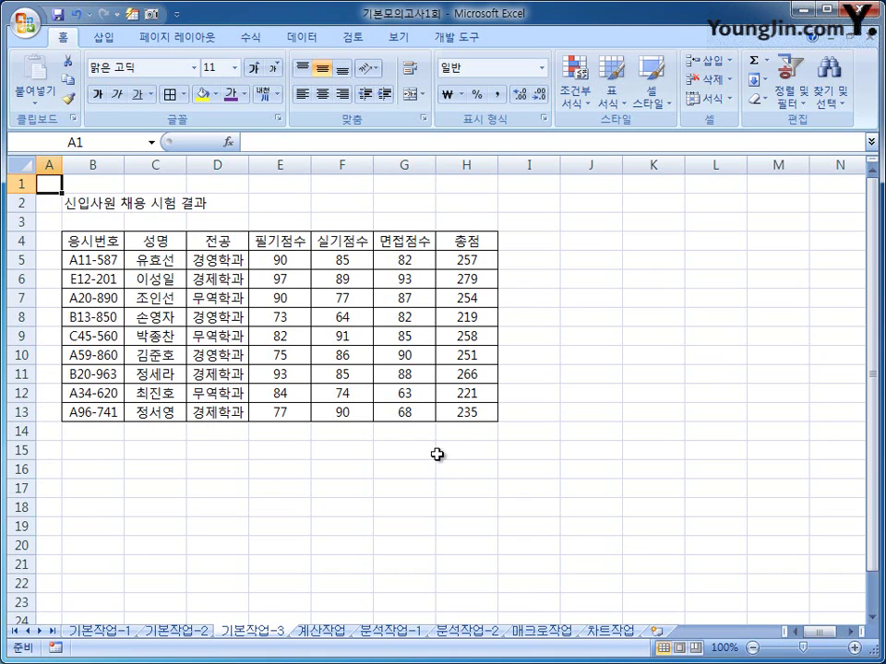
pyautogui.click(102, 260)
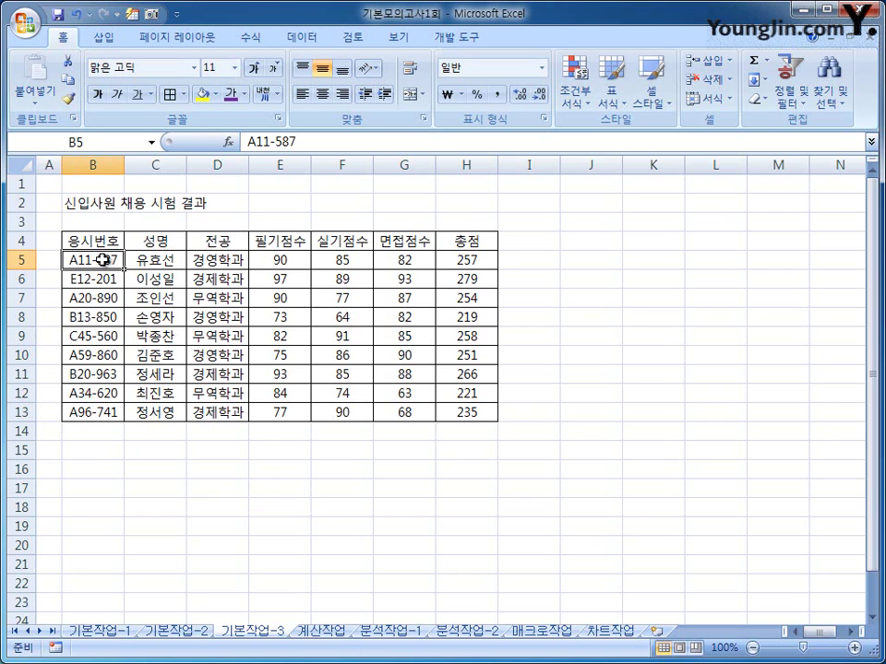
pyautogui.moveTo(103, 260); pyautogui.dragTo(446, 412)
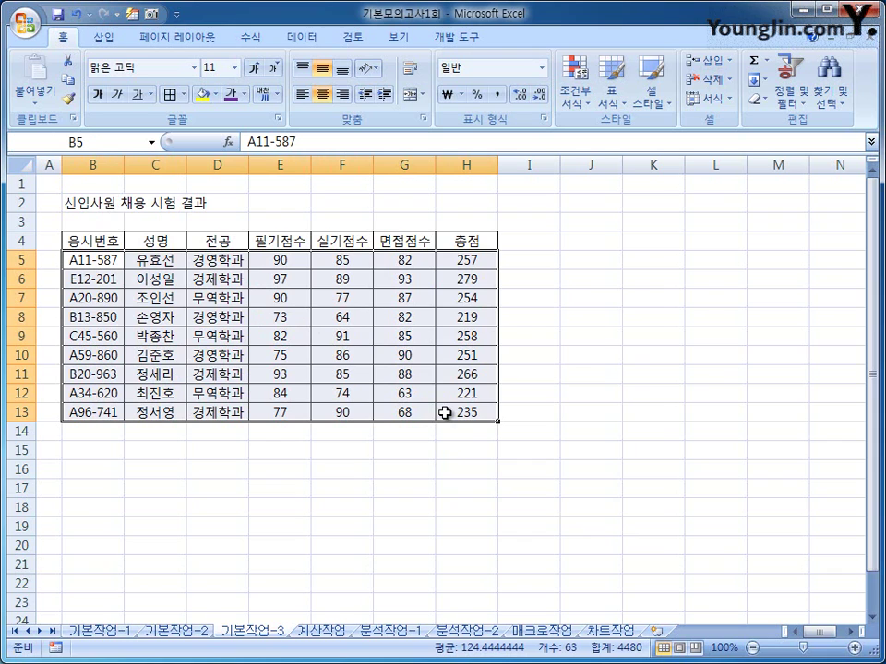
pyautogui.click(576, 109)
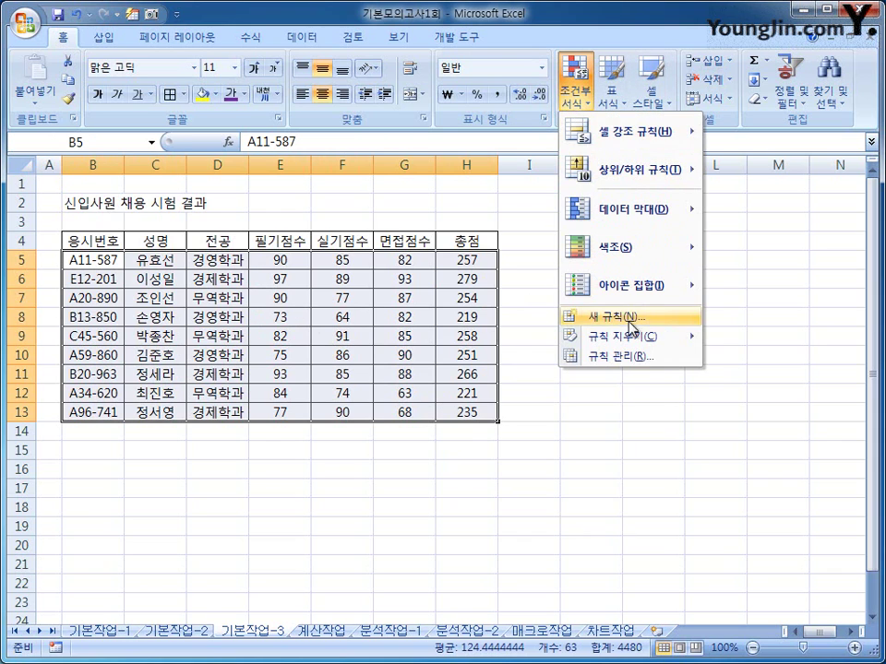
pyautogui.click(667, 326)
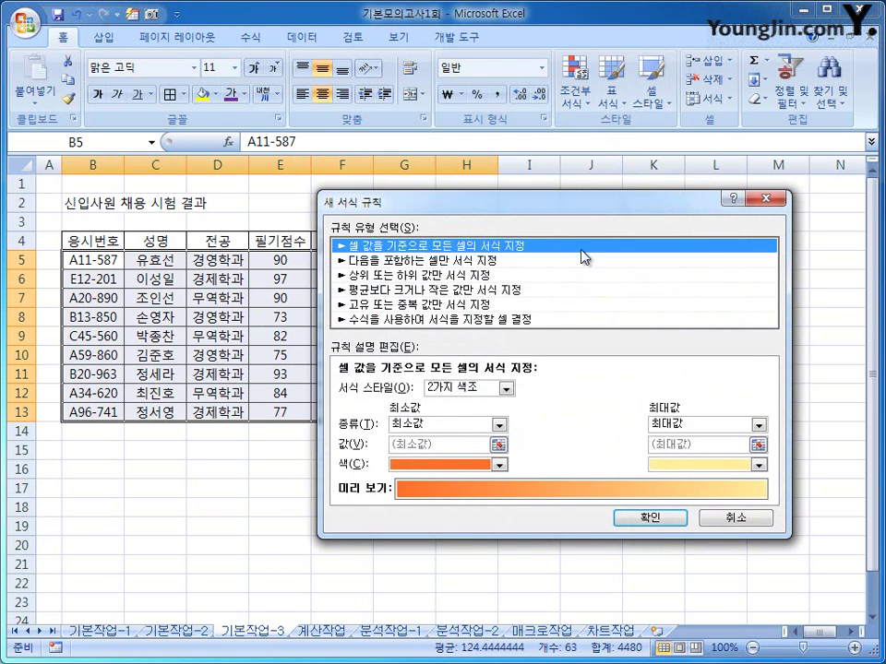
pyautogui.moveTo(573, 209); pyautogui.dragTo(583, 135)
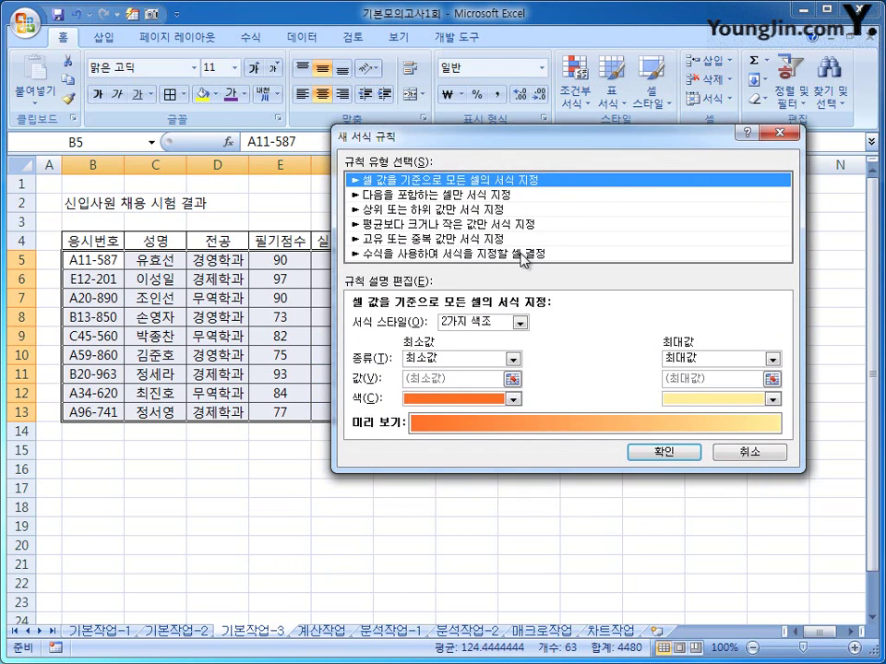
pyautogui.click(528, 254)
pyautogui.click(593, 323)
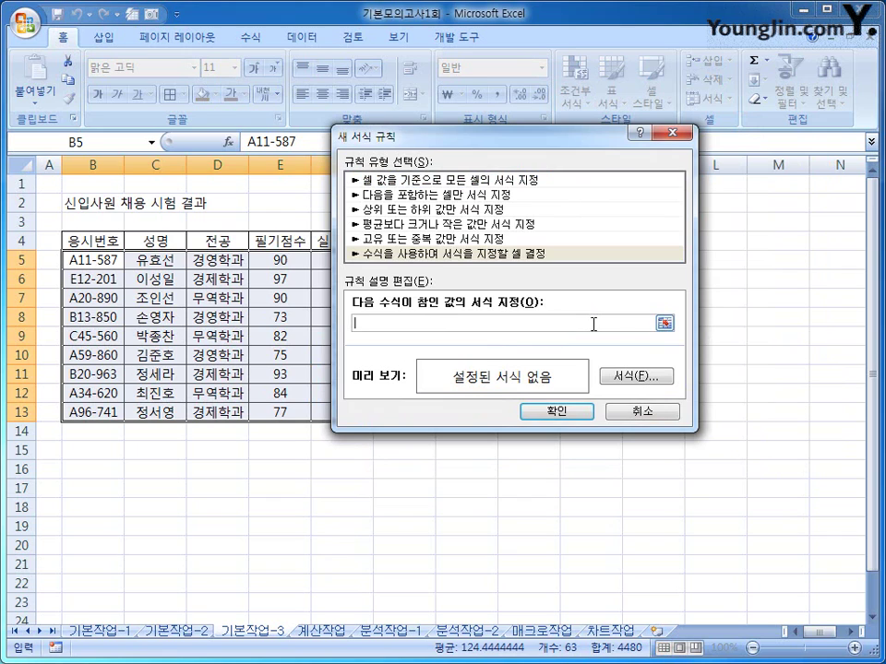
# - Begin the rule formula with an OR function whose first condition is $D5="경영학과", fixing only the column
pyautogui.write('ㅋ')
pyautogui.press('BackSpace')
pyautogui.write('=')
pyautogui.write('이')
pyautogui.press('BackSpace')
pyautogui.write('or(')
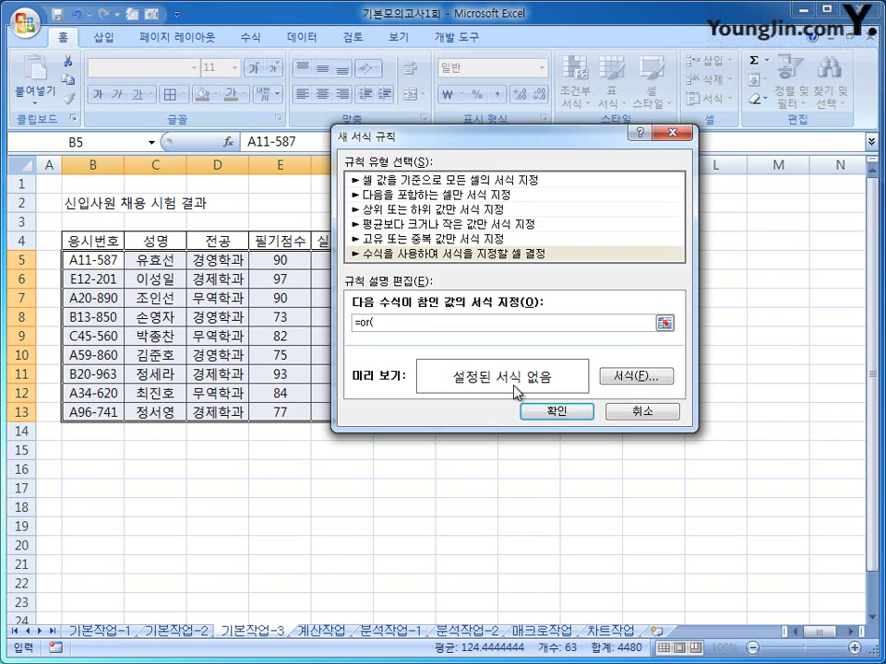
pyautogui.click(231, 267)
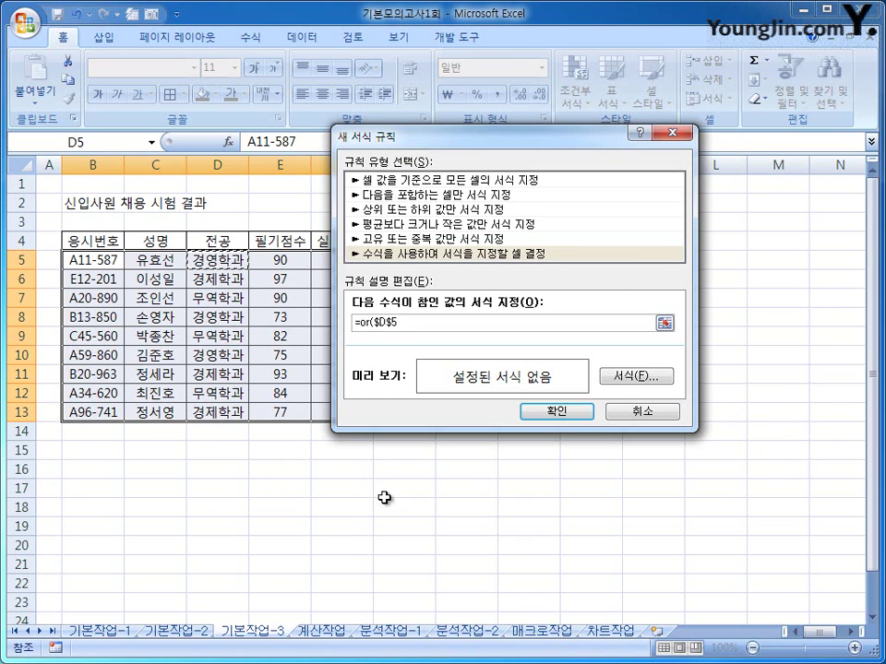
pyautogui.click(363, 323)
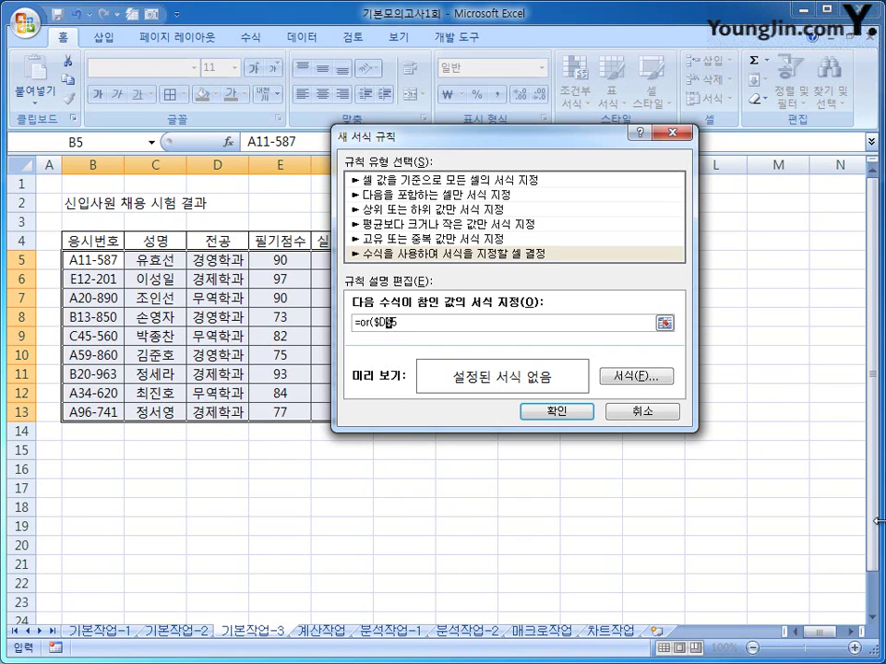
pyautogui.press('Delete')
pyautogui.write('="경')
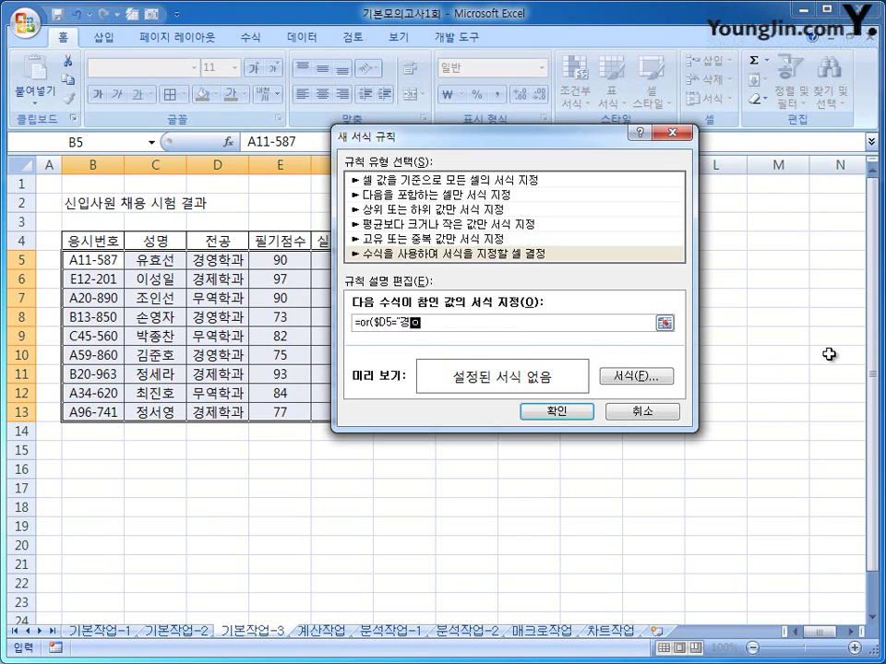
pyautogui.write('영학과",')
# - Complete the OR formula with the second condition $H5>=260, fixing only the column
pyautogui.moveTo(588, 140); pyautogui.dragTo(734, 140)
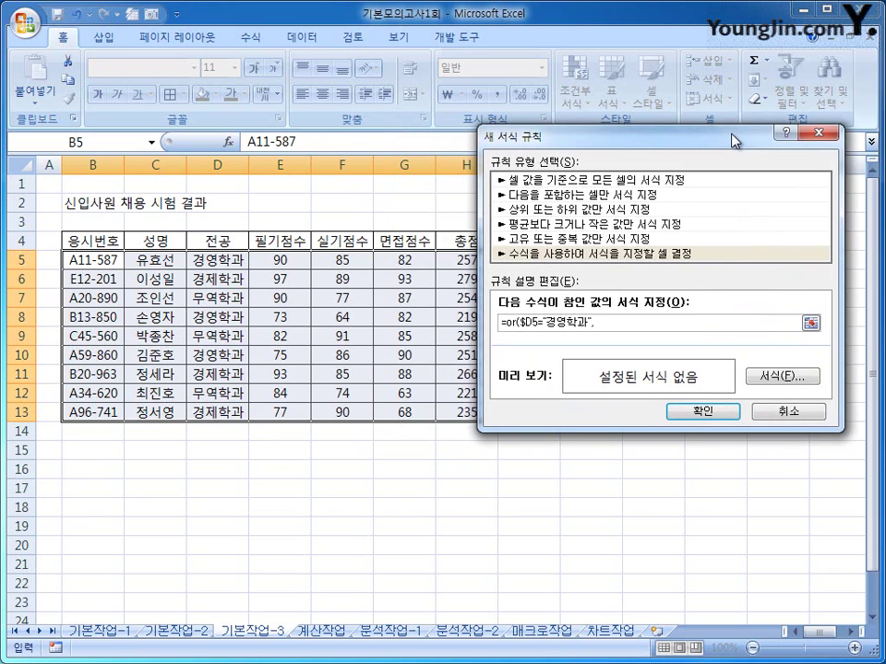
pyautogui.click(463, 259)
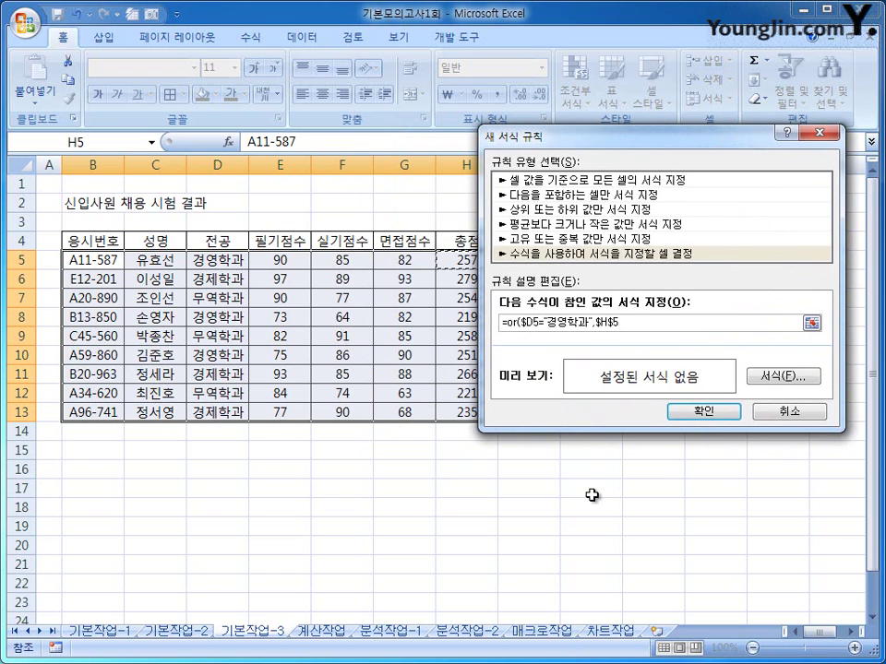
pyautogui.click(610, 322)
pyautogui.press('BackSpace')
pyautogui.write('>=260)')
# - Set the rule's format to the standard blue font color and the bold italic font style (굵은 기울임꼴)
pyautogui.click(789, 377)
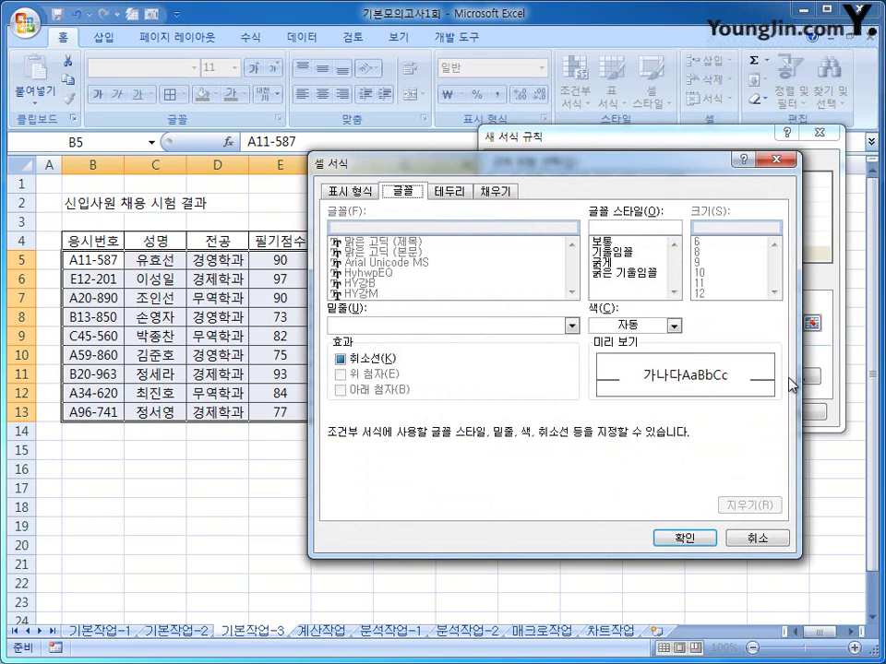
pyautogui.click(674, 325)
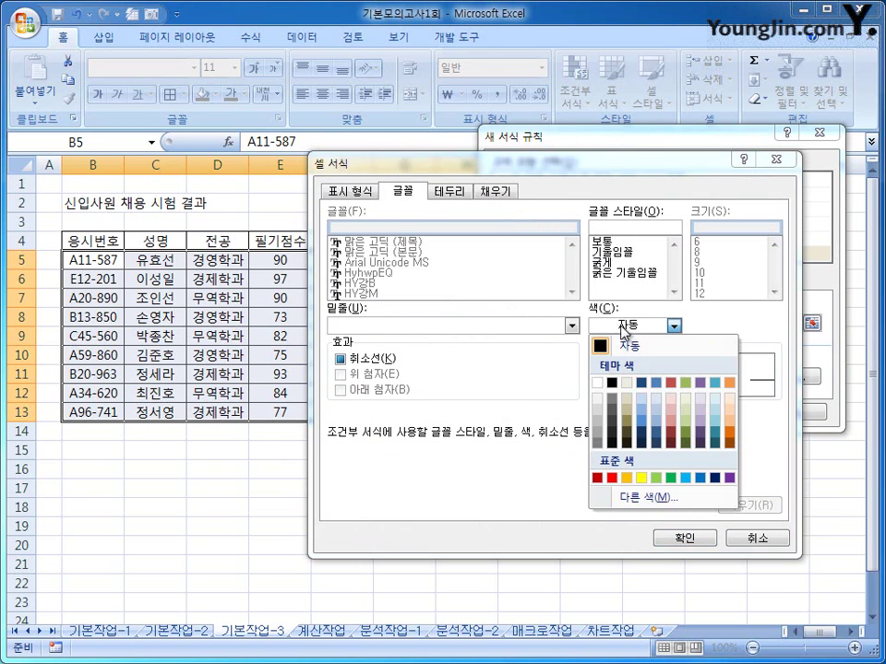
pyautogui.click(701, 478)
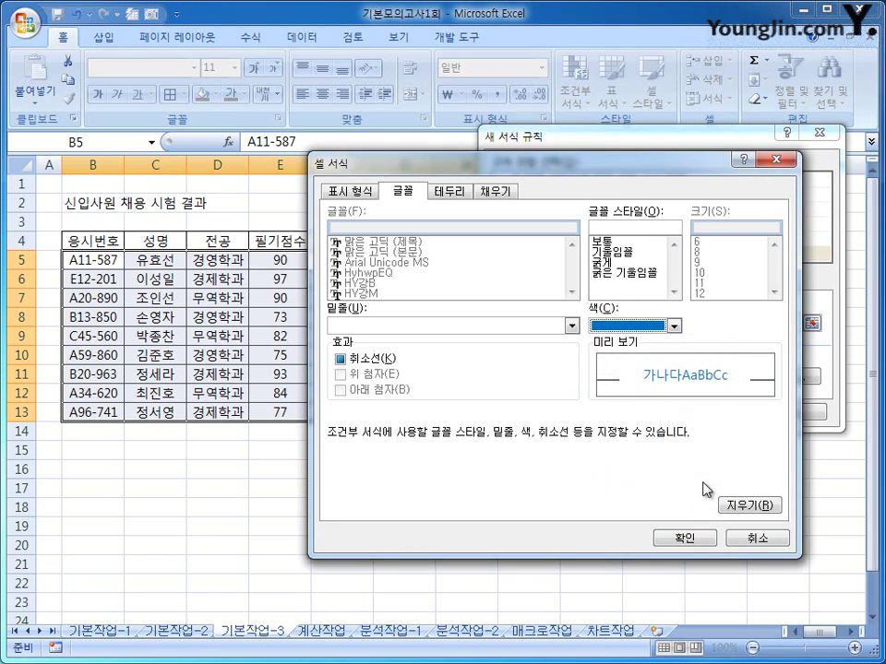
pyautogui.click(625, 273)
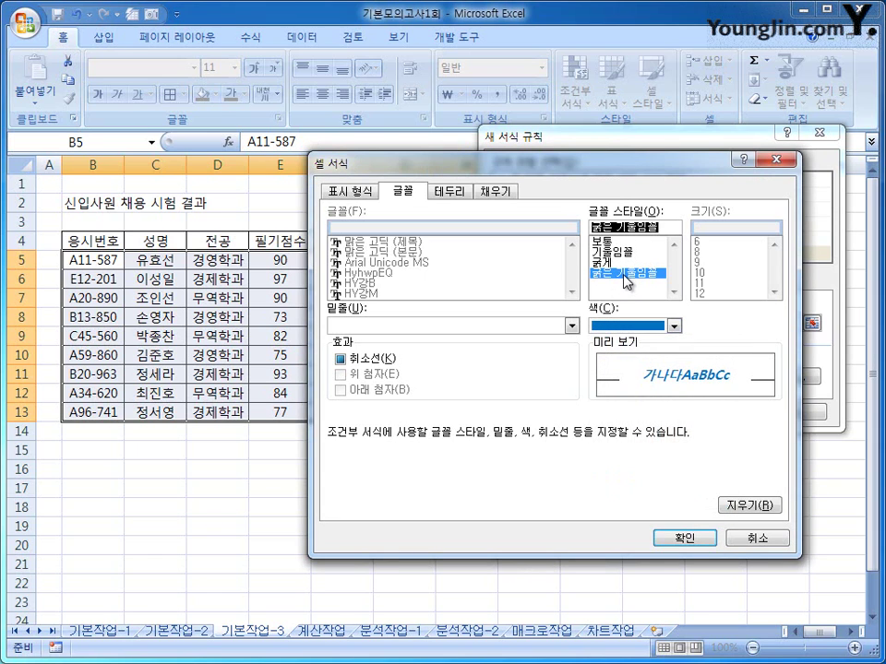
pyautogui.click(680, 539)
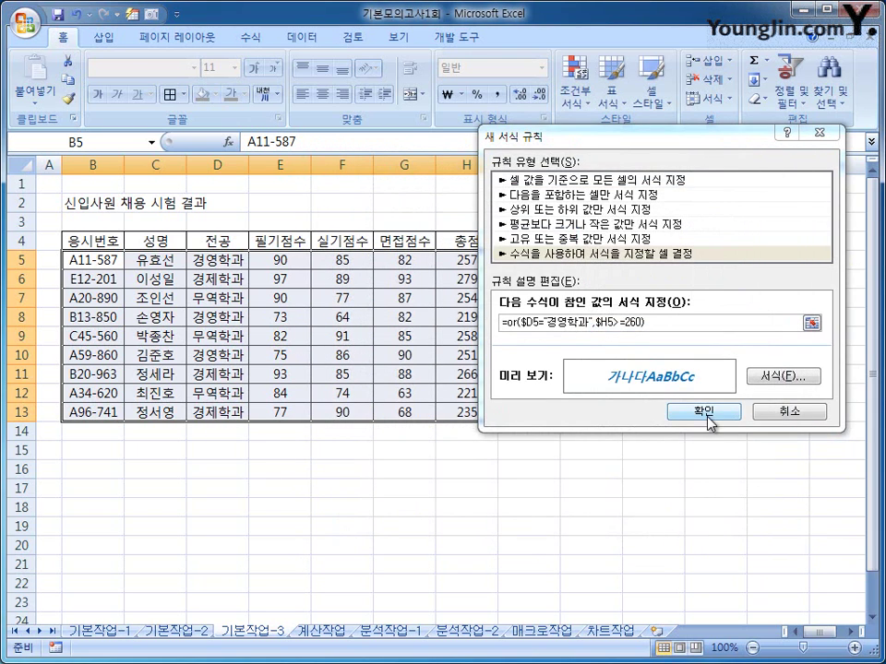
# - Apply the new conditional formatting rule to B5:H13
pyautogui.click(708, 413)
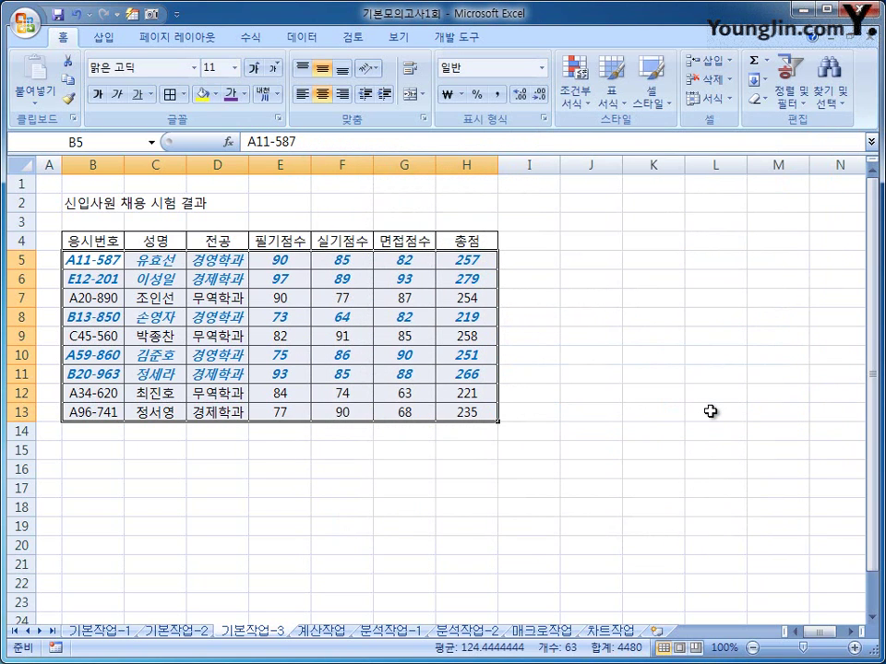
pyautogui.click(491, 415)
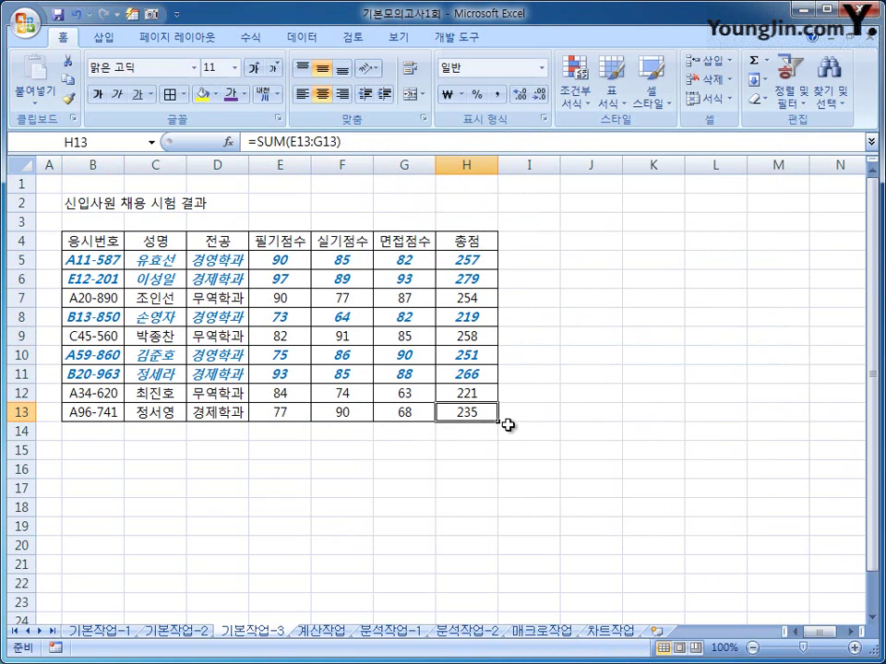
pyautogui.click(112, 635)
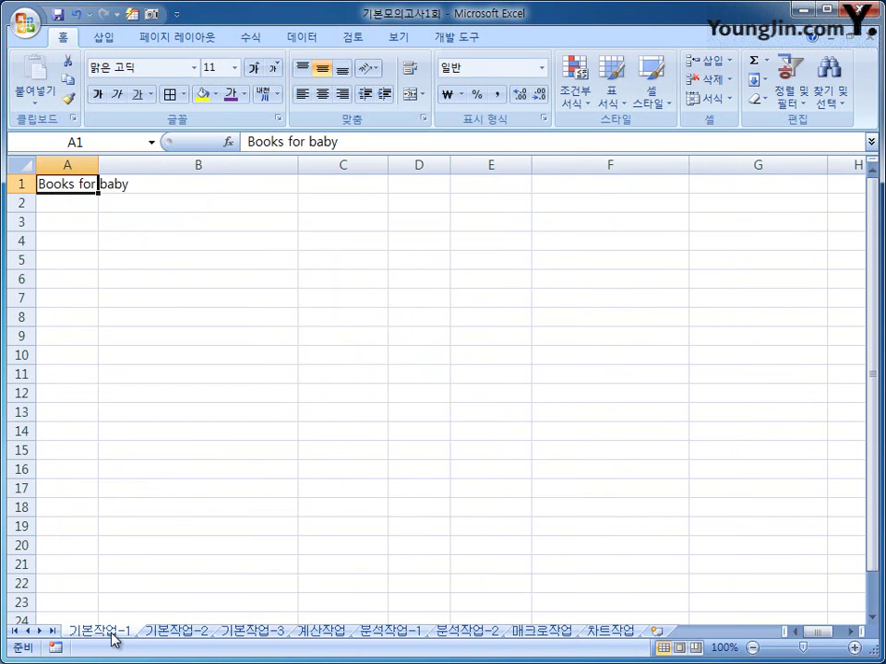
pyautogui.click(165, 635)
pyautogui.click(257, 635)
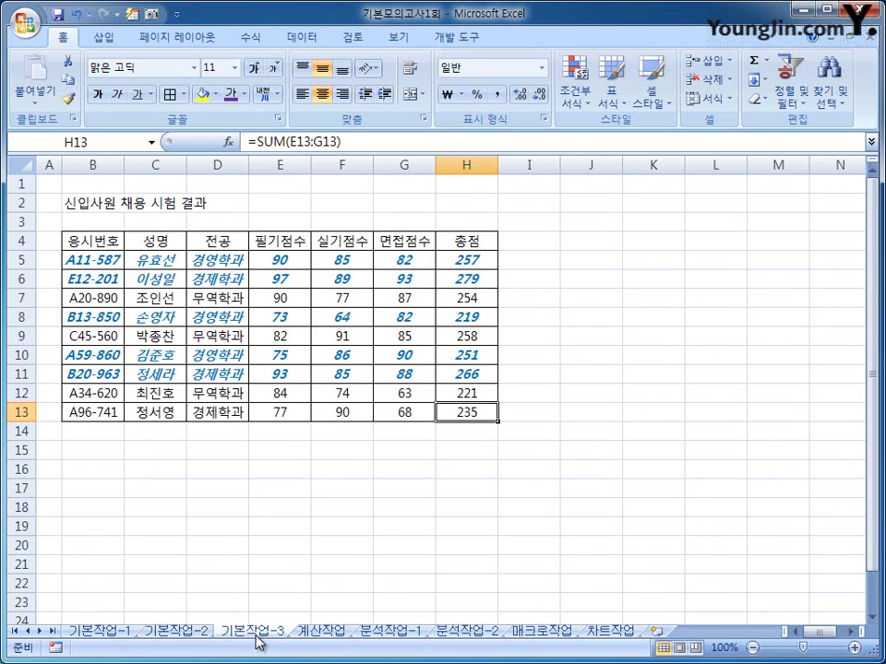
# - On the 계산작업 sheet, insert the statistical RANK function in F3, the first 시상 cell of 표1
pyautogui.click(317, 635)
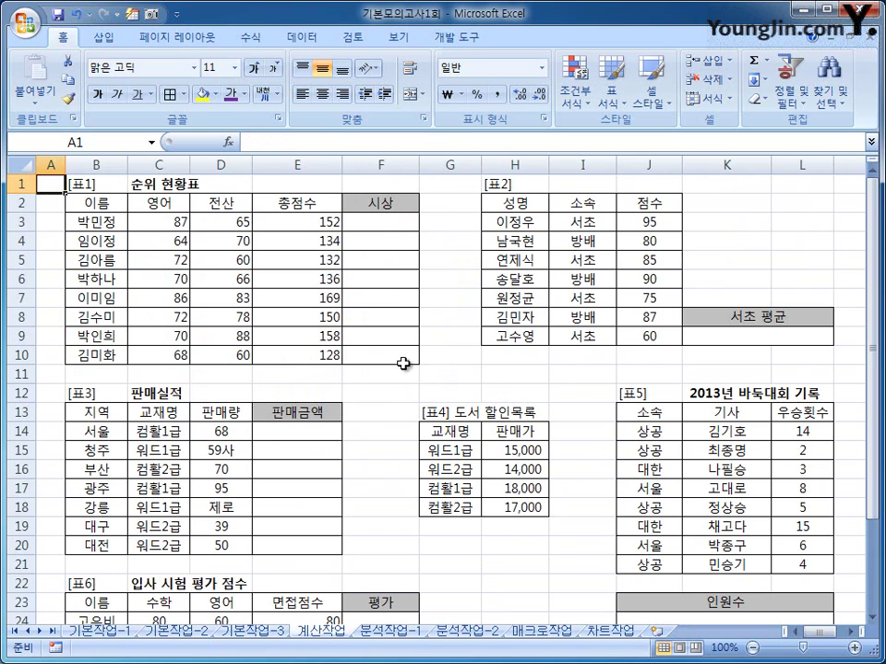
pyautogui.click(386, 223)
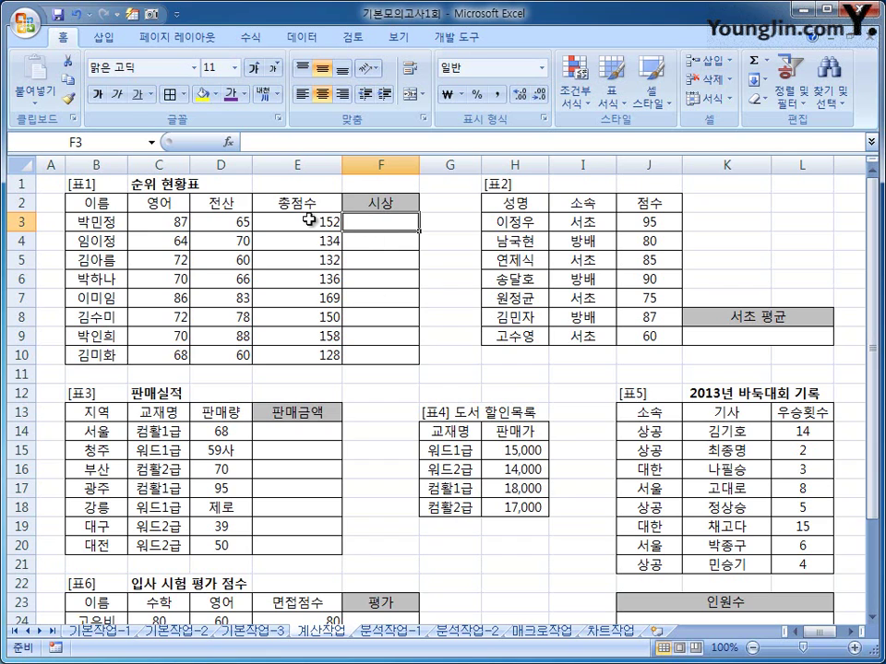
pyautogui.moveTo(282, 223); pyautogui.dragTo(293, 352)
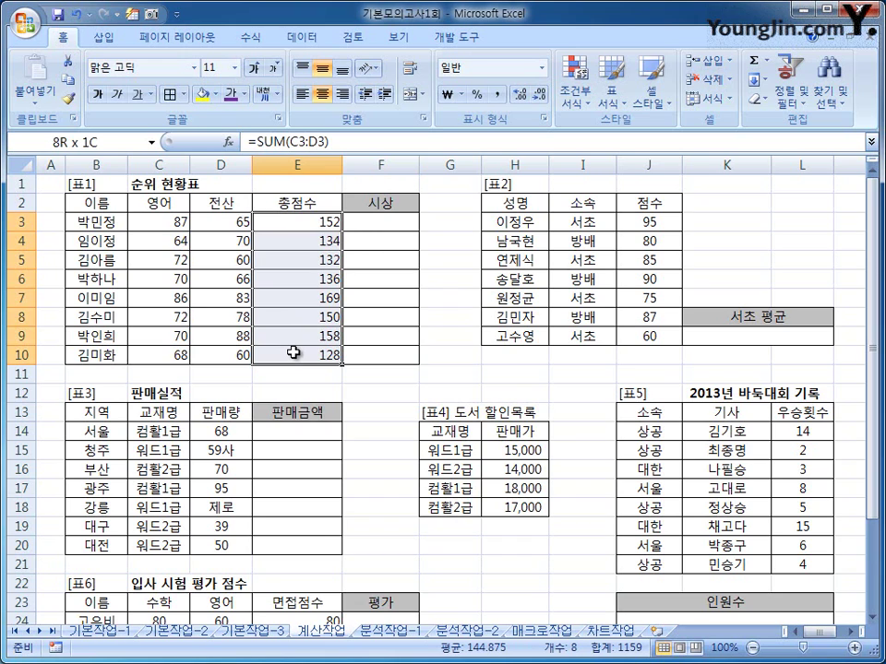
pyautogui.click(369, 226)
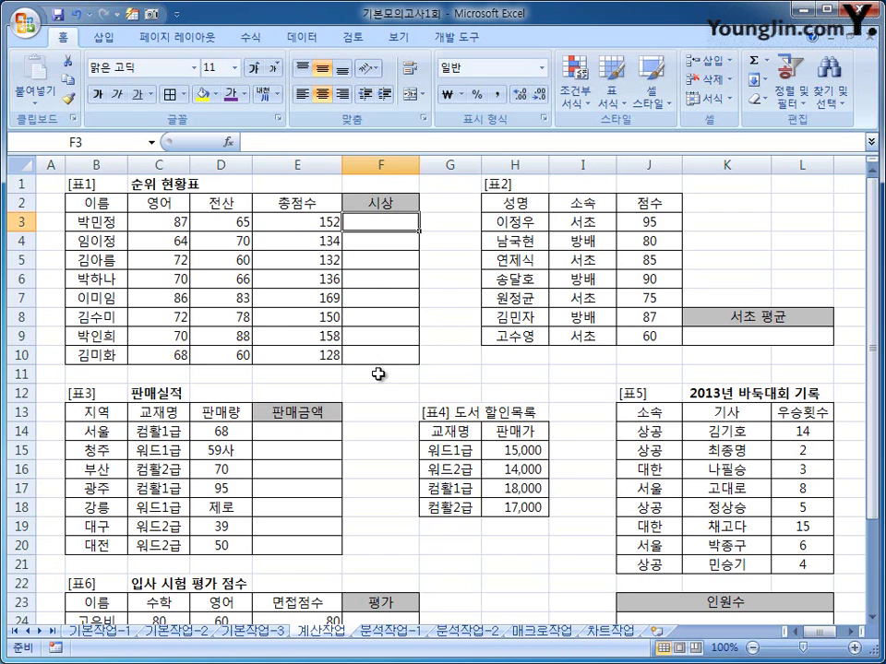
pyautogui.click(251, 39)
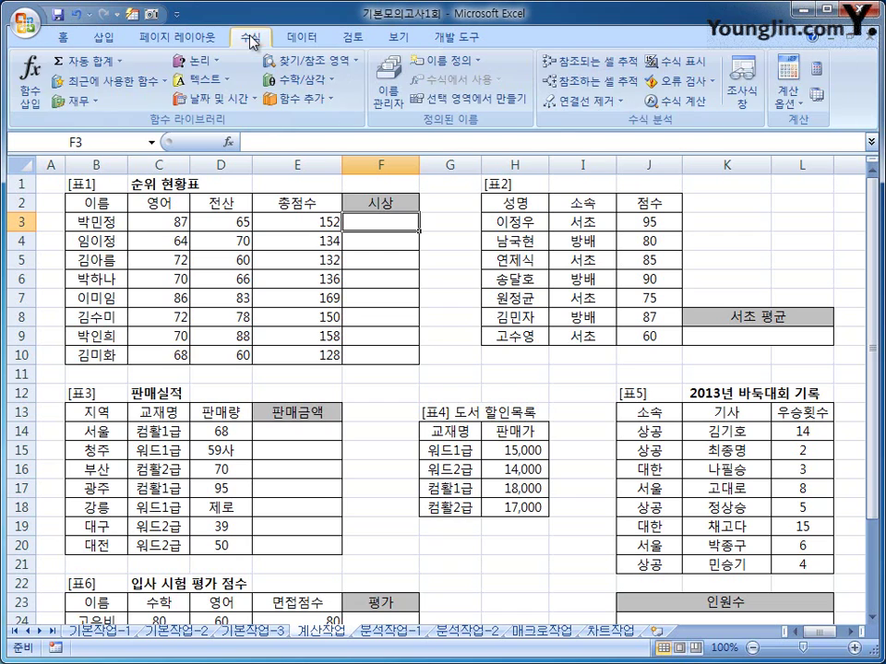
pyautogui.click(297, 97)
pyautogui.moveTo(330, 132)
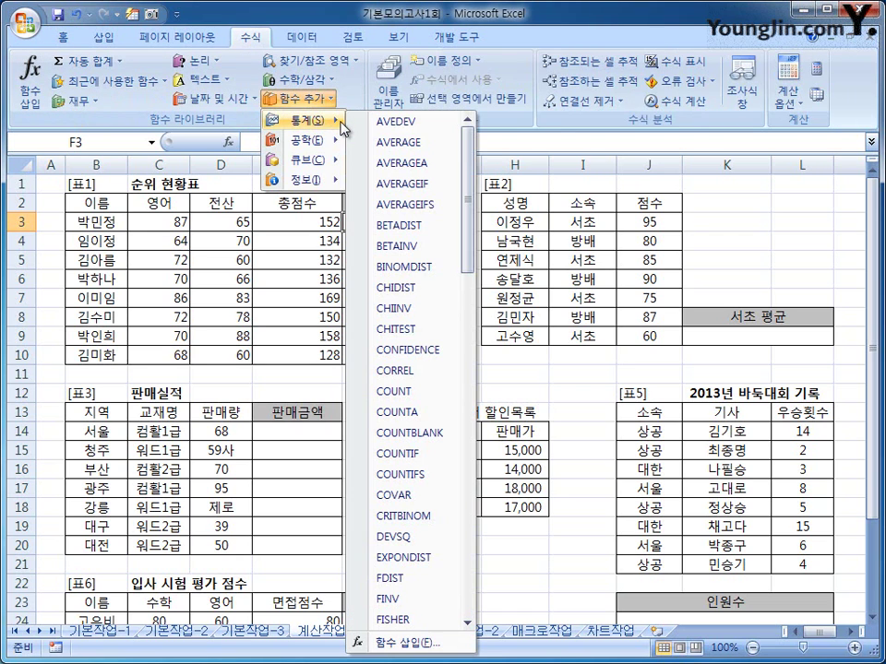
pyautogui.moveTo(468, 135); pyautogui.dragTo(467, 383)
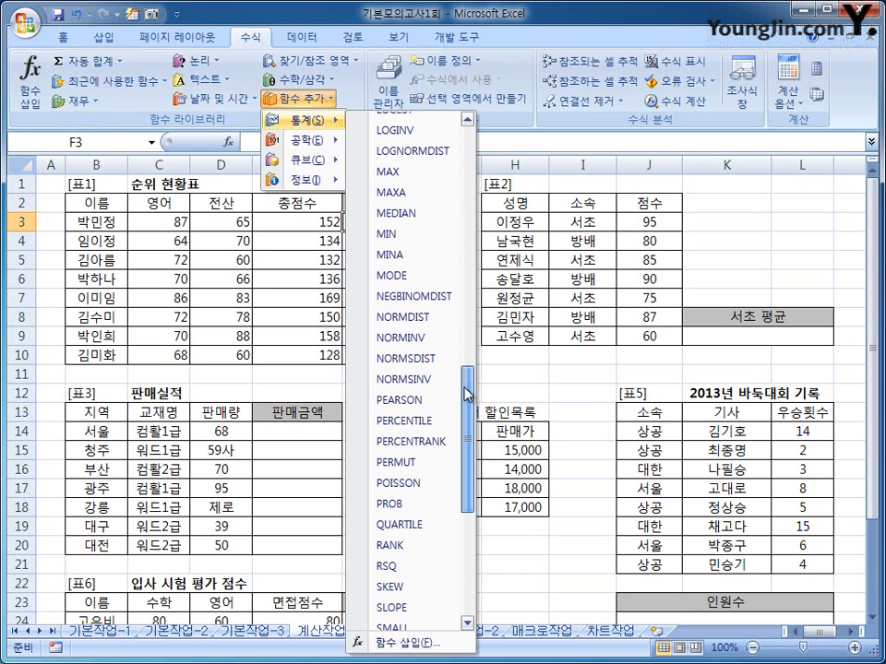
pyautogui.click(440, 540)
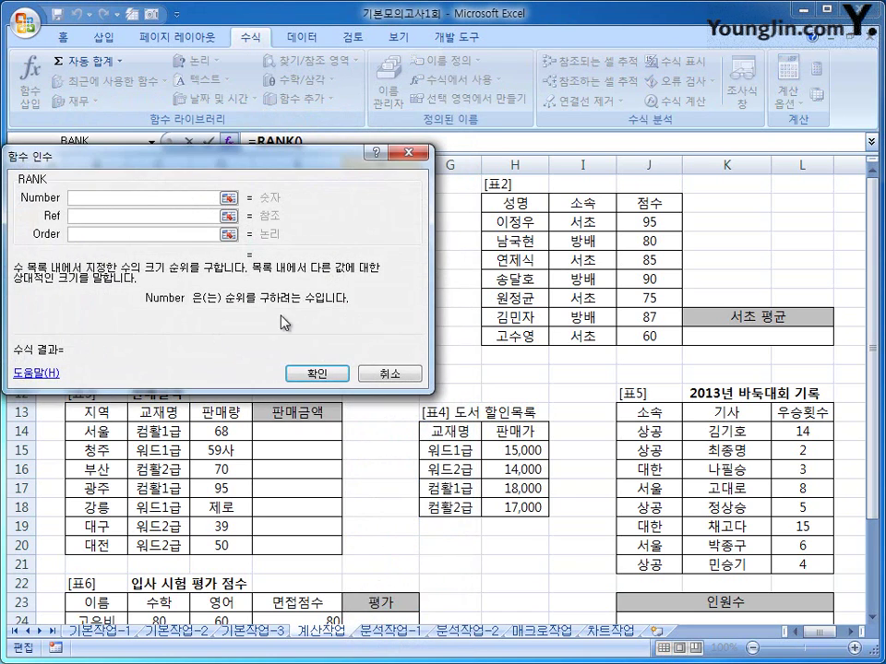
# - Rank E3 within the absolute range $E$3:$E$10 with no order argument, and fill the formula down to F10
pyautogui.moveTo(214, 240); pyautogui.dragTo(566, 410)
pyautogui.click(304, 221)
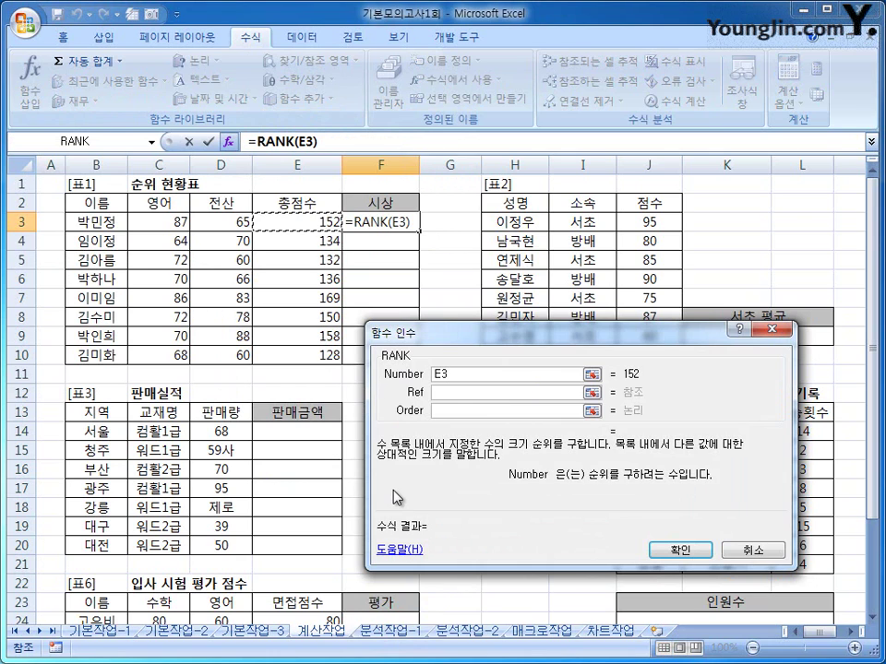
pyautogui.press('Tab')
pyautogui.moveTo(305, 221); pyautogui.dragTo(300, 356)
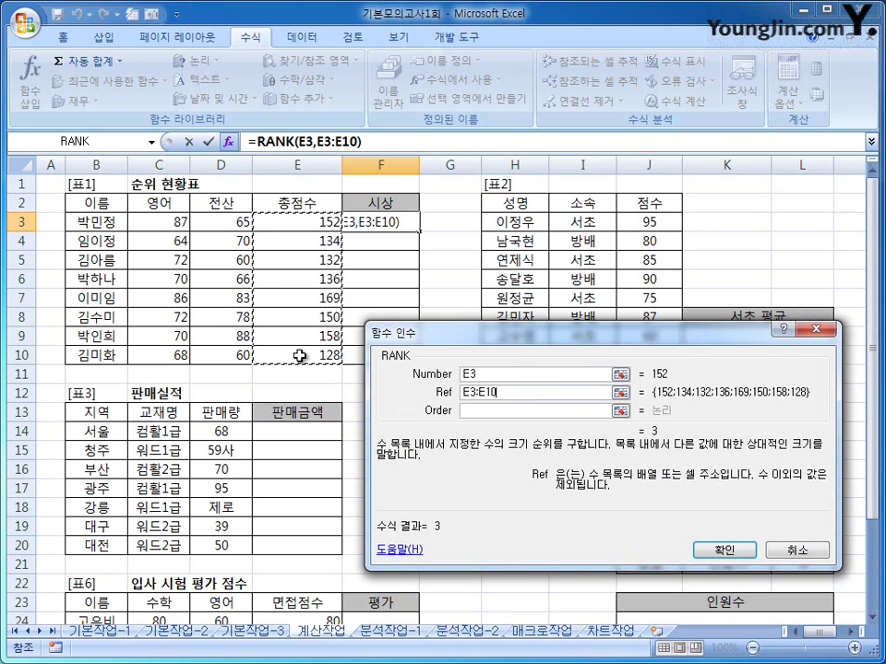
pyautogui.moveTo(492, 336); pyautogui.dragTo(498, 198)
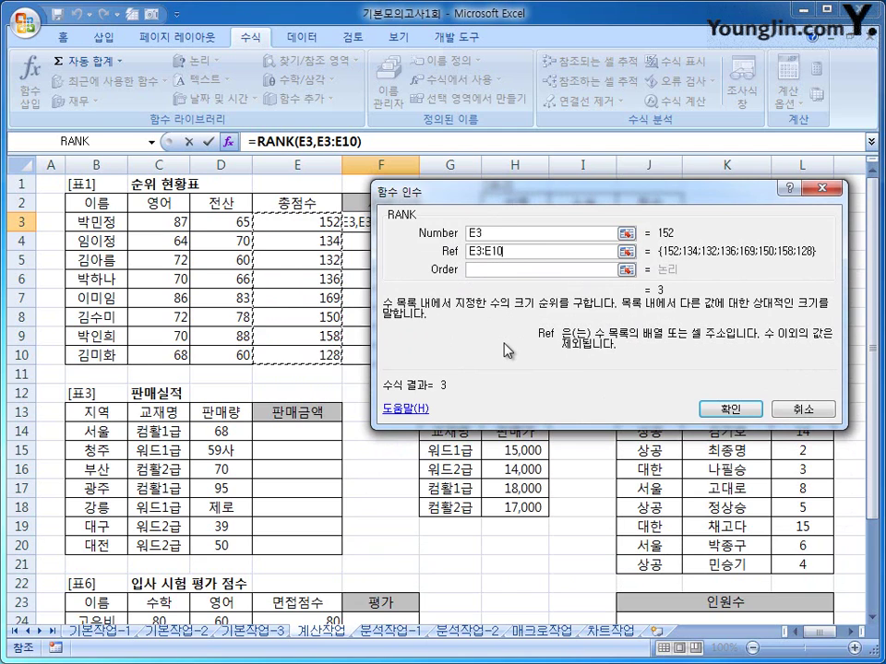
pyautogui.press('F4')
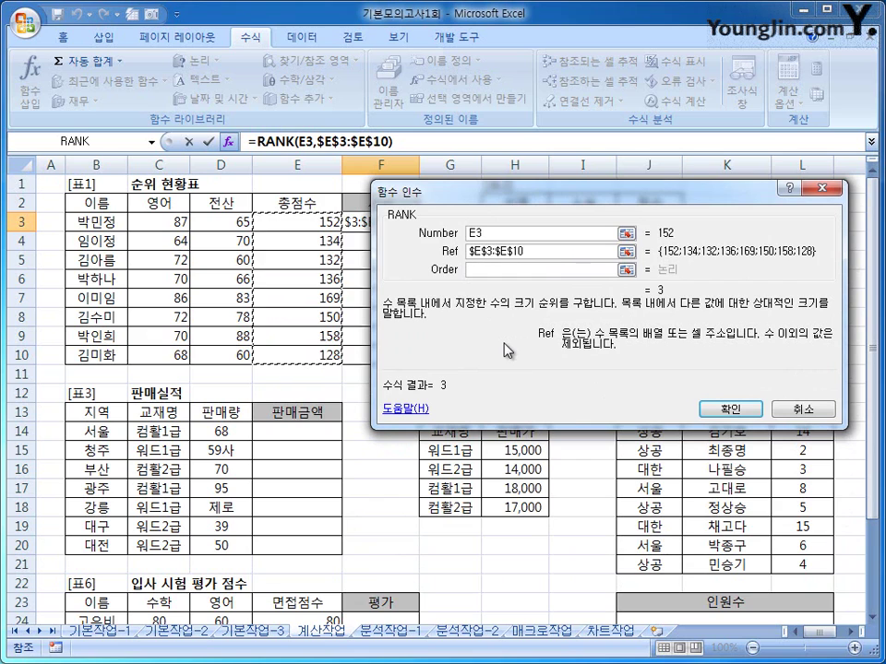
pyautogui.press('Tab')
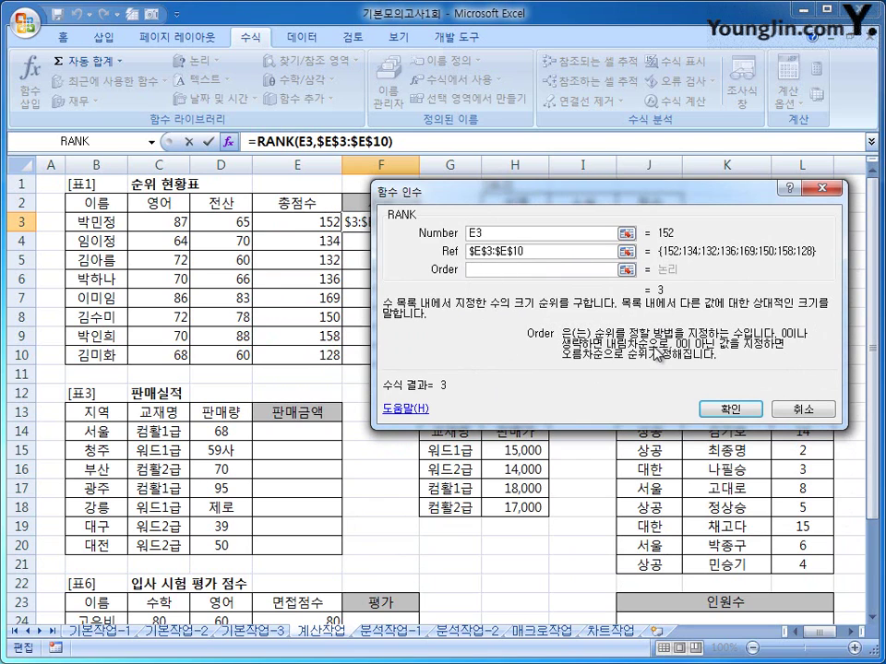
pyautogui.click(729, 409)
pyautogui.moveTo(419, 231); pyautogui.dragTo(427, 362)
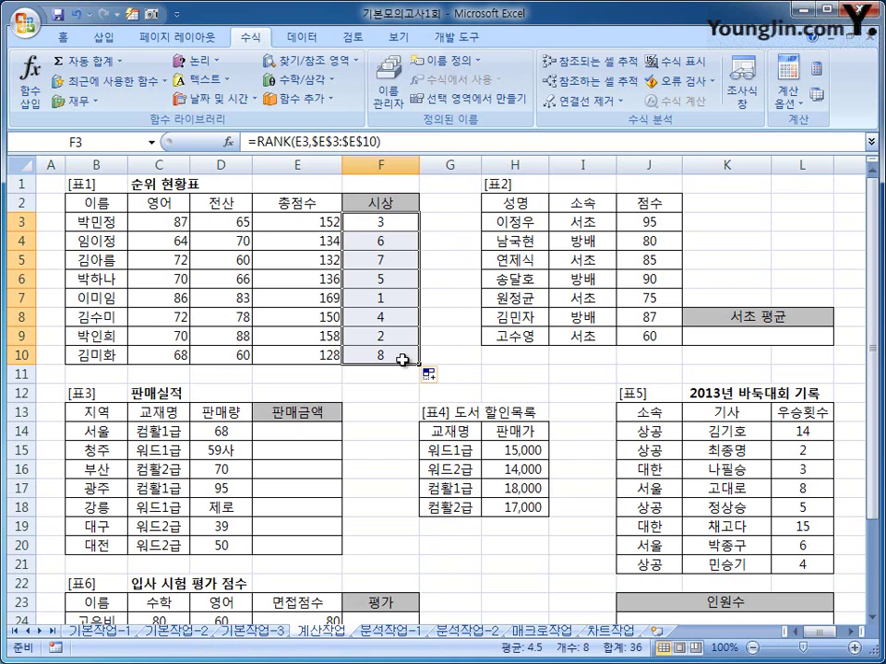
# - Cut the RANK expression from F3's formula and paste it as the Index_num argument of a new CHOOSE function there
pyautogui.click(386, 221)
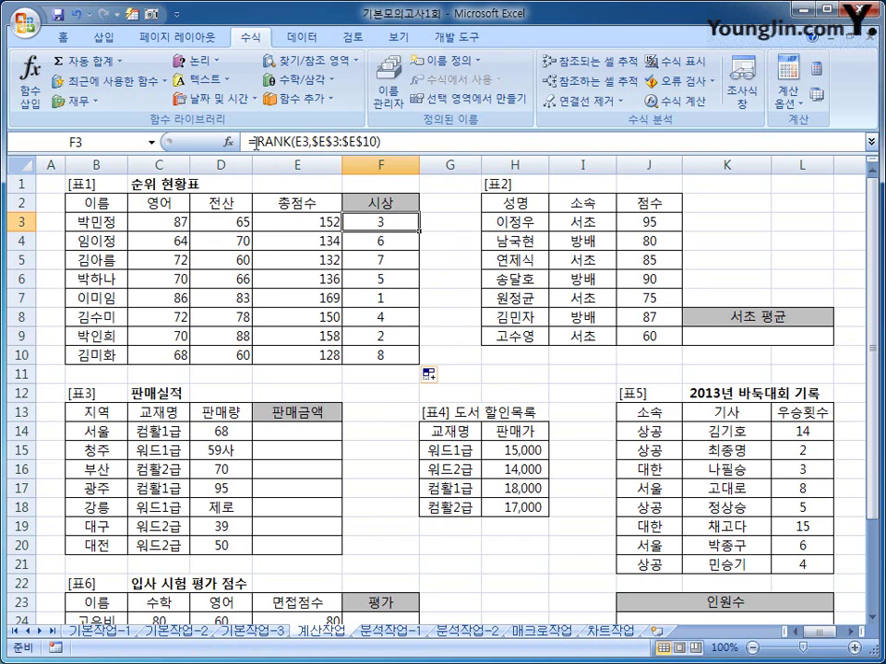
pyautogui.moveTo(256, 141); pyautogui.dragTo(392, 143)
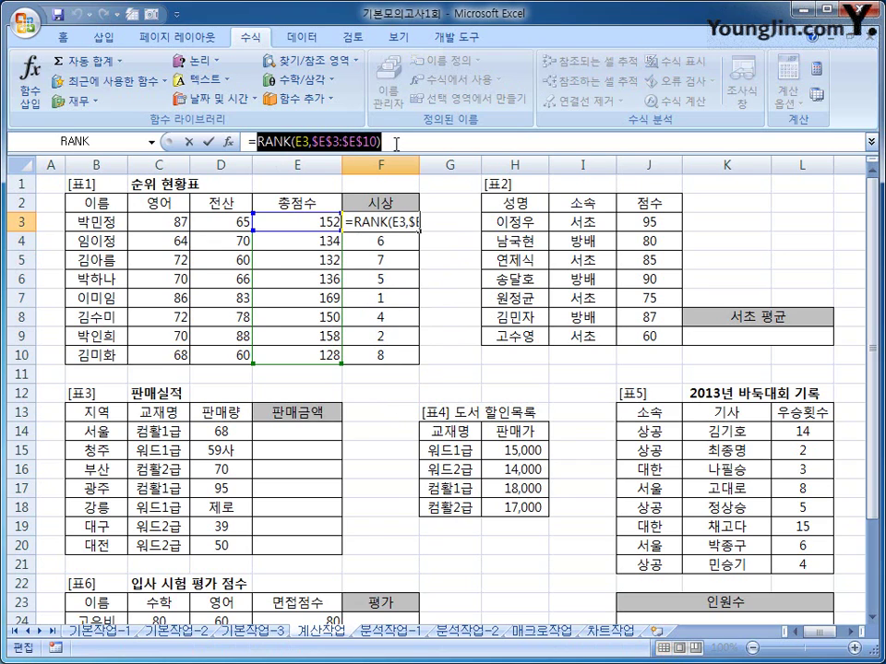
pyautogui.rightClick(395, 144)
pyautogui.click(463, 166)
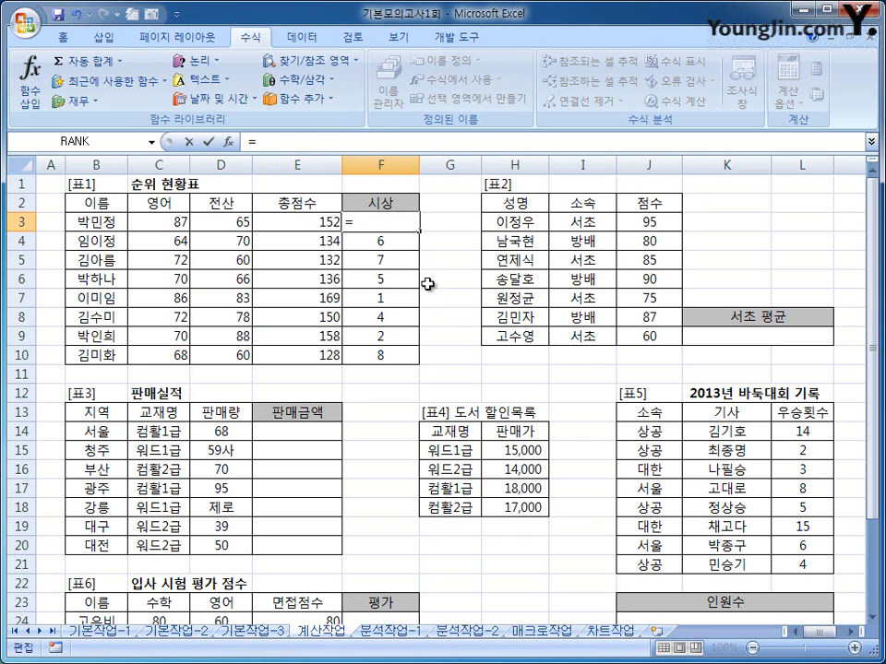
pyautogui.click(347, 68)
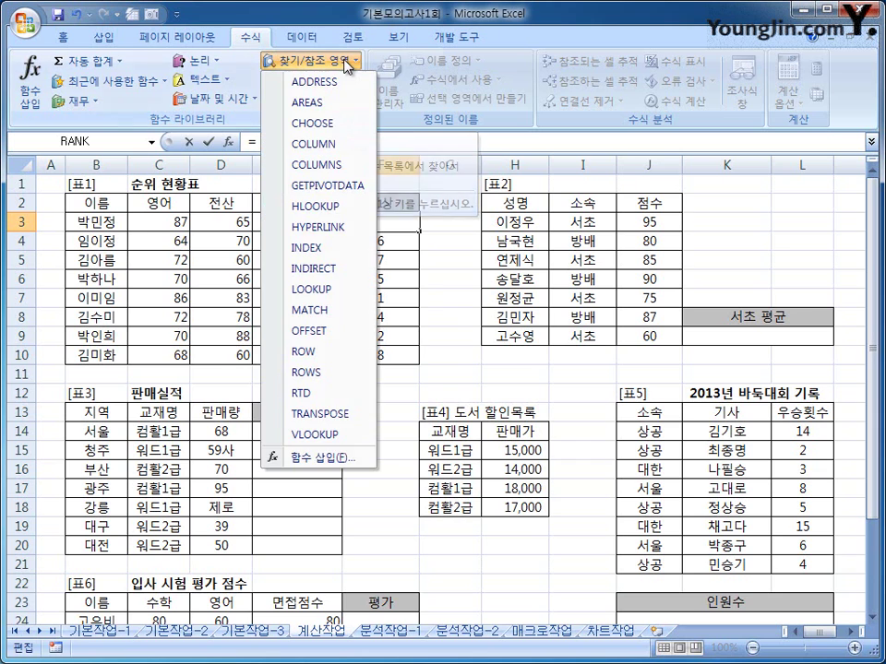
pyautogui.click(322, 124)
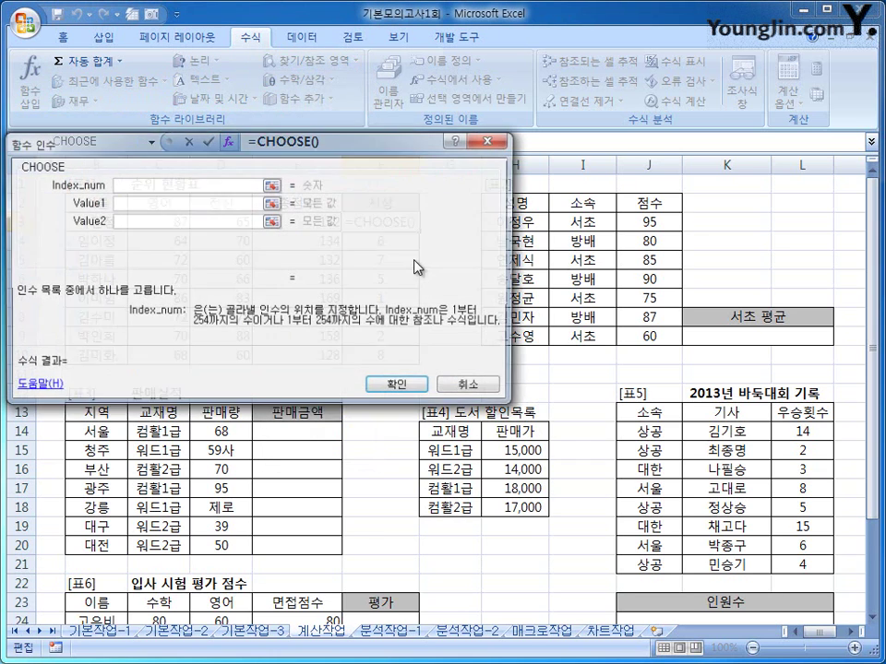
pyautogui.moveTo(222, 148); pyautogui.dragTo(394, 188)
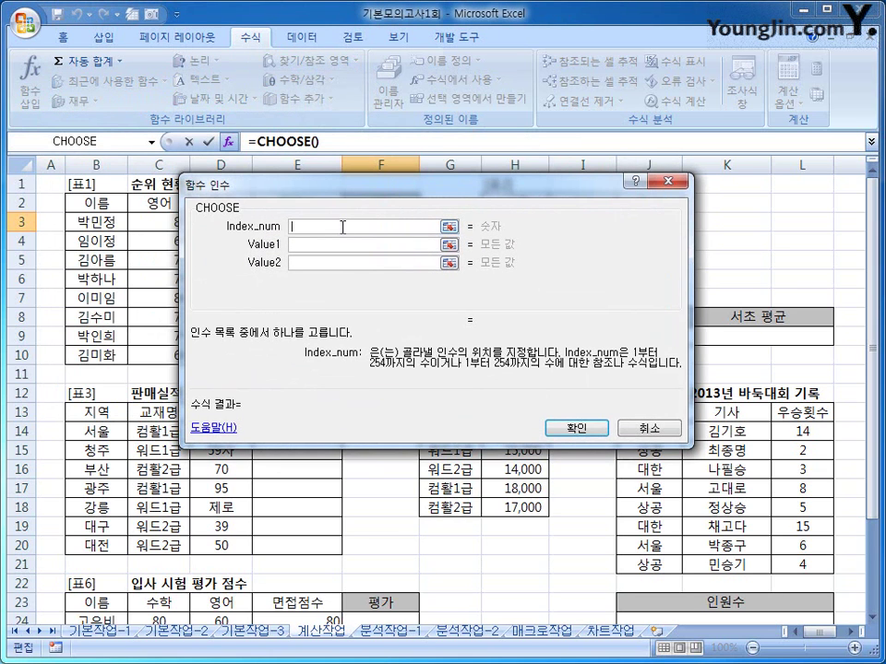
pyautogui.rightClick(340, 228)
pyautogui.click(414, 279)
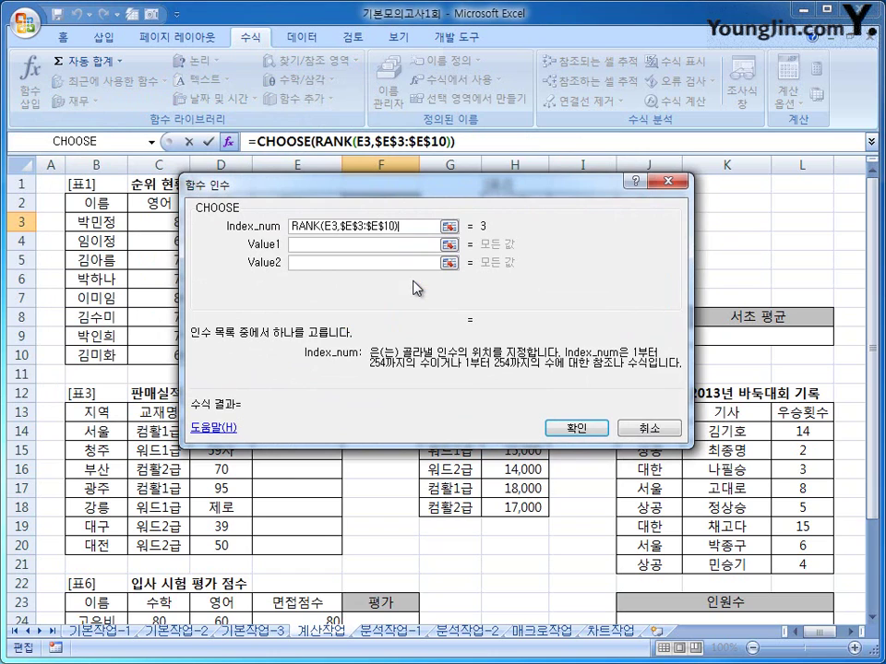
# - Enter 대상, 금상, 은상 and 동상 as the CHOOSE arguments Value1 through Value4
pyautogui.click(351, 246)
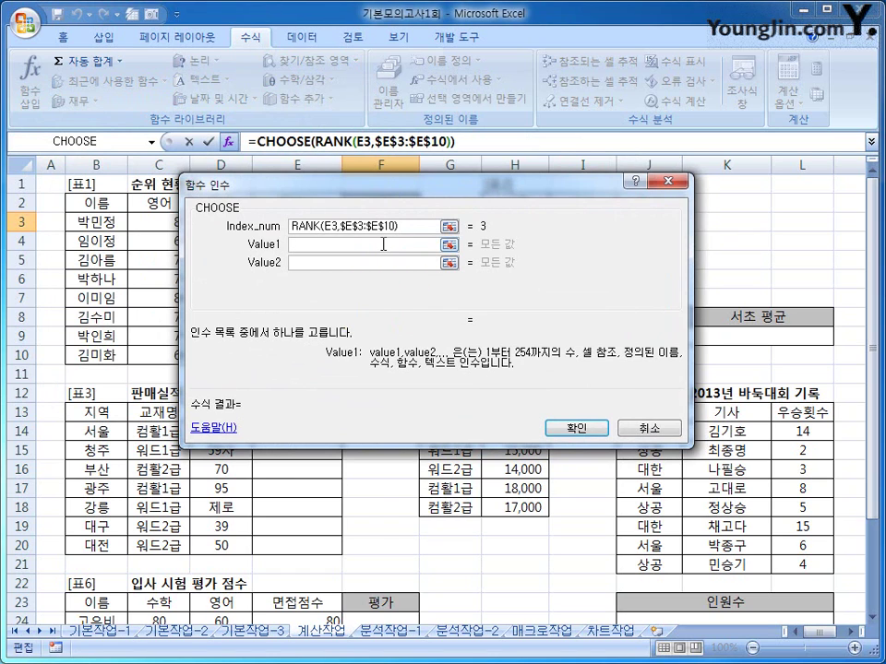
pyautogui.write('대상')
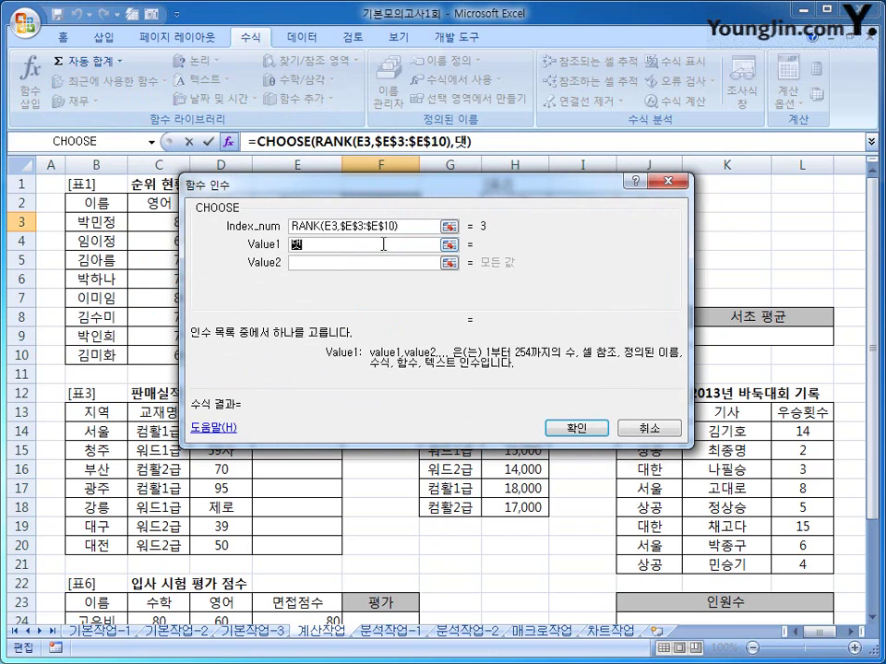
pyautogui.press('Tab')
pyautogui.write('금상')
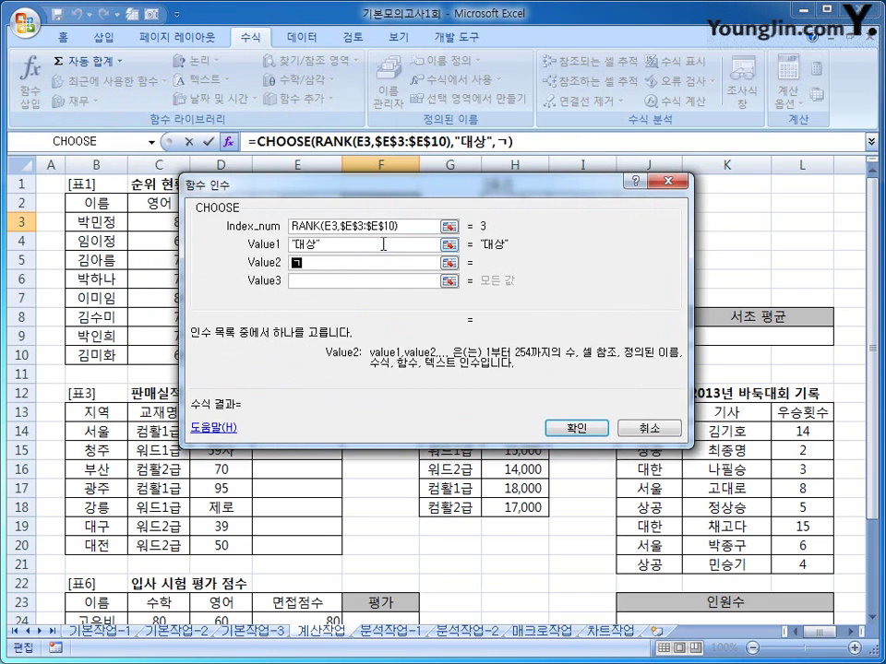
pyautogui.press('Tab')
pyautogui.write('은상')
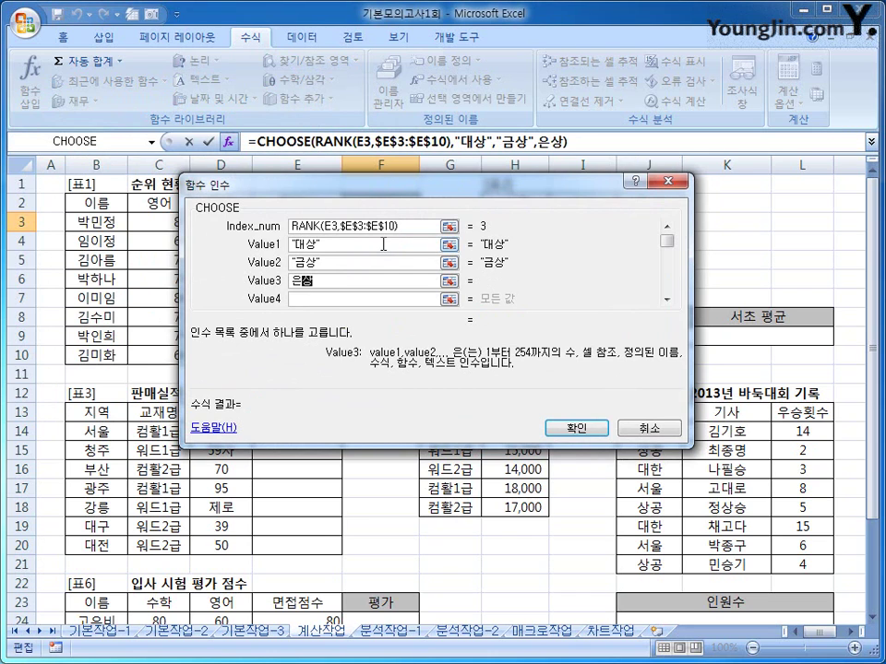
pyautogui.press('Tab')
pyautogui.write('동상')
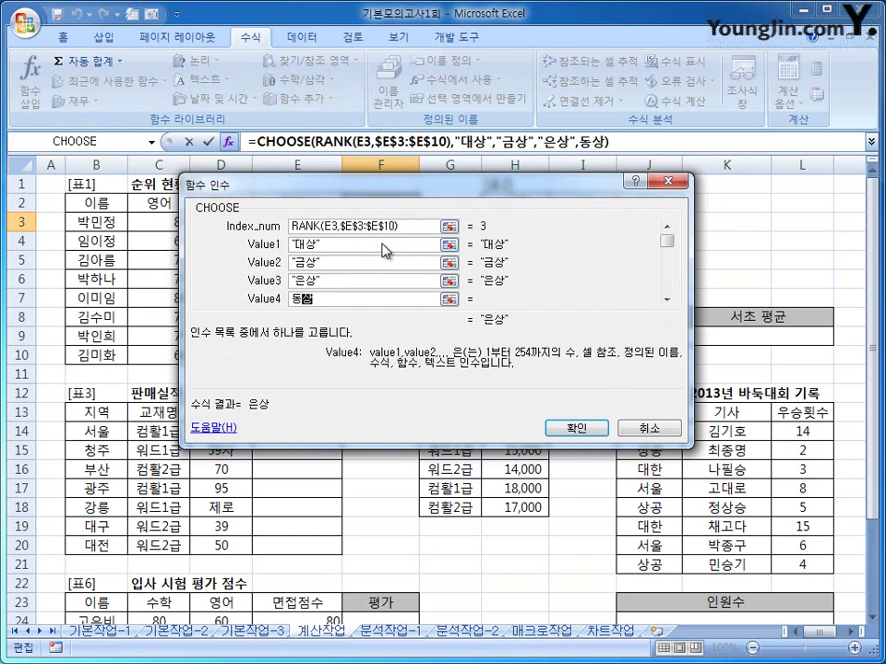
# - Set the CHOOSE arguments Value5 through Value8 to empty strings ("") and fill F3's completed formula down to F10
pyautogui.press('Tab')
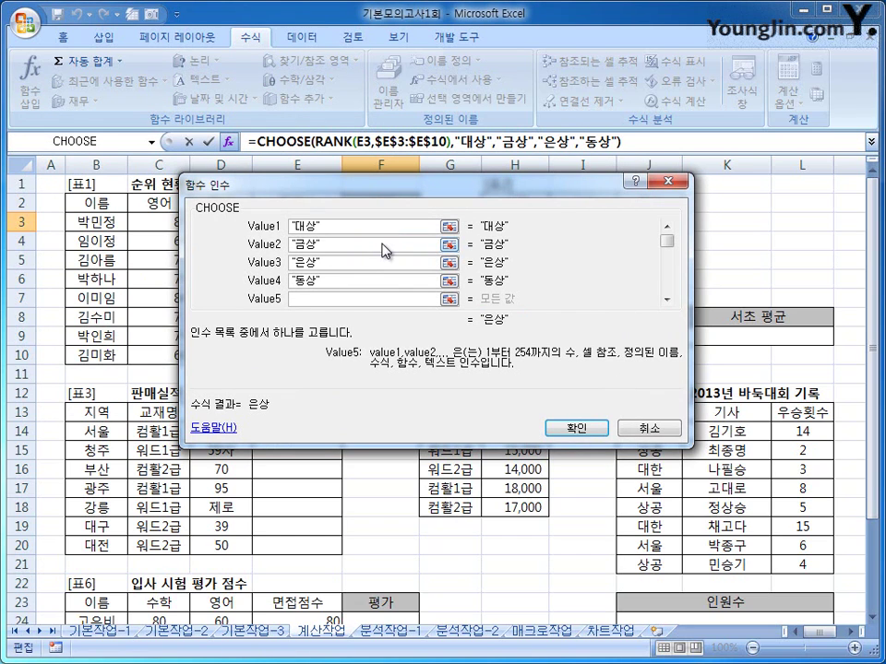
pyautogui.write('""')
pyautogui.press('Tab')
pyautogui.write('""')
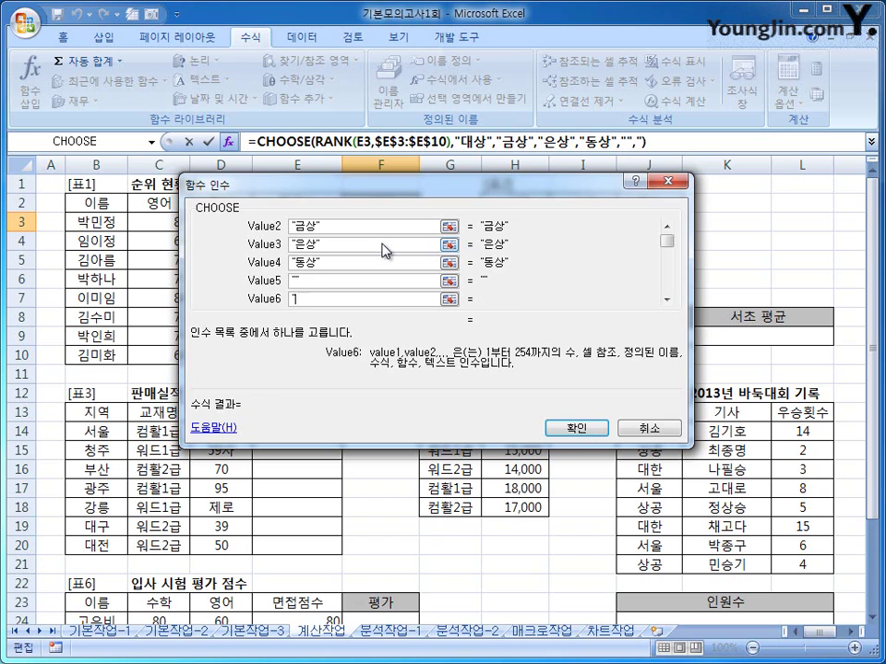
pyautogui.press('Tab')
pyautogui.write('""')
pyautogui.press('Tab')
pyautogui.write('"')
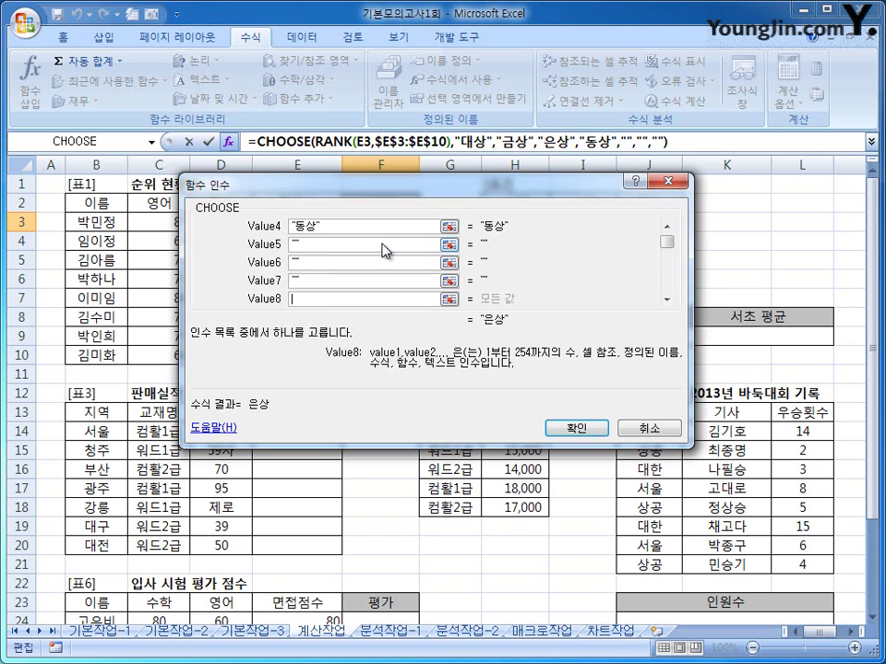
pyautogui.write('"')
pyautogui.click(570, 429)
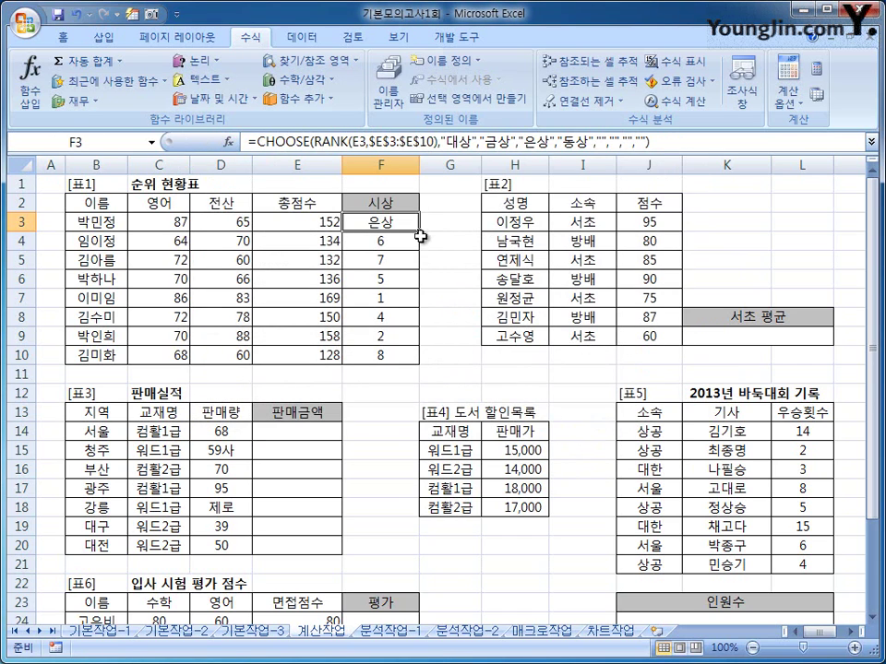
pyautogui.moveTo(420, 231); pyautogui.dragTo(423, 365)
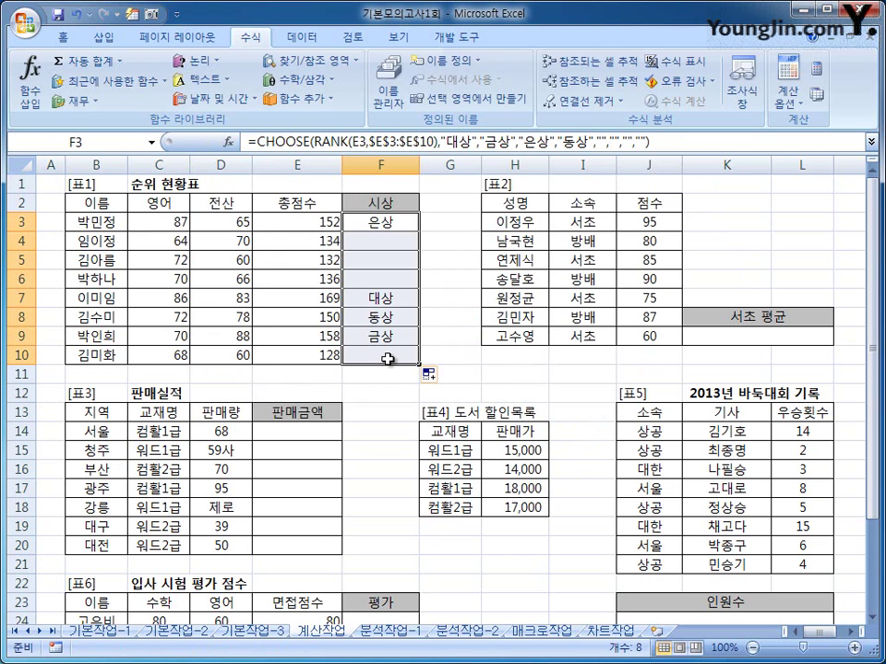
# - Start an AVERAGEIF function in 표2's 서초 평균 cell K9, with I3:I9 as the Range argument
pyautogui.moveTo(820, 635); pyautogui.dragTo(834, 640)
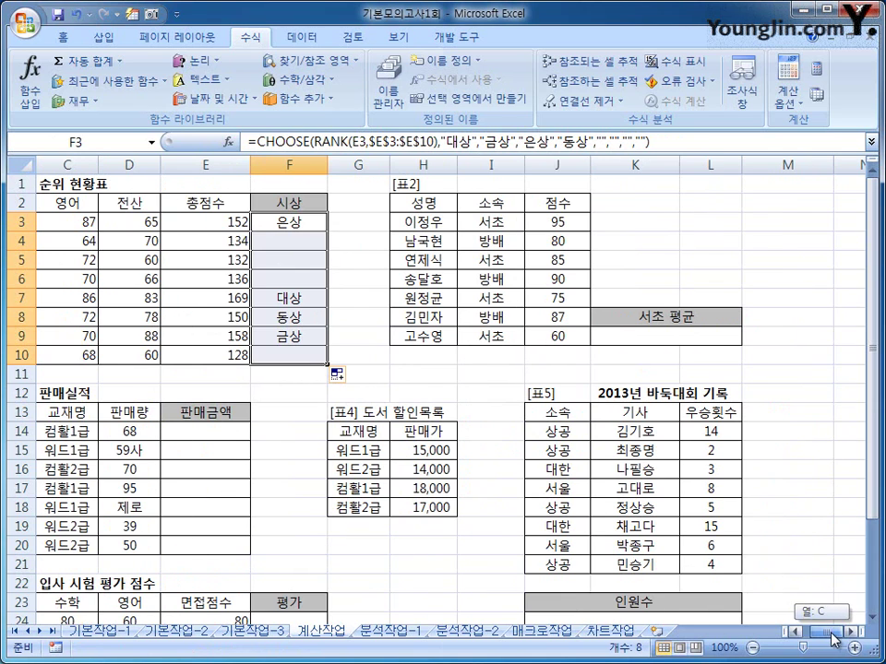
pyautogui.click(510, 223)
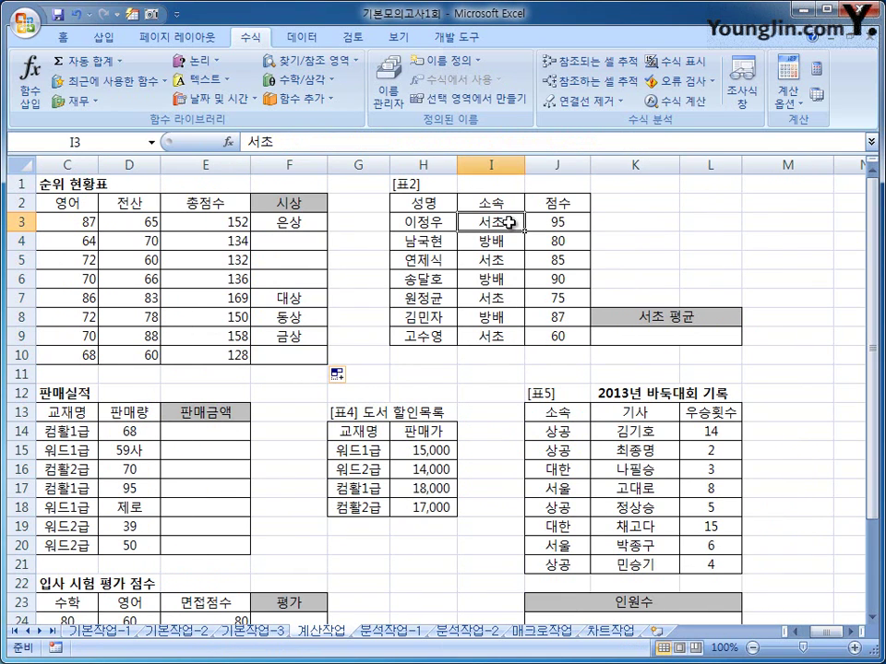
pyautogui.click(548, 226)
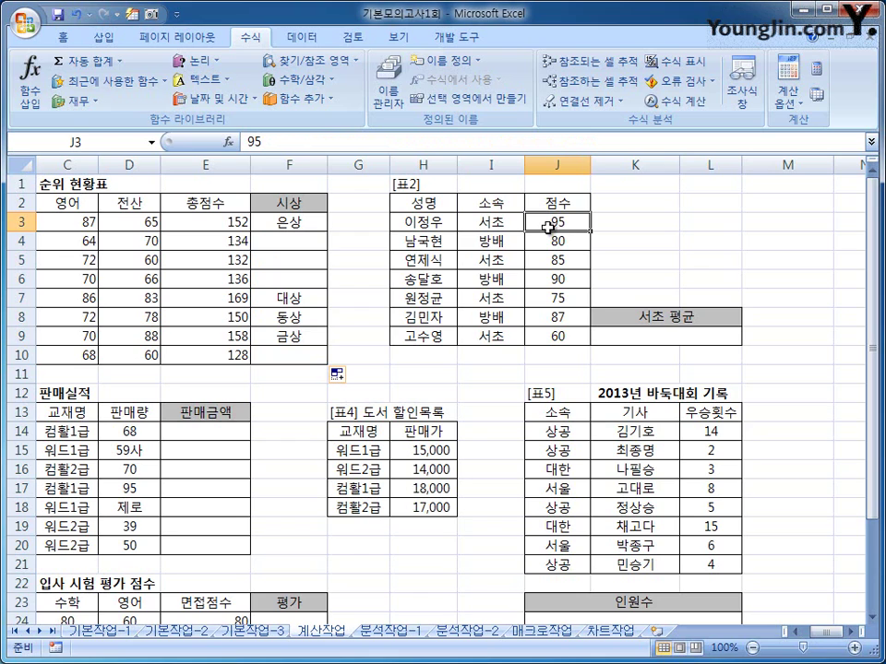
pyautogui.click(626, 338)
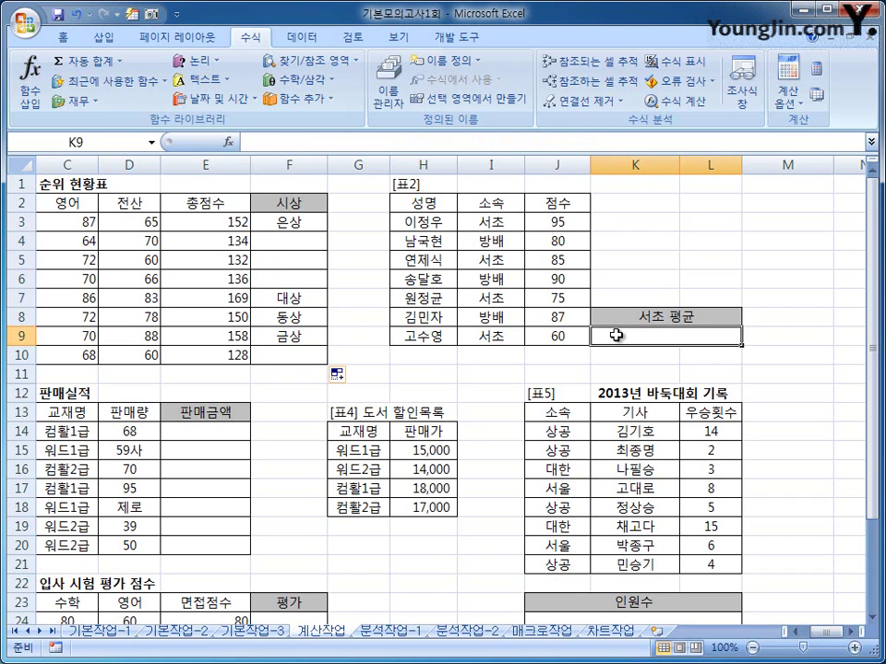
pyautogui.click(314, 97)
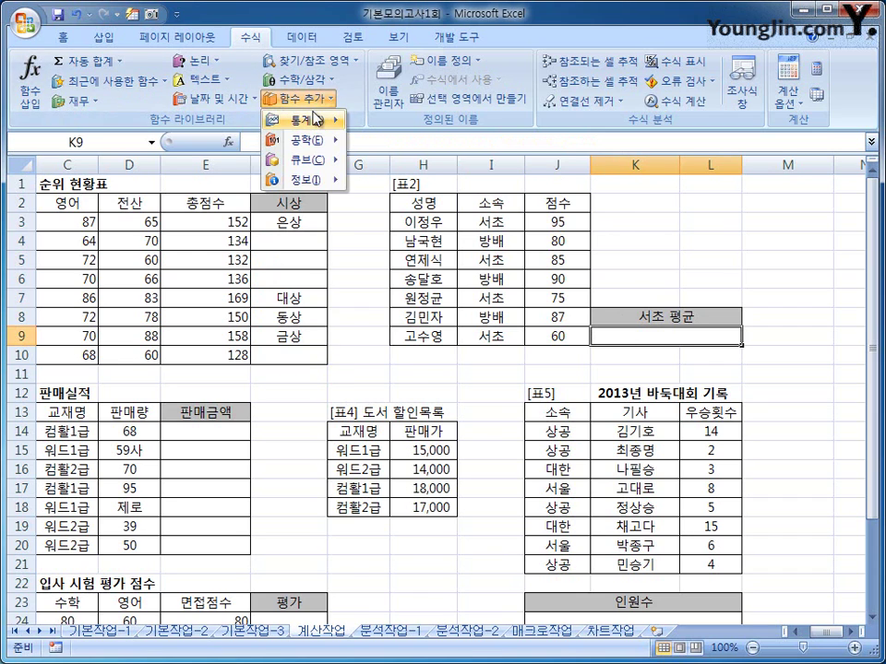
pyautogui.moveTo(317, 125)
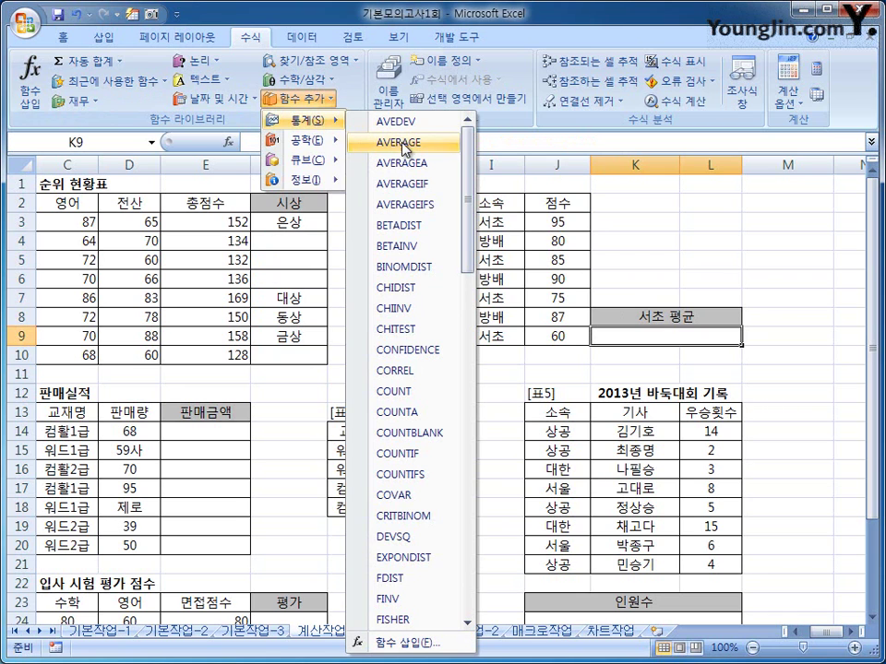
pyautogui.click(411, 184)
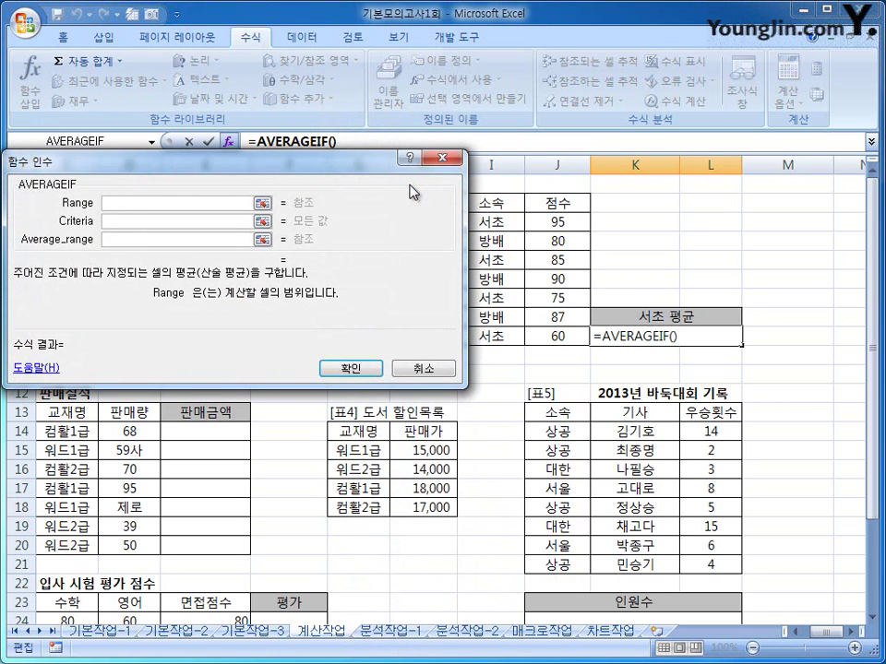
pyautogui.moveTo(491, 222); pyautogui.dragTo(500, 337)
# - Set the AVERAGEIF Criteria to "서초" and Average_range to J3:J9, and complete the formula
pyautogui.click(143, 223)
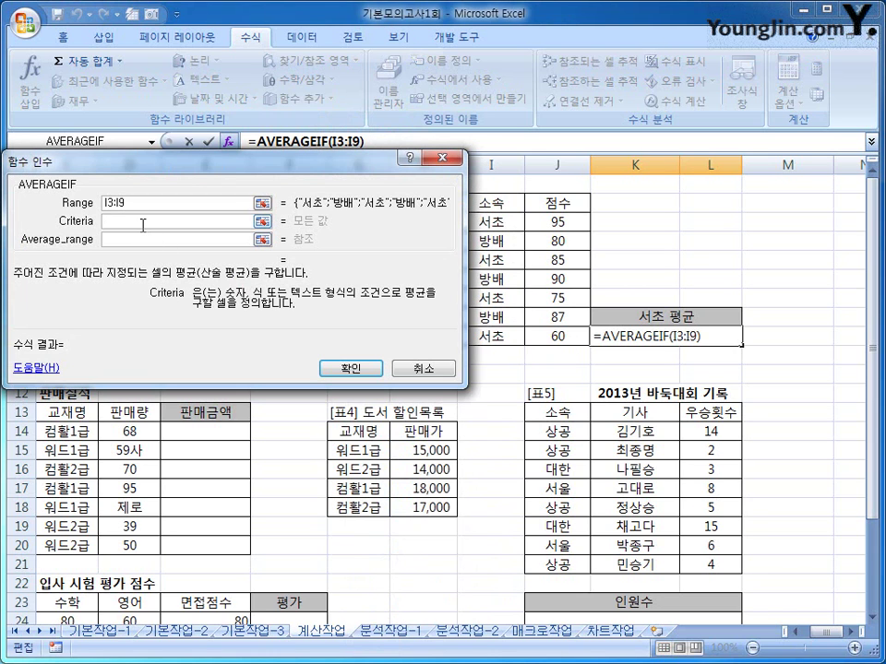
pyautogui.write('서초')
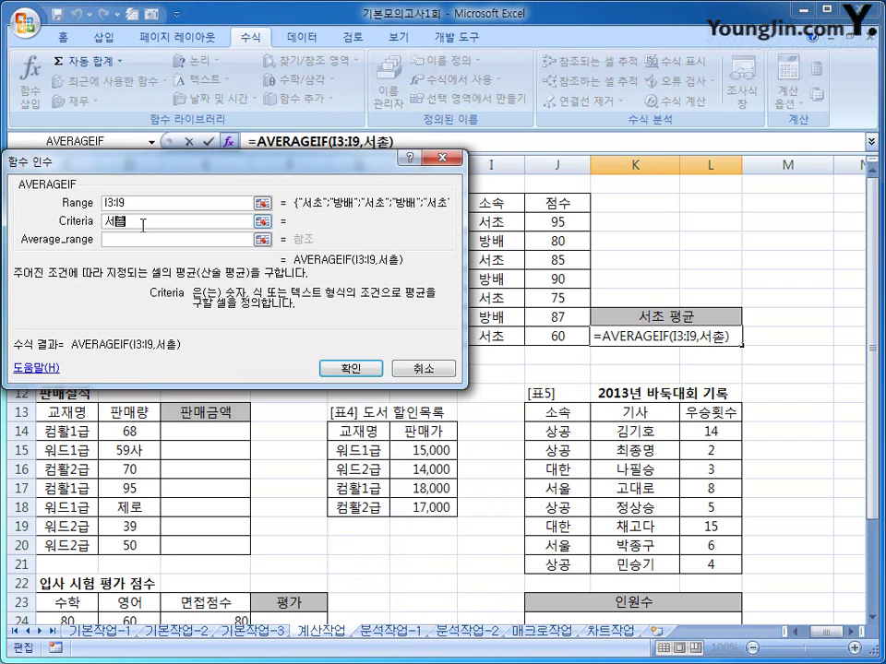
pyautogui.press('Tab')
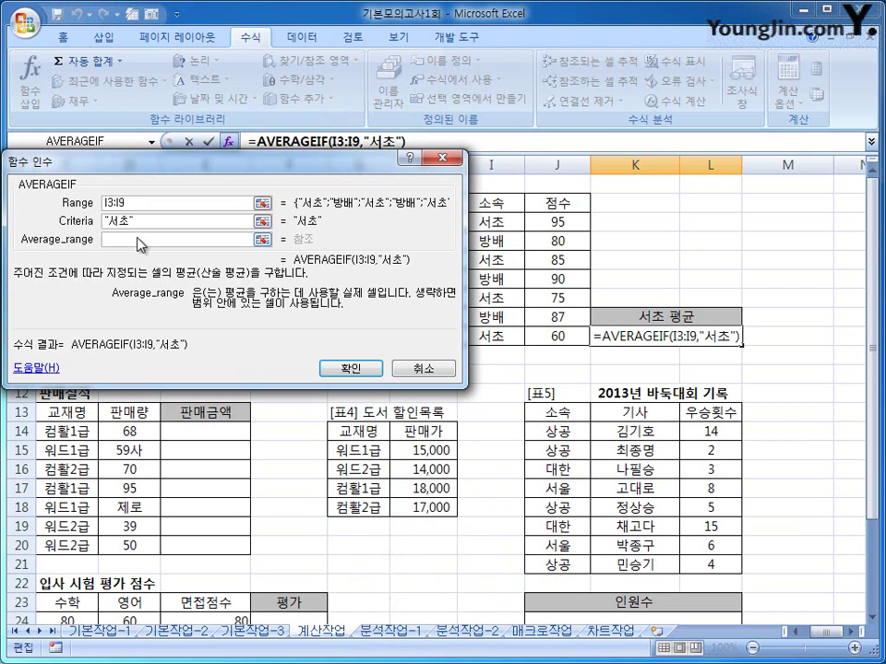
pyautogui.moveTo(538, 222); pyautogui.dragTo(545, 331)
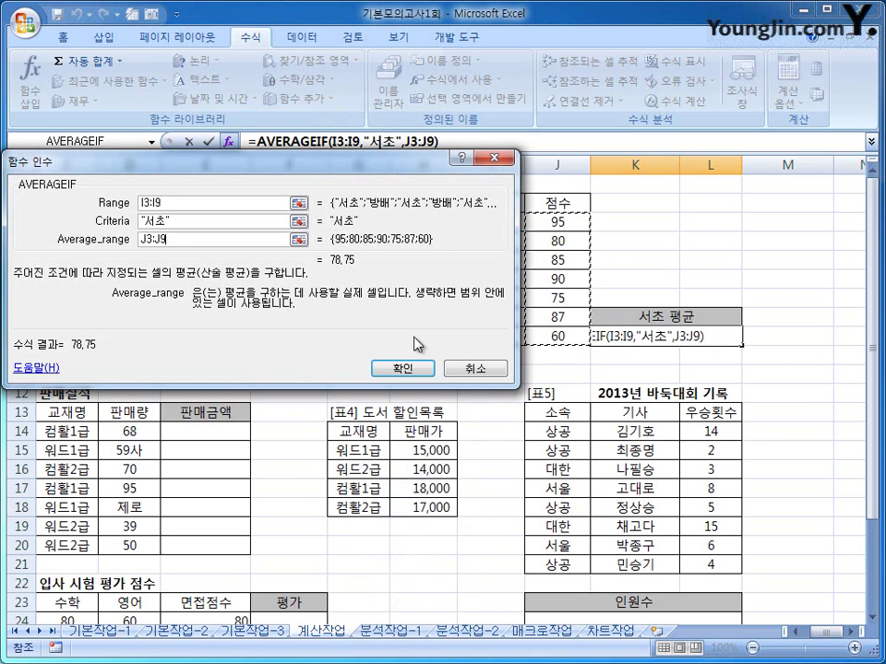
pyautogui.click(401, 368)
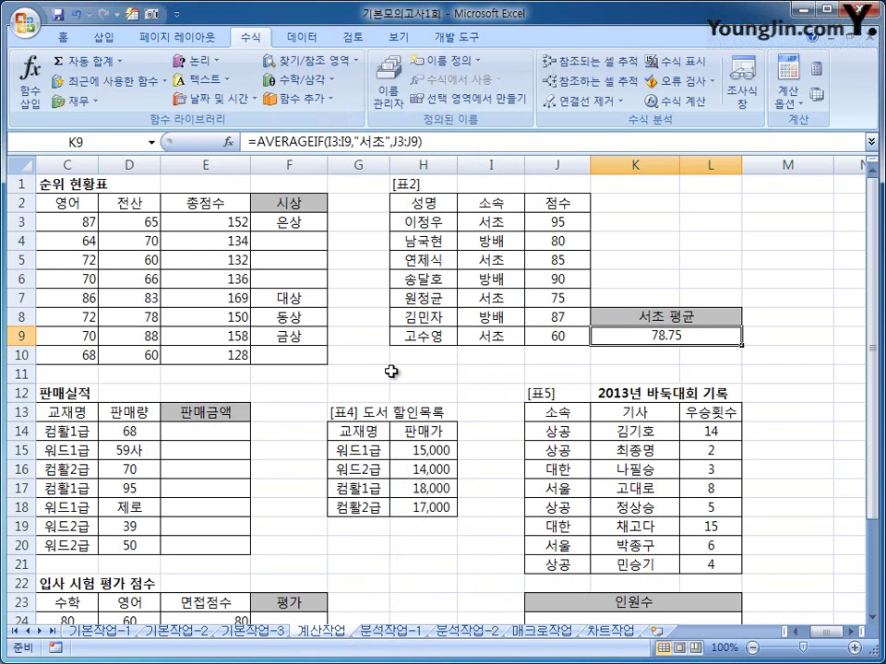
# - Start a formula in 판매금액 cell E14 multiplying D14 by a VLOOKUP function, with C14 as its Lookup_value
pyautogui.scroll(-2, 400, 407)
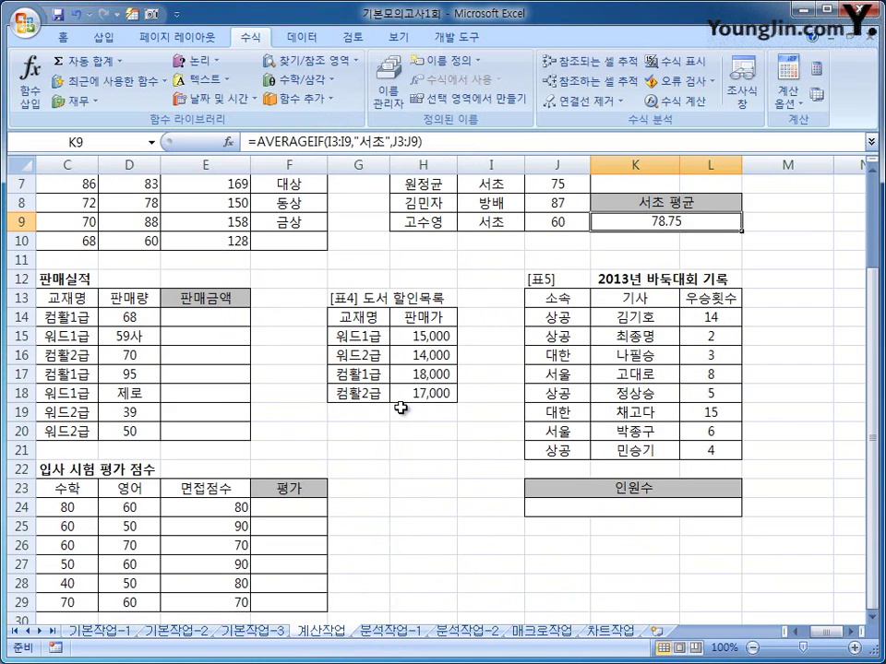
pyautogui.scroll(-1, 401, 407)
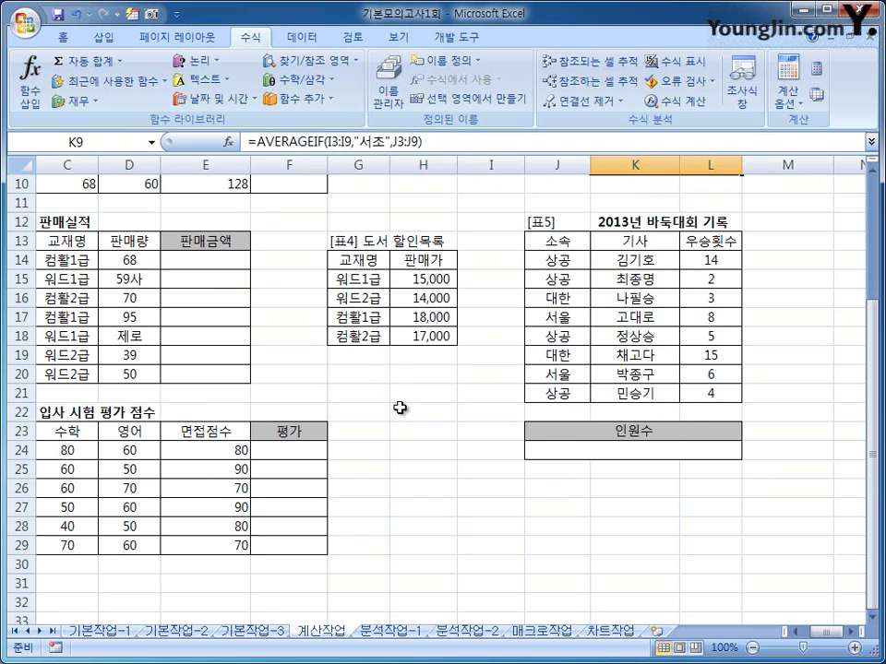
pyautogui.click(188, 262)
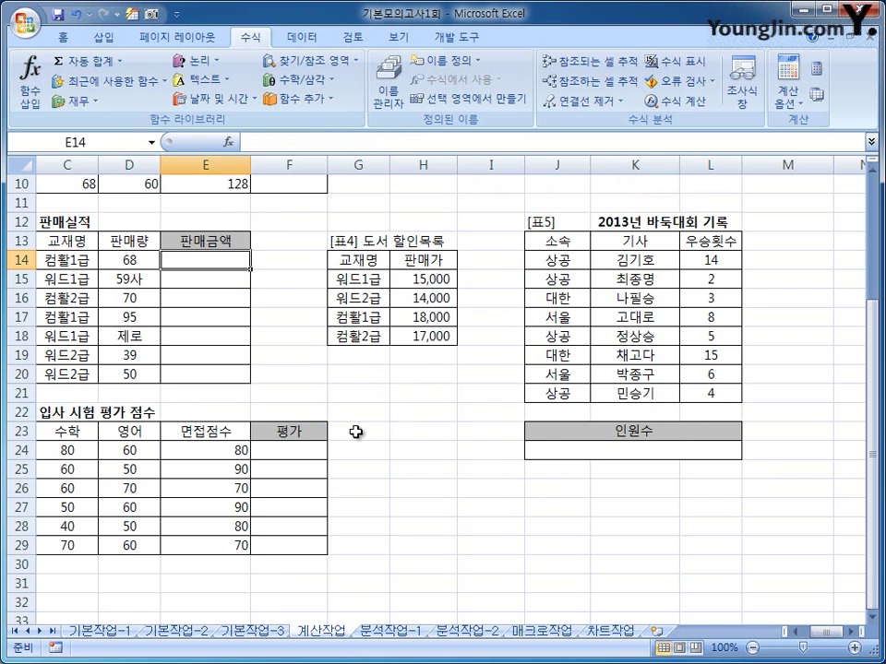
pyautogui.write('=')
pyautogui.press('Left')
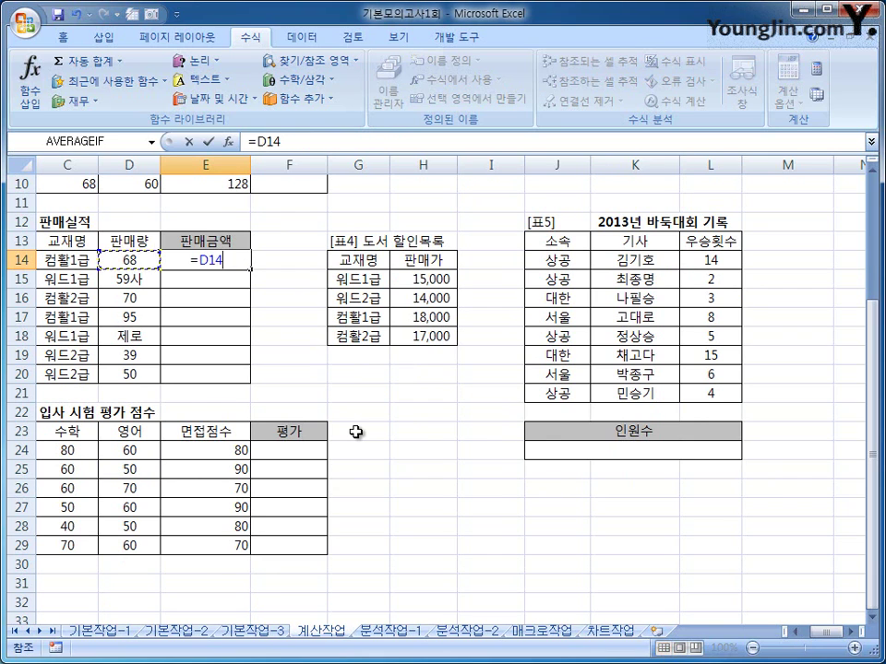
pyautogui.write('*')
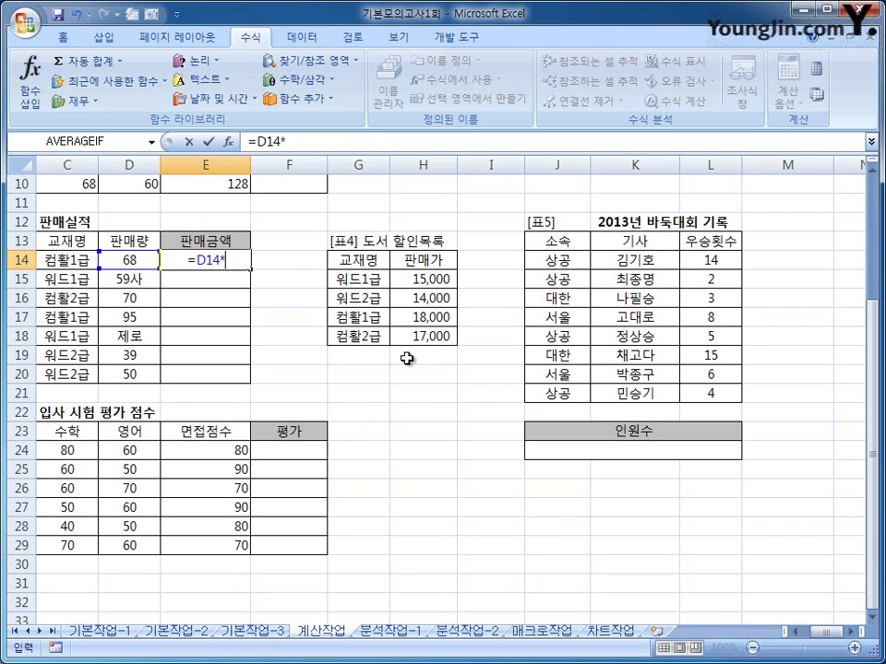
pyautogui.click(298, 65)
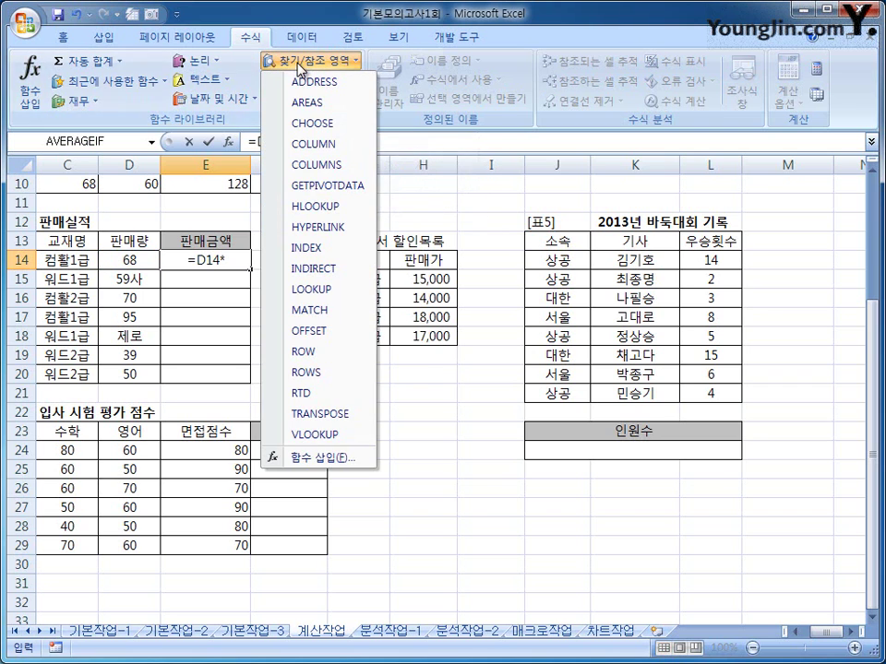
pyautogui.click(352, 434)
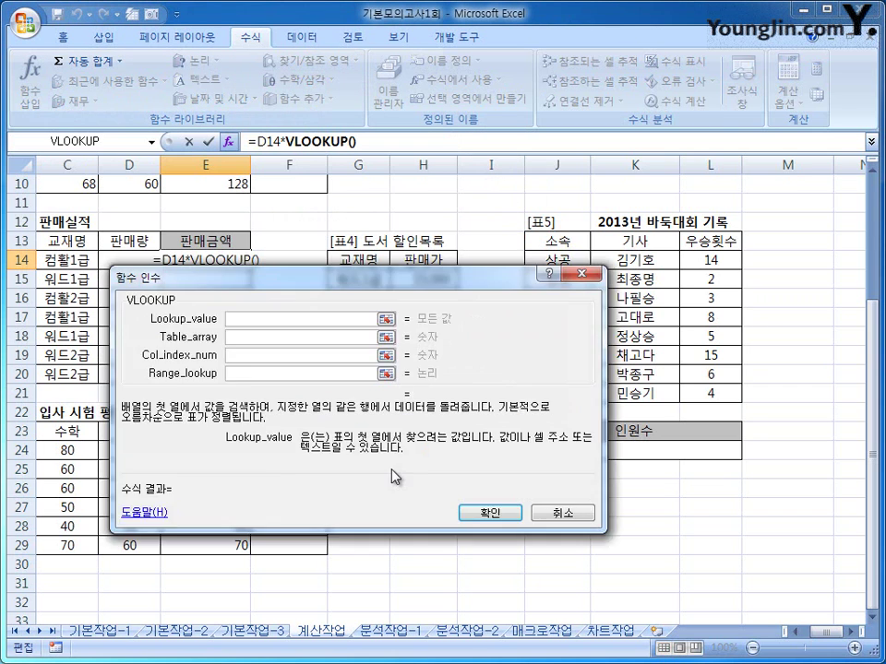
pyautogui.moveTo(392, 477); pyautogui.dragTo(449, 519)
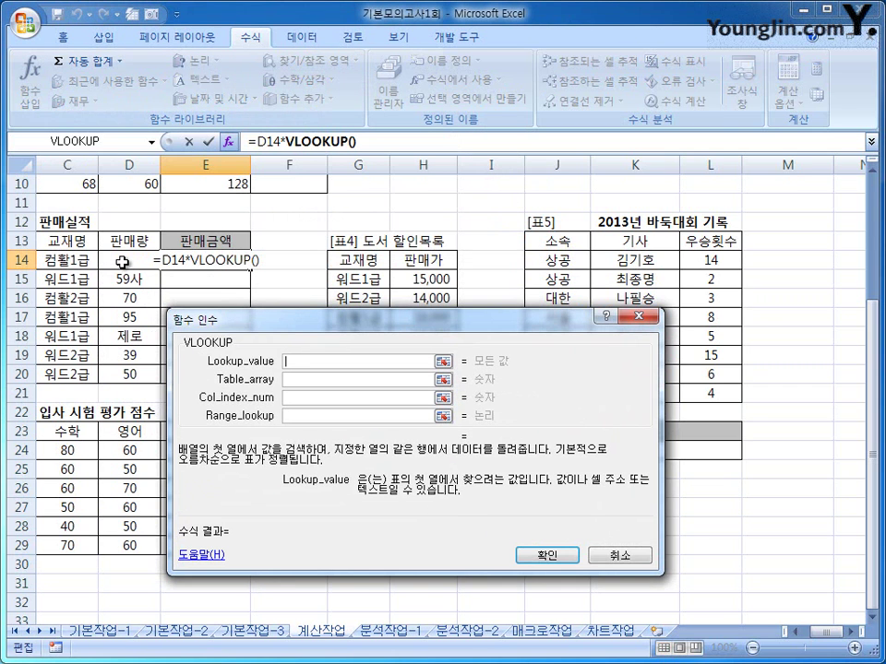
pyautogui.click(64, 260)
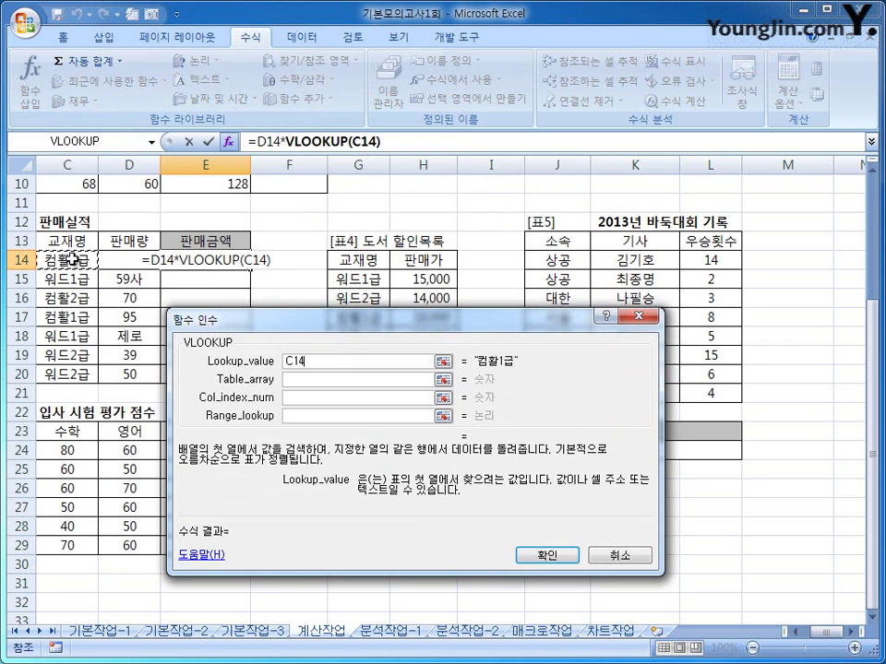
# - Set the VLOOKUP Table_array to the absolute range $G$15:$H$18 from 표4, leaving out its header row
pyautogui.click(295, 380)
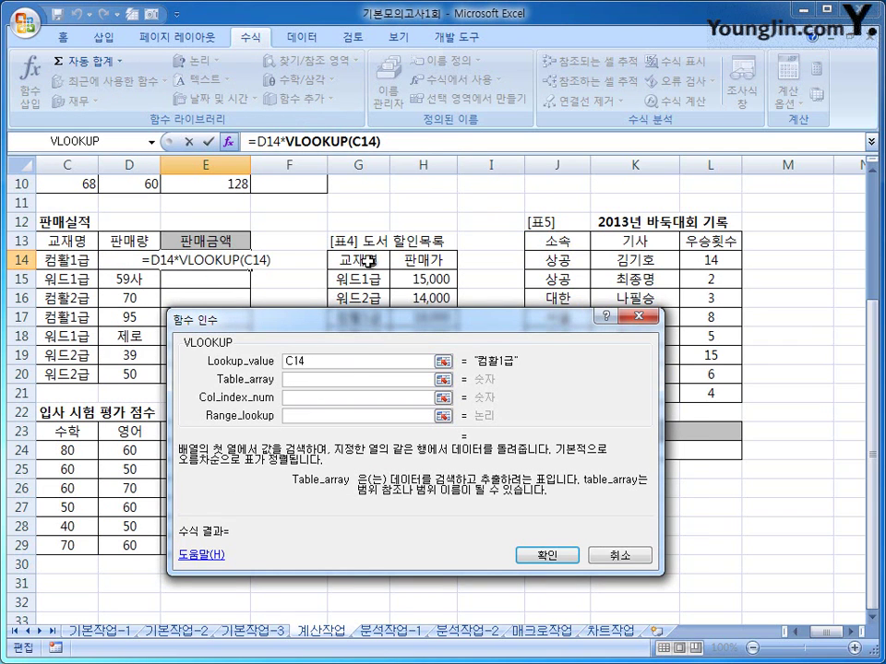
pyautogui.moveTo(367, 261); pyautogui.dragTo(436, 379)
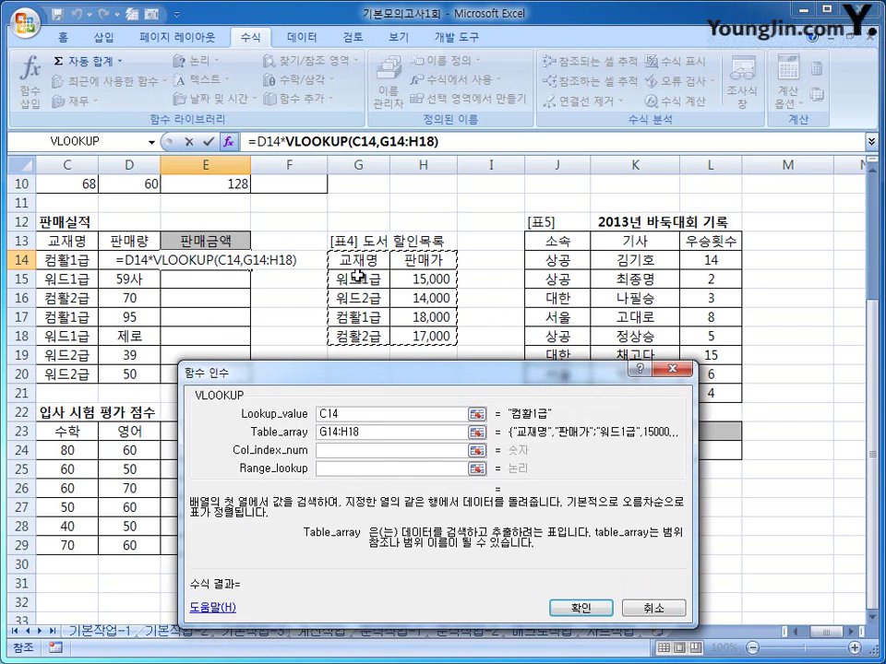
pyautogui.moveTo(357, 274); pyautogui.dragTo(419, 335)
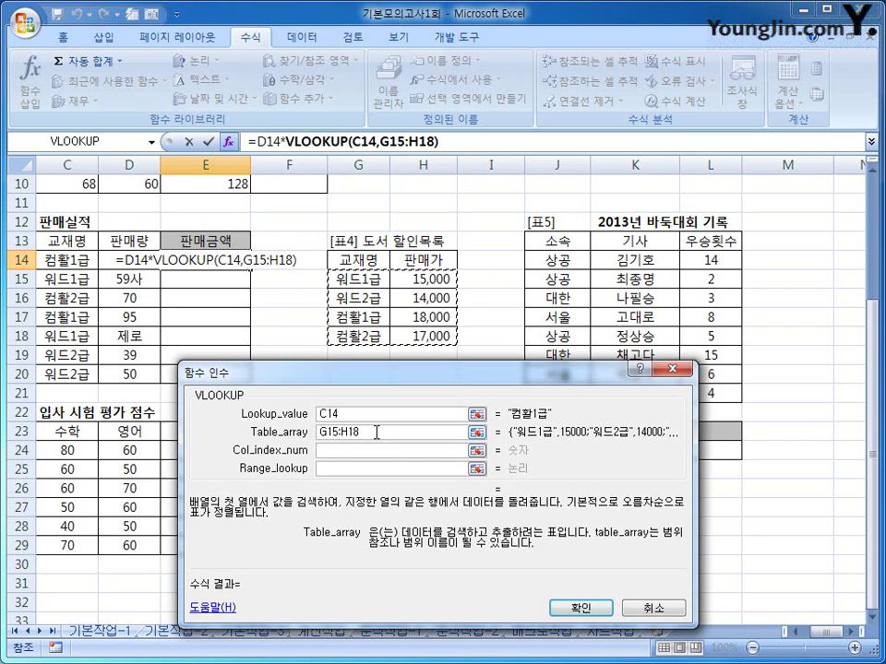
pyautogui.press('F4')
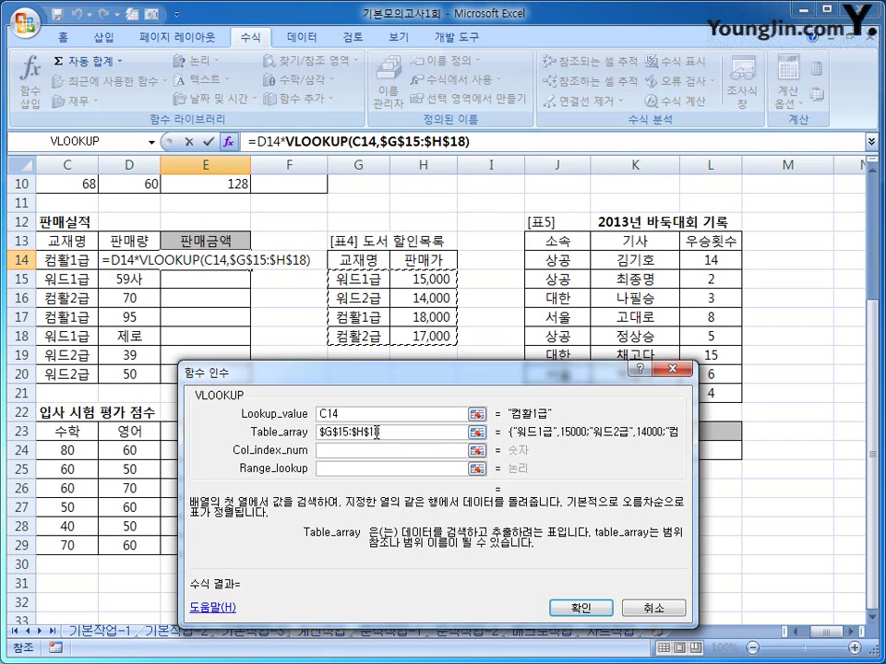
# - Set VLOOKUP's Col_index_num to 2 and Range_lookup to 0, and fill E14's formula down to E20
pyautogui.click(370, 450)
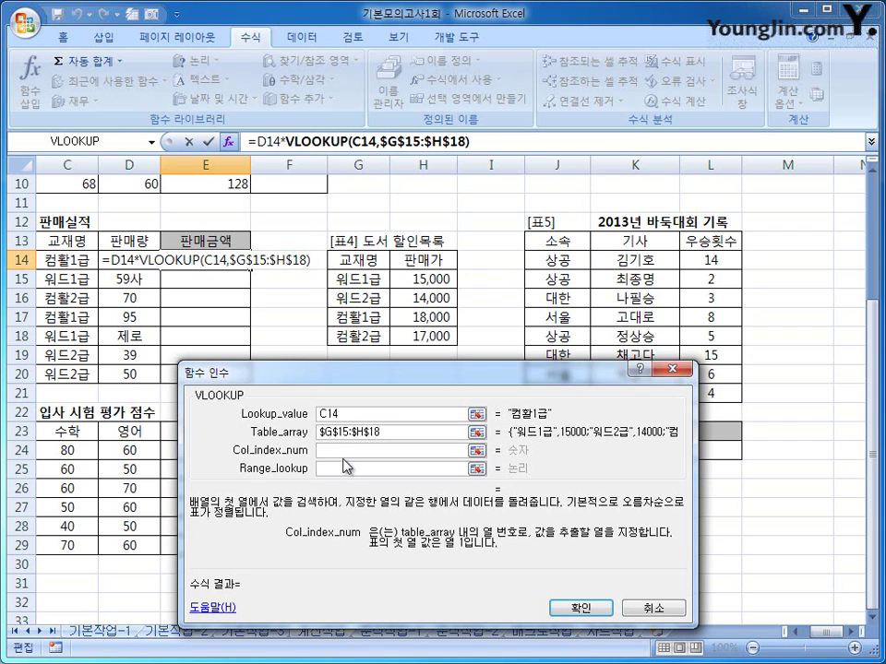
pyautogui.write('2')
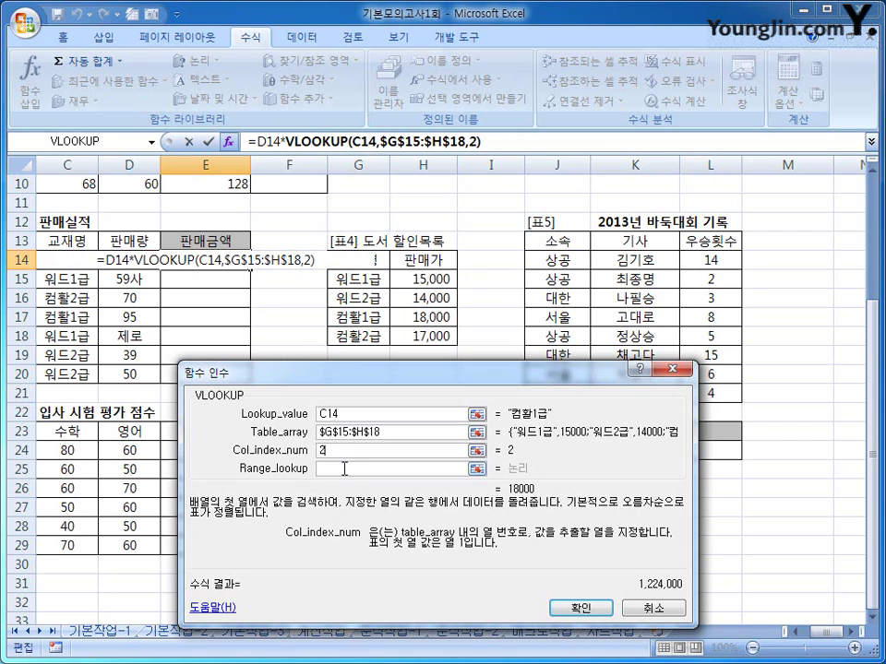
pyautogui.click(343, 469)
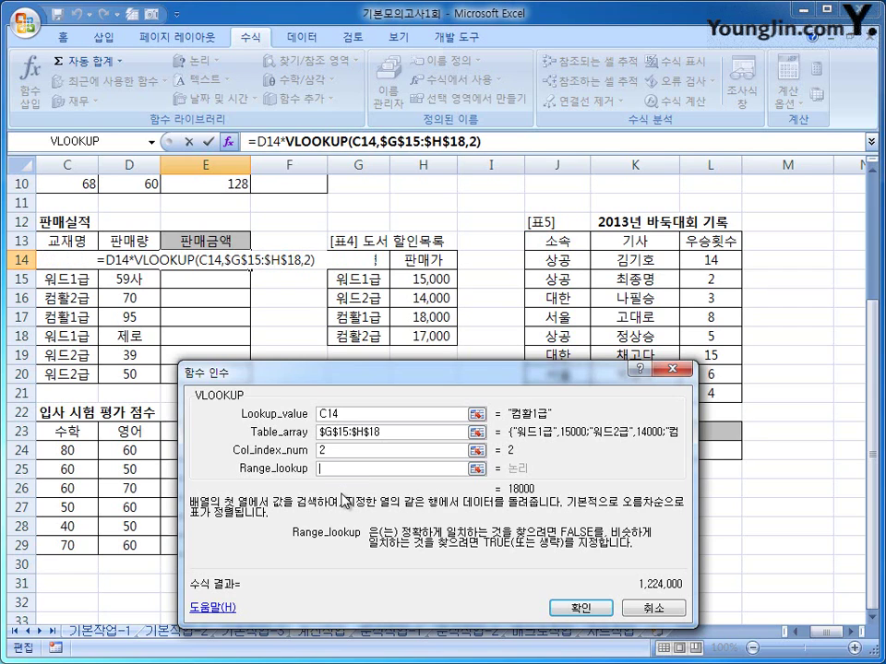
pyautogui.write('0')
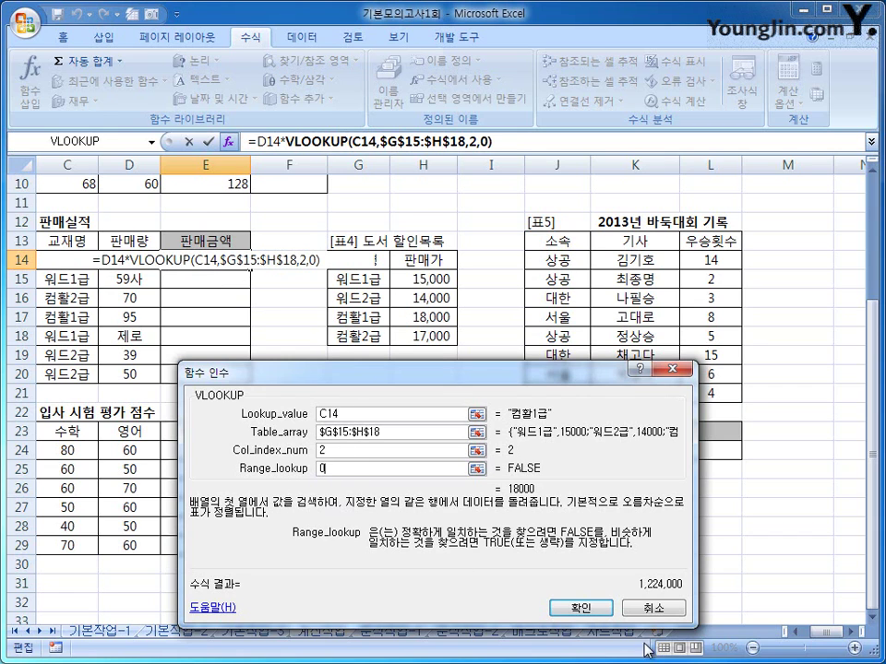
pyautogui.click(595, 613)
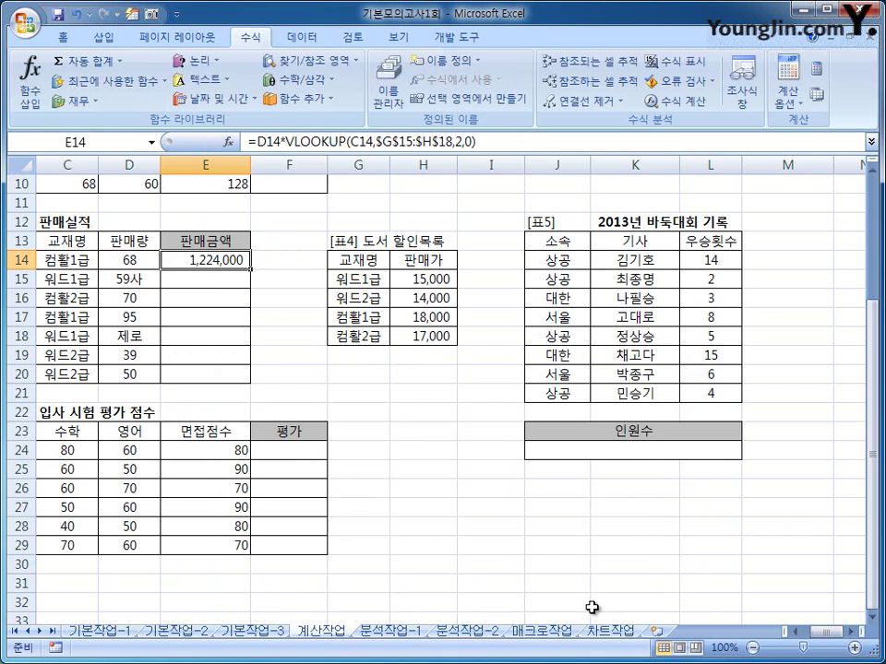
pyautogui.moveTo(250, 275); pyautogui.dragTo(251, 386)
# - Cut the whole expression after the equals sign out of the formula in 판매금액 cell E14
pyautogui.click(182, 278)
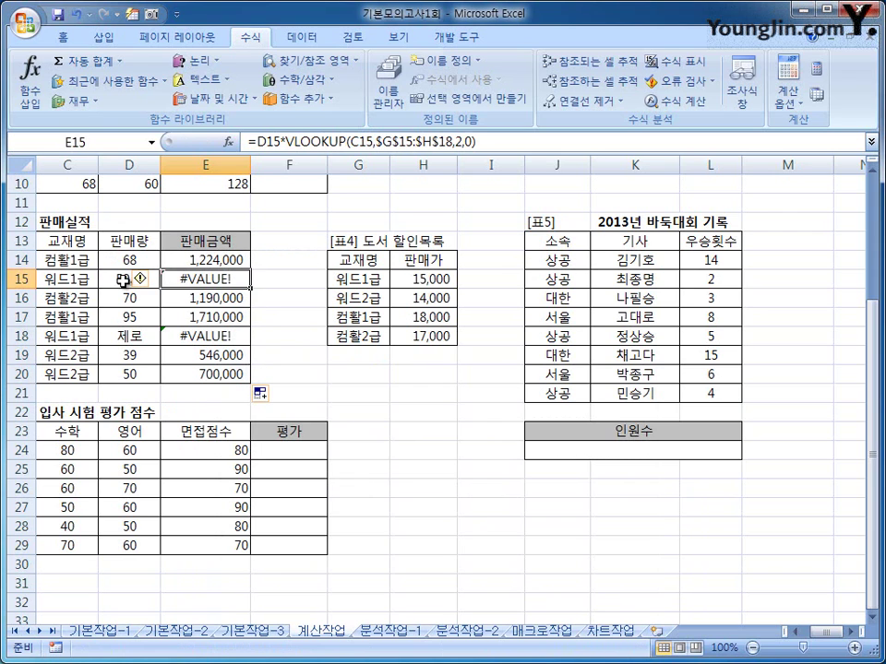
pyautogui.click(129, 335)
pyautogui.click(194, 278)
pyautogui.click(204, 260)
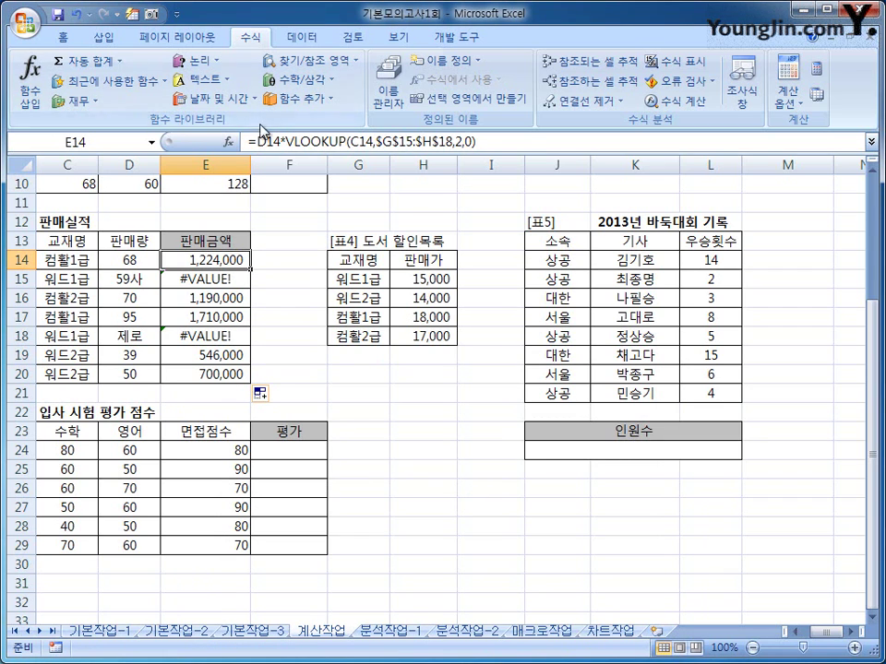
pyautogui.moveTo(256, 142); pyautogui.dragTo(497, 143)
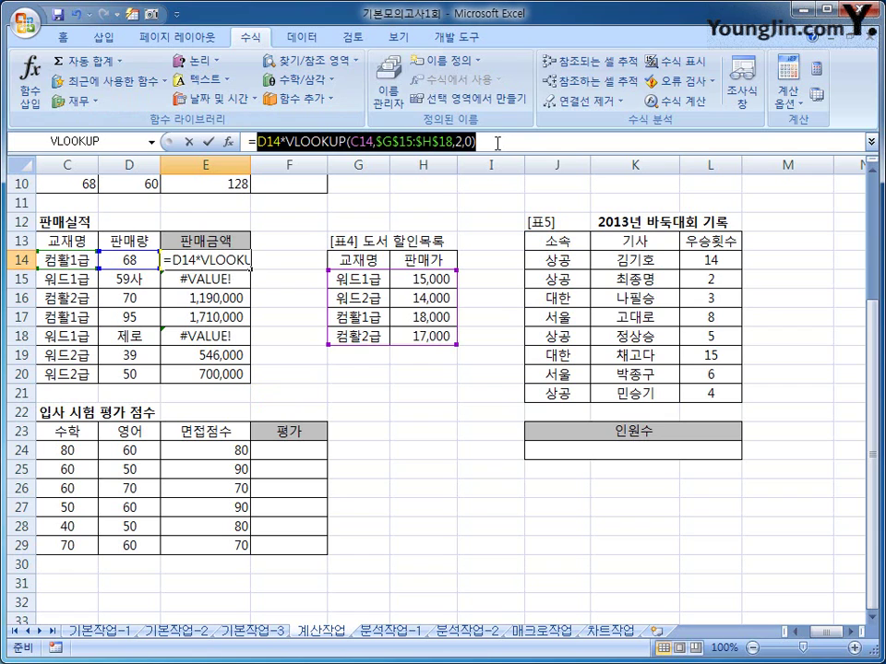
pyautogui.click(499, 148)
pyautogui.rightClick(499, 148)
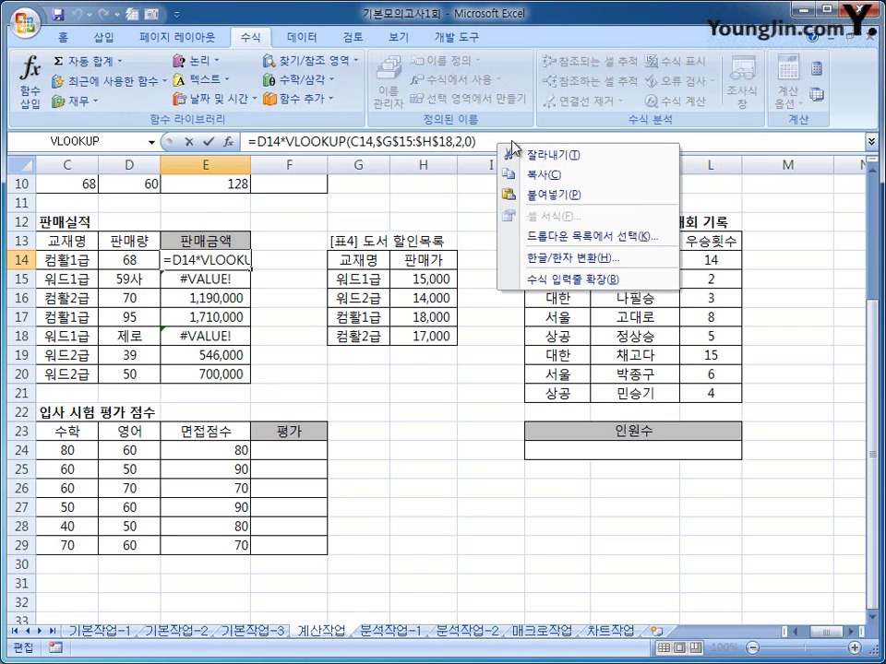
pyautogui.click(536, 152)
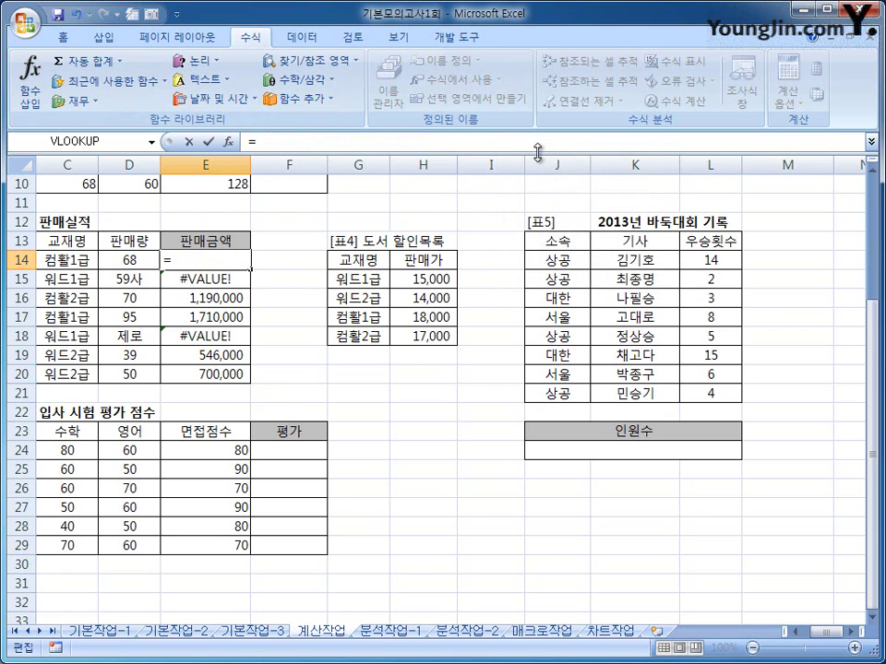
# - Insert an IFERROR function in E14 and paste the cut VLOOKUP expression as its Value argument
pyautogui.click(212, 64)
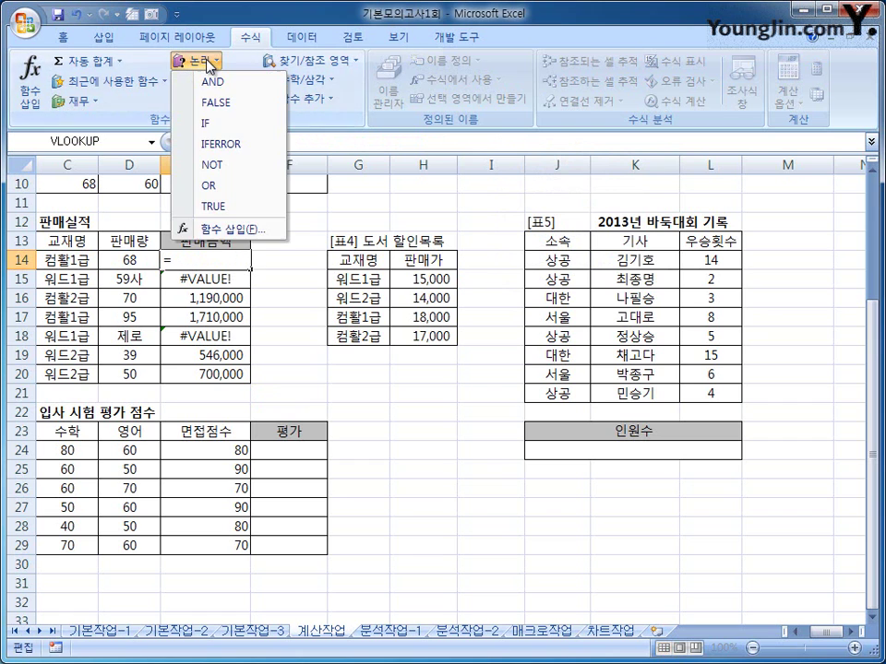
pyautogui.click(276, 145)
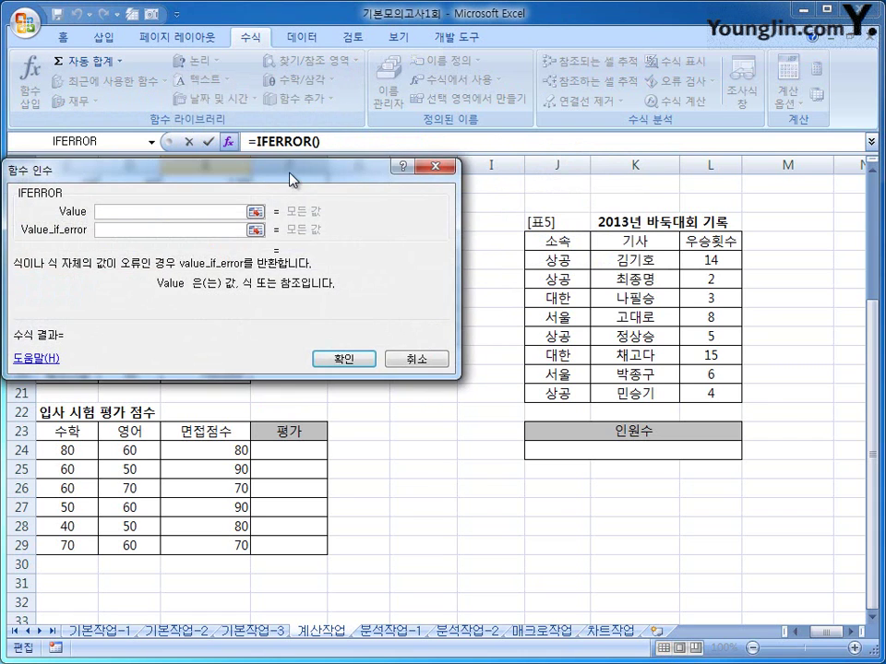
pyautogui.moveTo(305, 210); pyautogui.dragTo(619, 216)
pyautogui.rightClick(470, 220)
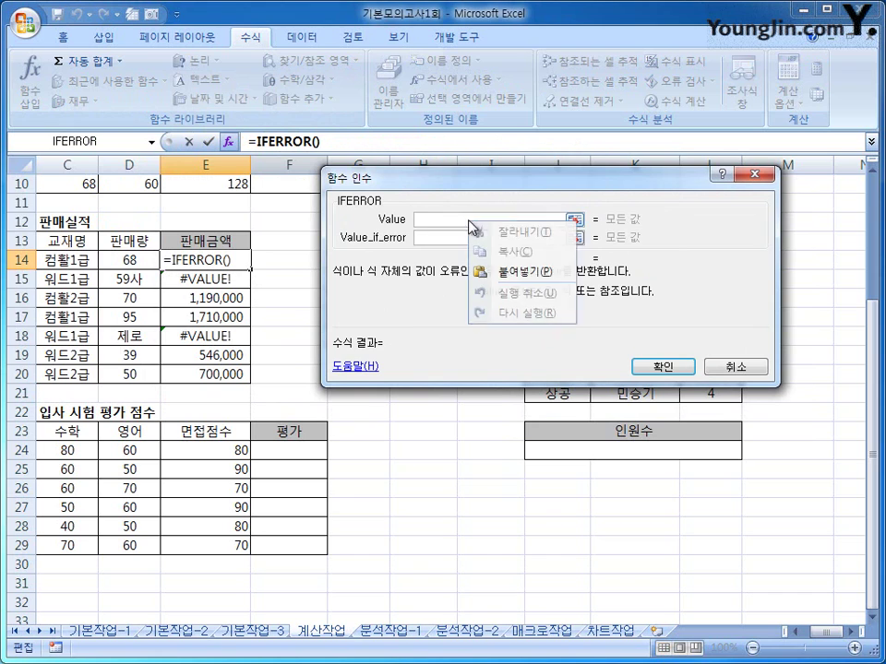
pyautogui.click(523, 274)
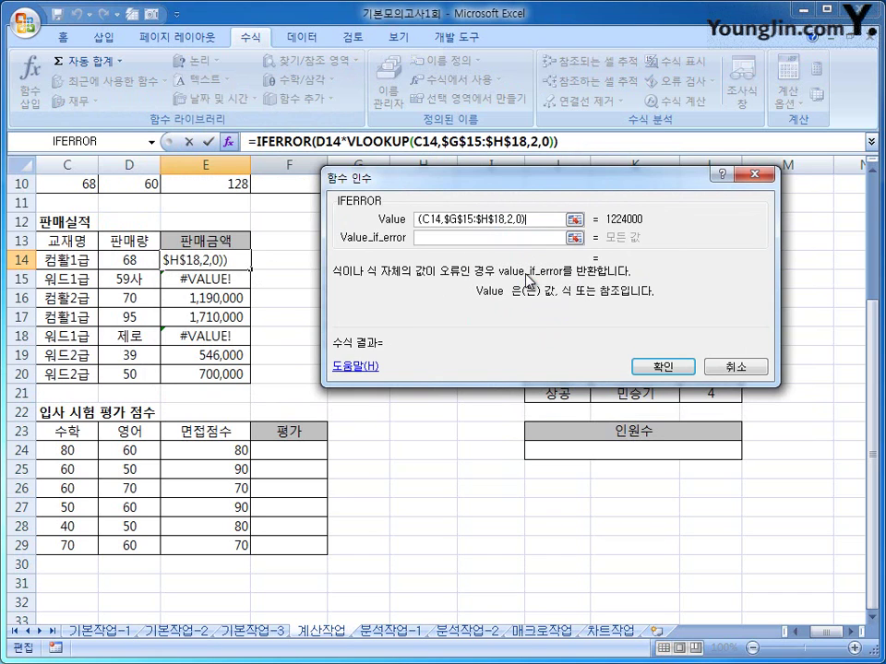
# - Set IFERROR's Value_if_error to "판매량오류", complete the formula and fill it down from E14 to E20
pyautogui.click(453, 239)
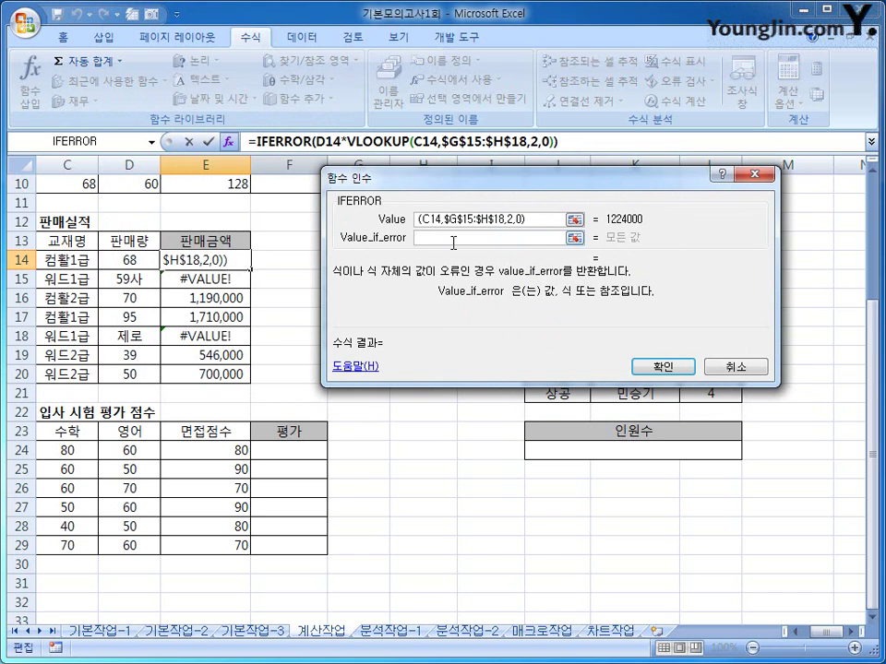
pyautogui.write('판매량을')
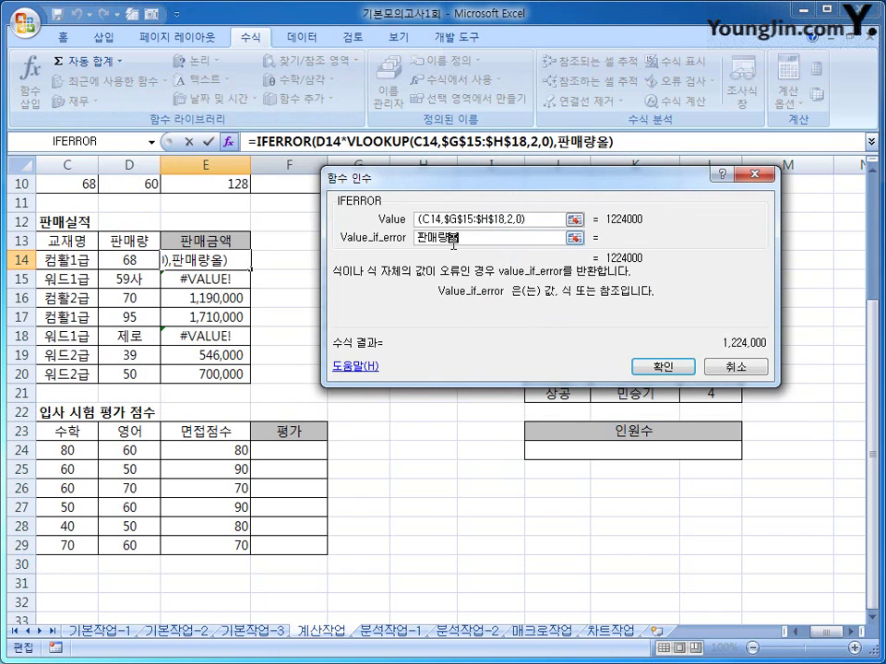
pyautogui.write('류')
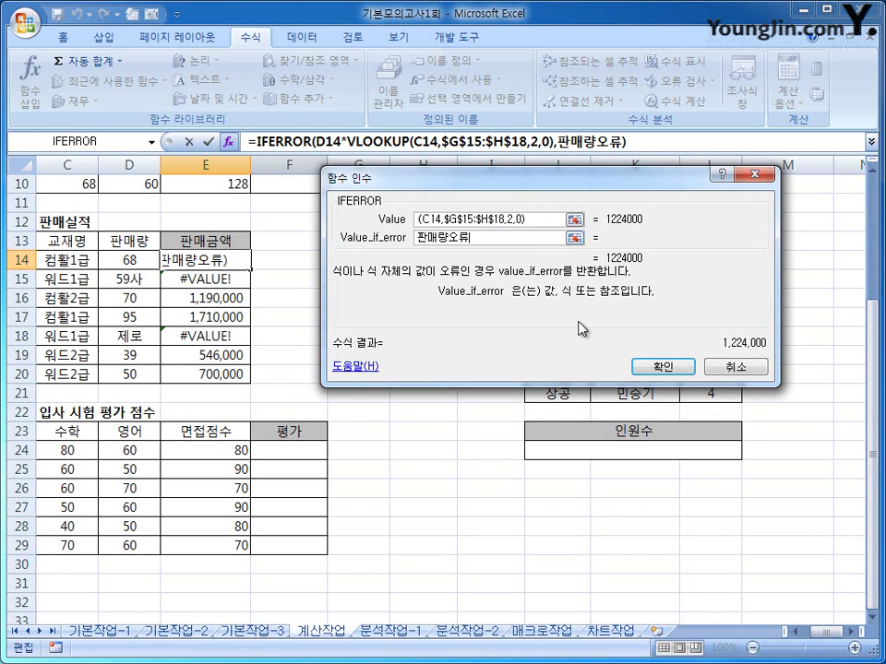
pyautogui.click(635, 367)
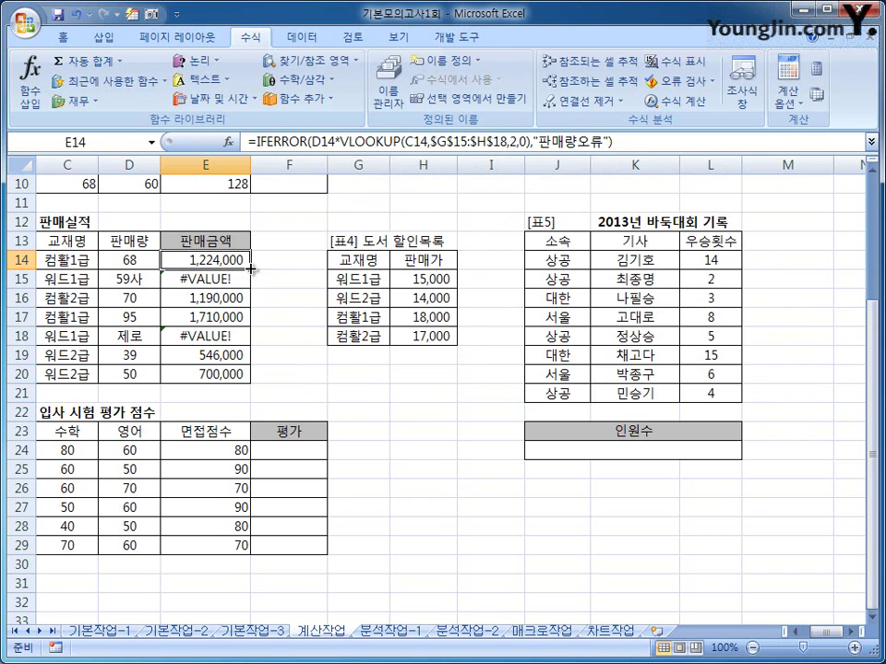
pyautogui.moveTo(250, 268); pyautogui.dragTo(224, 376)
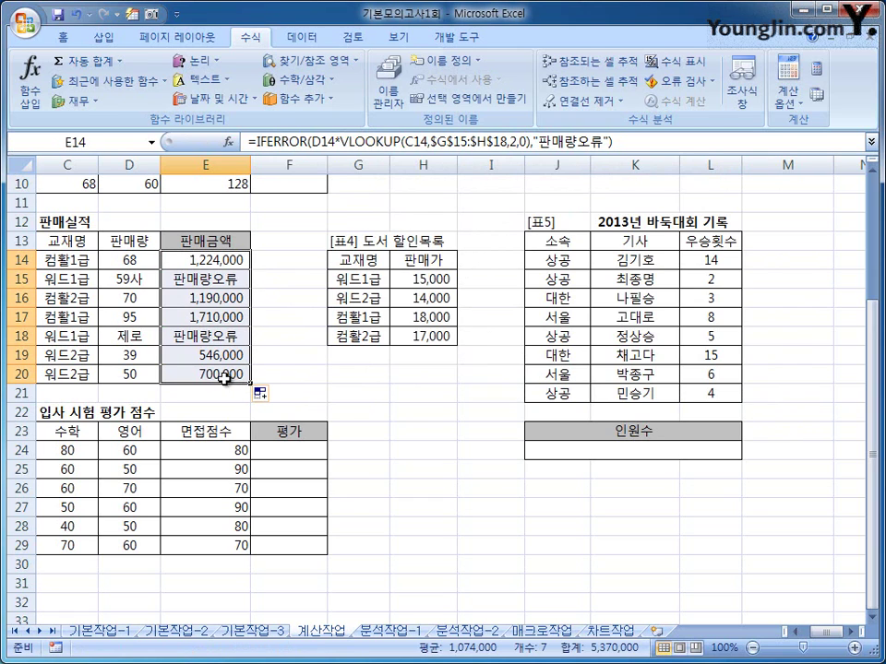
pyautogui.click(224, 376)
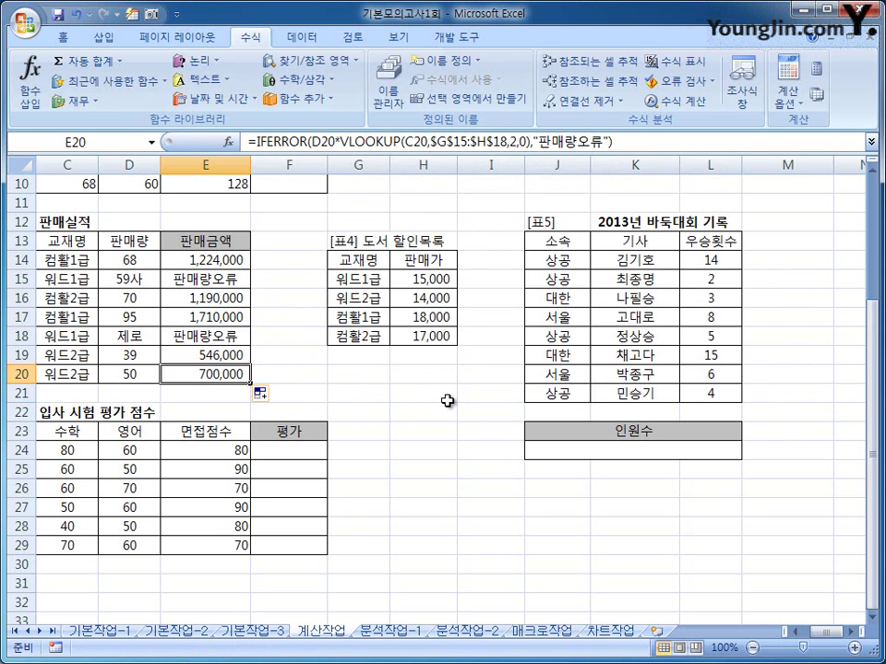
pyautogui.click(201, 262)
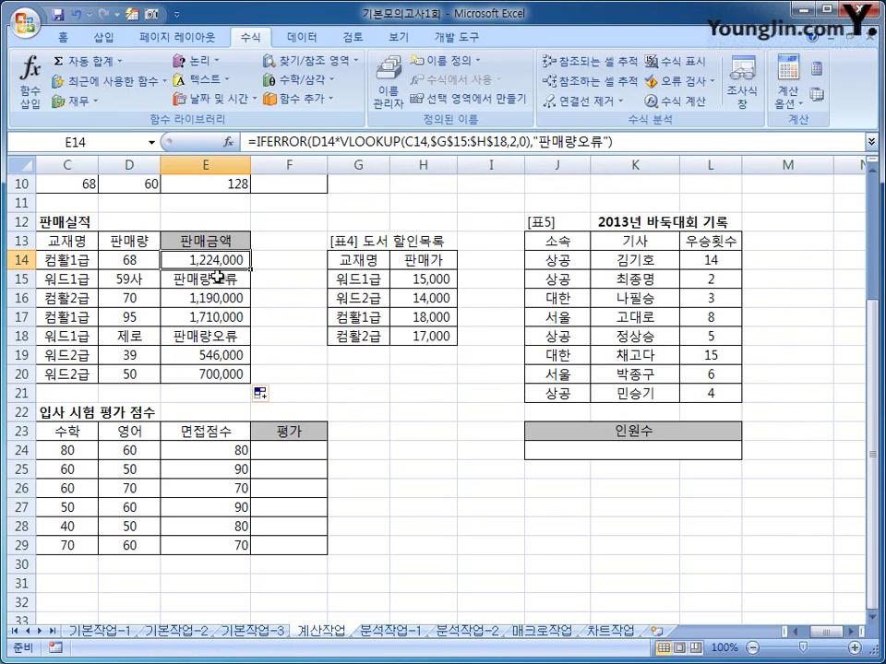
# - Start a COUNTIFS function in 표5's 인원수 cell J24, keeping the 소속 and 우승횟수 columns in view
pyautogui.click(619, 449)
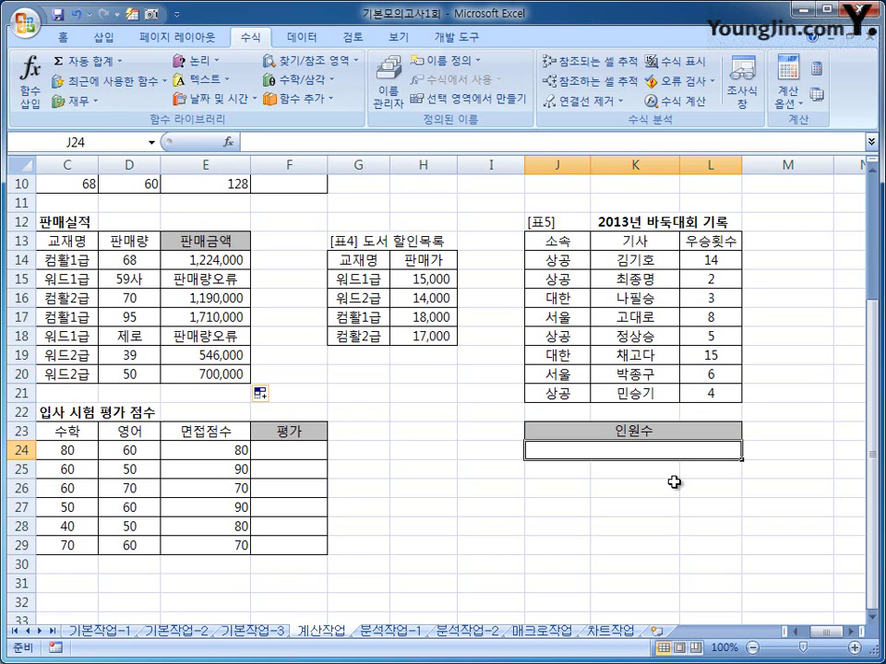
pyautogui.moveTo(565, 259); pyautogui.dragTo(559, 398)
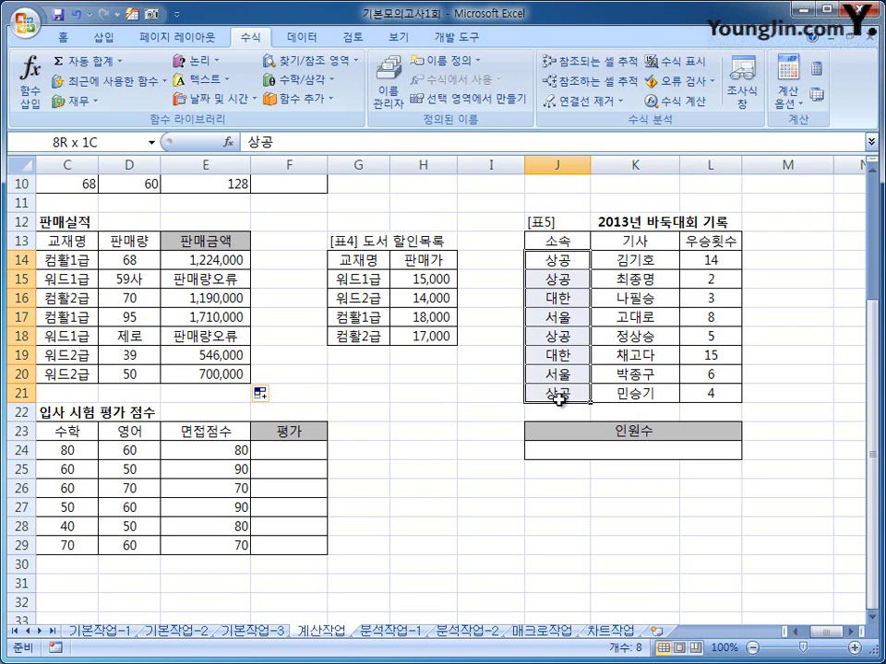
pyautogui.moveTo(699, 259); pyautogui.dragTo(716, 394)
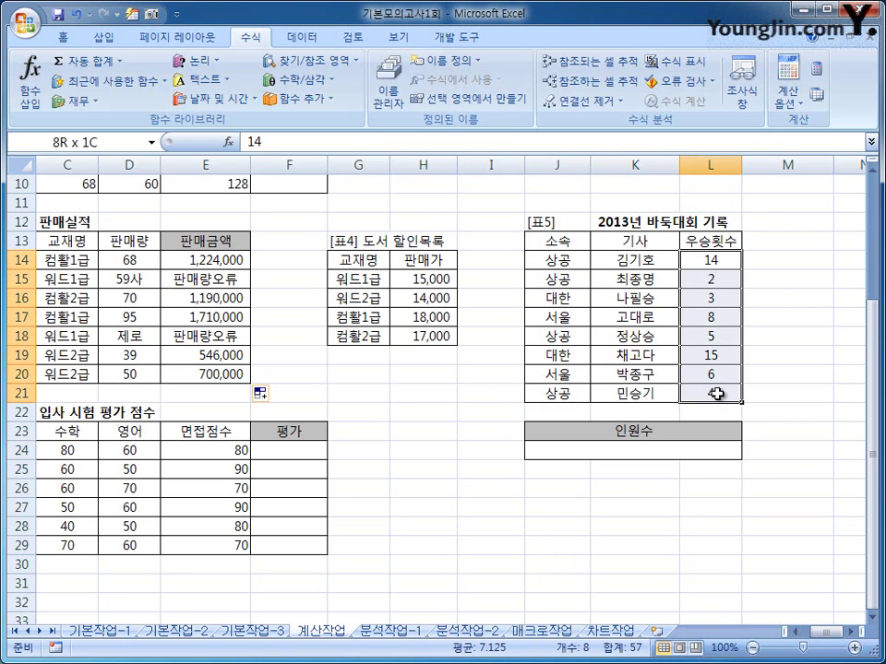
pyautogui.click(656, 451)
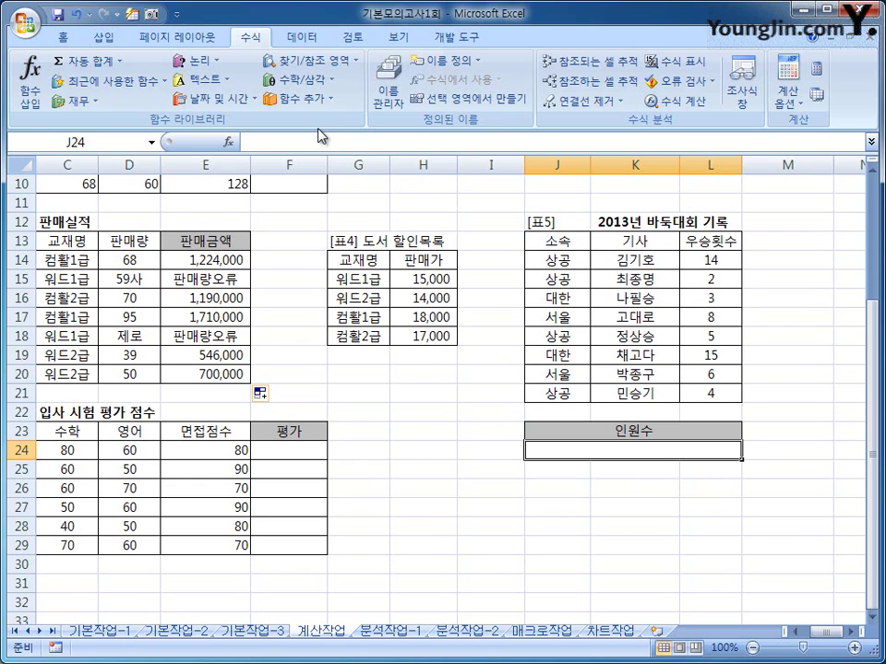
pyautogui.click(303, 98)
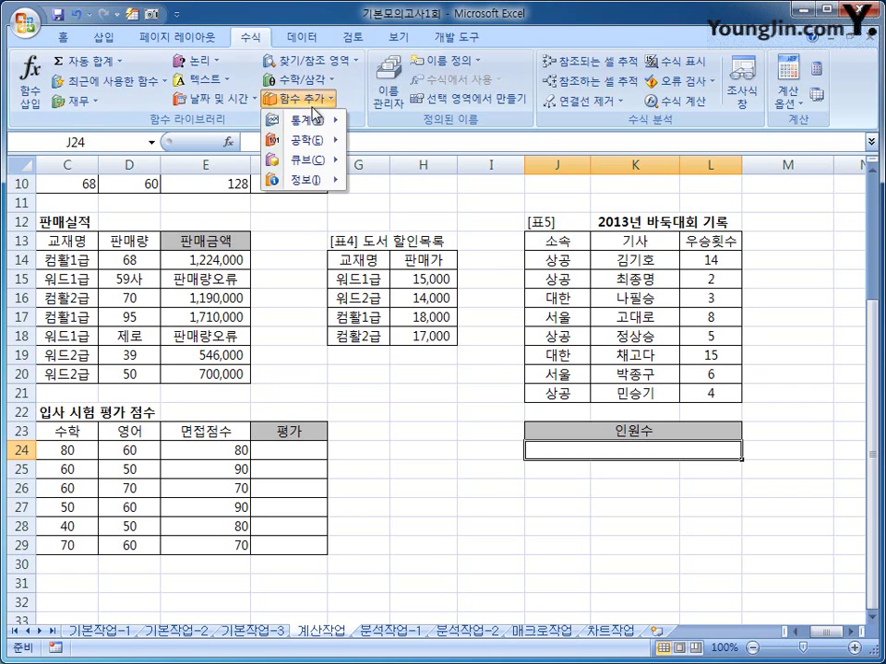
pyautogui.moveTo(316, 124)
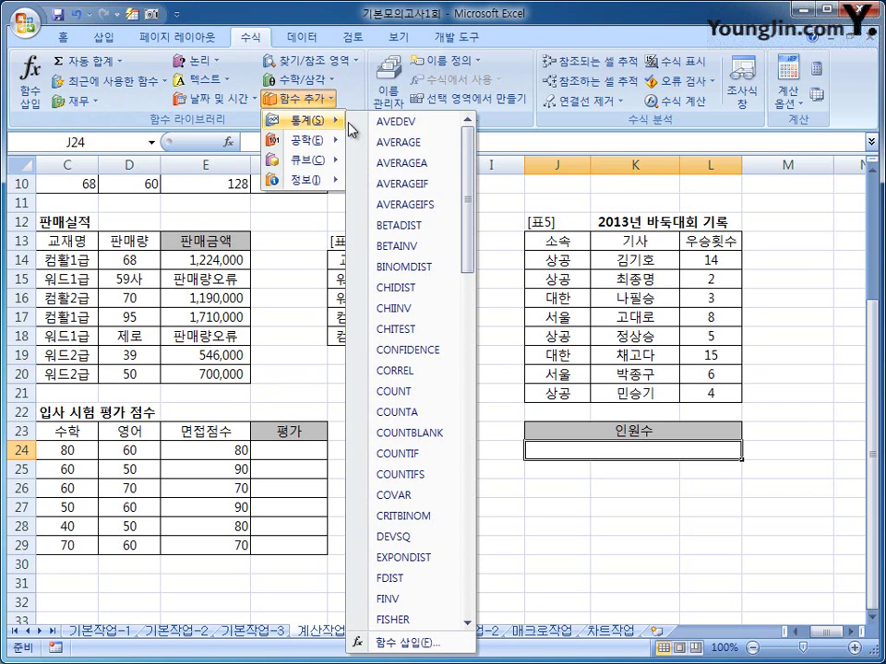
pyautogui.click(424, 478)
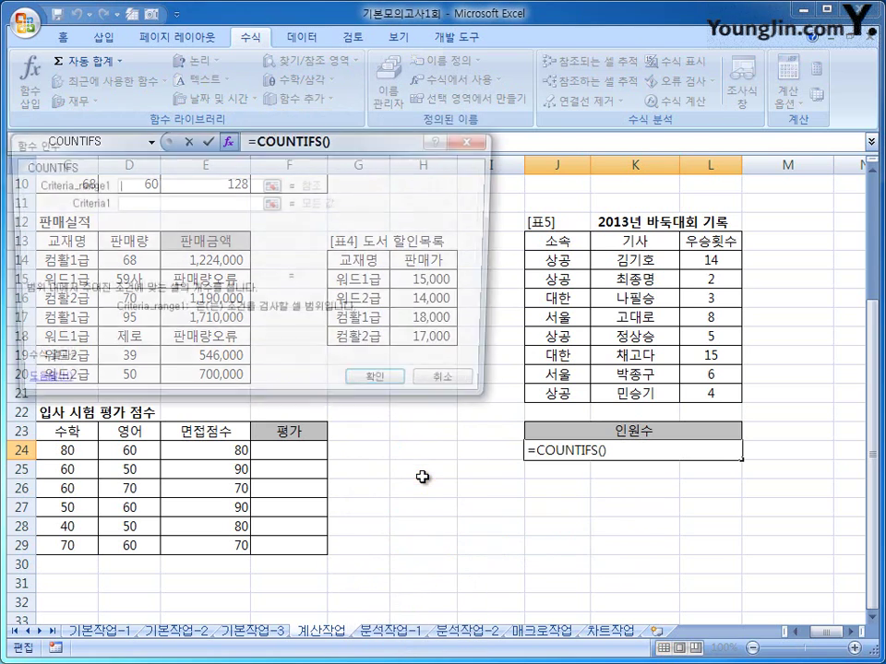
pyautogui.moveTo(349, 307); pyautogui.dragTo(376, 279)
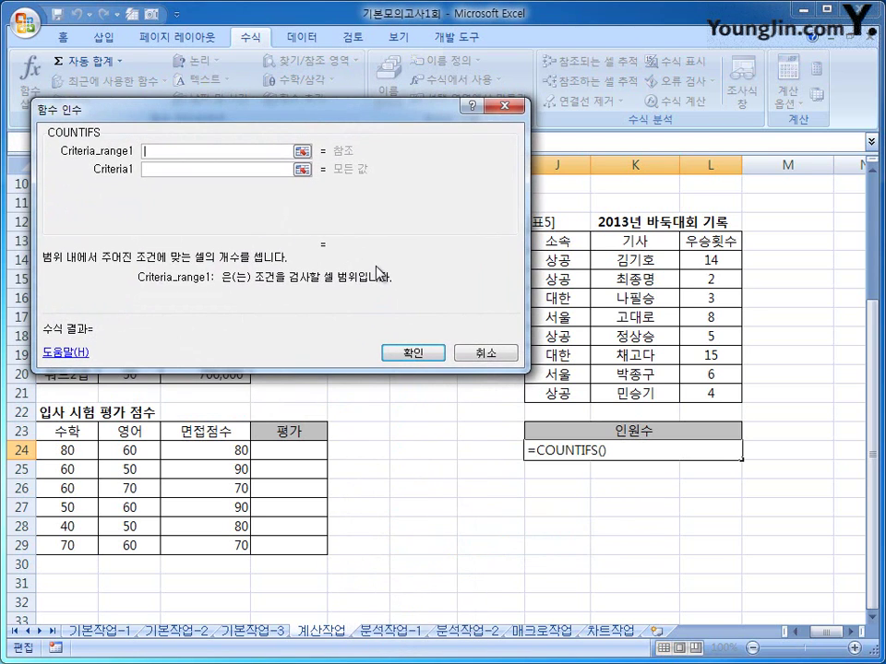
# - Set the COUNTIFS Criteria_range1 to the 소속 range J14:J21 and Criteria1 to "상공"
pyautogui.moveTo(561, 259); pyautogui.dragTo(567, 389)
pyautogui.click(178, 169)
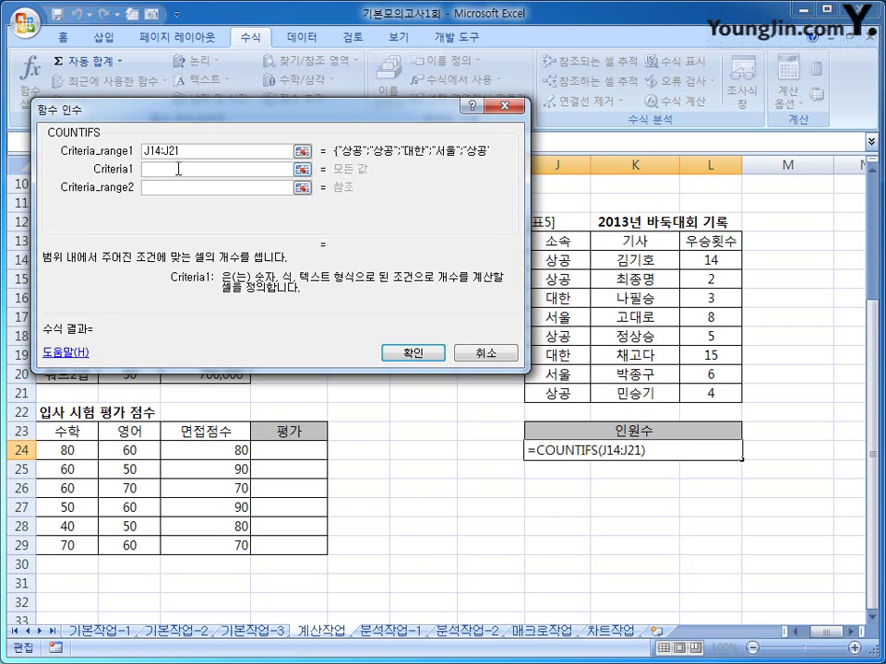
pyautogui.write('상공')
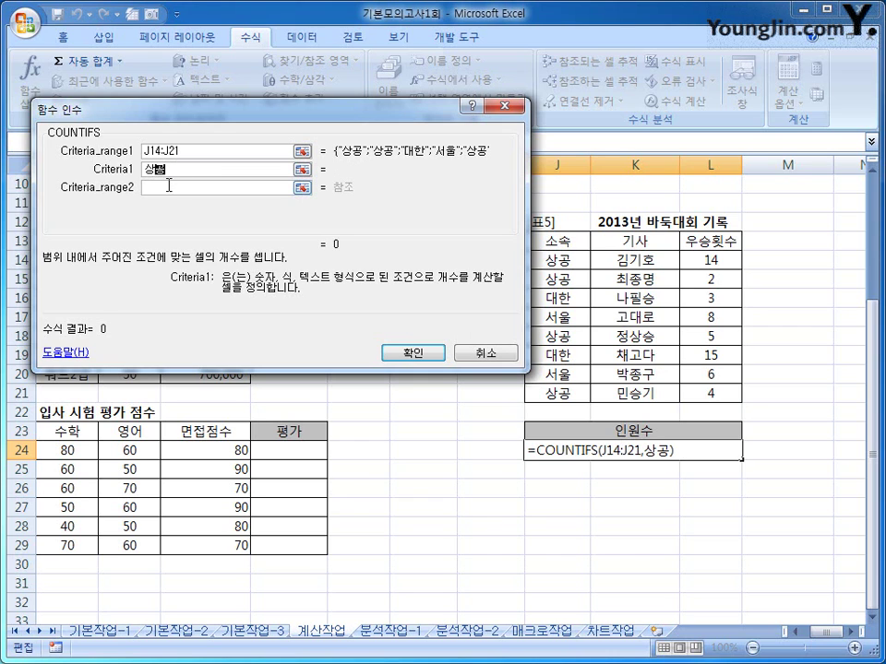
# - Set Criteria_range2 to the 우승횟수 range L14:L21 and Criteria2 to ">=5", and complete the COUNTIFS formula
pyautogui.click(169, 185)
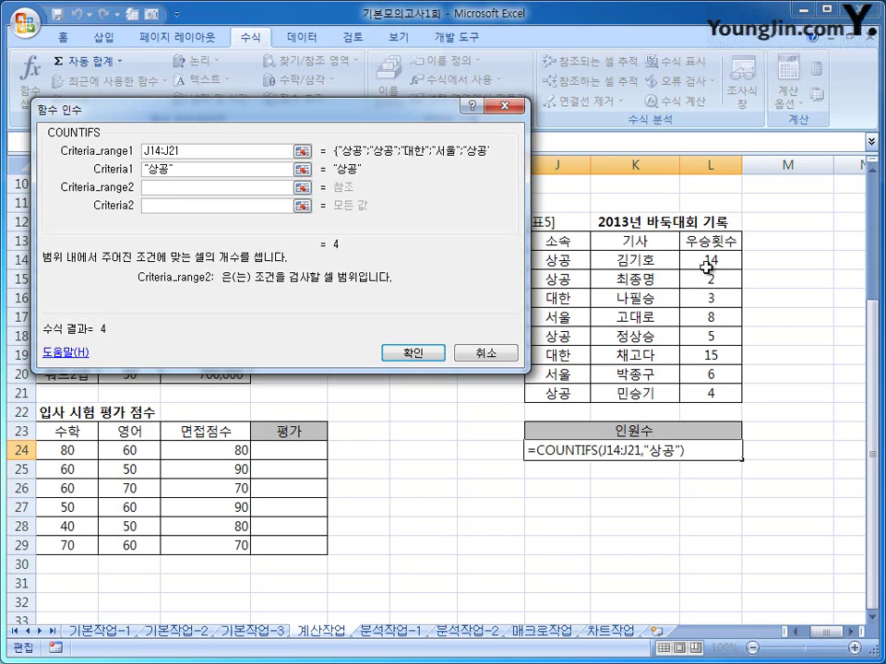
pyautogui.moveTo(711, 260); pyautogui.dragTo(718, 397)
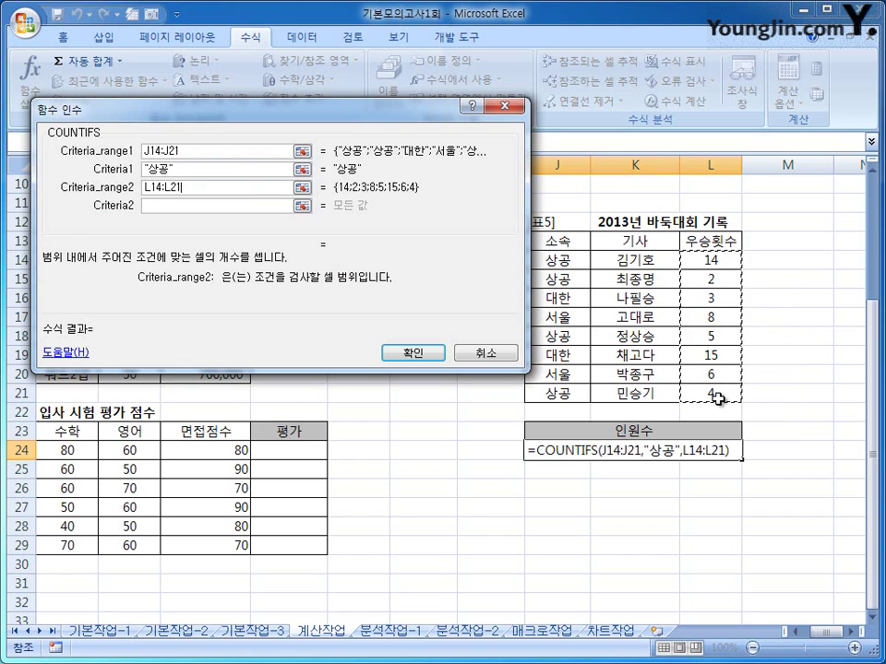
pyautogui.click(192, 205)
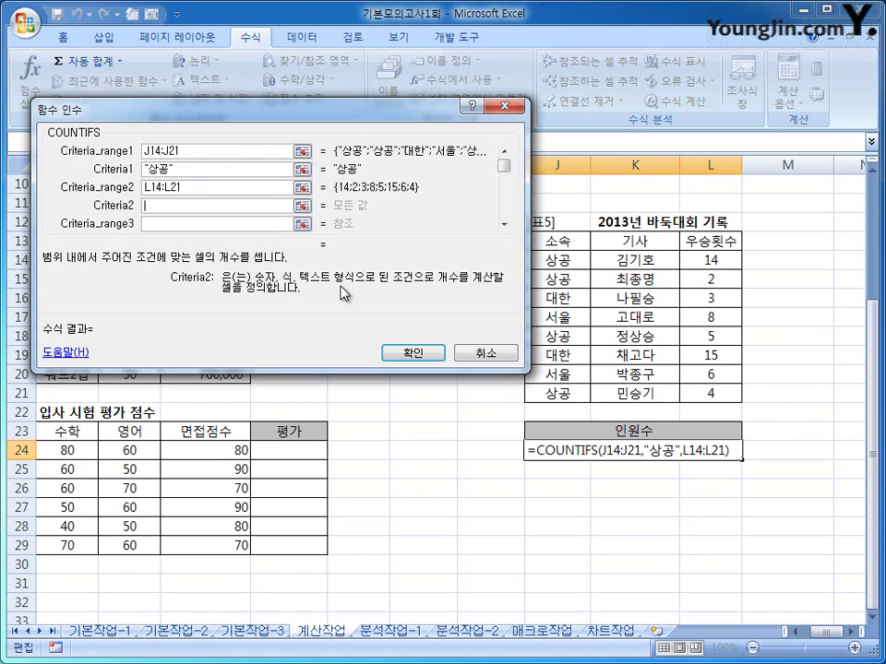
pyautogui.write('>=5')
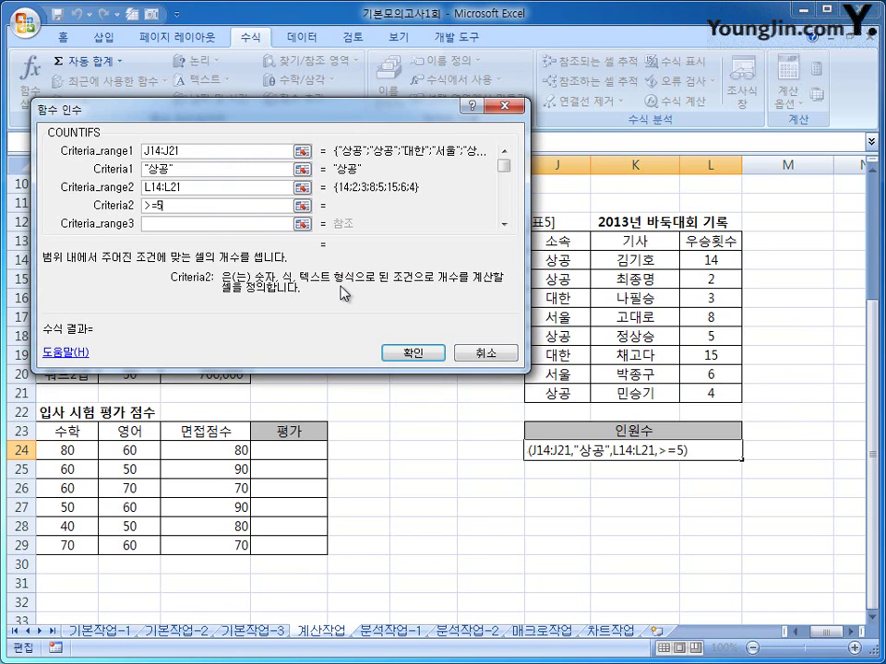
pyautogui.click(406, 354)
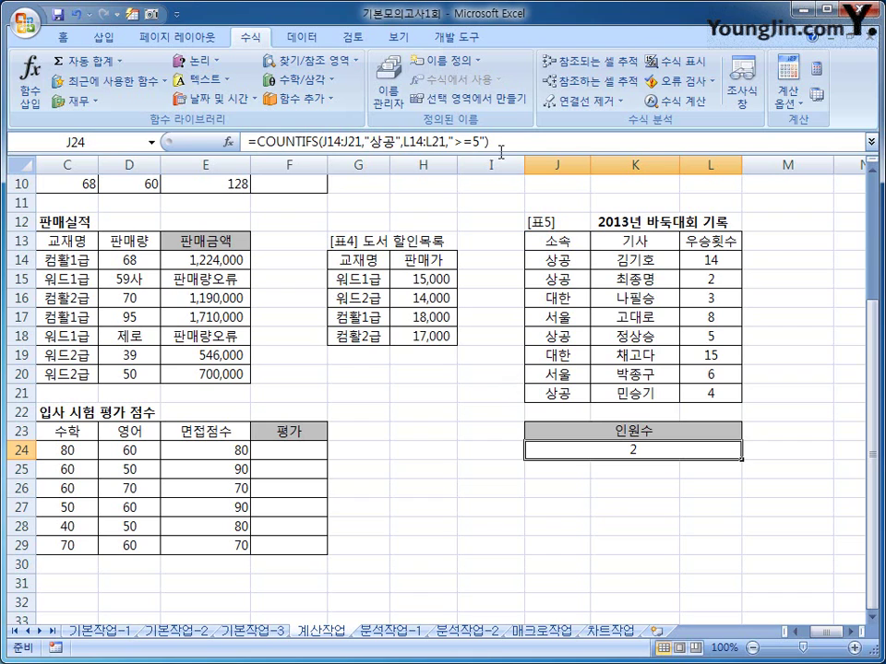
# - Append &"명" to the end of J24's COUNTIFS formula and select the finished cell
pyautogui.click(538, 147)
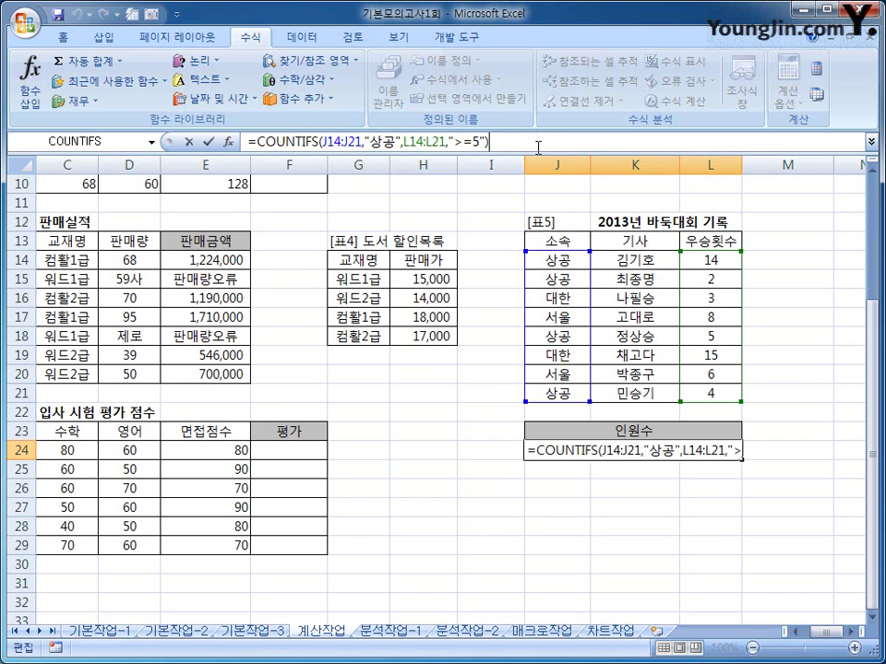
pyautogui.write('&')
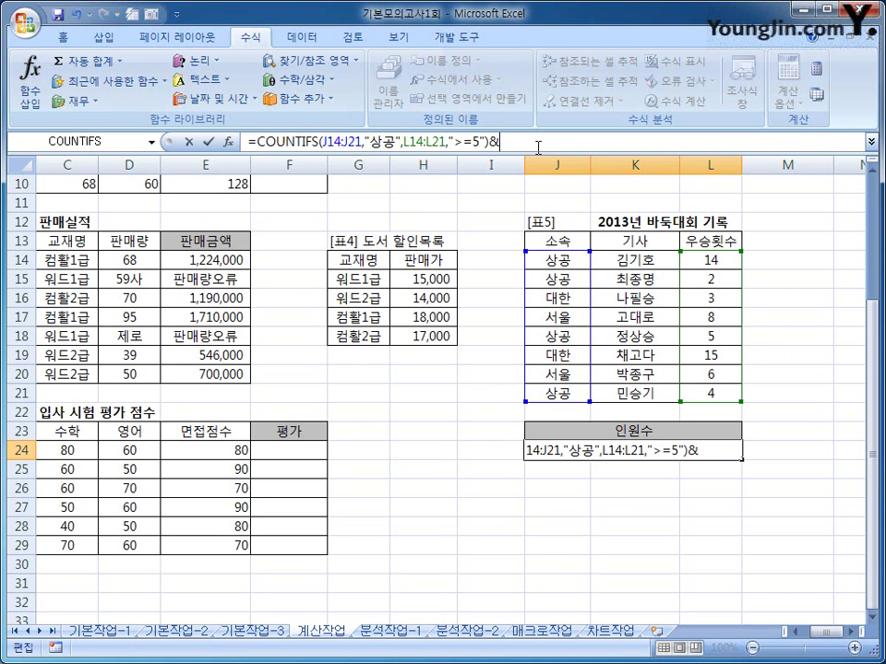
pyautogui.write('"a')
pyautogui.press('BackSpace')
pyautogui.press('Hangul')
pyautogui.write('명"')
pyautogui.press('Return')
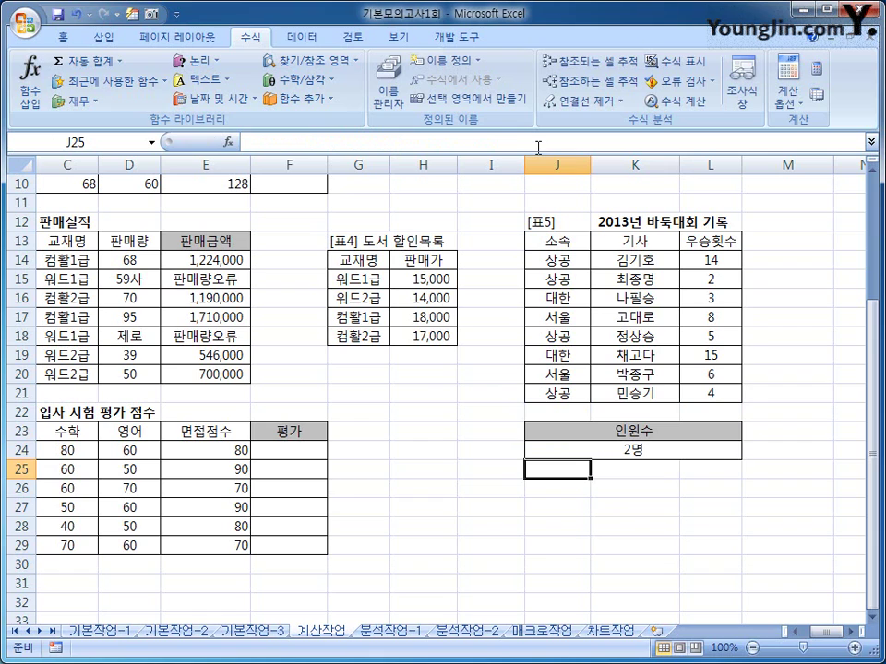
pyautogui.click(602, 457)
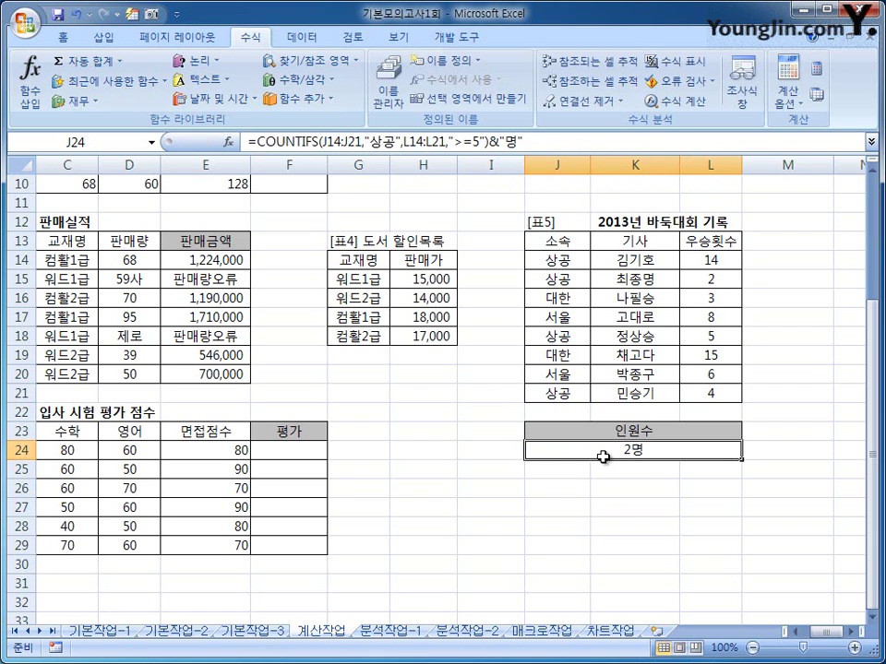
# - Examine 표6's 면접점수, 수학 and 영어 score columns that the 평가 formula depends on
pyautogui.moveTo(817, 633); pyautogui.dragTo(806, 634)
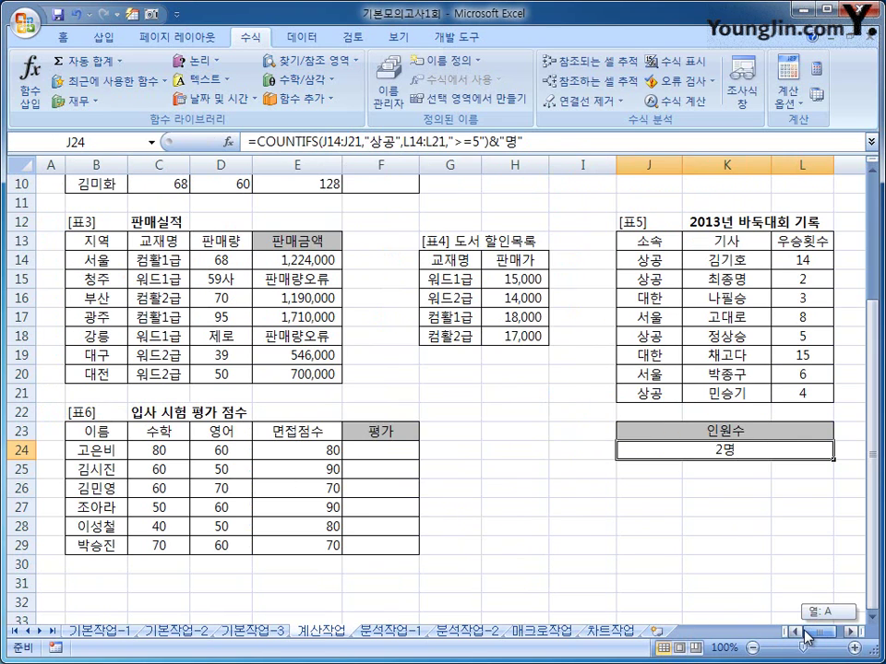
pyautogui.click(393, 452)
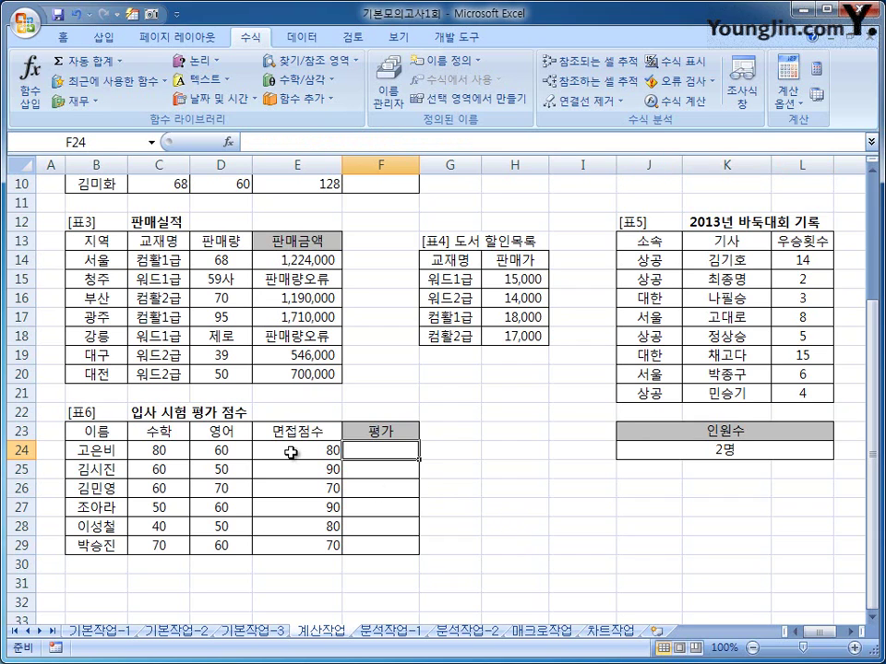
pyautogui.moveTo(291, 452); pyautogui.dragTo(293, 551)
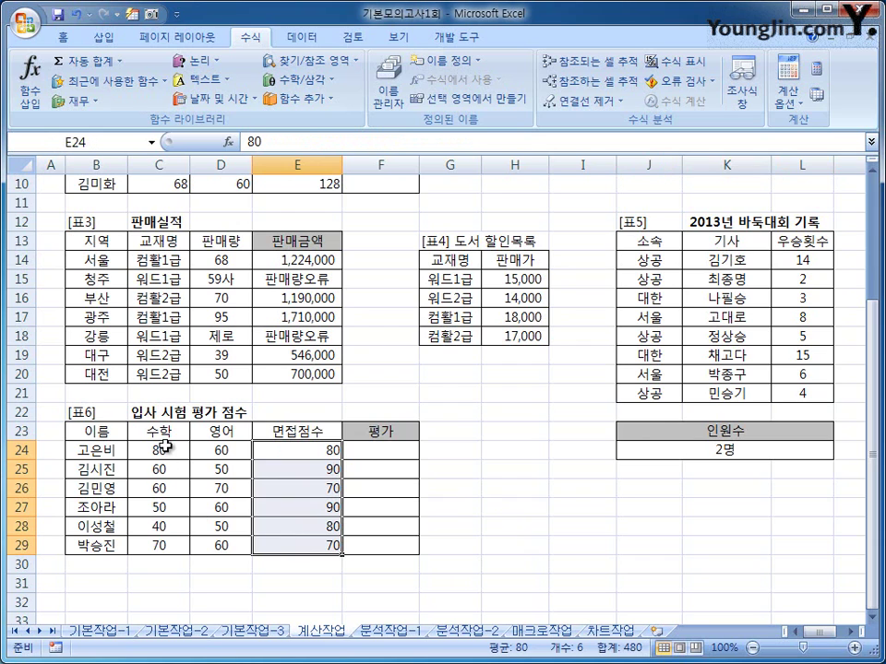
pyautogui.moveTo(164, 449); pyautogui.dragTo(211, 546)
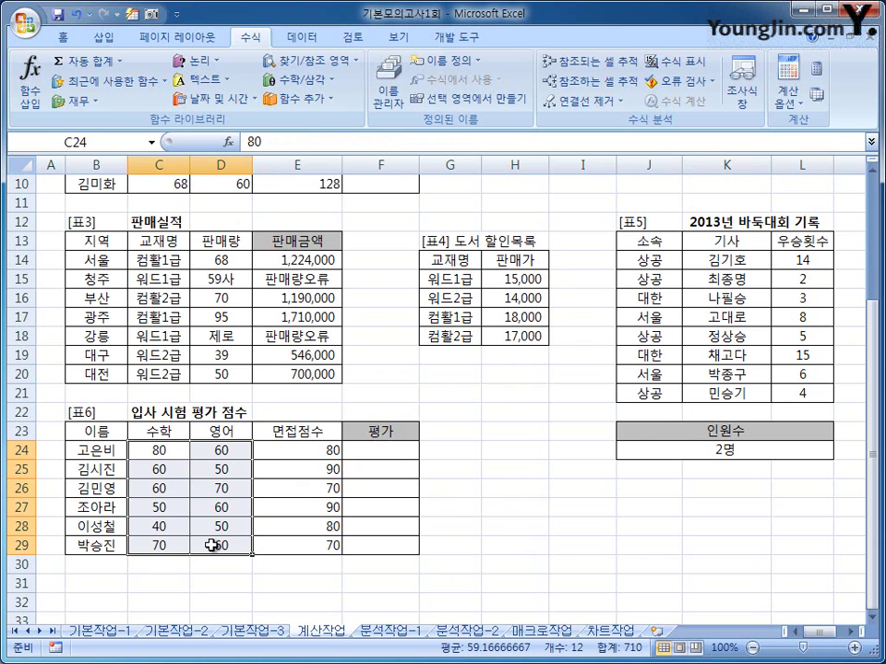
pyautogui.click(394, 460)
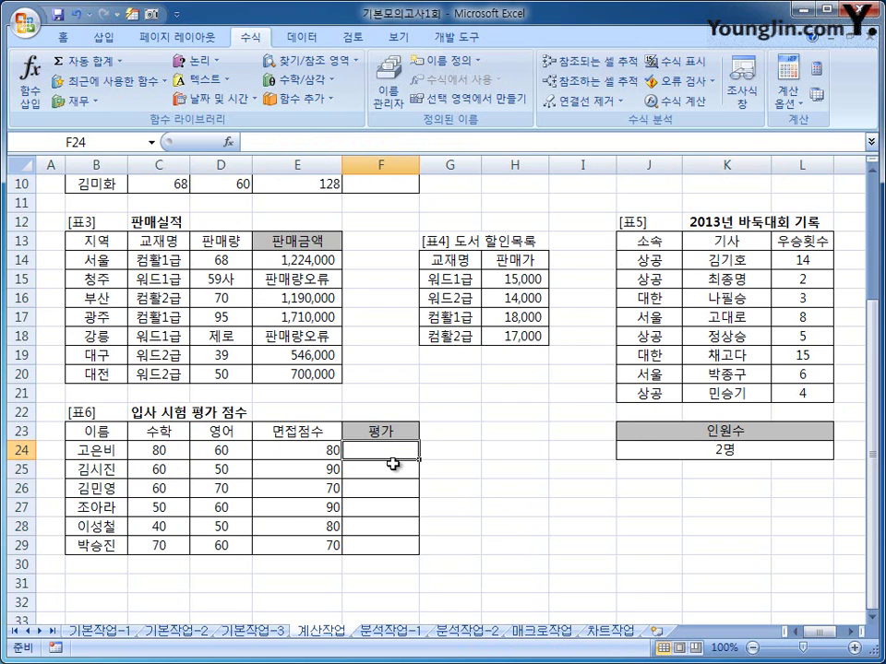
pyautogui.moveTo(311, 453); pyautogui.dragTo(316, 549)
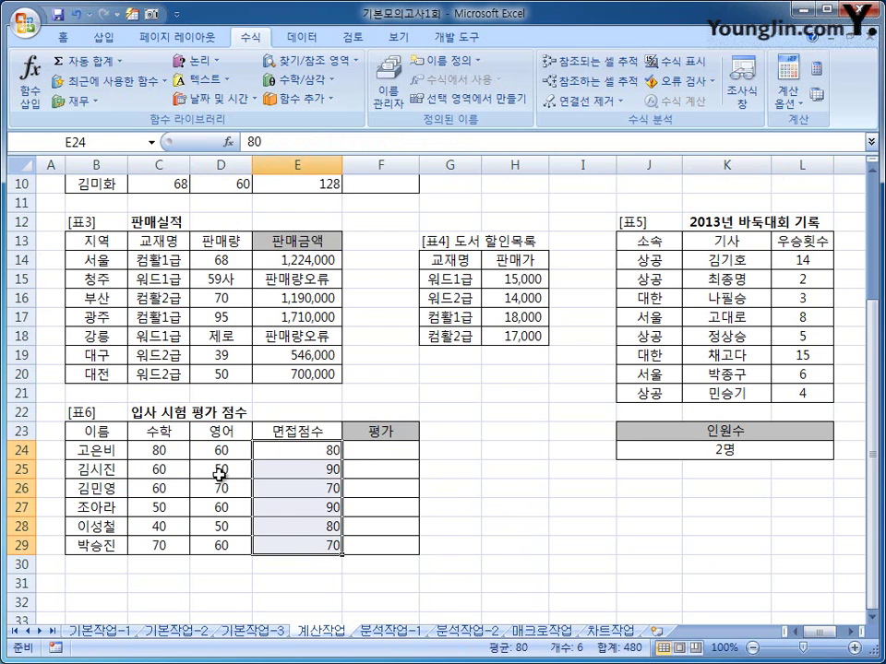
pyautogui.click(170, 451)
pyautogui.click(222, 452)
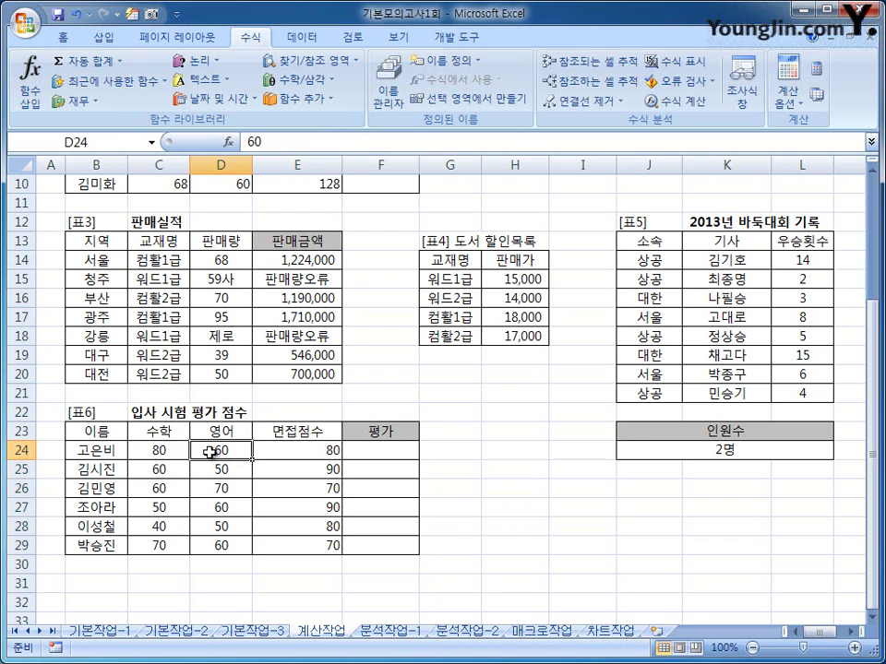
pyautogui.click(186, 451)
pyautogui.click(199, 452)
# - Start an IF function in 표6's 평가 cell F24 and begin its Logical_test with and(E24>=70,
pyautogui.click(395, 452)
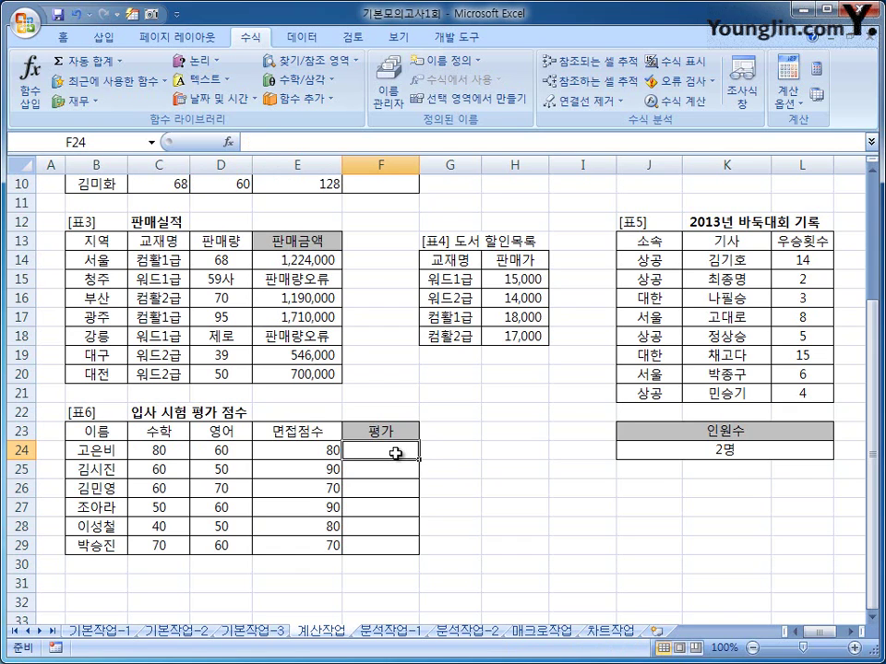
pyautogui.click(196, 61)
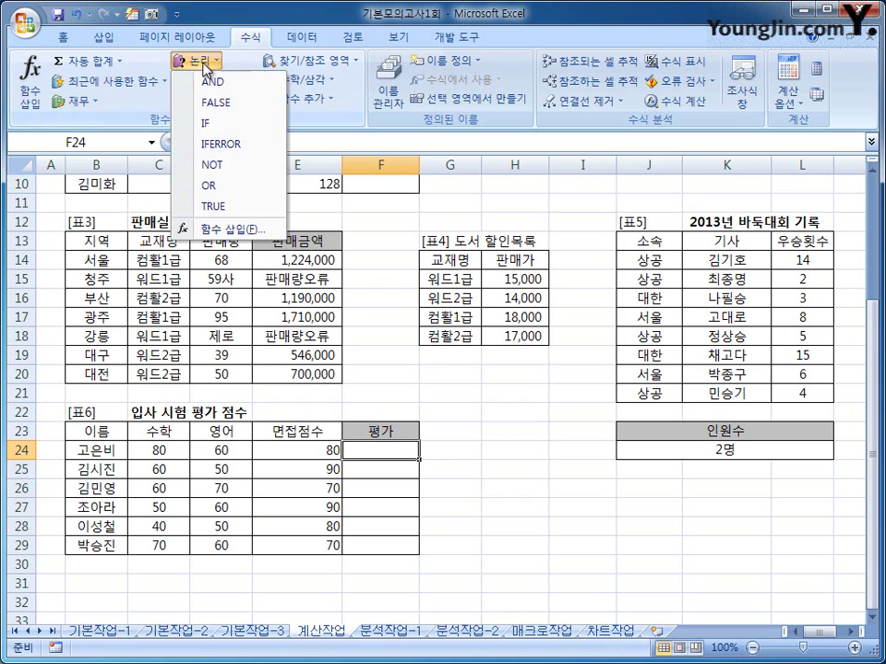
pyautogui.click(226, 127)
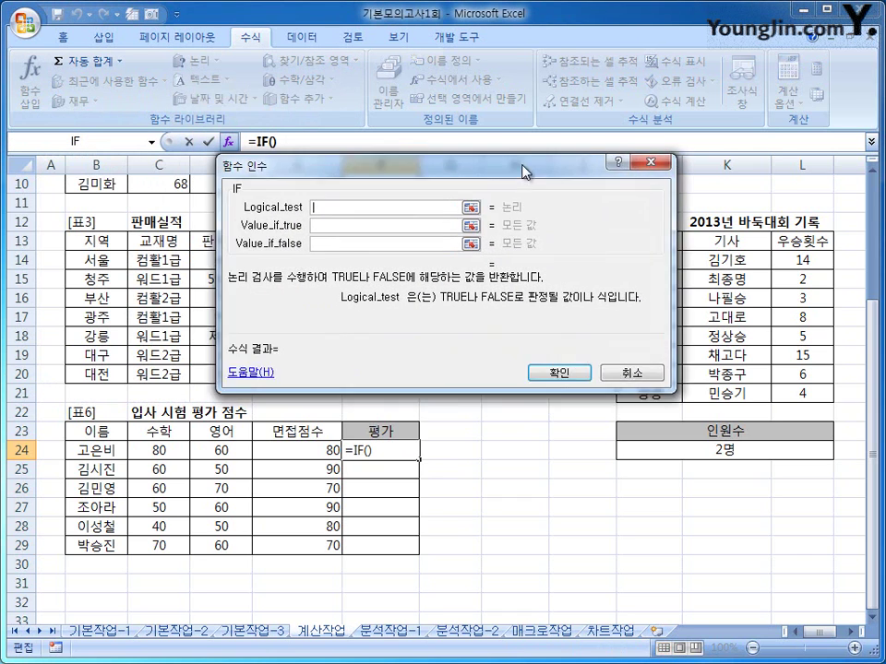
pyautogui.moveTo(522, 167); pyautogui.dragTo(587, 153)
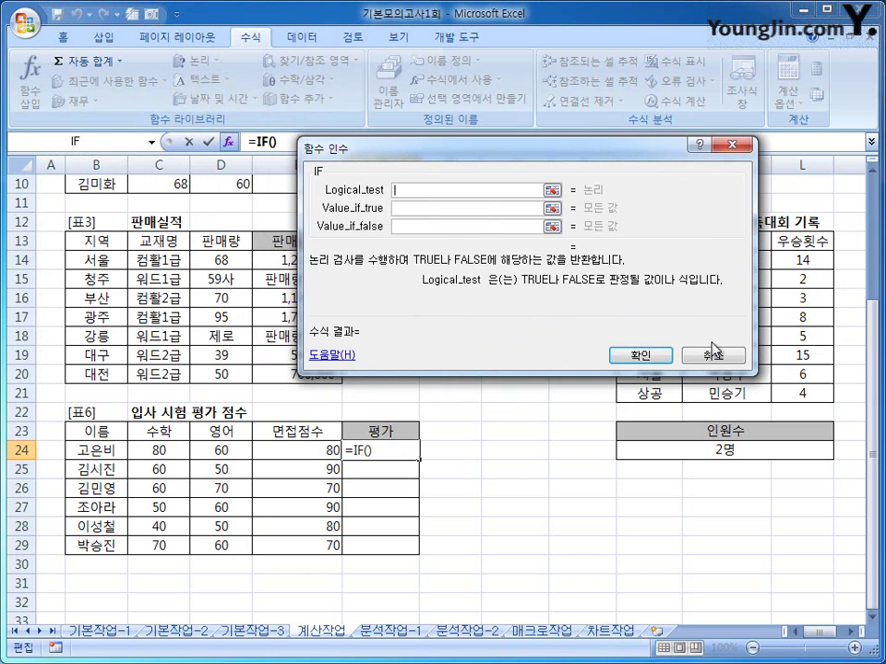
pyautogui.write('an')
pyautogui.press('BackSpace')
pyautogui.press('BackSpace')
pyautogui.press('Hangul')
pyautogui.write('and(E24')
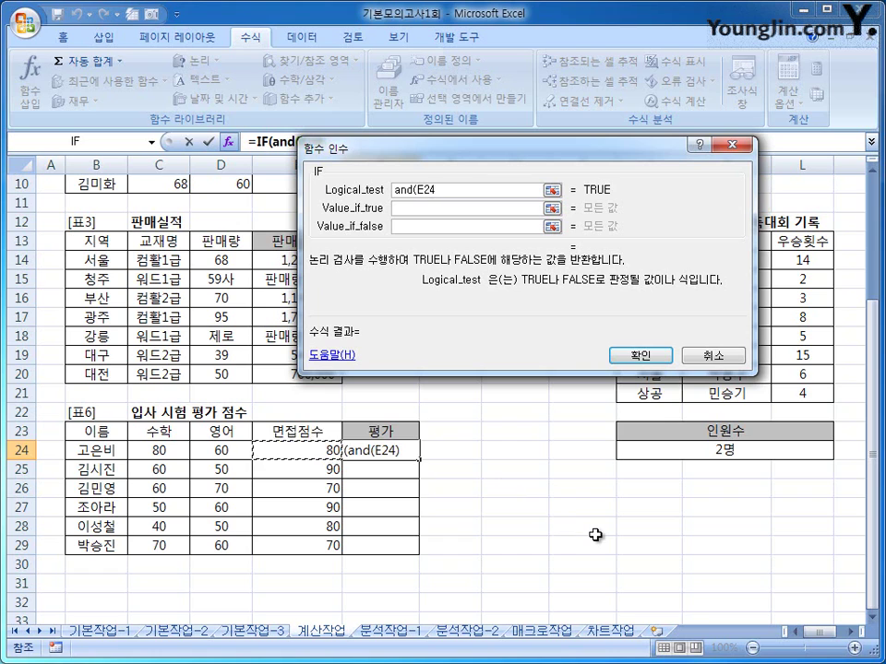
pyautogui.write('>')
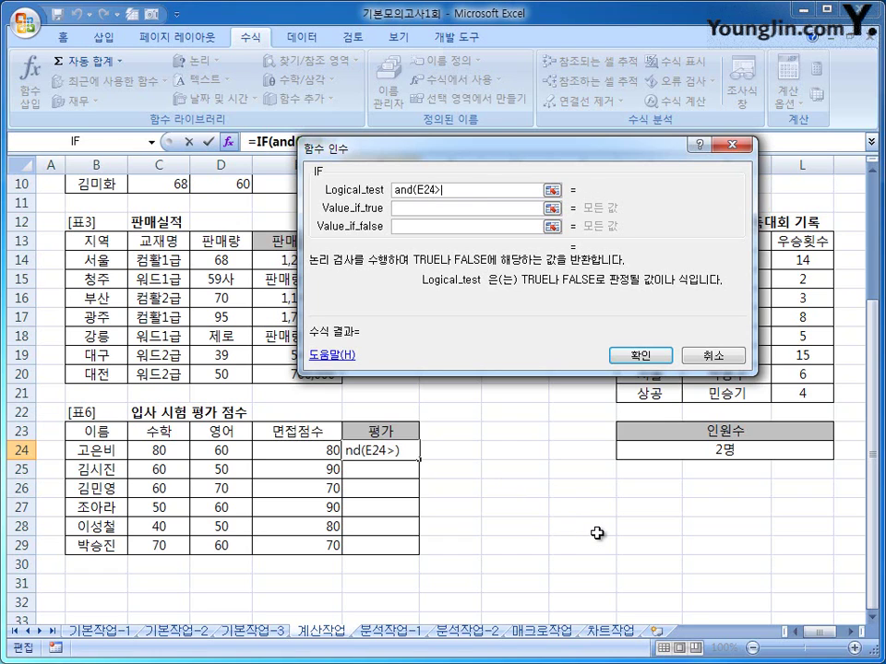
pyautogui.write('=70,')
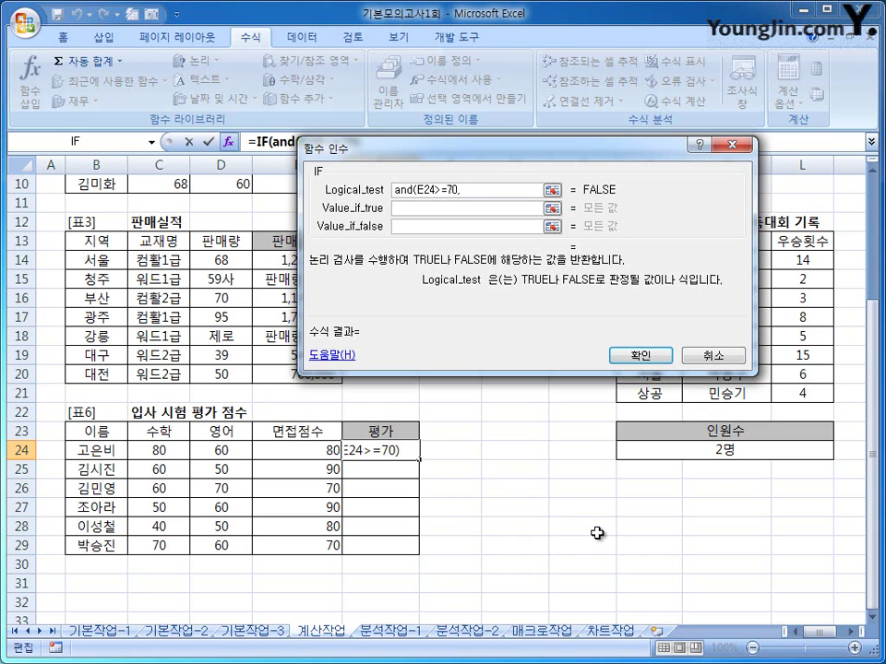
# - Complete the IF Logical_test with the nested condition or(C24>=70,D24>=70) and close the AND function
pyautogui.write('or')
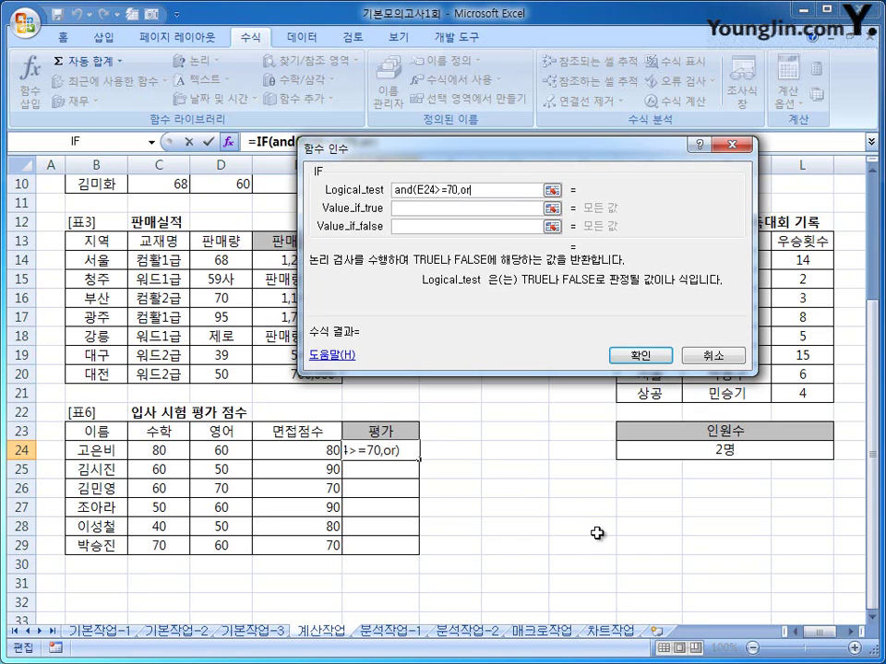
pyautogui.write('(')
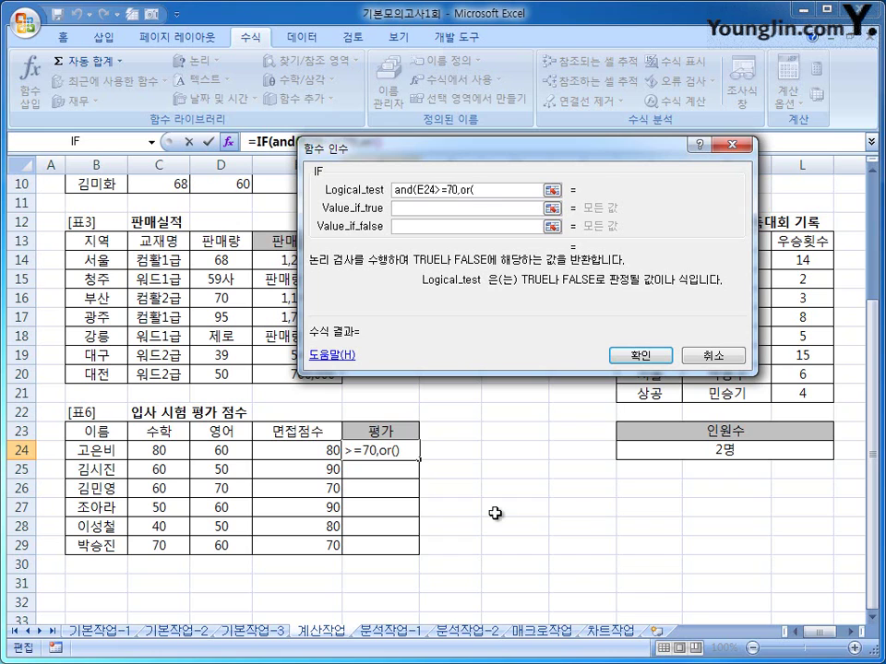
pyautogui.click(171, 451)
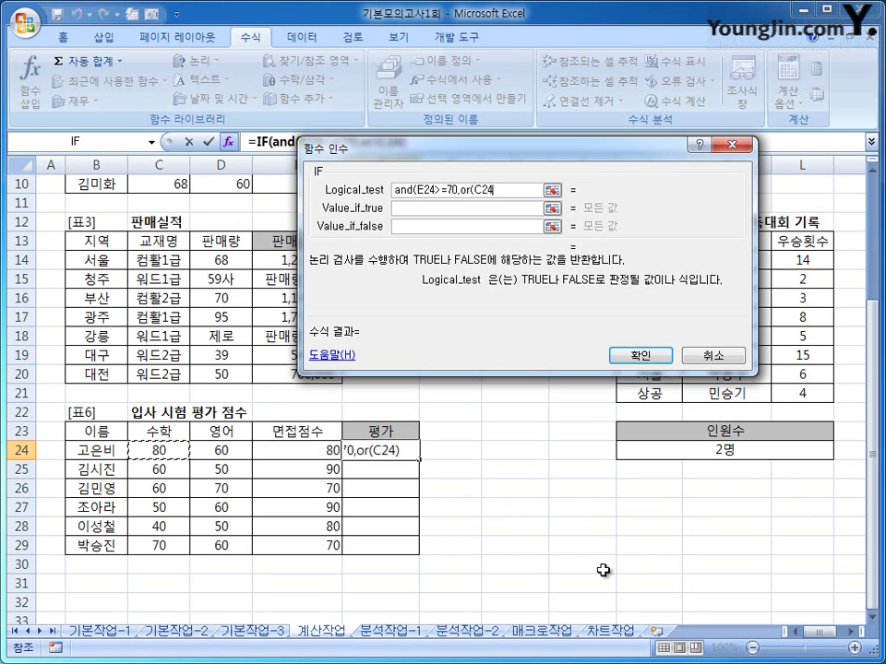
pyautogui.write('>=7')
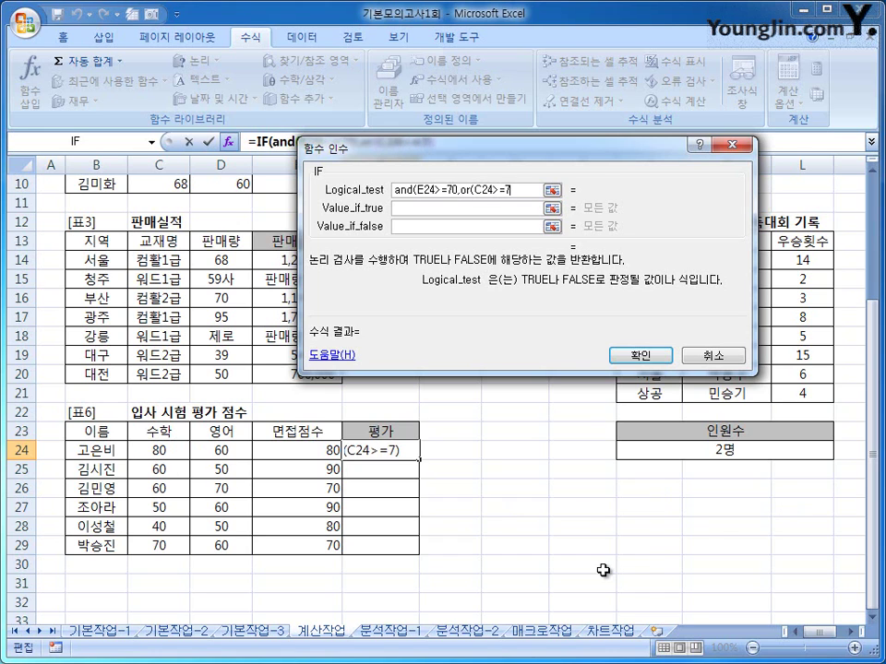
pyautogui.write('0,')
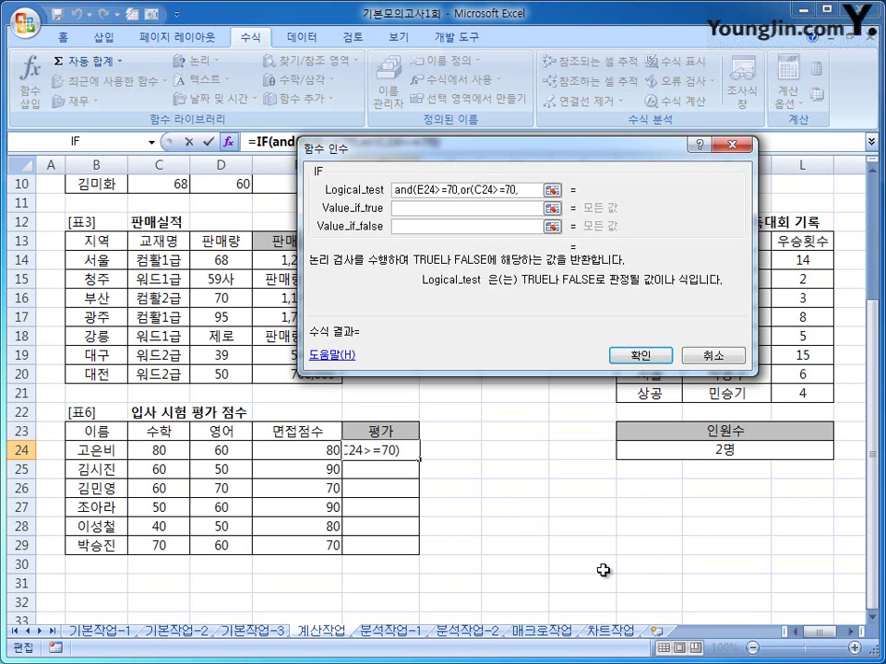
pyautogui.click(233, 451)
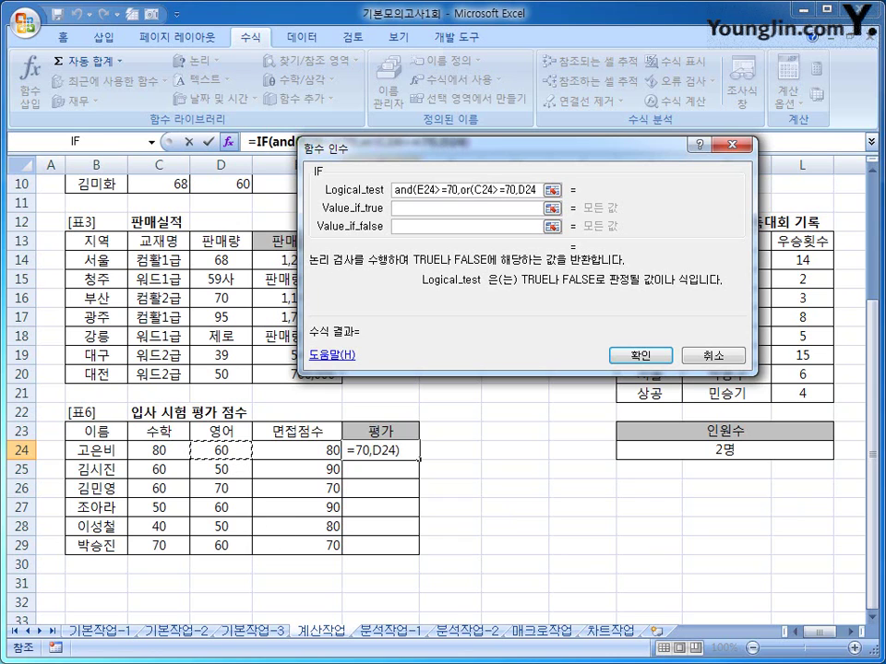
pyautogui.write('>=70')
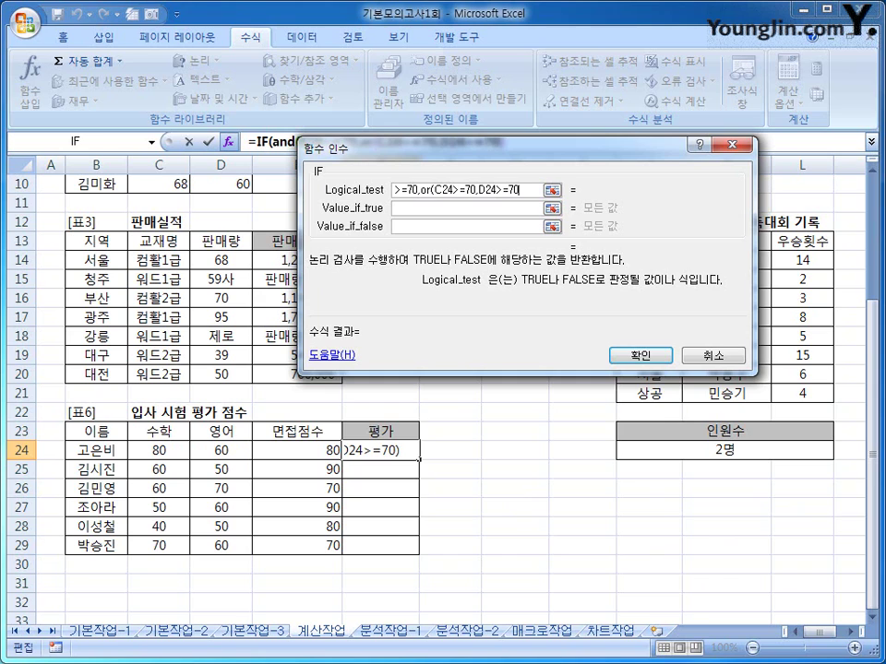
pyautogui.write(')')
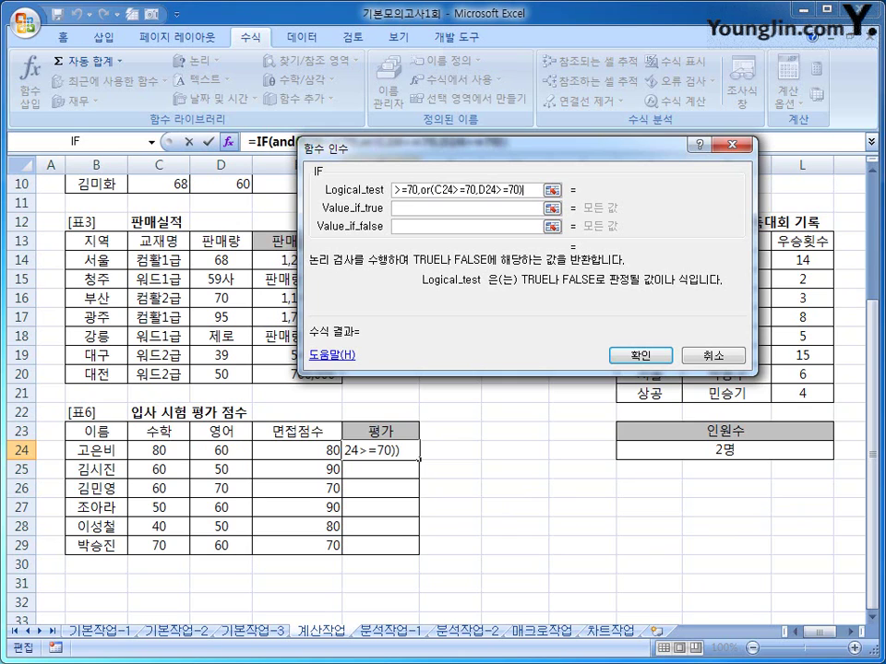
pyautogui.write(')')
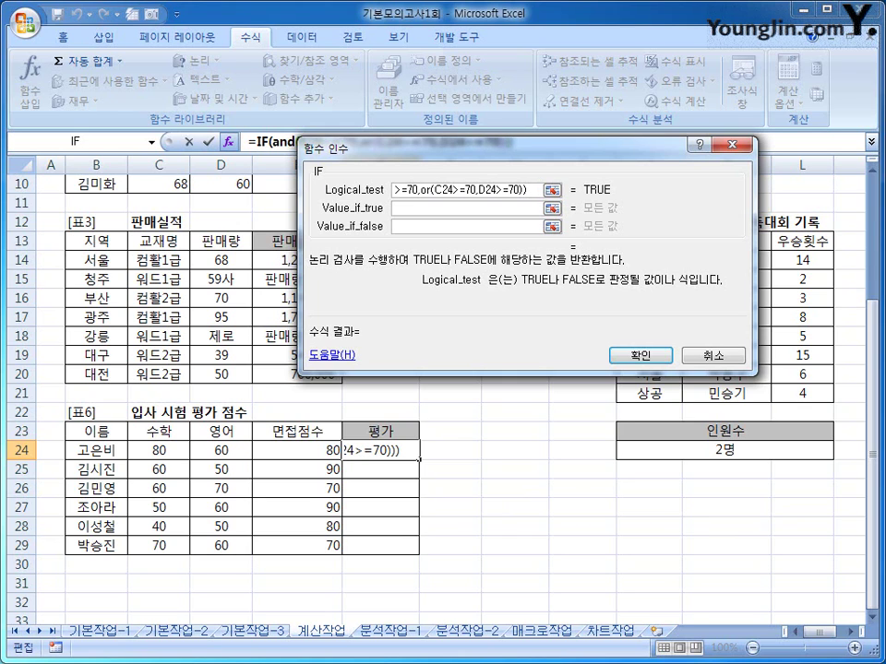
# - Set Value_if_true to "합격" and Value_if_false to an empty string "", and complete the IF formula
pyautogui.click(483, 208)
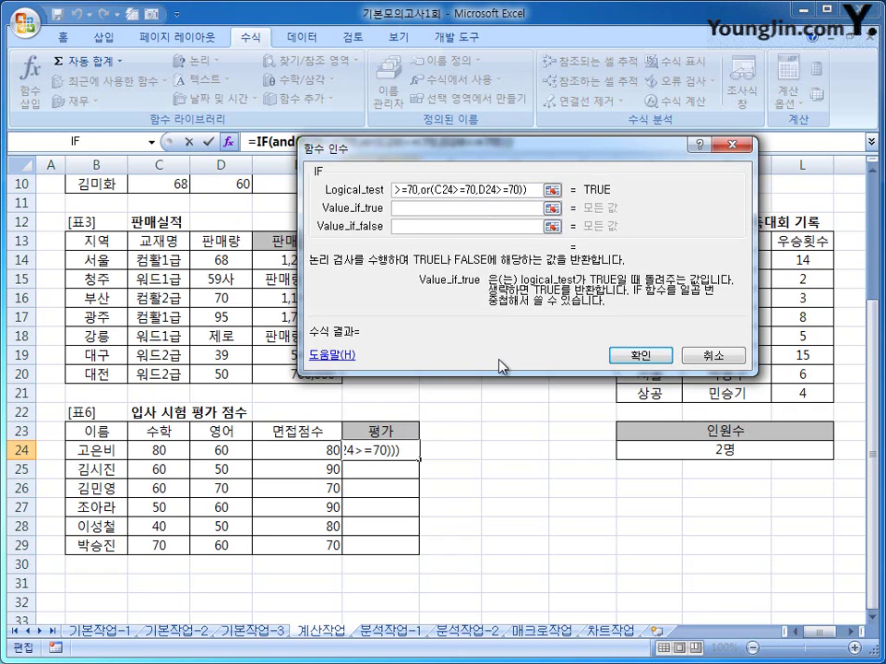
pyautogui.write('gk')
pyautogui.press('BackSpace')
pyautogui.press('BackSpace')
pyautogui.write('합격')
pyautogui.press('Tab')
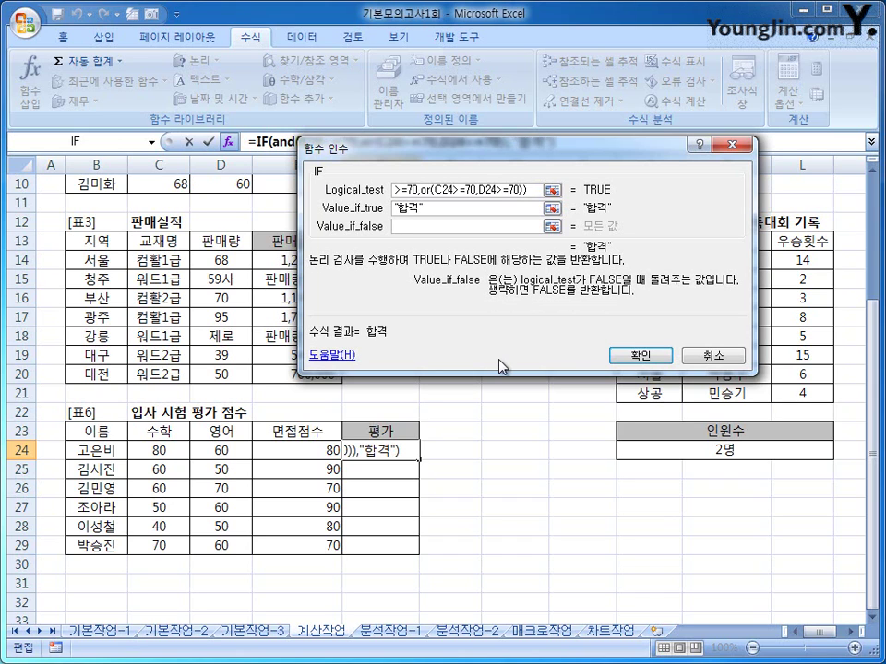
pyautogui.write('""')
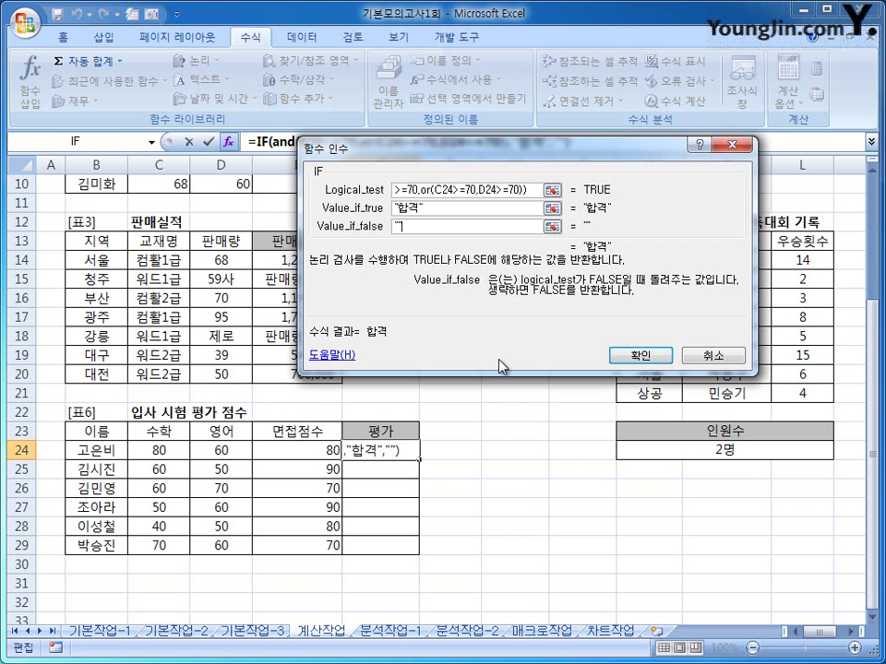
pyautogui.click(640, 355)
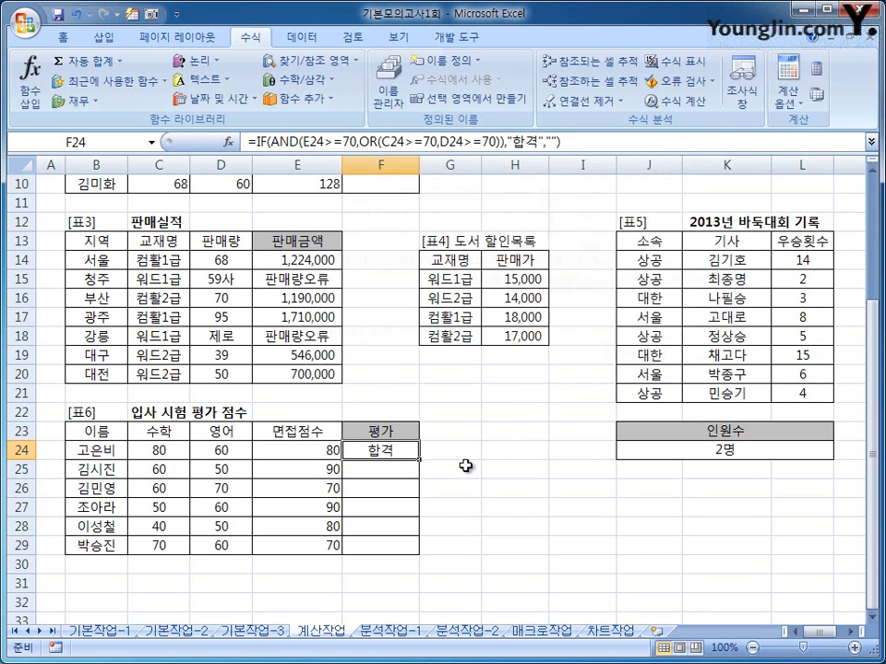
# - Fill F24's 평가 formula down through F29 and review the finished tables on the sheet
pyautogui.moveTo(424, 460); pyautogui.dragTo(427, 554)
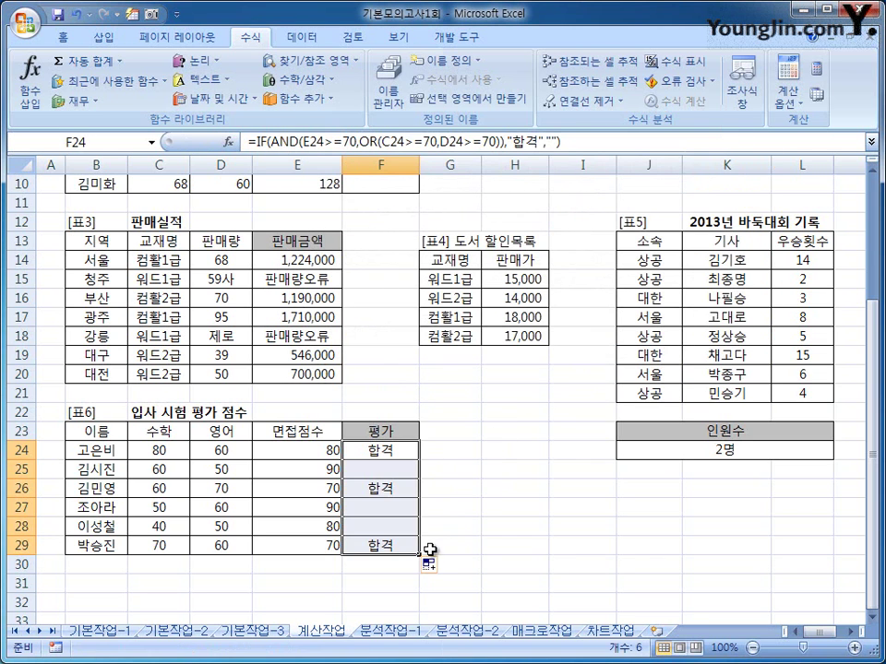
pyautogui.click(391, 452)
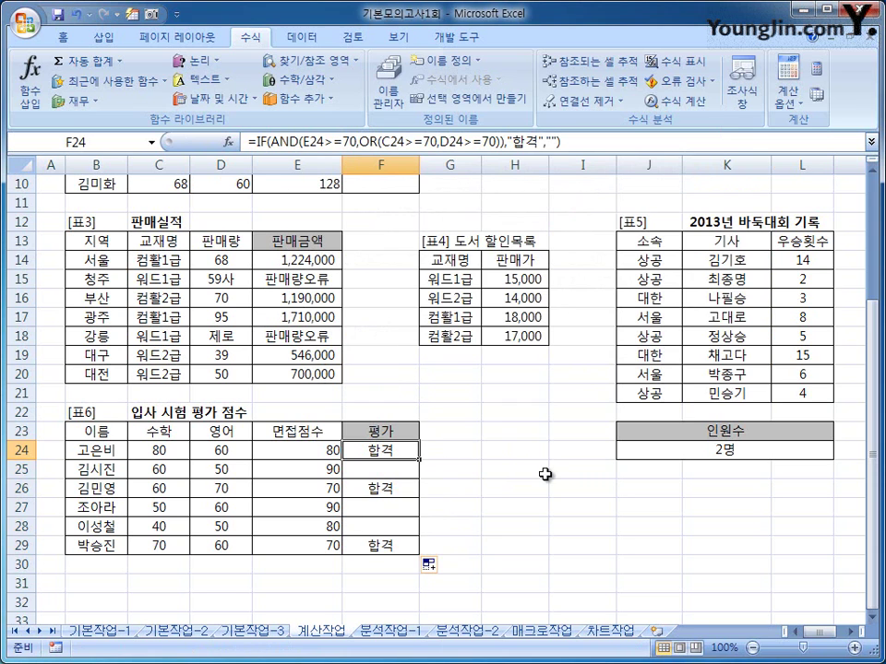
pyautogui.scroll(3, 545, 474)
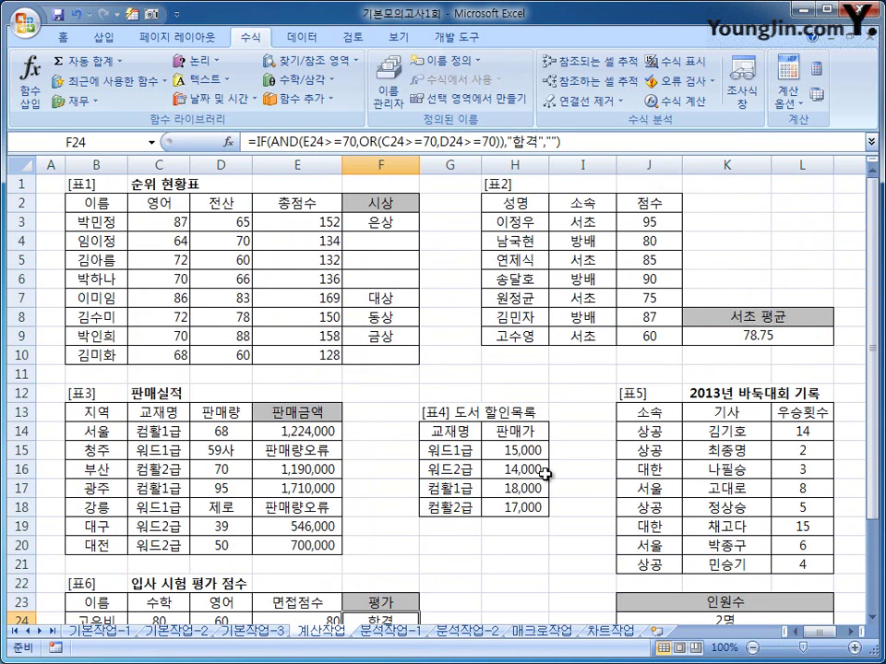
pyautogui.scroll(-2, 545, 474)
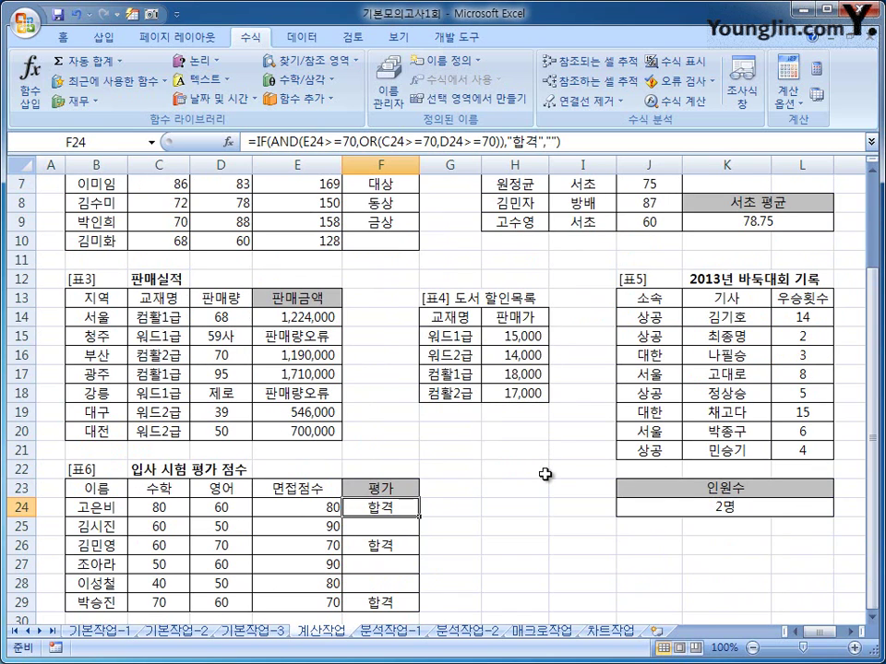
# - Switch to the 분석작업-1 sheet and select the first empty 상품명 cell F12 in 표4 서울 재고 현황
pyautogui.click(396, 630)
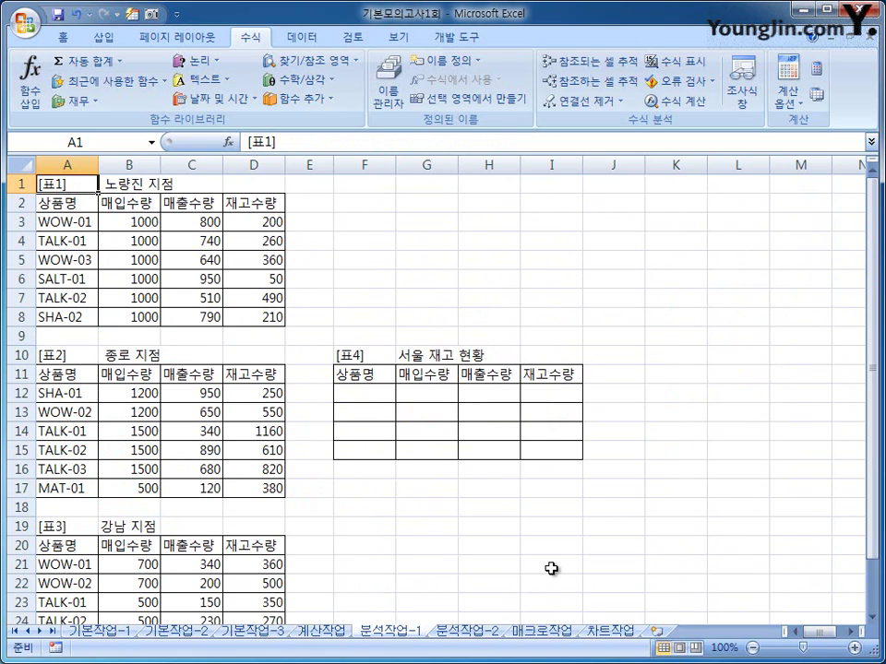
pyautogui.click(451, 374)
pyautogui.click(482, 375)
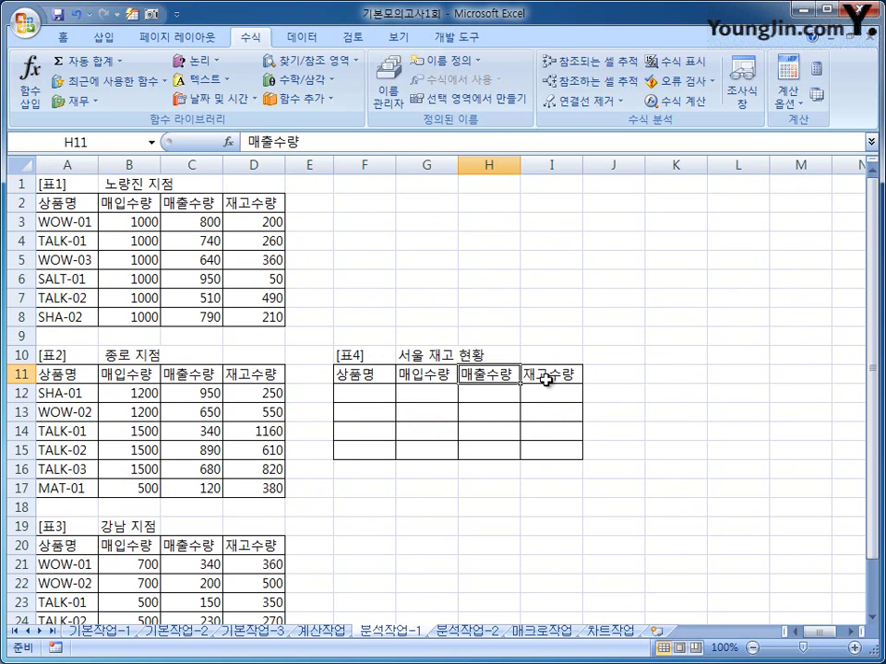
pyautogui.click(546, 374)
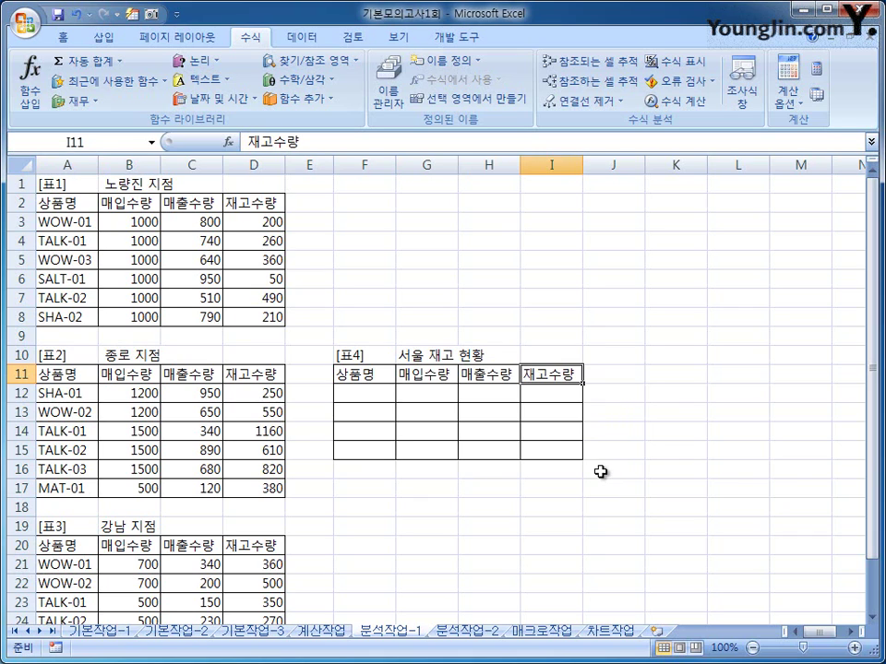
pyautogui.click(368, 395)
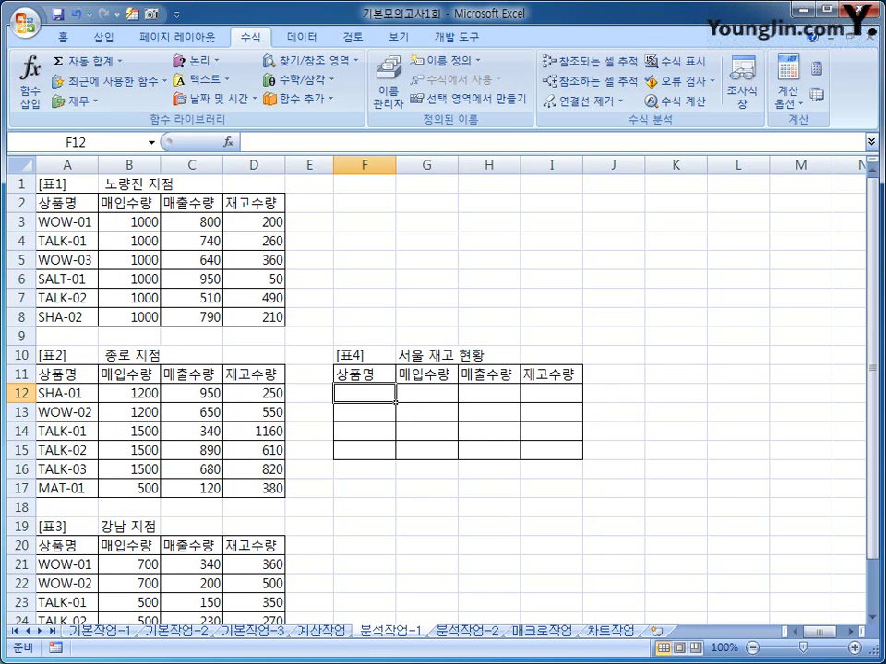
# - Enter the wildcard product names W* in F12 and T* in F13 of 표4
pyautogui.write('ㅈ')
pyautogui.press('Escape')
pyautogui.write('W')
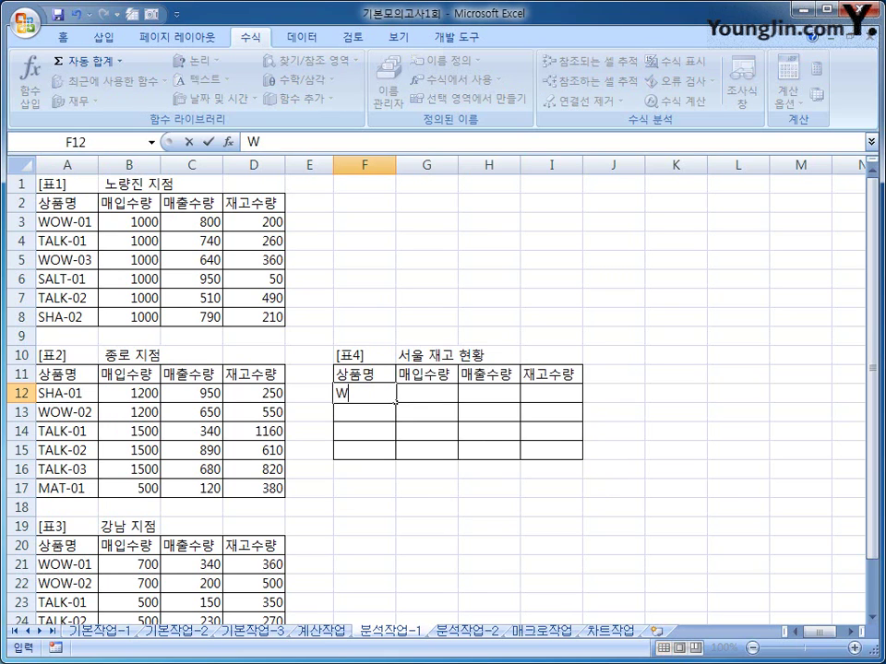
pyautogui.write('*')
pyautogui.press('Return')
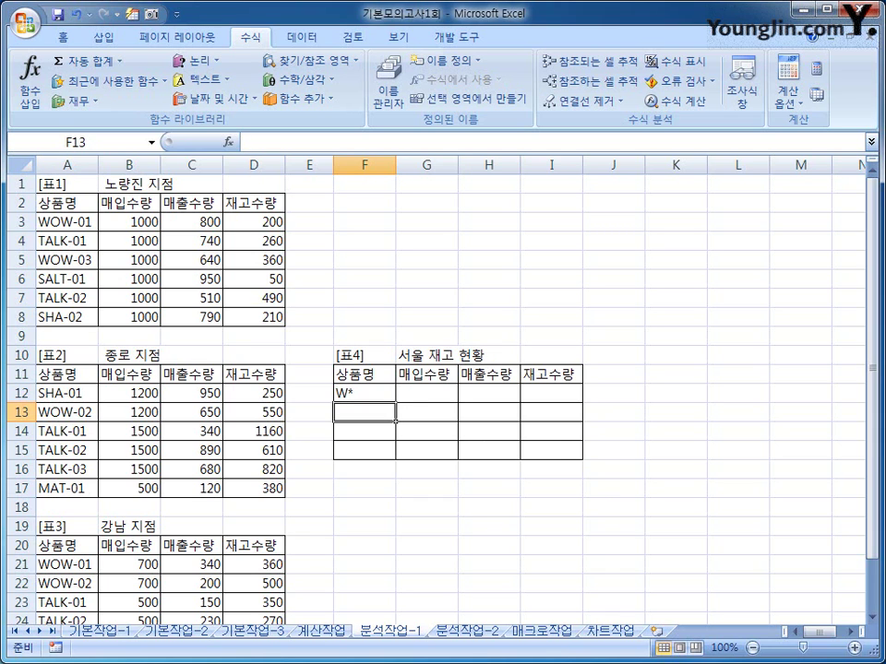
pyautogui.write('T*')
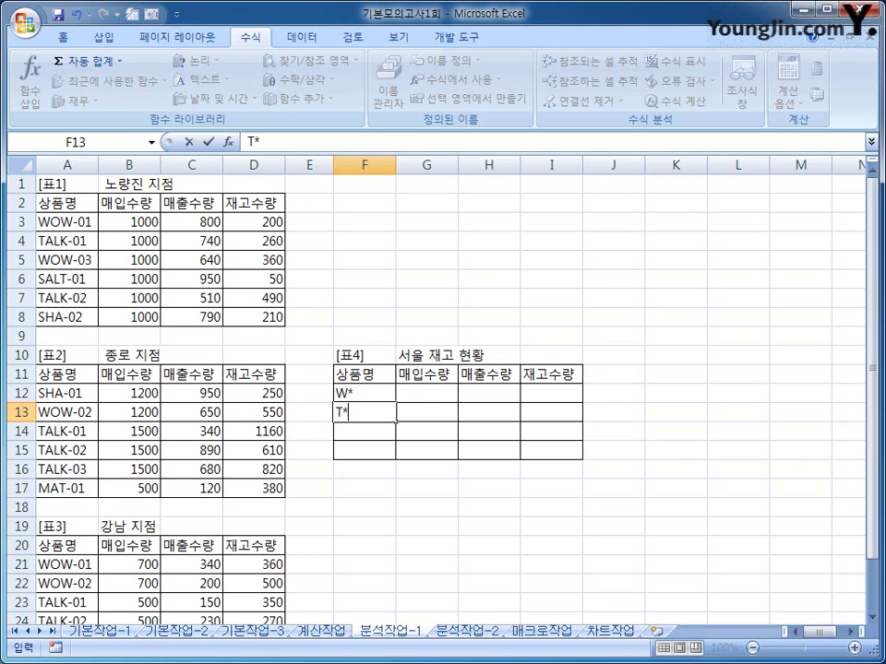
pyautogui.press('Up')
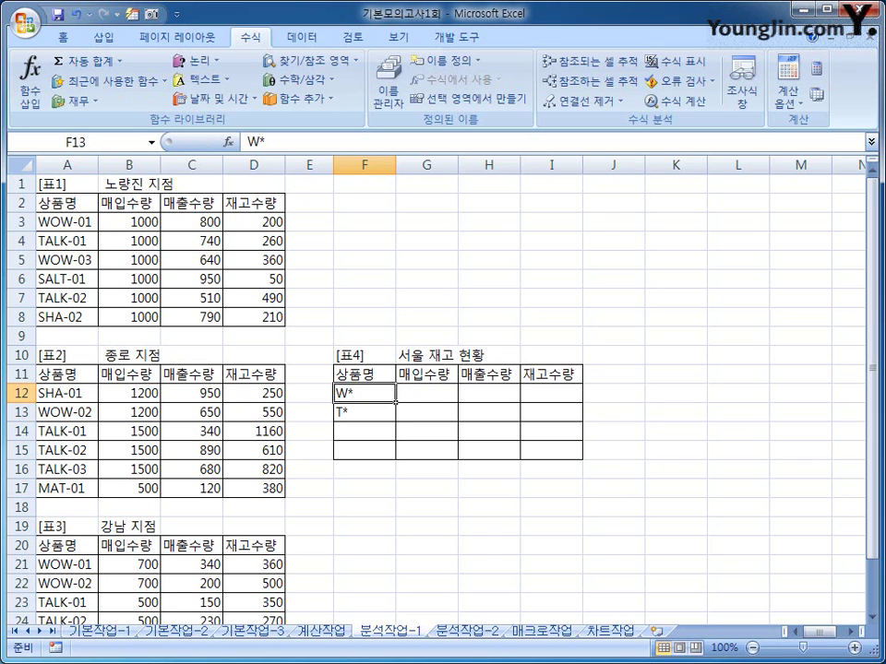
pyautogui.hotkey('shift', 'Down')
pyautogui.hotkey('shift', 'Down')
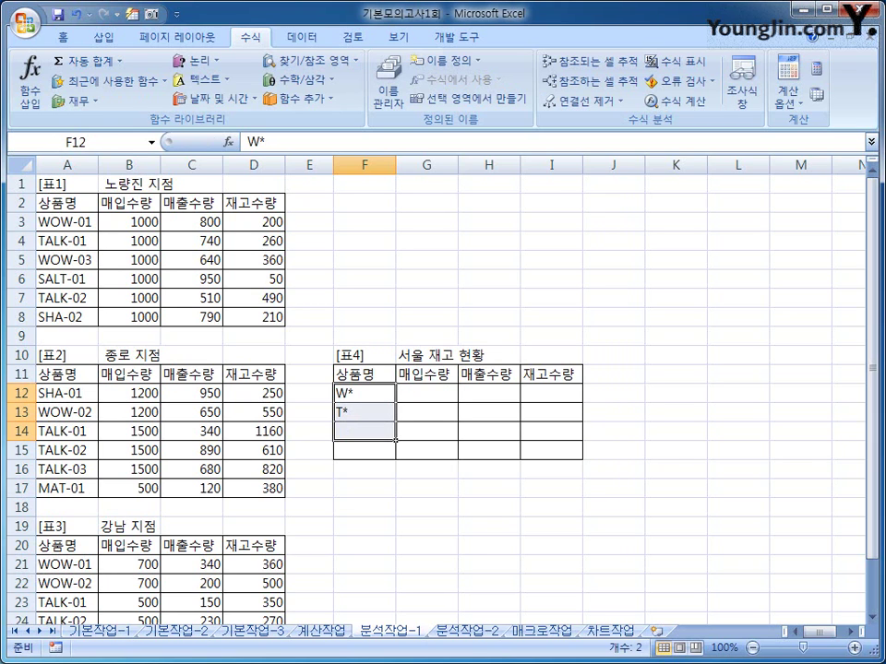
# - Complete the 상품명 column of 표4 with S* in F14 and M* in F15
pyautogui.press('Down')
pyautogui.press('Down')
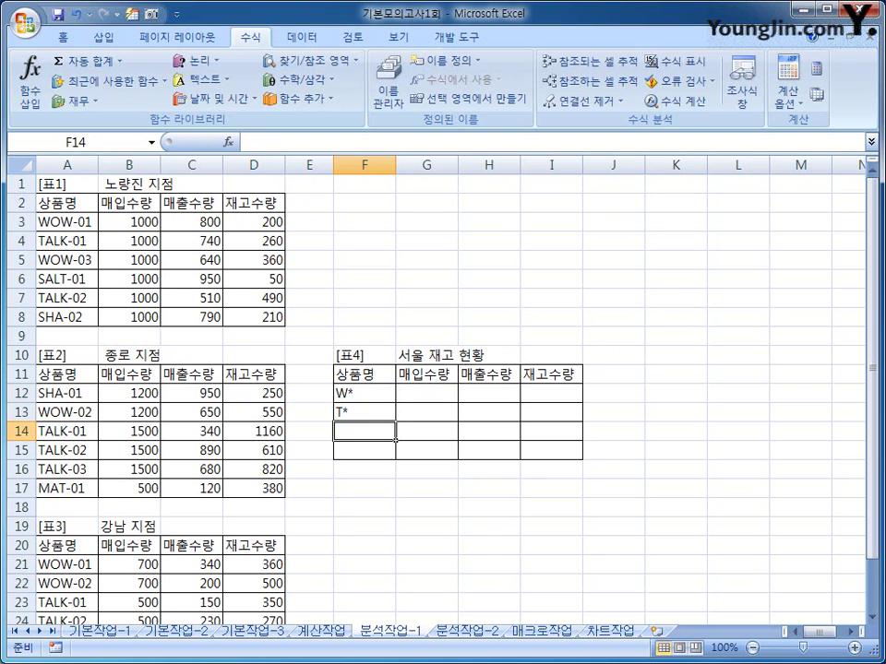
pyautogui.write('S')
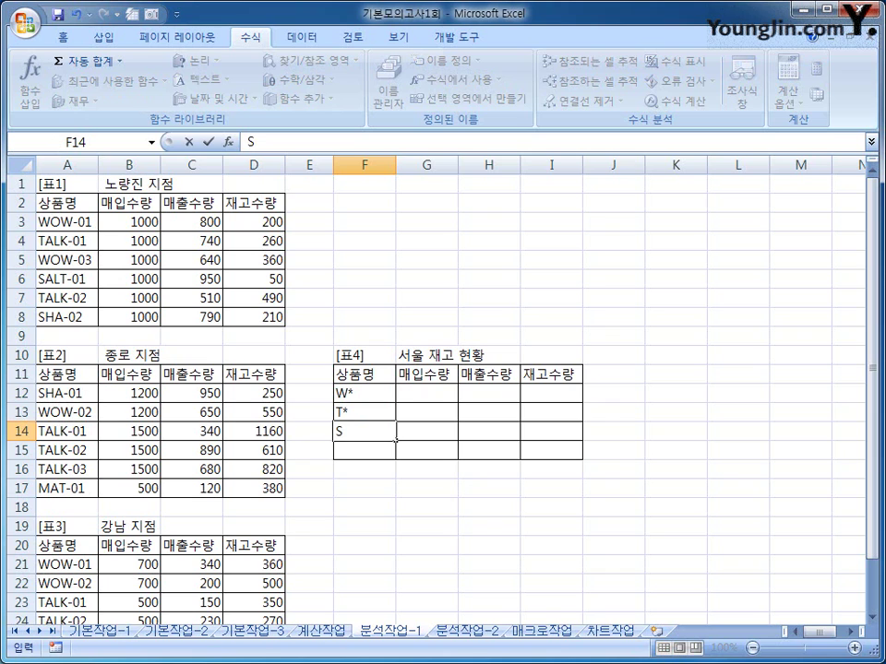
pyautogui.write('*')
pyautogui.press('Return')
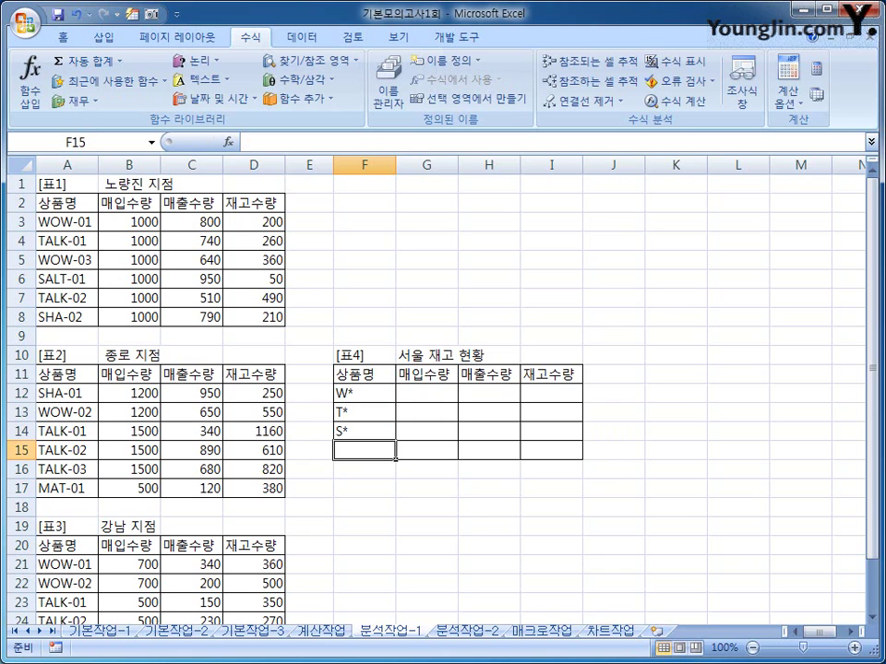
pyautogui.write('M*')
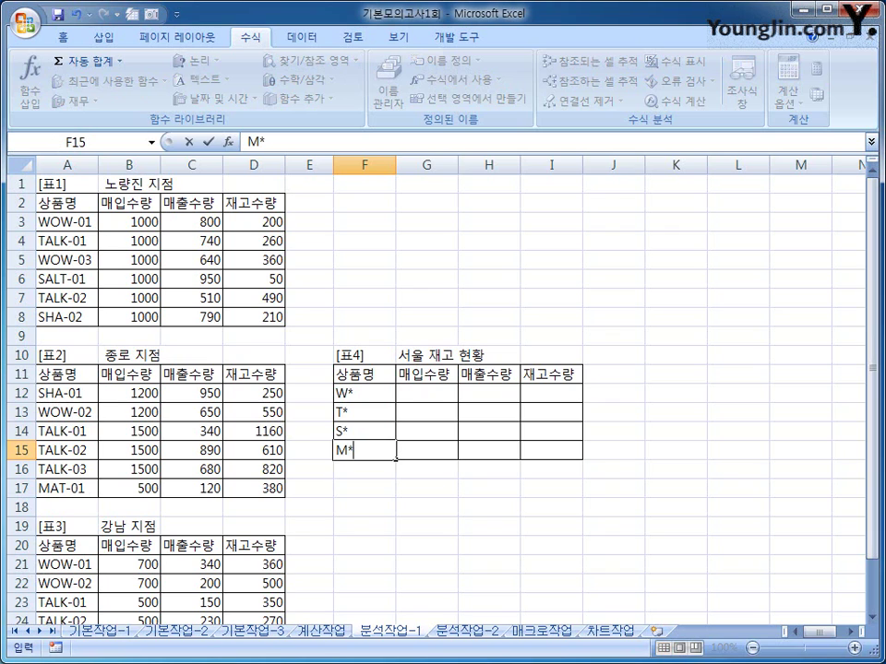
pyautogui.press('Return')
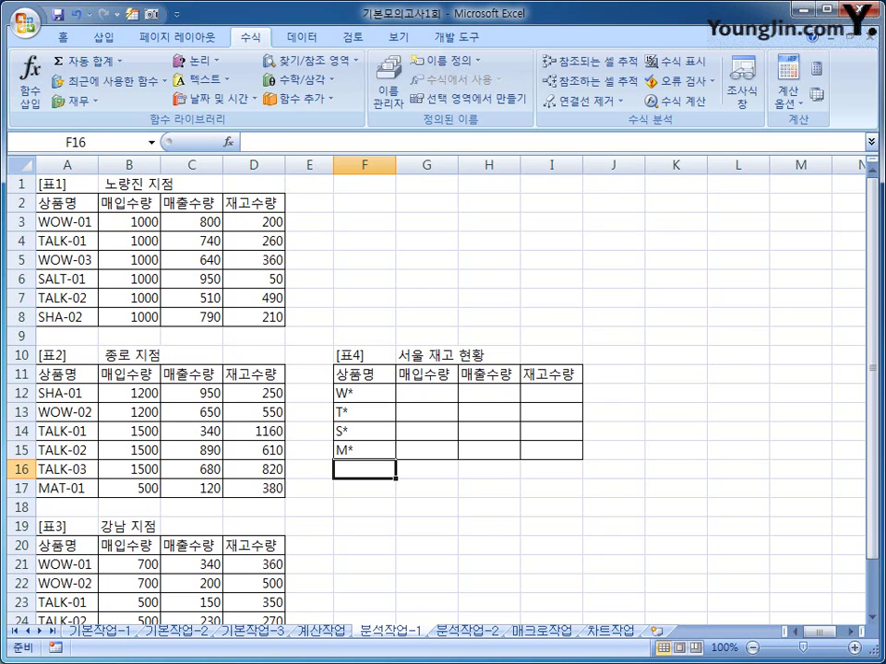
pyautogui.moveTo(351, 392); pyautogui.dragTo(360, 454)
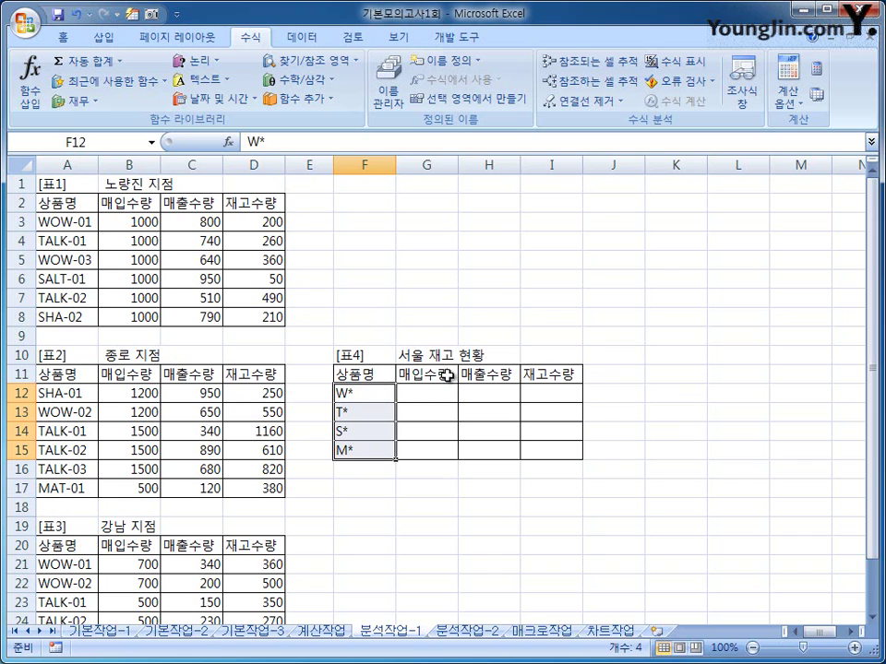
# - Start a 합계 consolidation (통합) into F11:I15 and add the reference ranges A2:D8, A11:D17 and A20:D26
pyautogui.moveTo(343, 374); pyautogui.dragTo(546, 455)
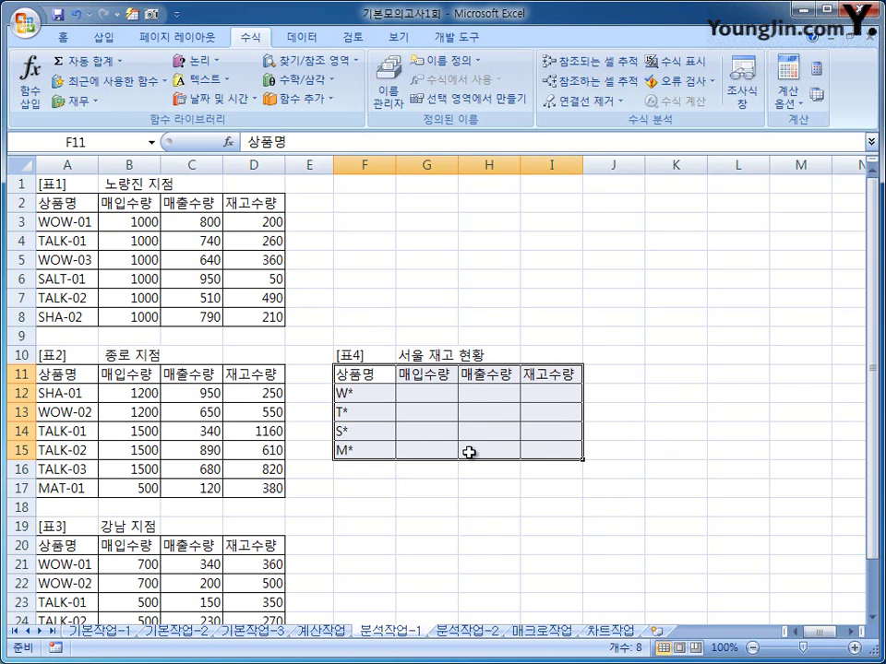
pyautogui.click(302, 37)
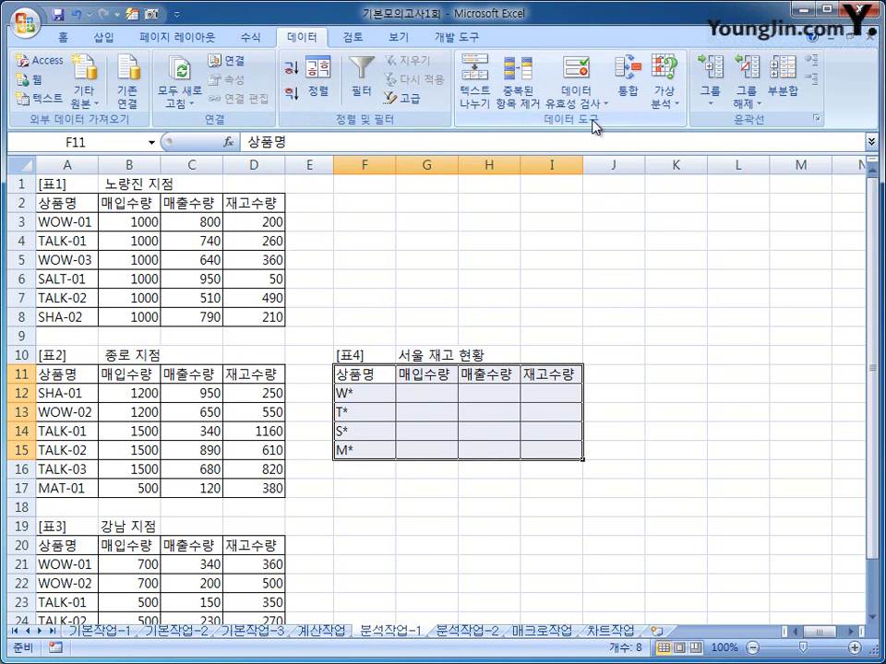
pyautogui.click(631, 88)
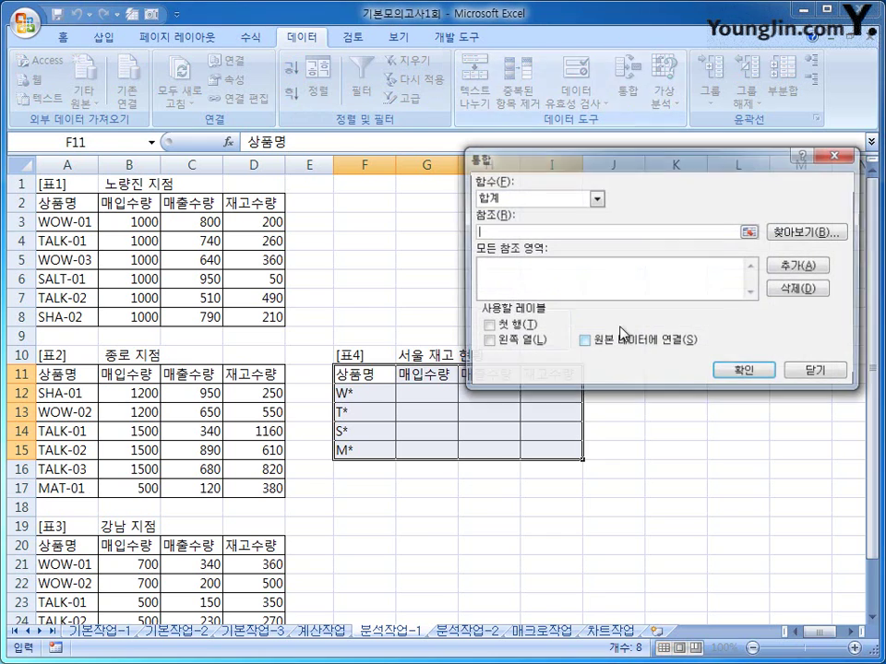
pyautogui.moveTo(577, 160); pyautogui.dragTo(512, 99)
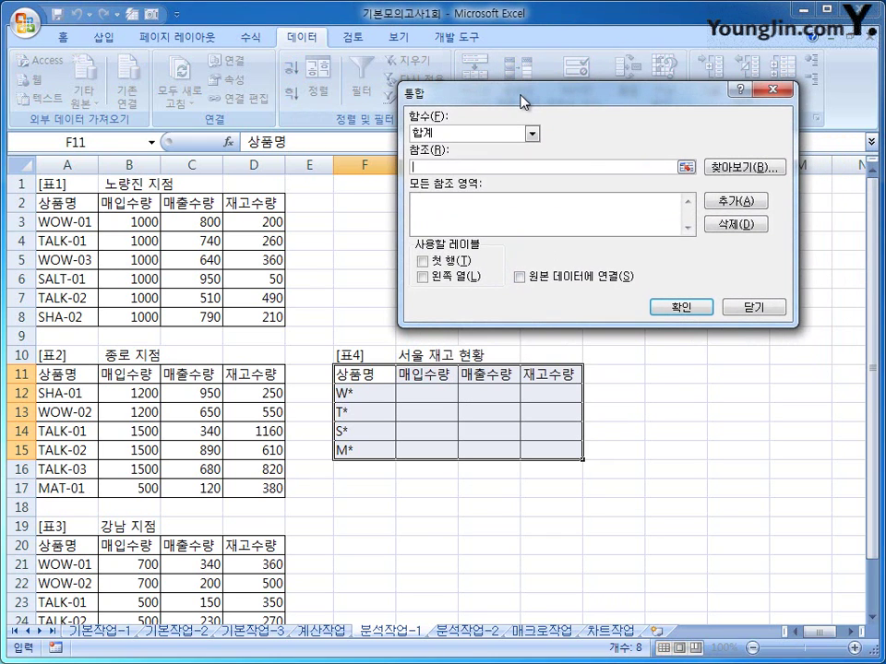
pyautogui.moveTo(97, 212); pyautogui.dragTo(241, 319)
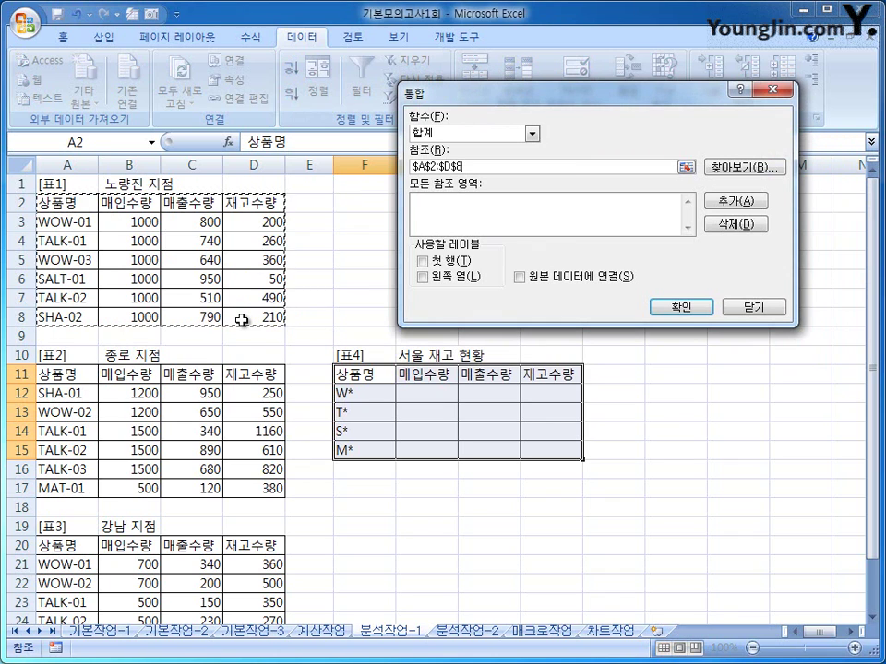
pyautogui.click(740, 202)
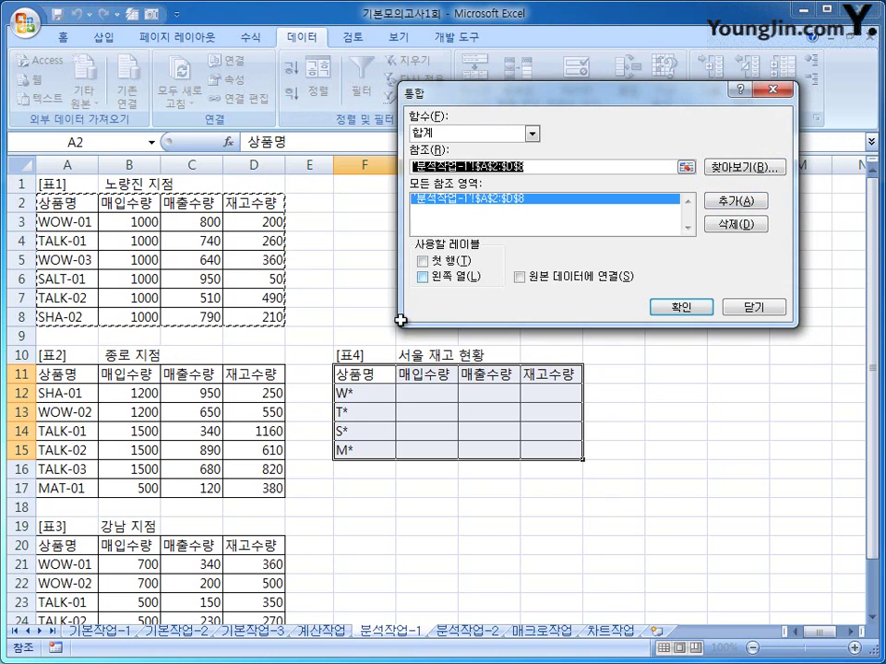
pyautogui.moveTo(65, 372); pyautogui.dragTo(238, 490)
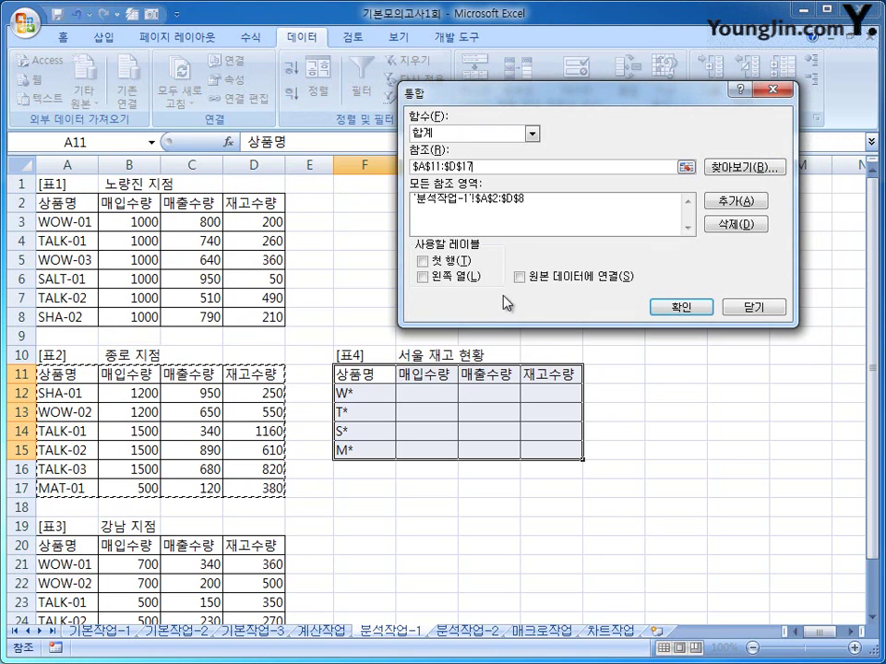
pyautogui.click(731, 200)
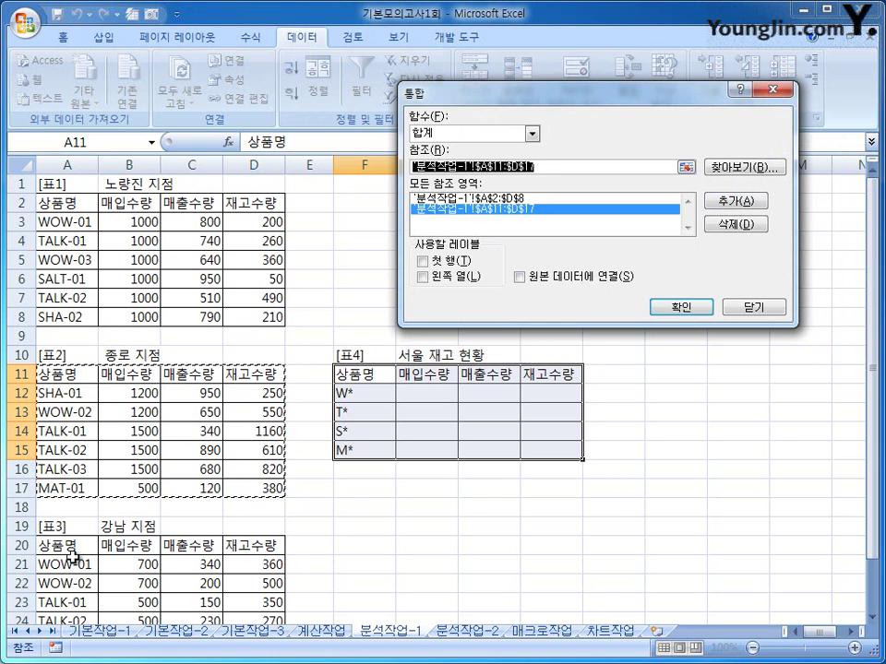
pyautogui.moveTo(71, 545); pyautogui.dragTo(272, 590)
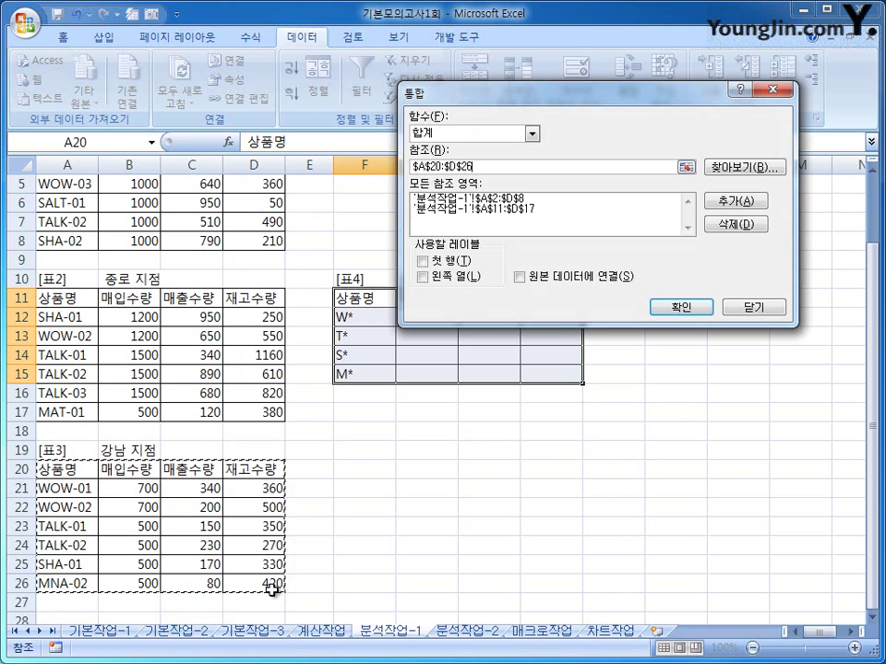
pyautogui.click(732, 200)
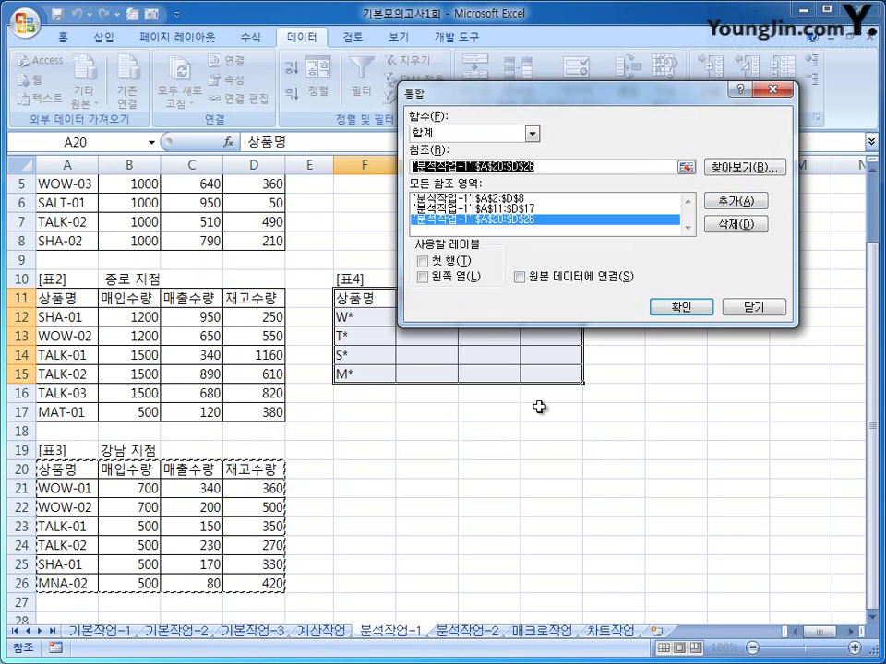
# - Use both 첫 행 and 왼쪽 열 as labels and run the consolidation to fill 표4
pyautogui.click(422, 261)
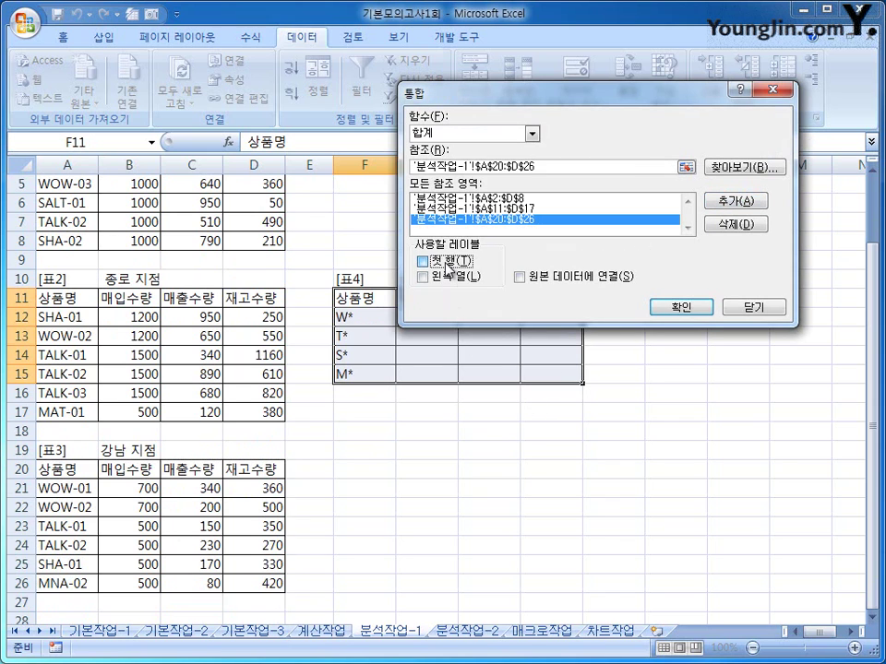
pyautogui.click(449, 279)
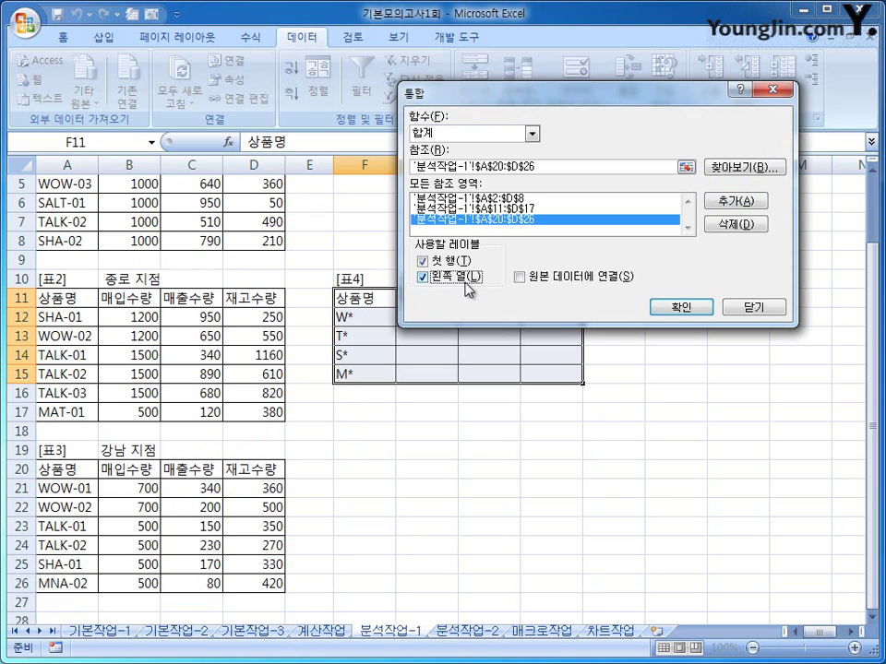
pyautogui.click(661, 308)
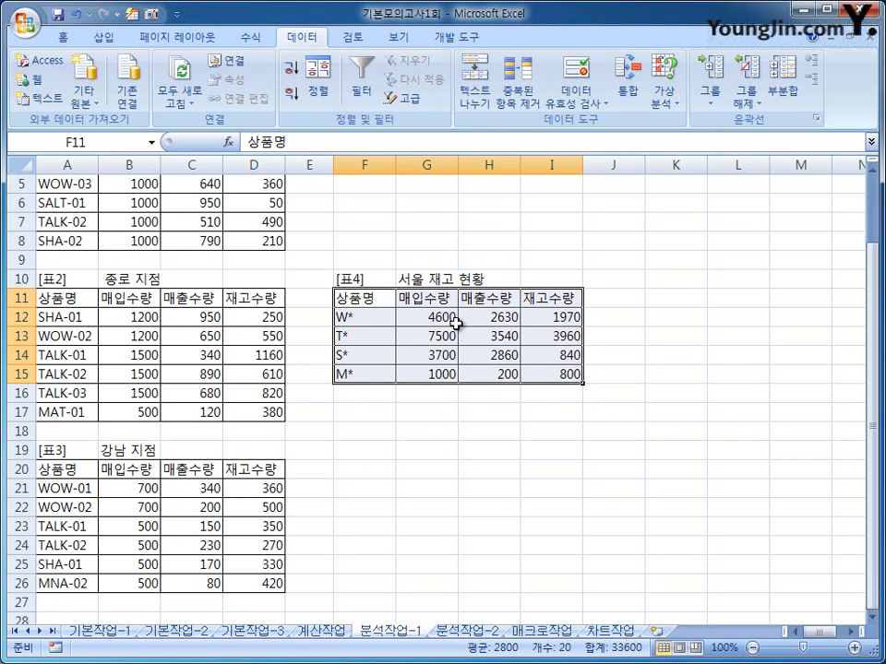
# - Switch to the 분석작업-2 sheet and examine the 순이익 계산 values, the C8 formula, and the 판매량 and 판매가 series
pyautogui.click(470, 631)
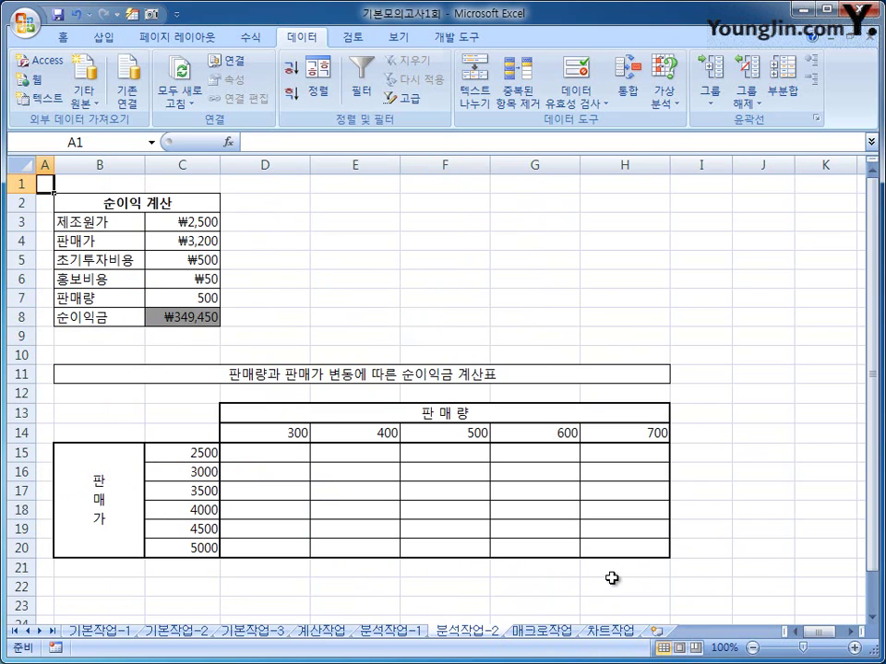
pyautogui.click(168, 222)
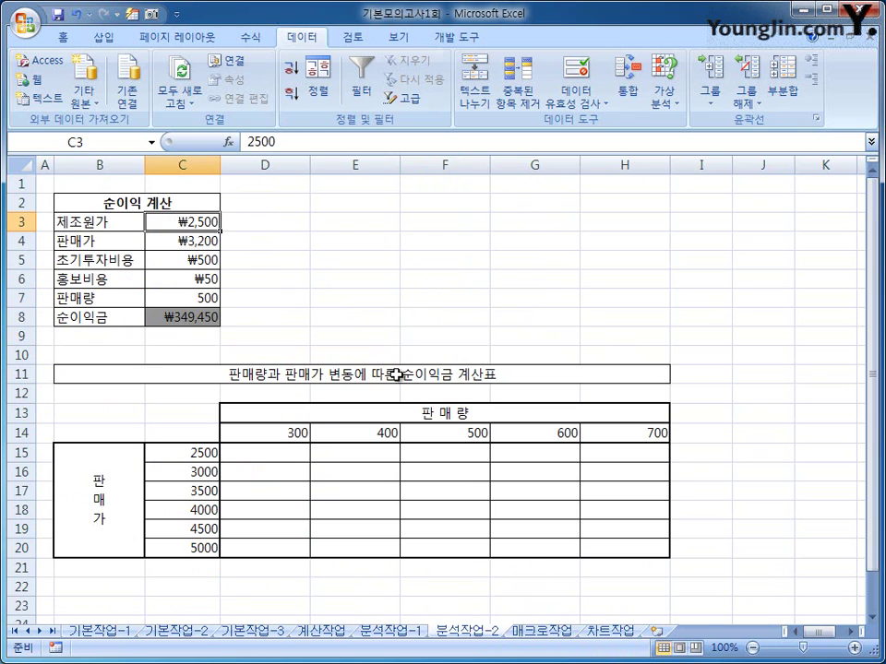
pyautogui.click(179, 241)
pyautogui.click(183, 260)
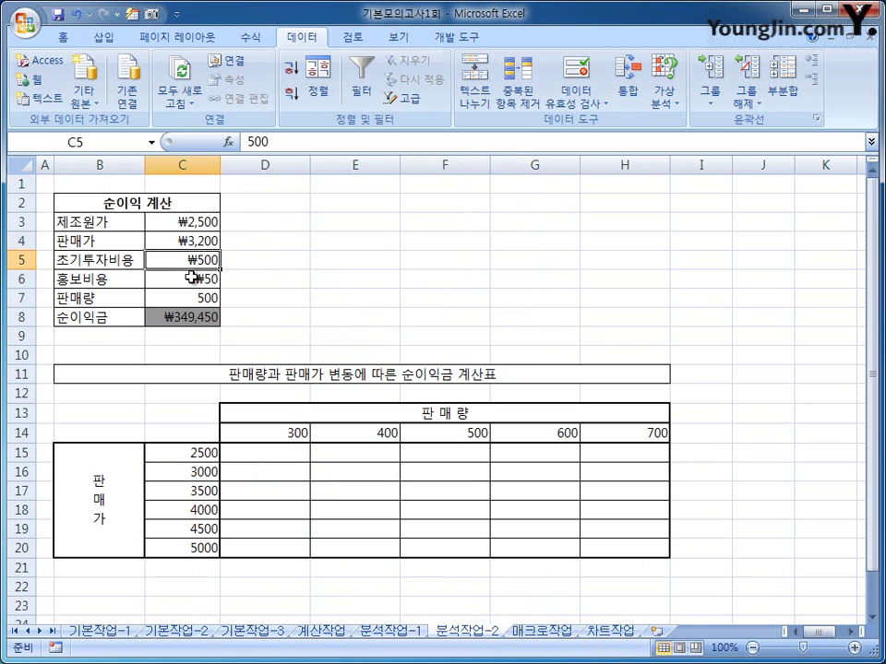
pyautogui.click(189, 277)
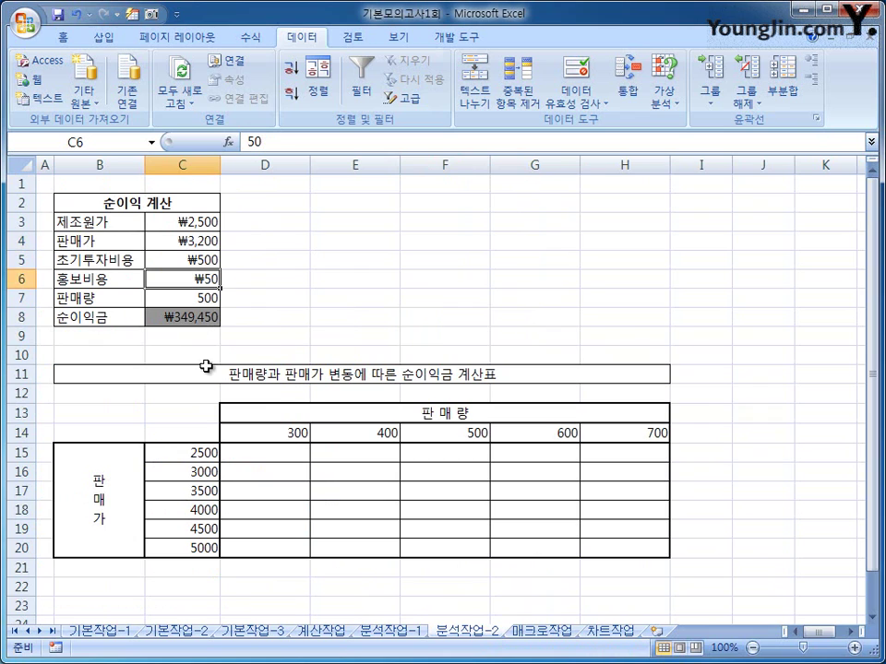
pyautogui.click(182, 297)
pyautogui.click(180, 316)
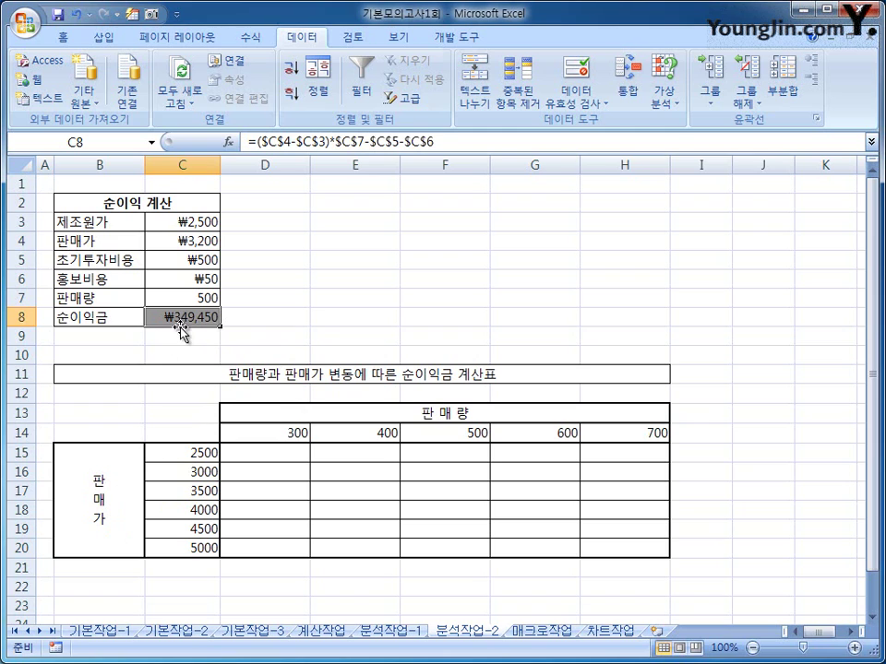
pyautogui.click(203, 435)
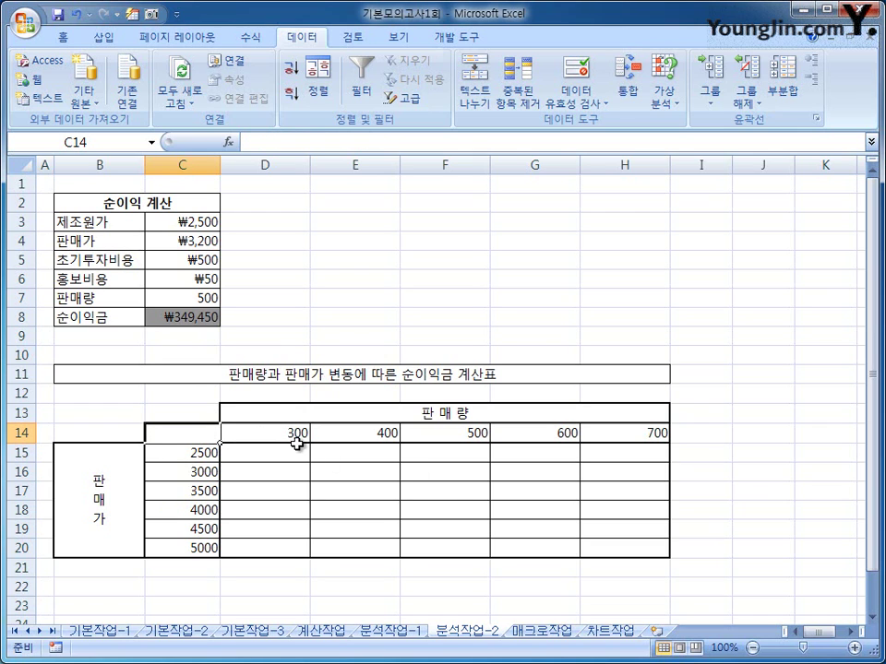
pyautogui.moveTo(295, 436); pyautogui.dragTo(619, 439)
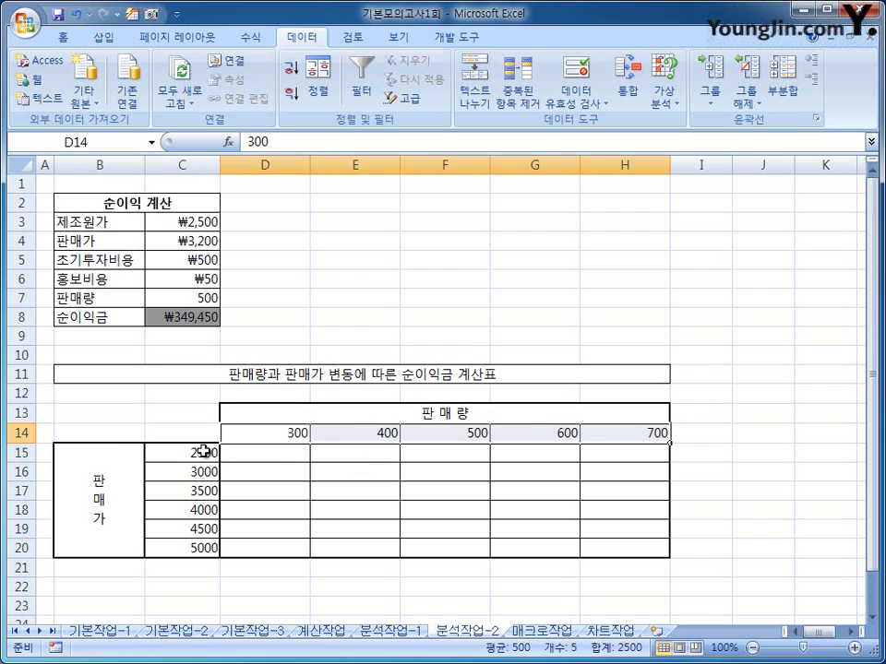
pyautogui.moveTo(197, 452); pyautogui.dragTo(204, 543)
pyautogui.click(267, 432)
pyautogui.moveTo(268, 432); pyautogui.dragTo(617, 431)
# - Link corner cell C14 of the 순이익금 계산표 to the 순이익금 result with =C8
pyautogui.click(218, 436)
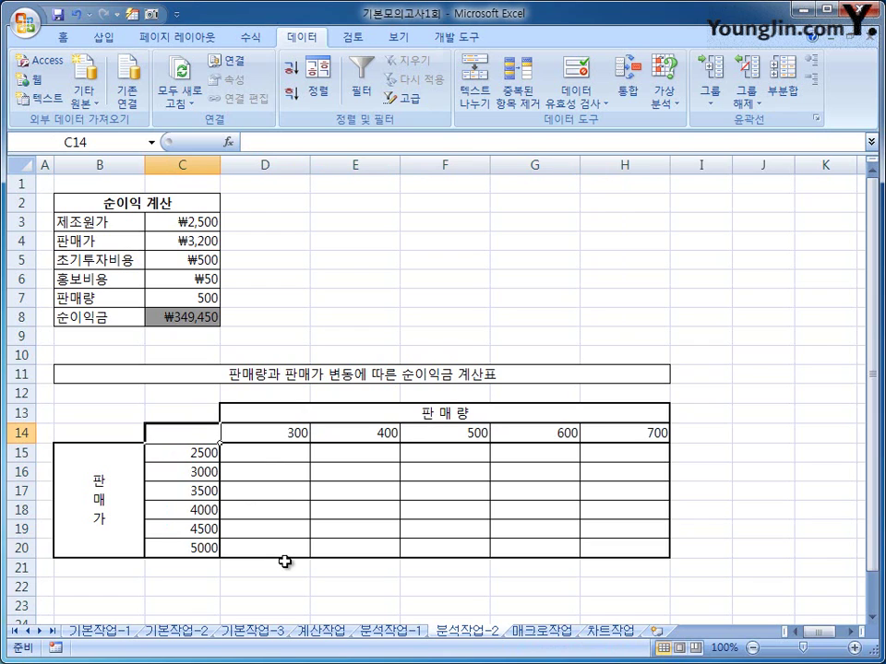
pyautogui.write('=')
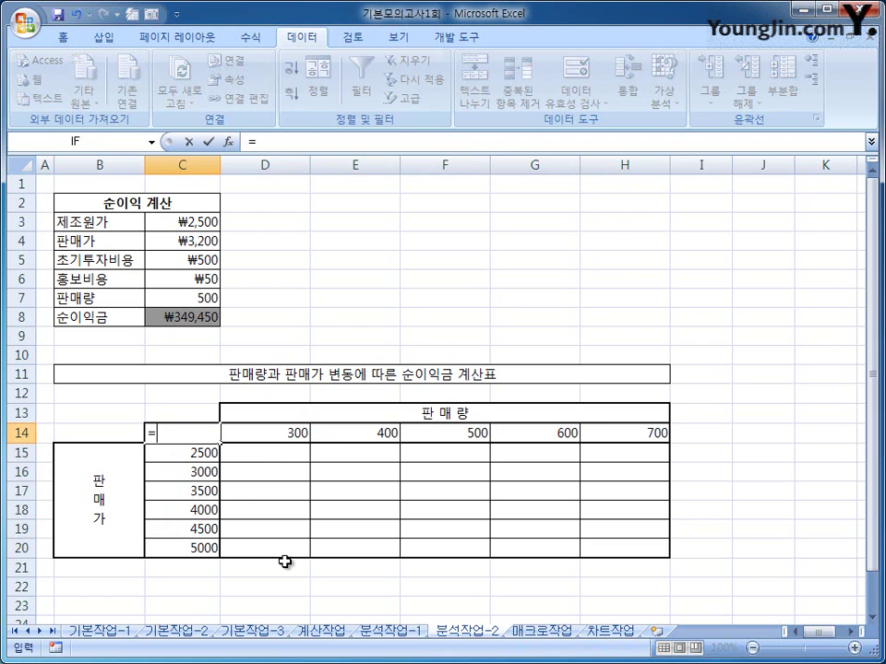
pyautogui.click(182, 321)
pyautogui.press('Return')
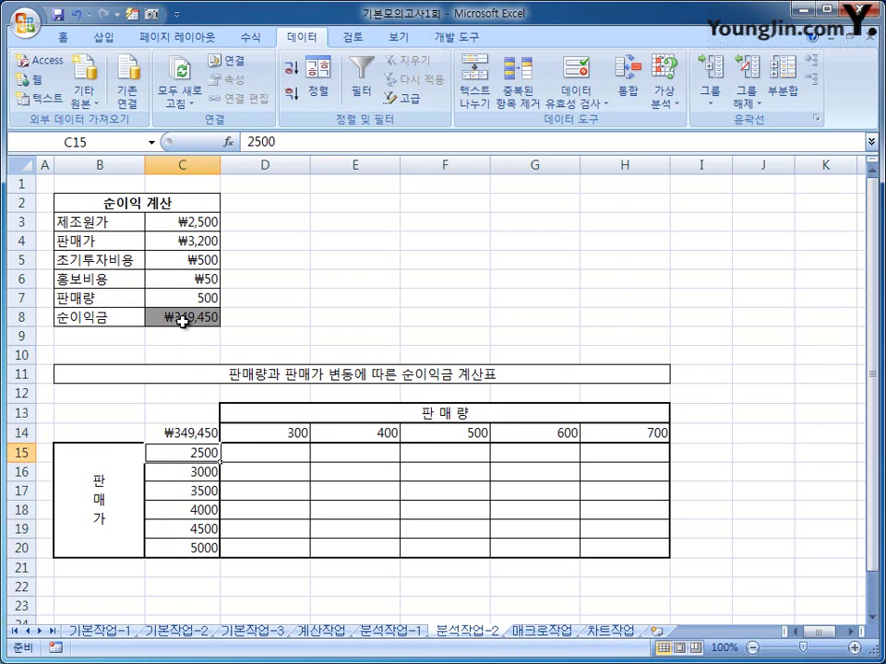
pyautogui.click(195, 434)
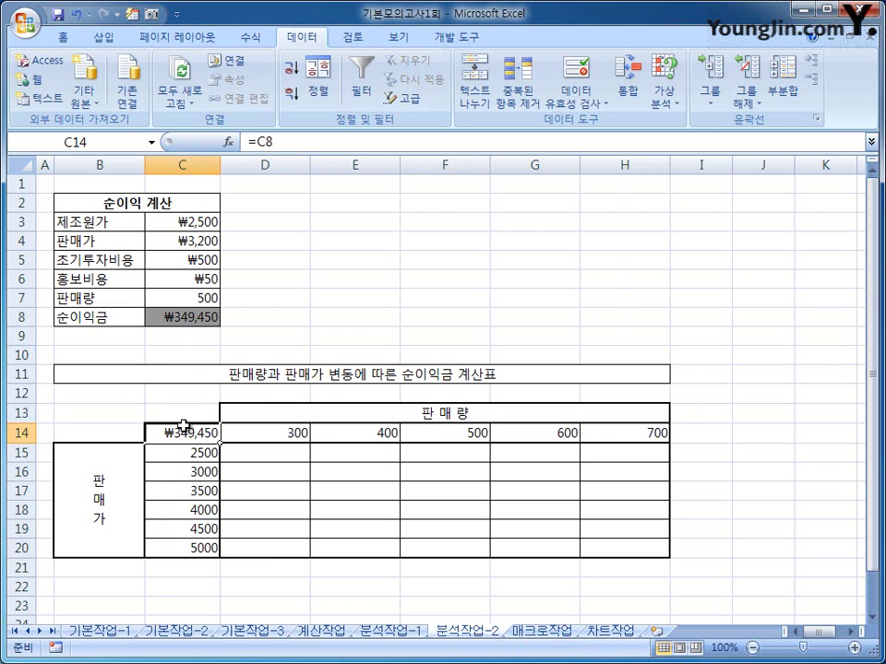
# - Create a two-variable data table (데이터 표) over C14:H20 with row input cell $C$7 and column input cell $C$4
pyautogui.moveTo(166, 435); pyautogui.dragTo(597, 551)
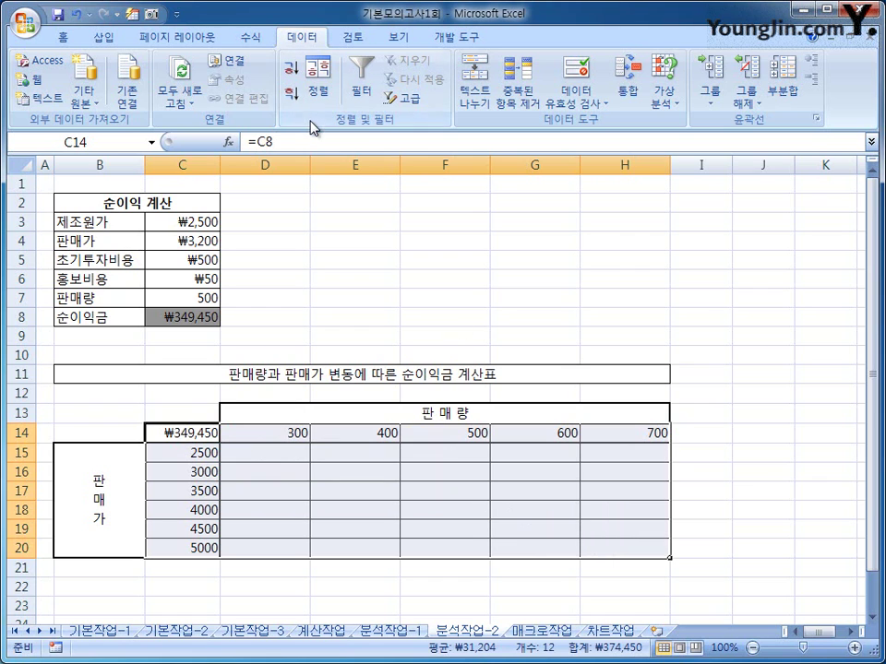
pyautogui.click(663, 94)
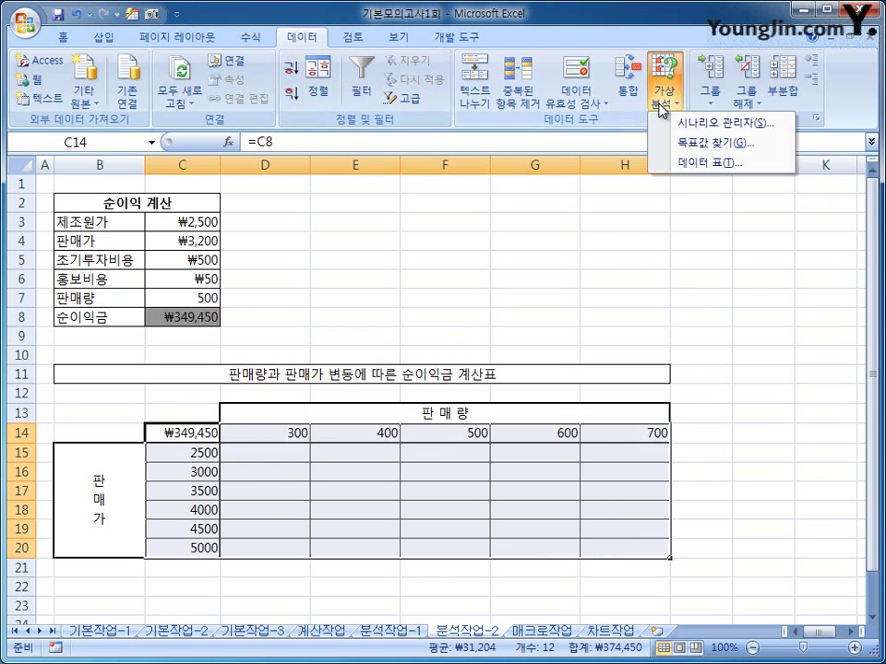
pyautogui.click(697, 164)
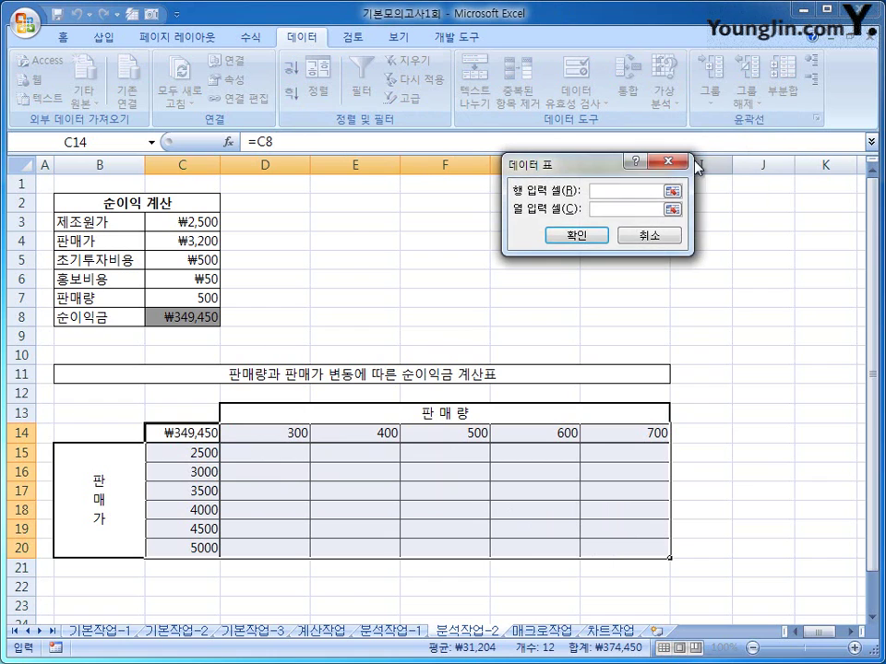
pyautogui.moveTo(584, 172); pyautogui.dragTo(425, 230)
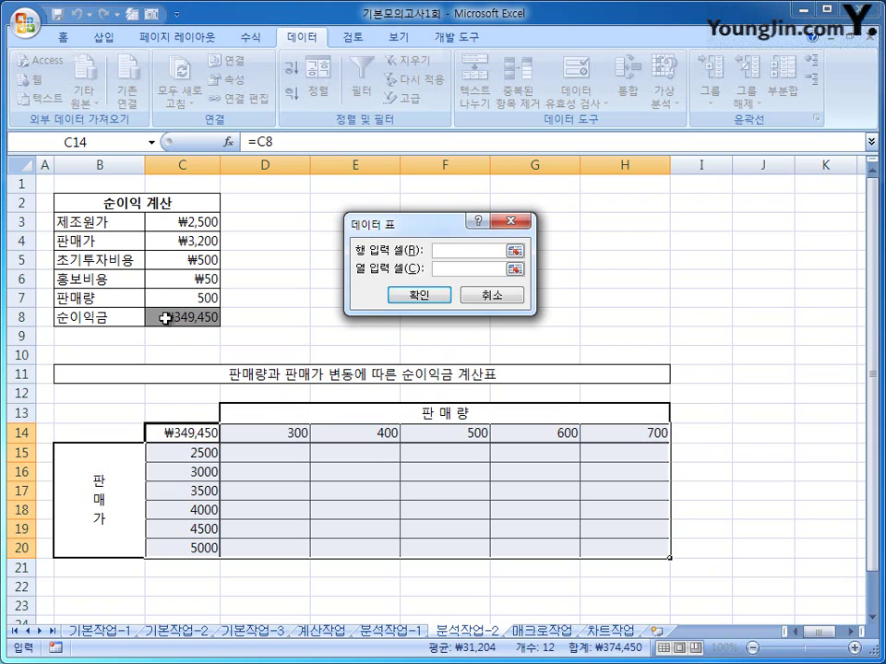
pyautogui.click(167, 301)
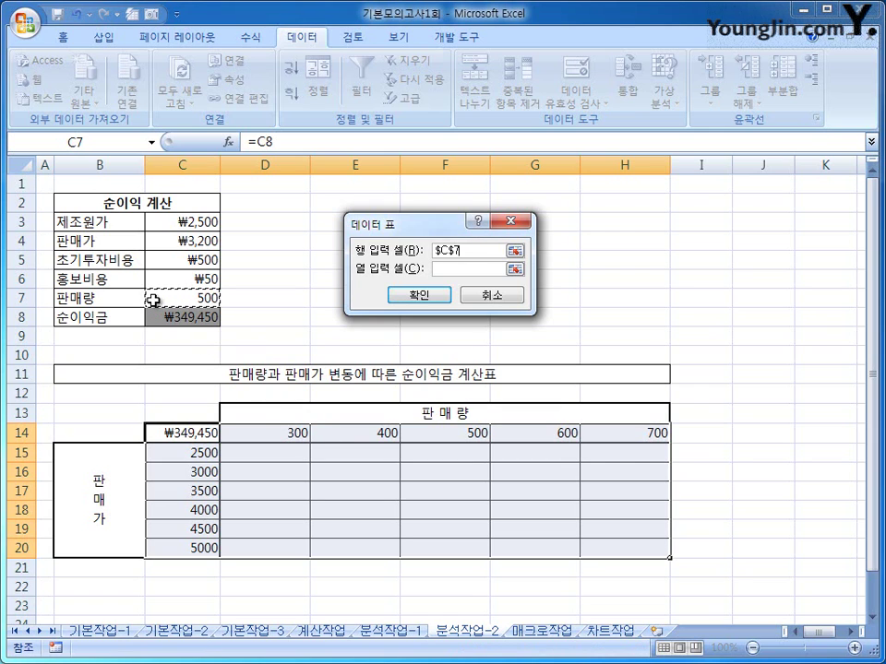
pyautogui.click(435, 269)
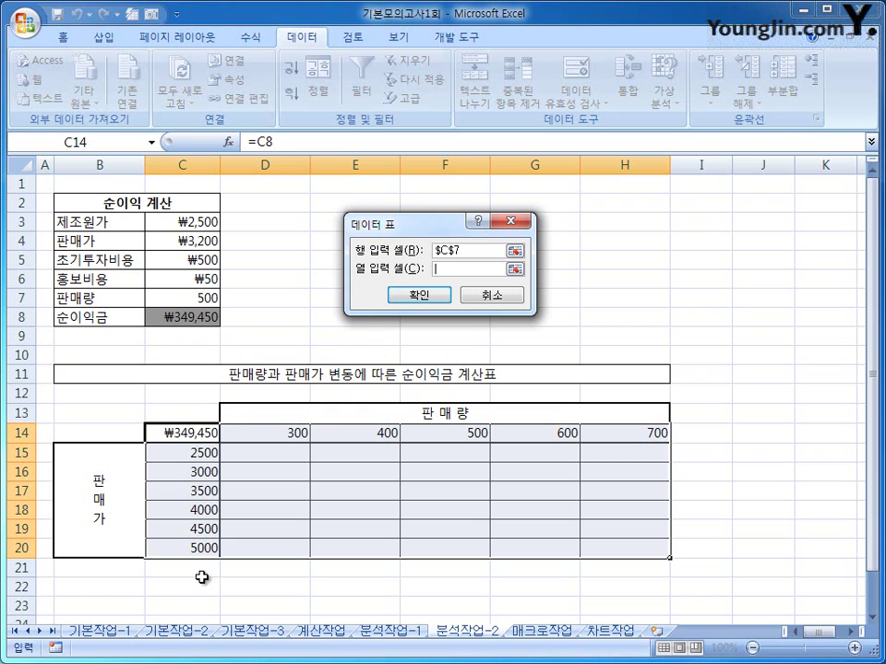
pyautogui.click(181, 240)
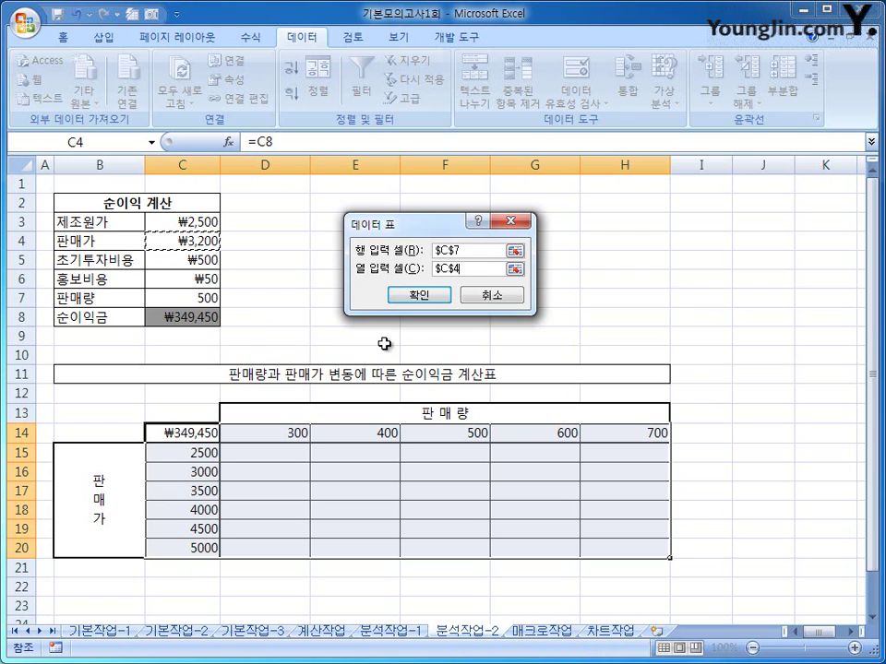
pyautogui.click(423, 298)
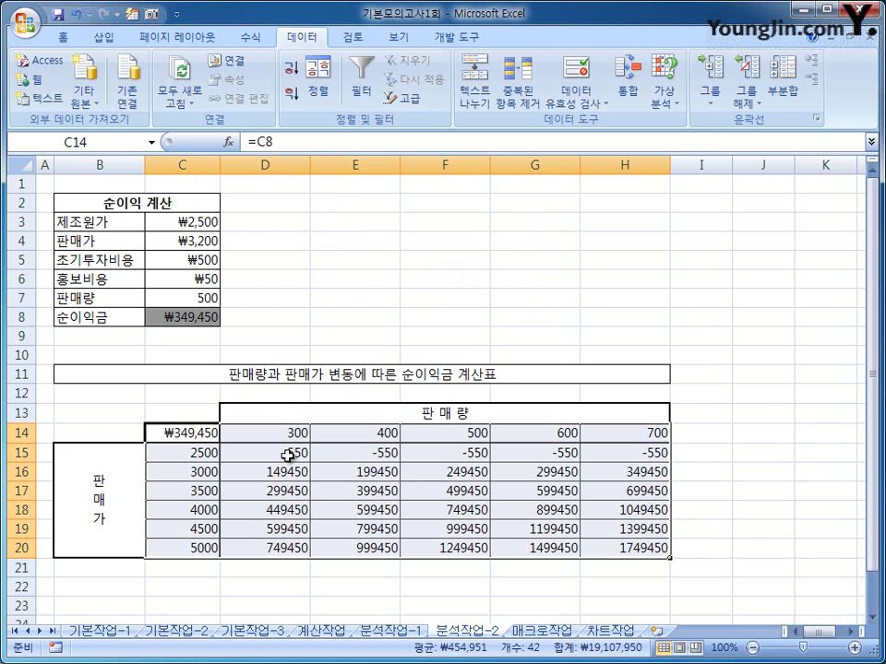
# - Format D15:H20 as 숫자 with 0 decimals, the 1000 단위 구분 기호, and negatives in red parentheses
pyautogui.moveTo(286, 452); pyautogui.dragTo(598, 553)
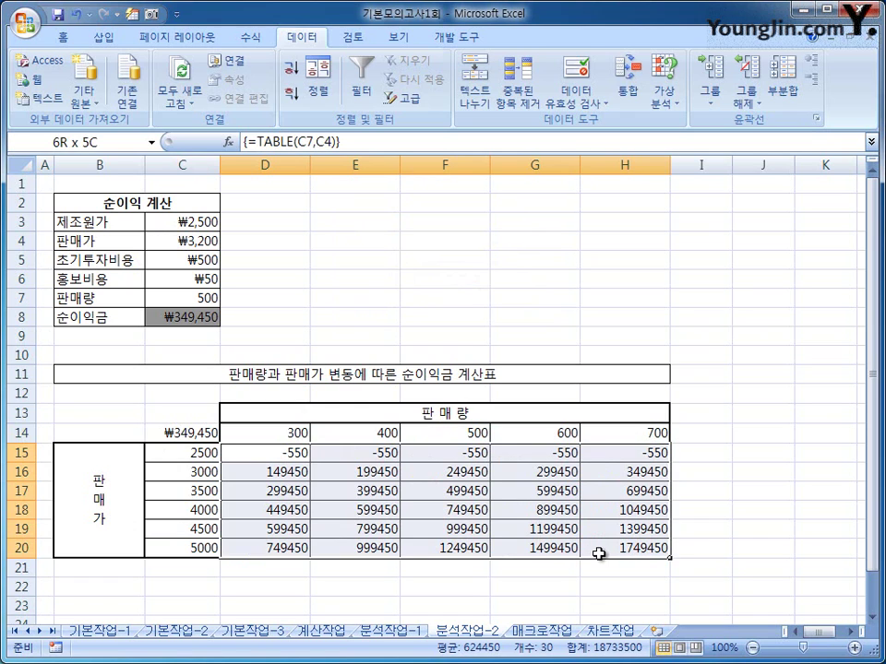
pyautogui.moveTo(598, 554); pyautogui.dragTo(598, 554)
pyautogui.rightClick(467, 472)
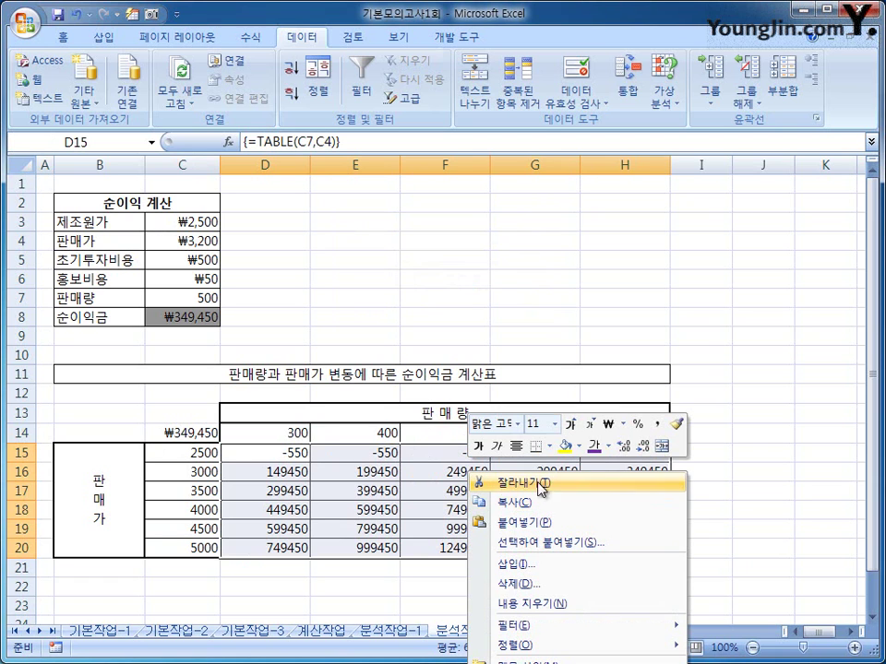
pyautogui.press('Escape')
pyautogui.scroll(-3, 482, 404)
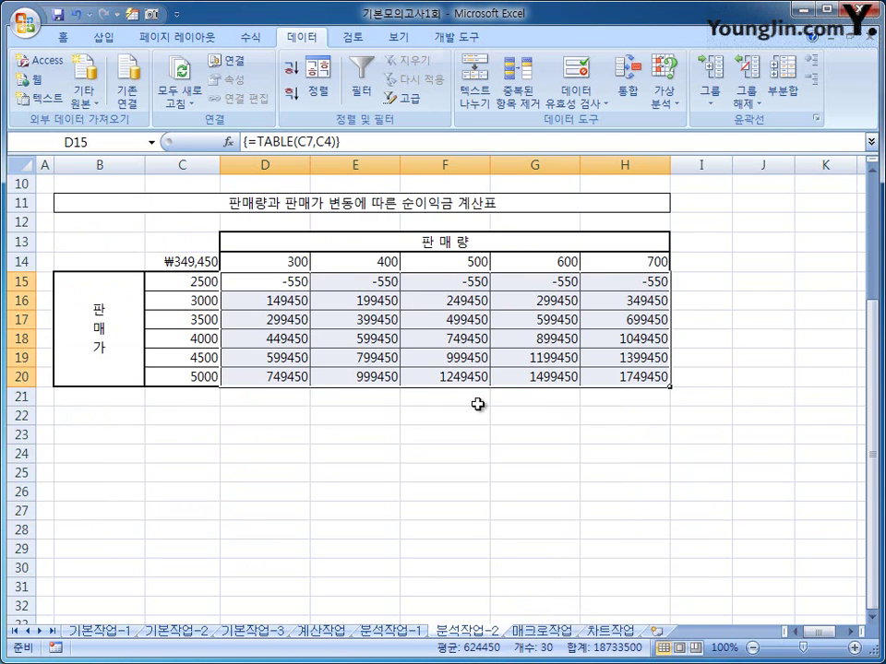
pyautogui.rightClick(433, 287)
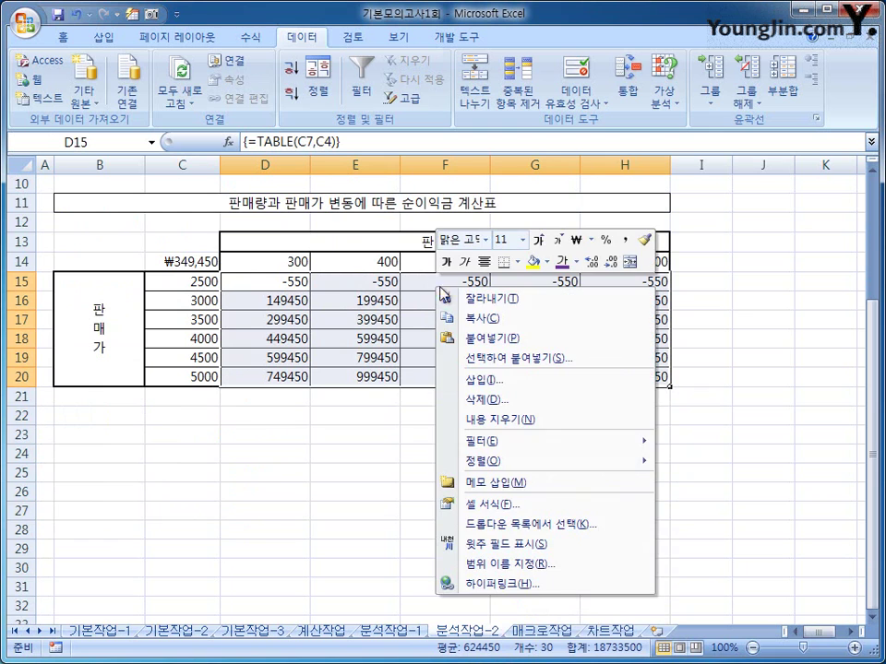
pyautogui.click(571, 506)
pyautogui.moveTo(558, 327); pyautogui.dragTo(562, 168)
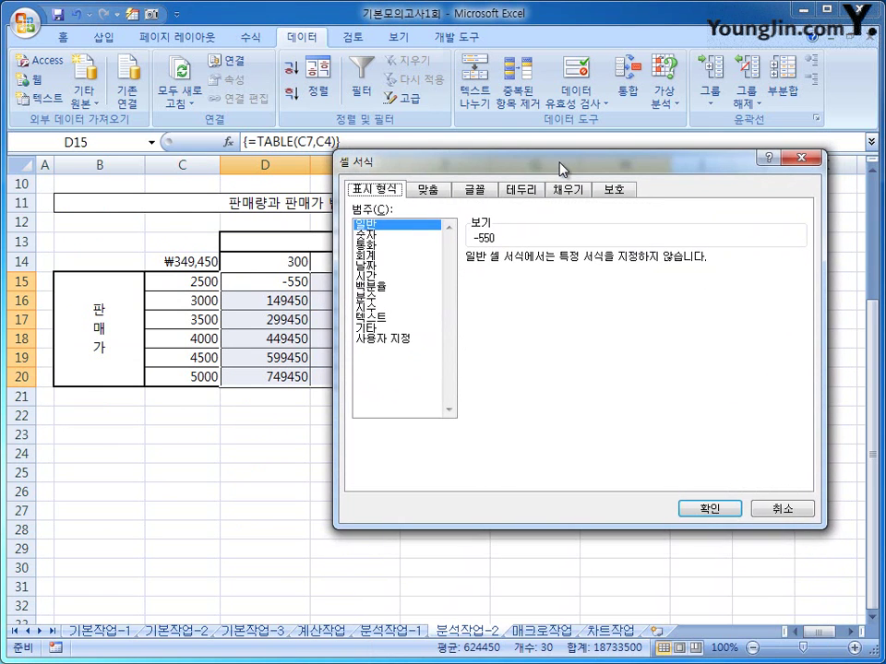
pyautogui.click(391, 238)
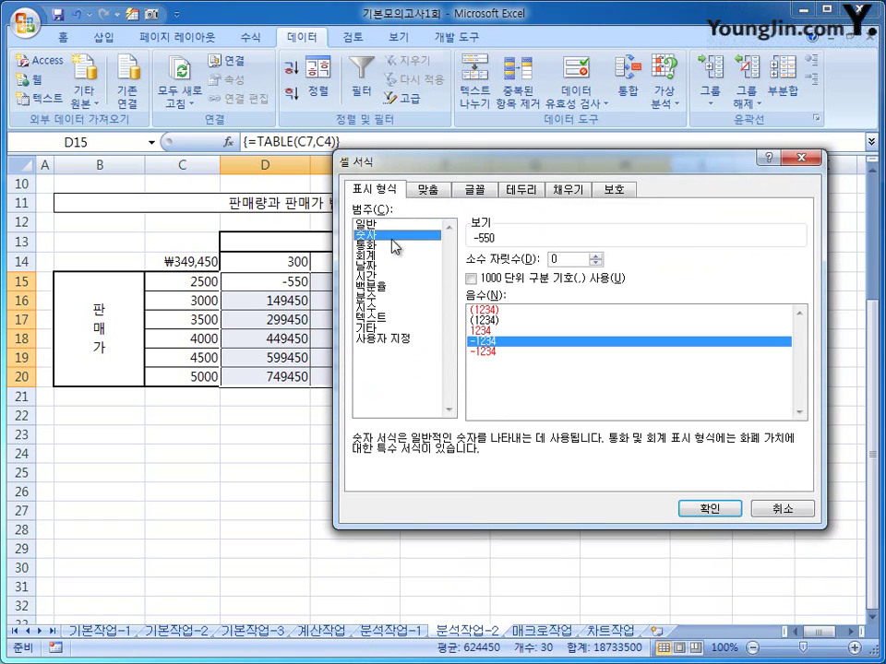
pyautogui.click(517, 279)
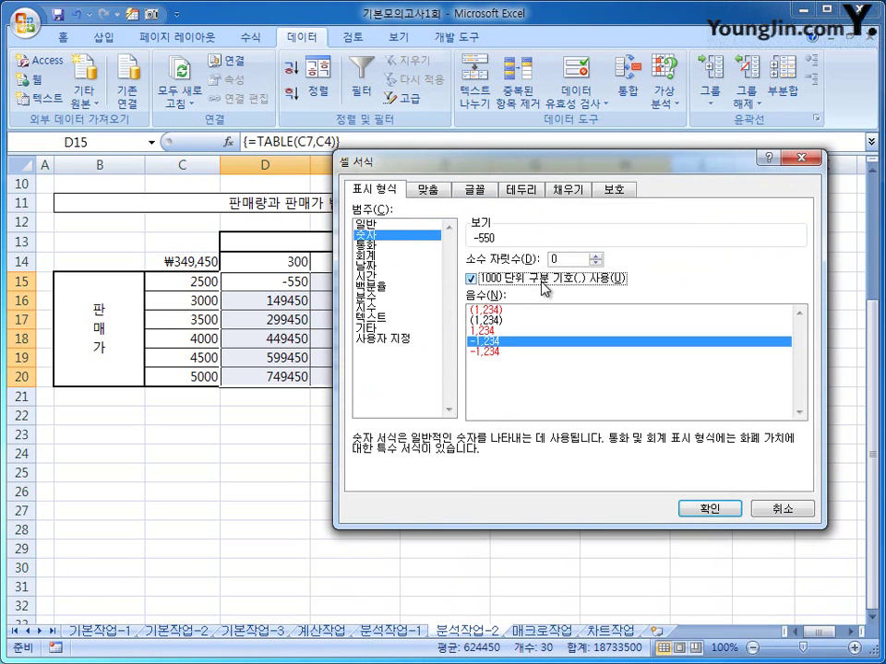
pyautogui.click(531, 312)
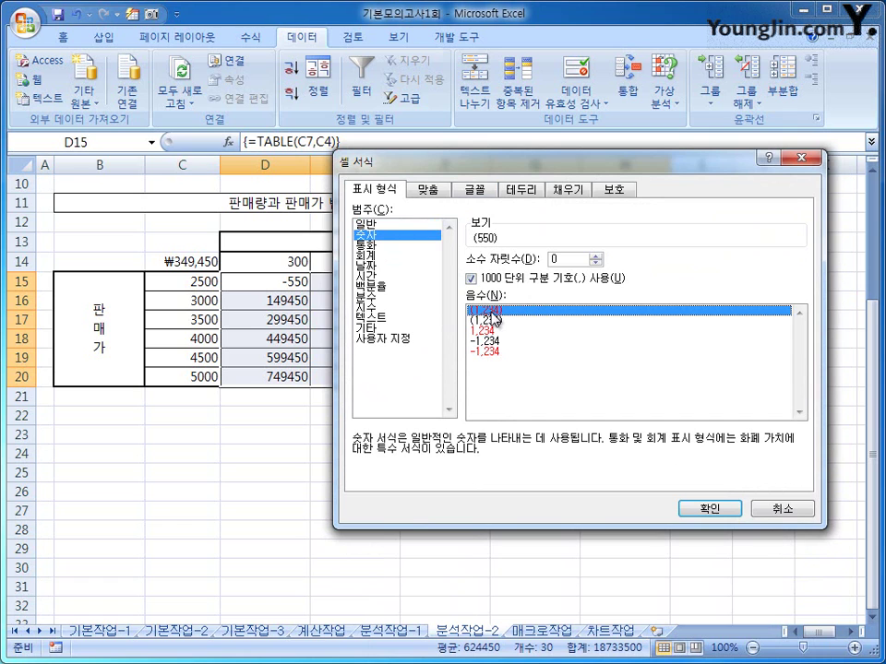
pyautogui.click(722, 509)
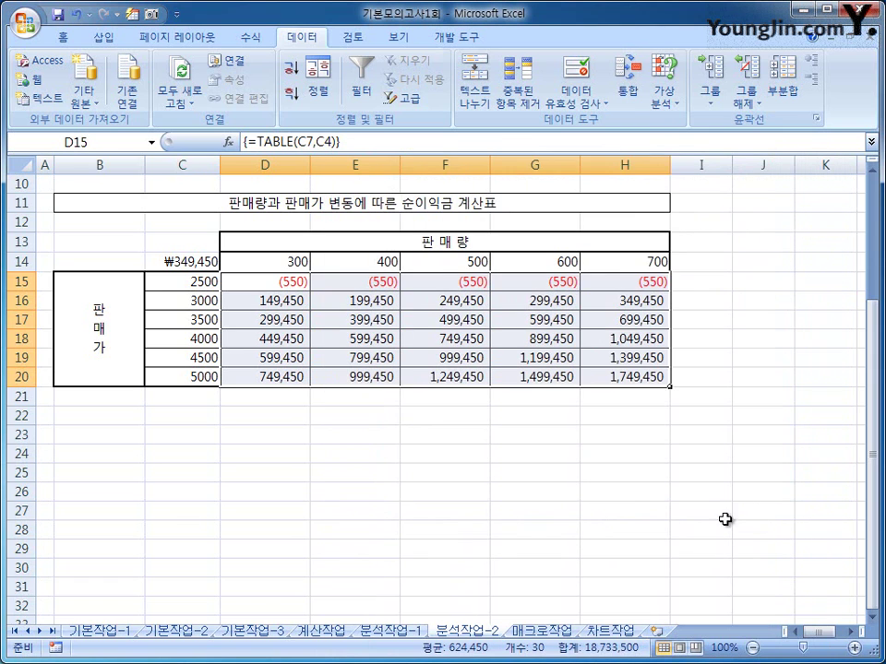
pyautogui.click(764, 516)
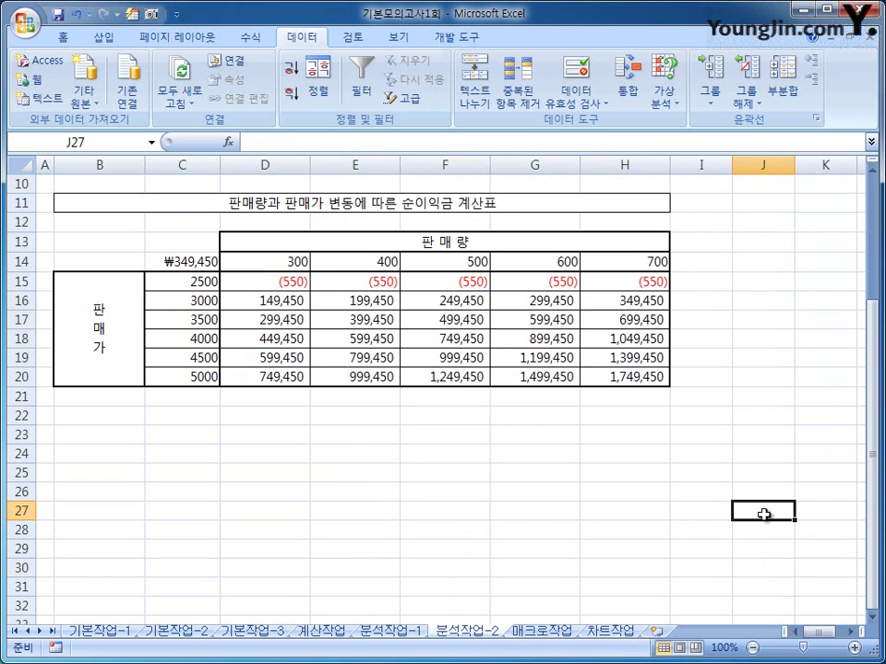
# - Switch to the 매크로작업 sheet and start recording a macro named 평균 in the current workbook
pyautogui.click(542, 632)
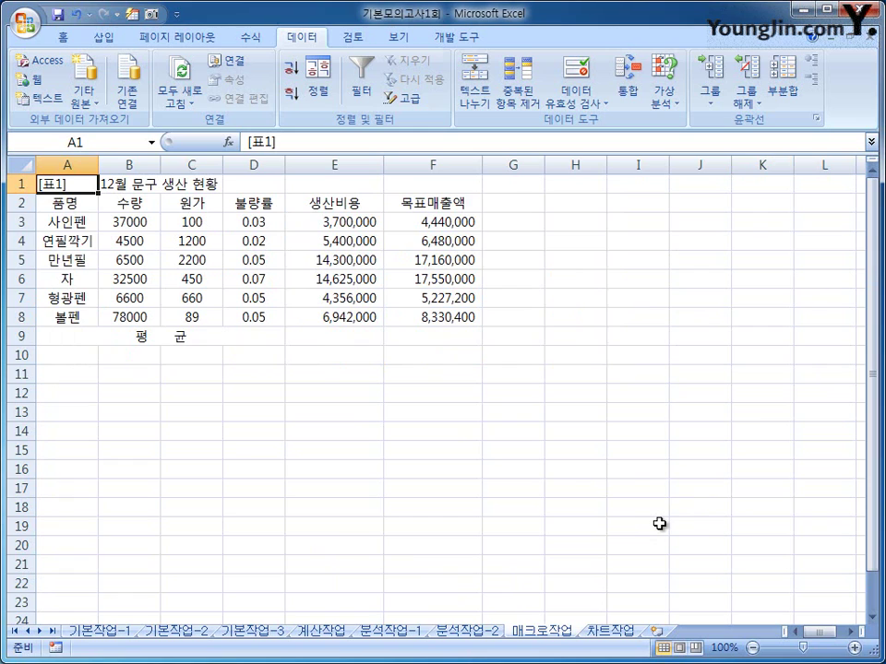
pyautogui.click(571, 338)
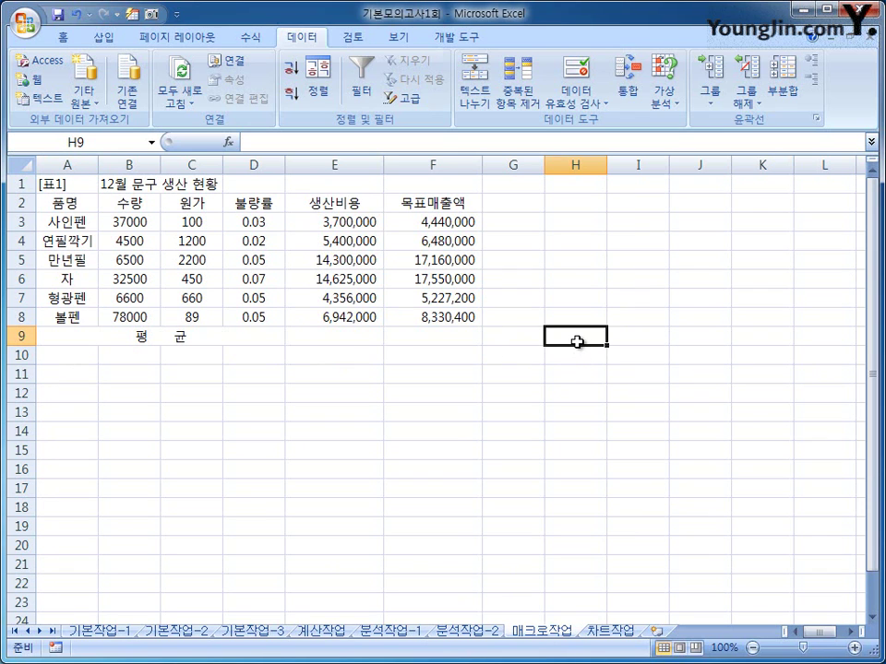
pyautogui.click(451, 39)
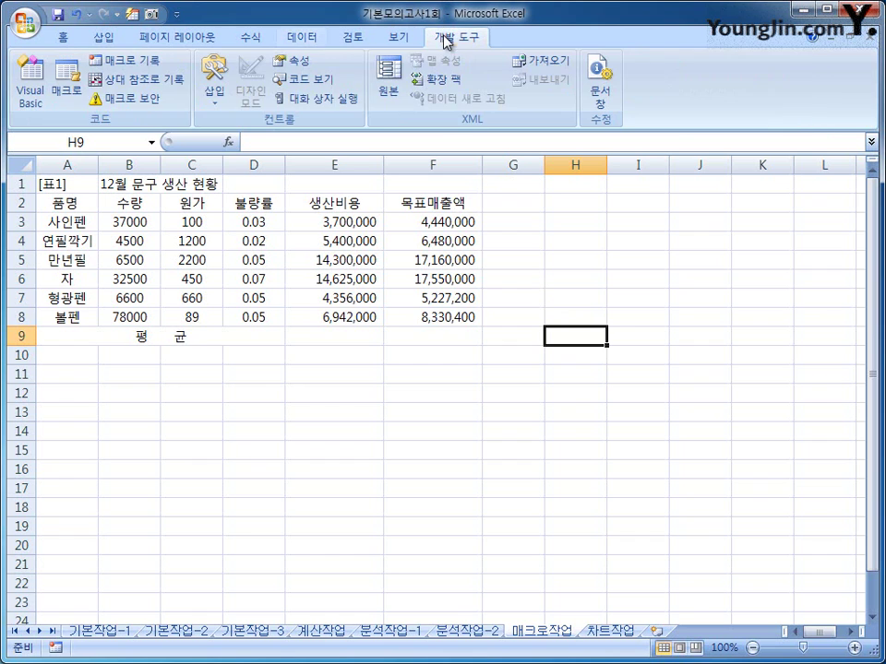
pyautogui.click(120, 60)
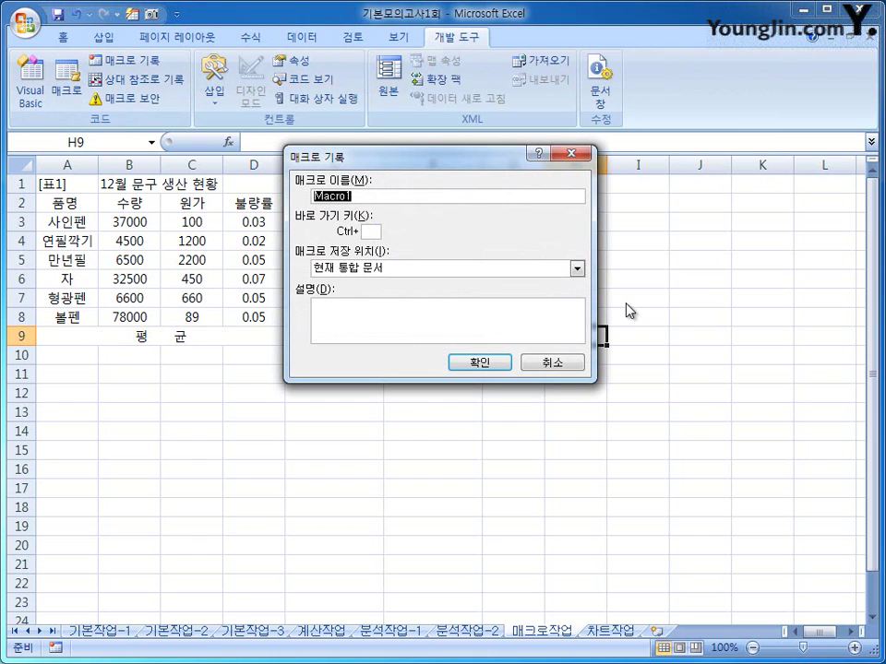
pyautogui.write('ㅅ')
pyautogui.press('BackSpace')
pyautogui.write('평ㄱ')
pyautogui.write('균')
pyautogui.click(498, 361)
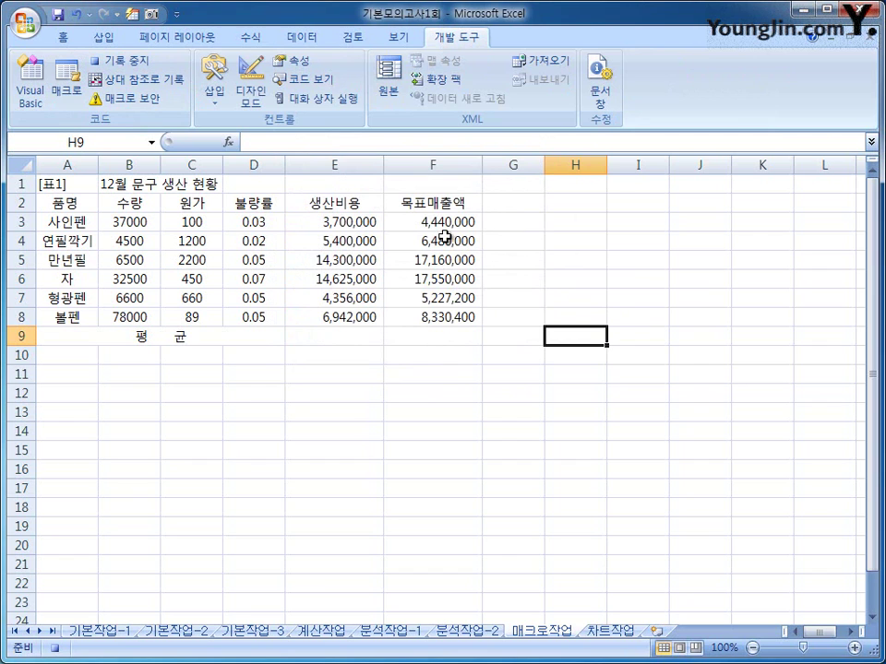
# - Fill E9:F9 with the averages of the 생산비용 and 목표매출액 columns, and stop recording the macro
pyautogui.click(349, 224)
pyautogui.moveTo(350, 224); pyautogui.dragTo(419, 336)
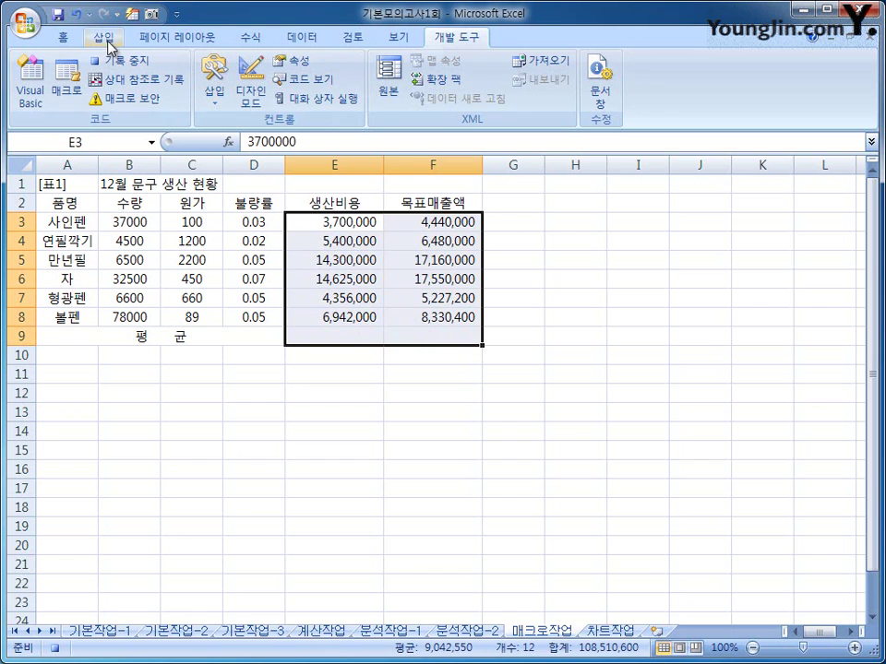
pyautogui.click(242, 39)
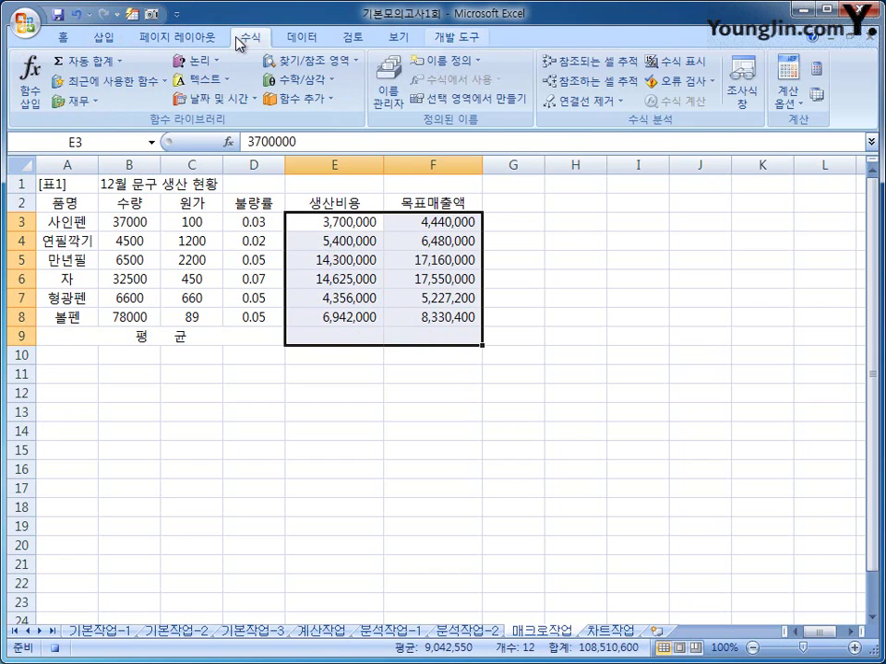
pyautogui.click(121, 61)
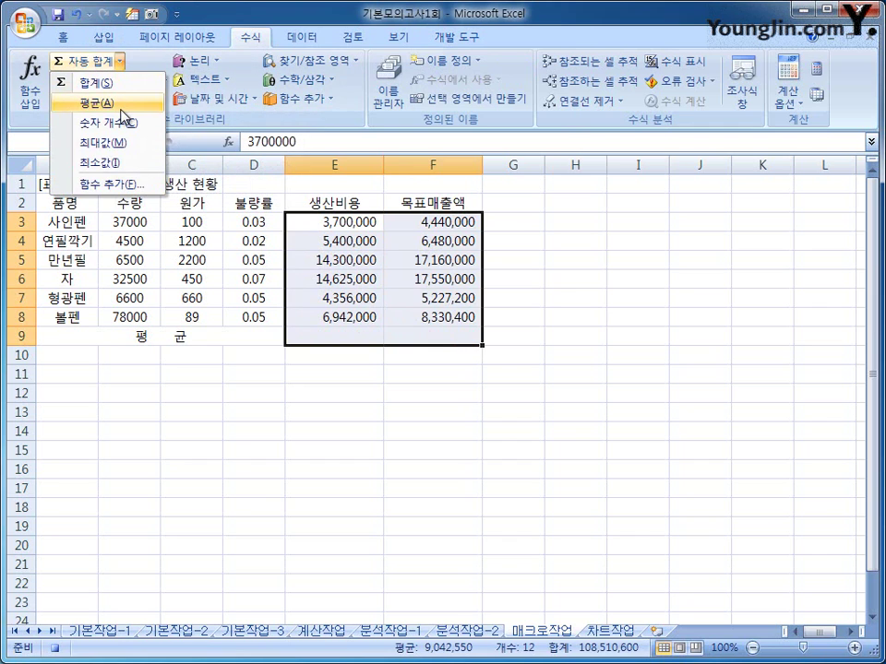
pyautogui.click(120, 102)
pyautogui.click(362, 338)
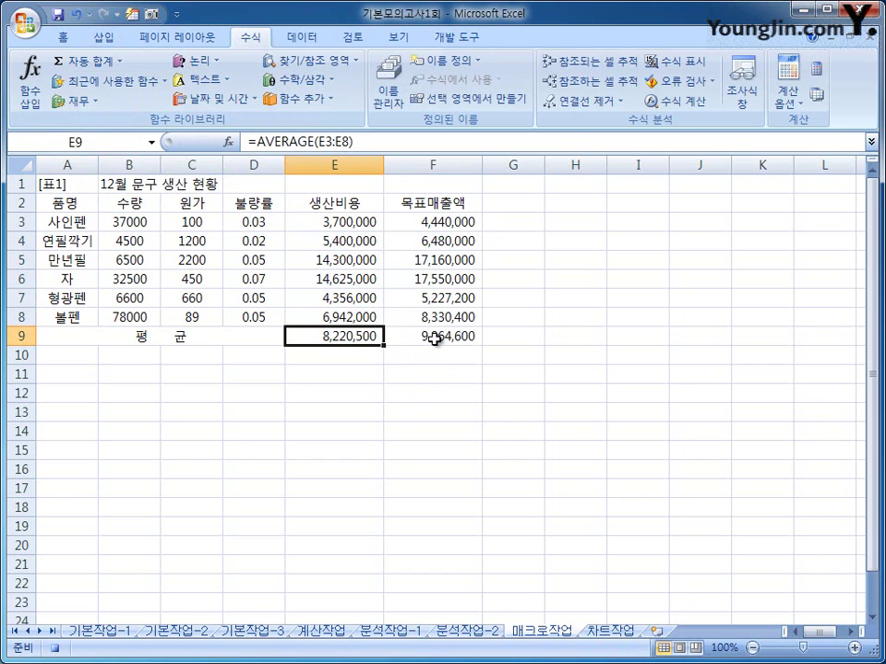
pyautogui.click(450, 39)
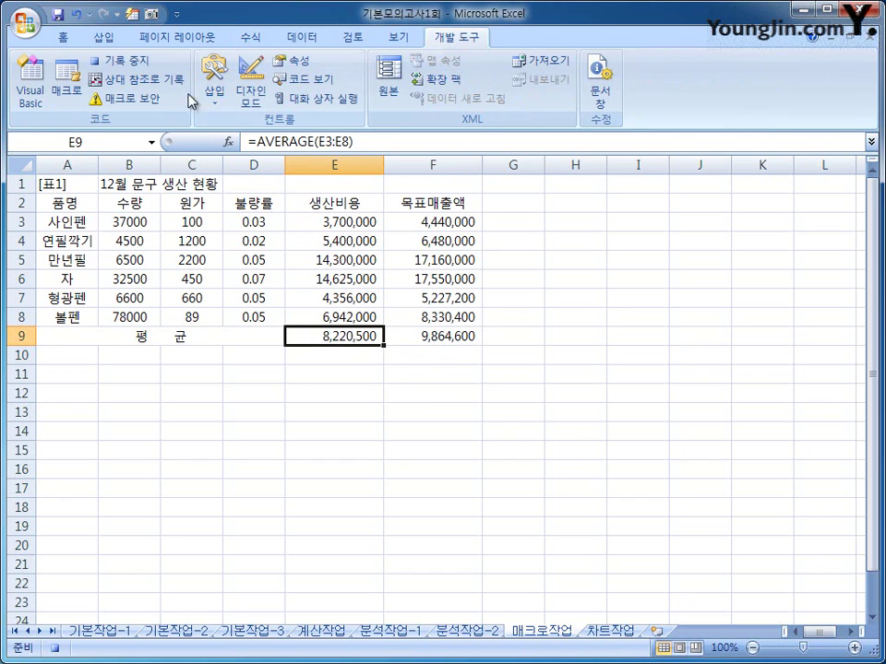
pyautogui.click(143, 65)
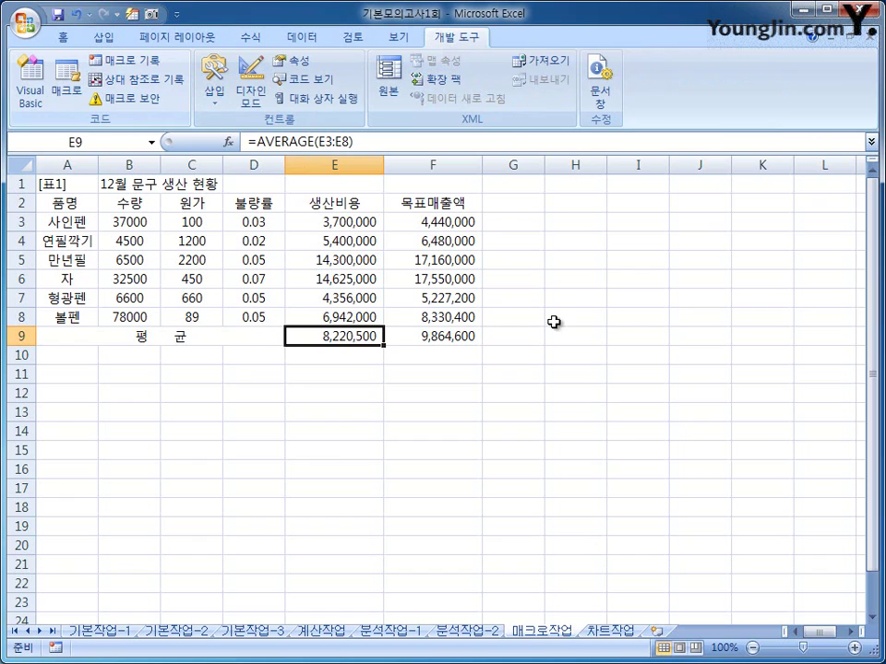
pyautogui.click(620, 431)
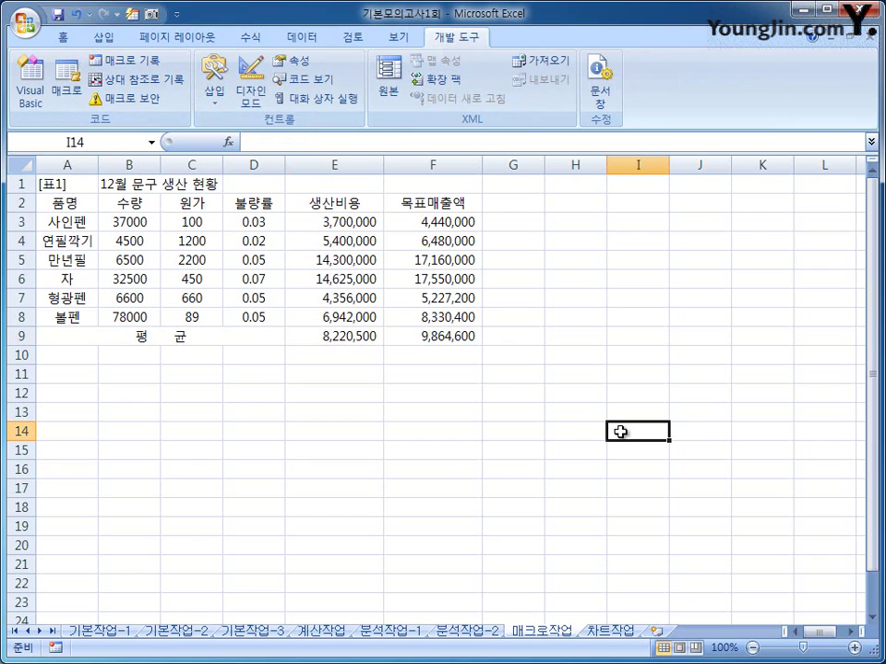
# - Draw a 빗면 (bevel) shape about 1.16 cm high and 1.91 cm wide around G4:G5 and label it 평균
pyautogui.click(104, 39)
pyautogui.click(188, 92)
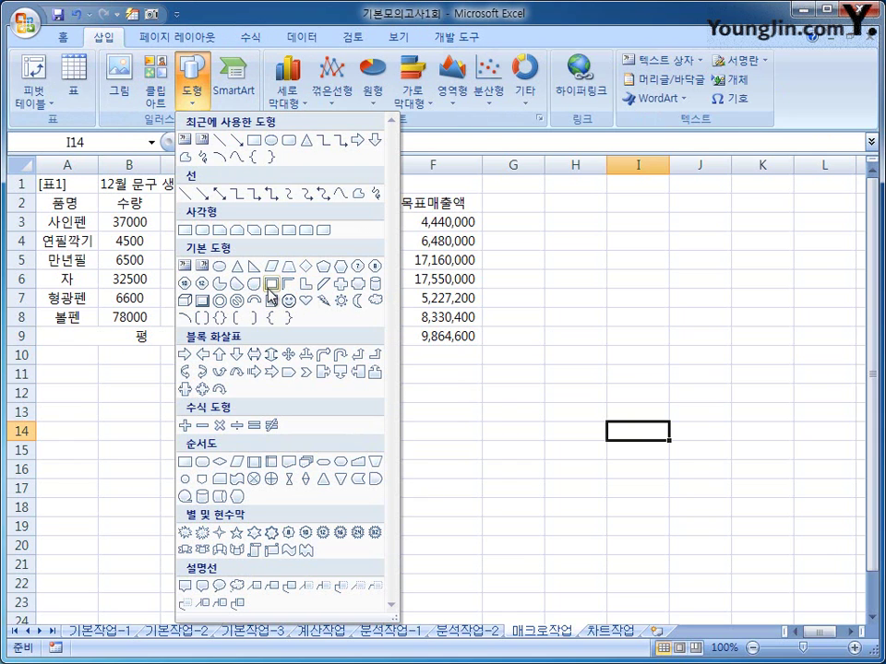
pyautogui.click(204, 302)
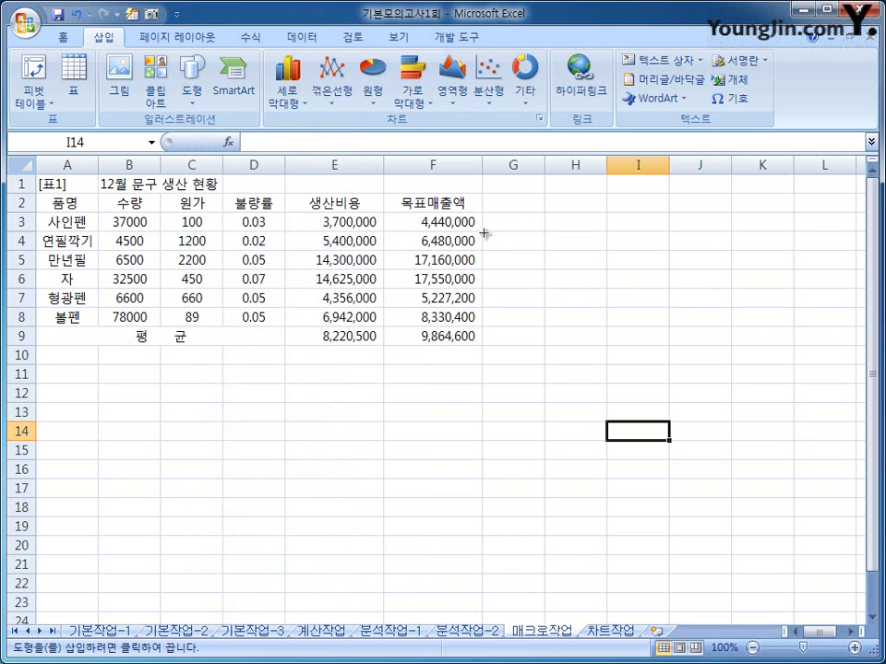
pyautogui.moveTo(484, 231); pyautogui.dragTo(542, 267)
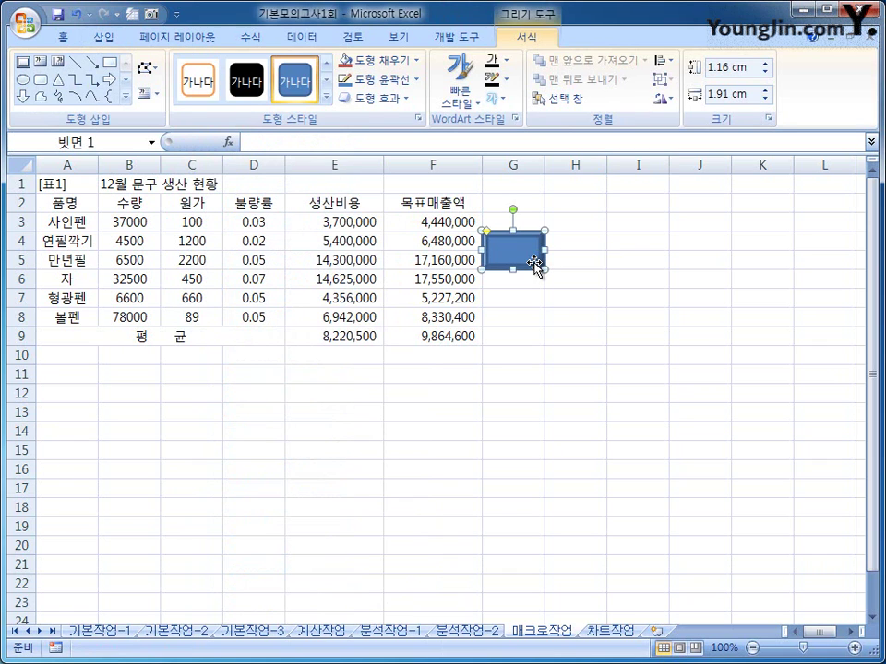
pyautogui.write('평균')
# - Assign the 평균 macro to the bevel shape labelled 평균
pyautogui.click(536, 264)
pyautogui.rightClick(535, 264)
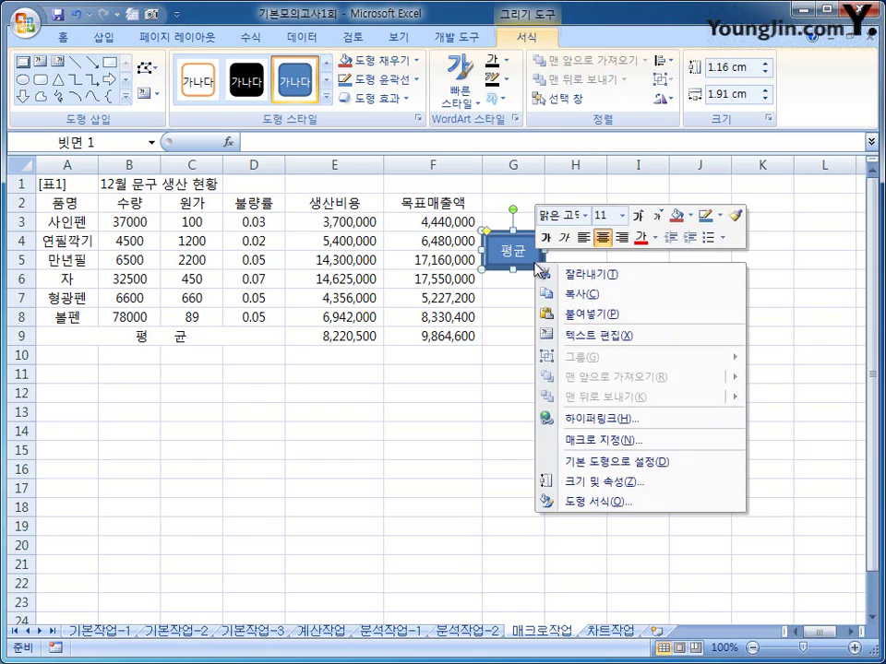
pyautogui.click(710, 442)
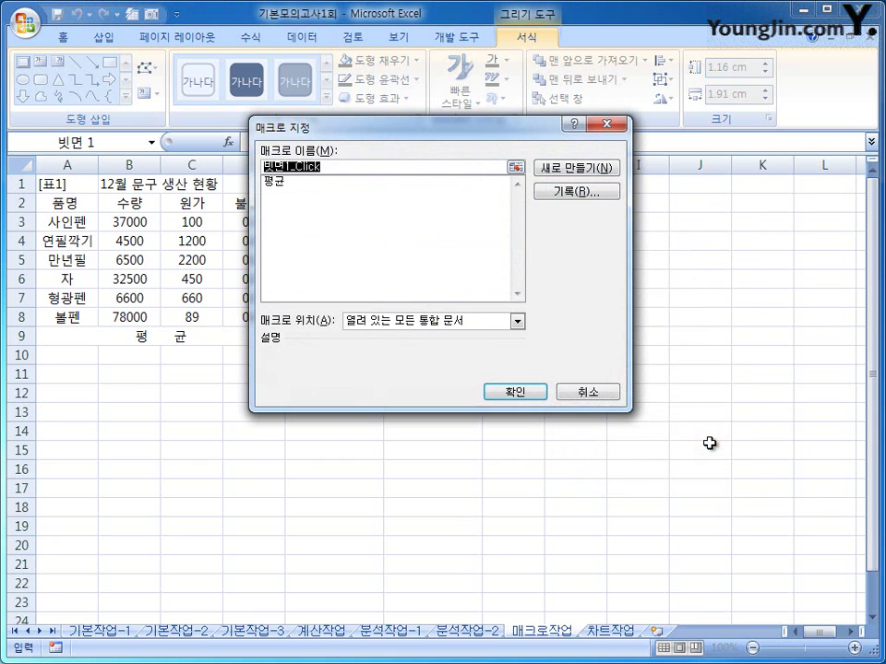
pyautogui.click(275, 182)
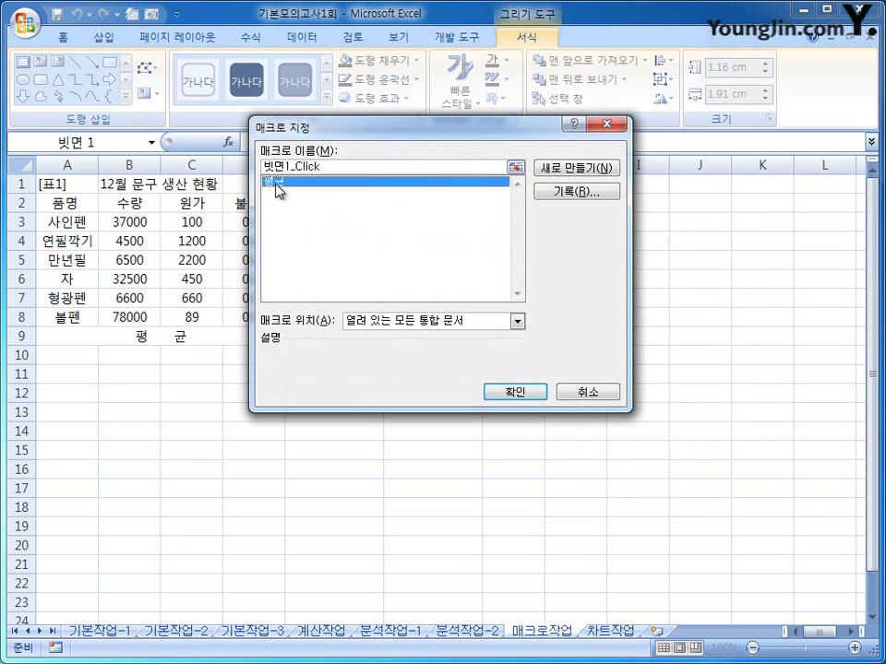
pyautogui.click(524, 392)
pyautogui.click(684, 413)
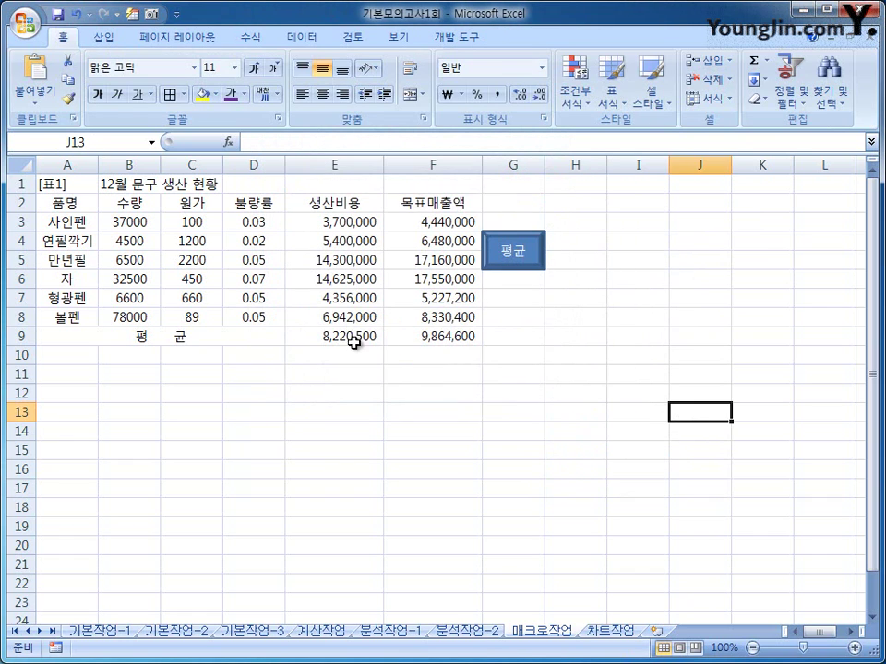
# - Clear the averages in E9:F9 and run the 평균 macro from its bevel shape to refill them
pyautogui.moveTo(352, 338); pyautogui.dragTo(431, 336)
pyautogui.press('Delete')
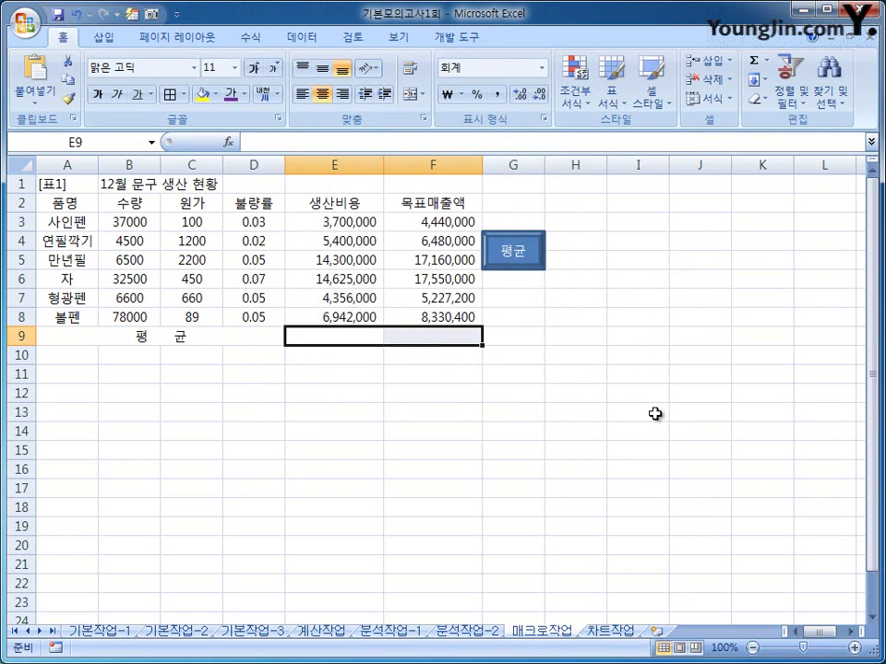
pyautogui.click(653, 411)
pyautogui.click(512, 263)
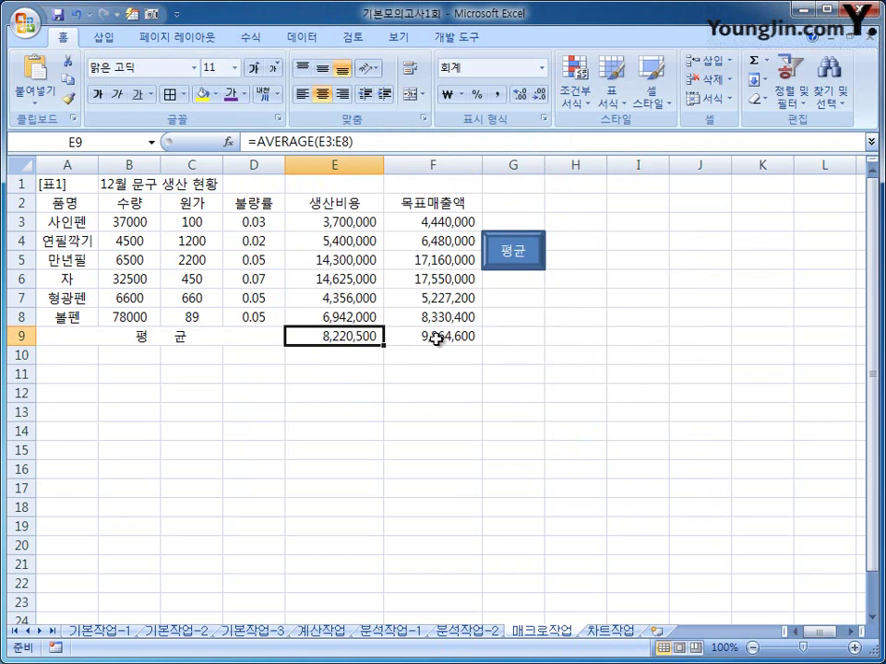
pyautogui.click(617, 395)
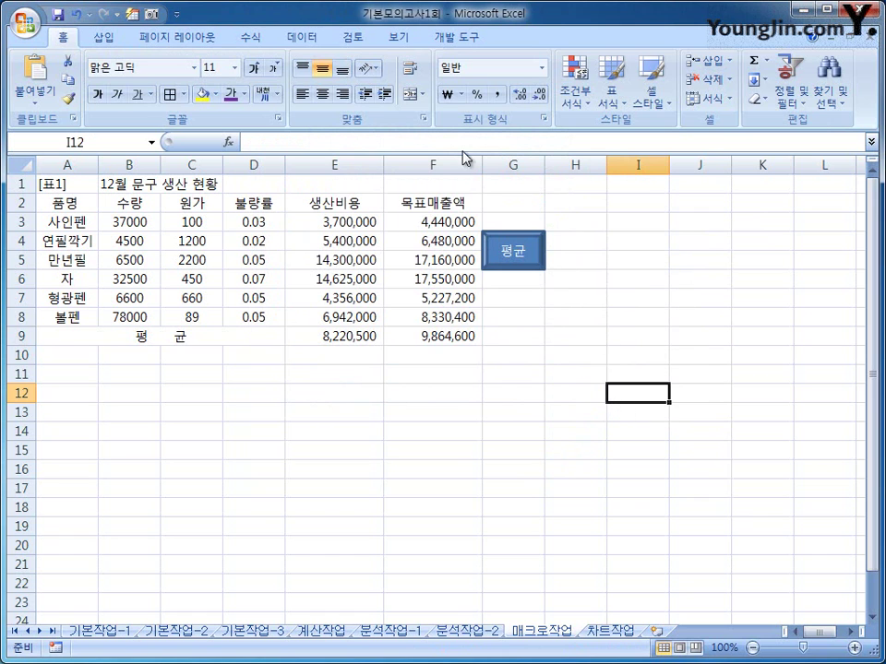
# - Start recording a macro named 서식, stored in the current workbook (현재 통합 문서)
pyautogui.click(471, 37)
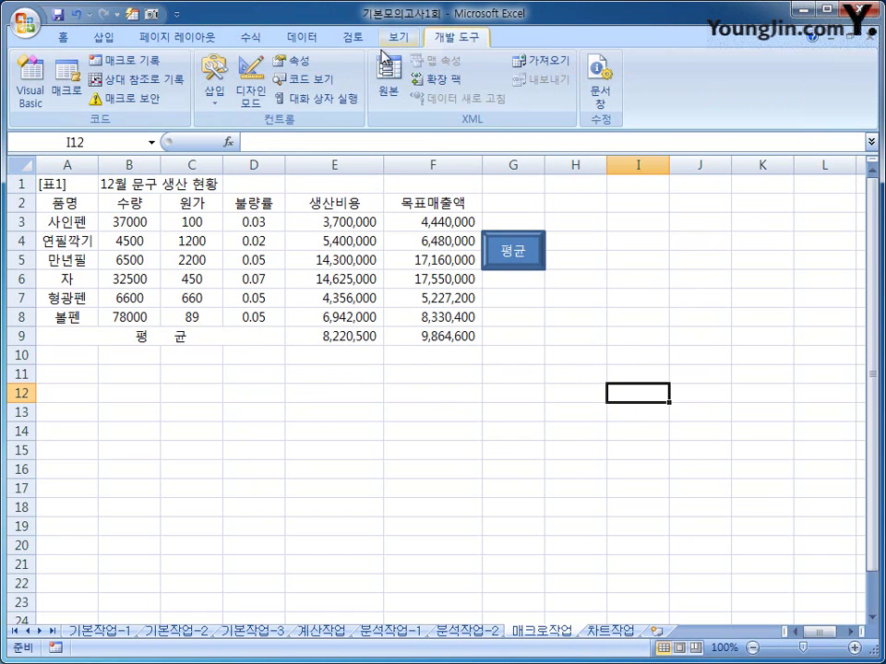
pyautogui.click(139, 60)
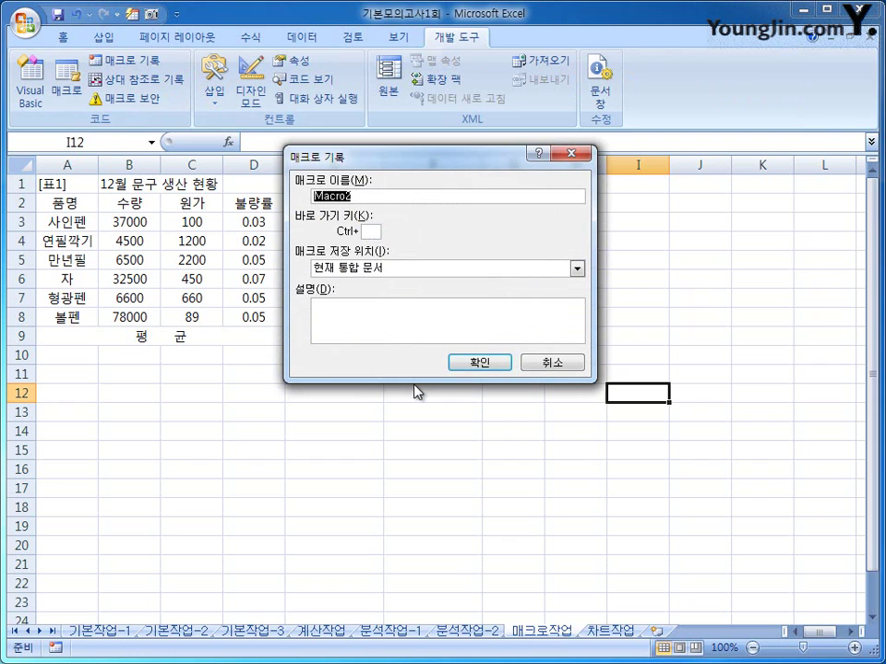
pyautogui.write('서식')
pyautogui.click(468, 364)
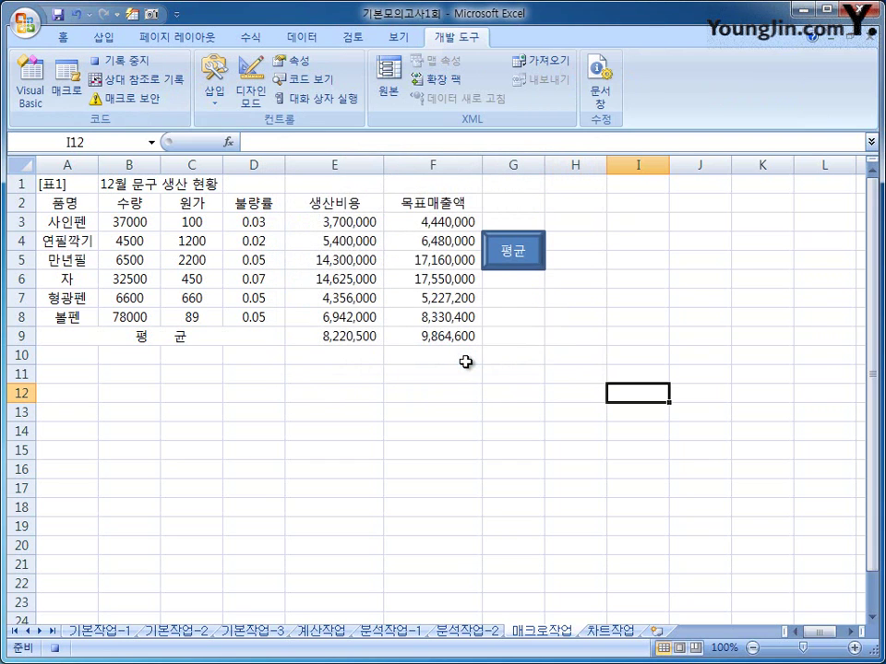
# - Apply 모든 테두리 (all borders) to the table range A2:F9
pyautogui.moveTo(62, 203); pyautogui.dragTo(422, 338)
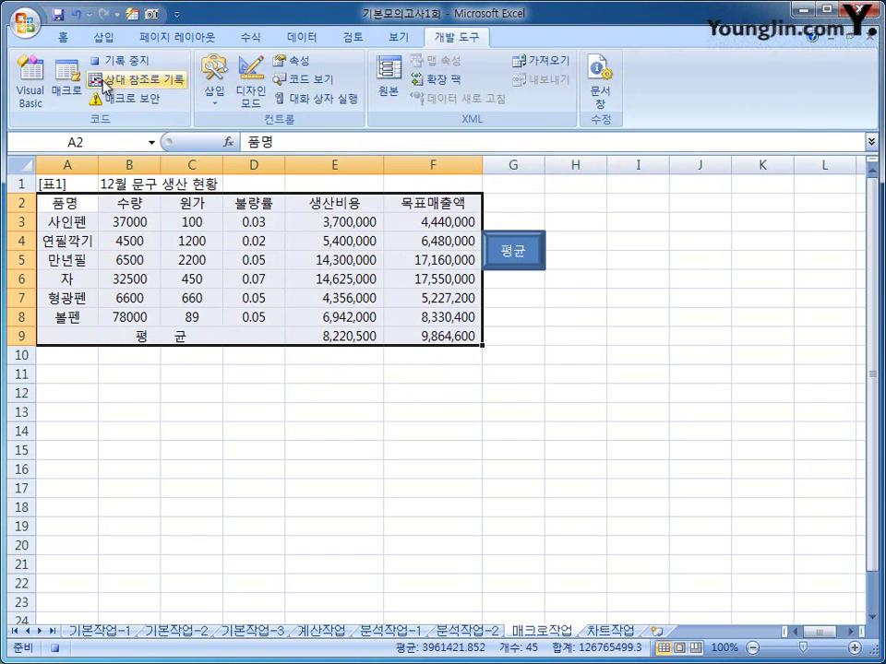
pyautogui.click(65, 37)
pyautogui.click(182, 95)
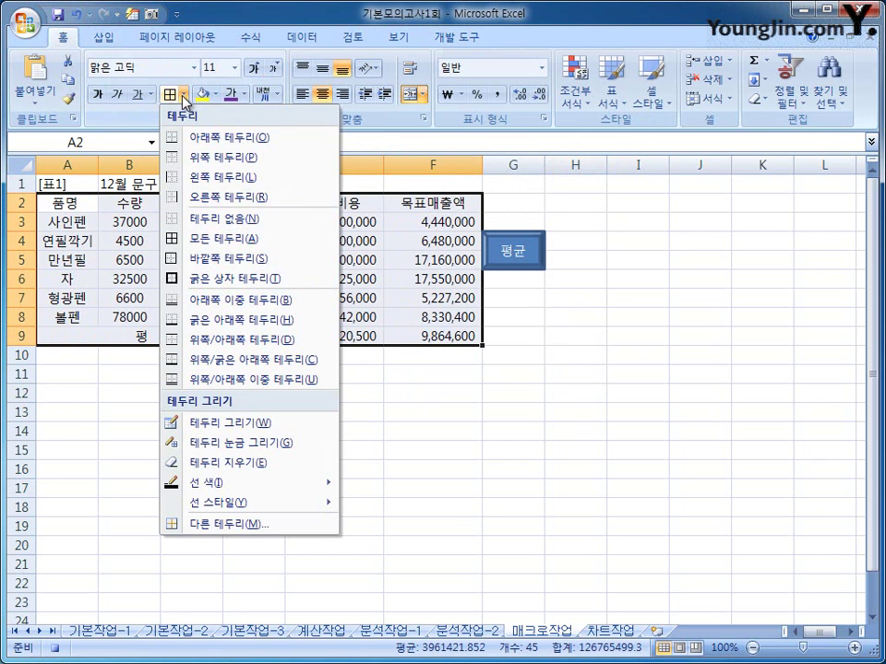
pyautogui.click(263, 243)
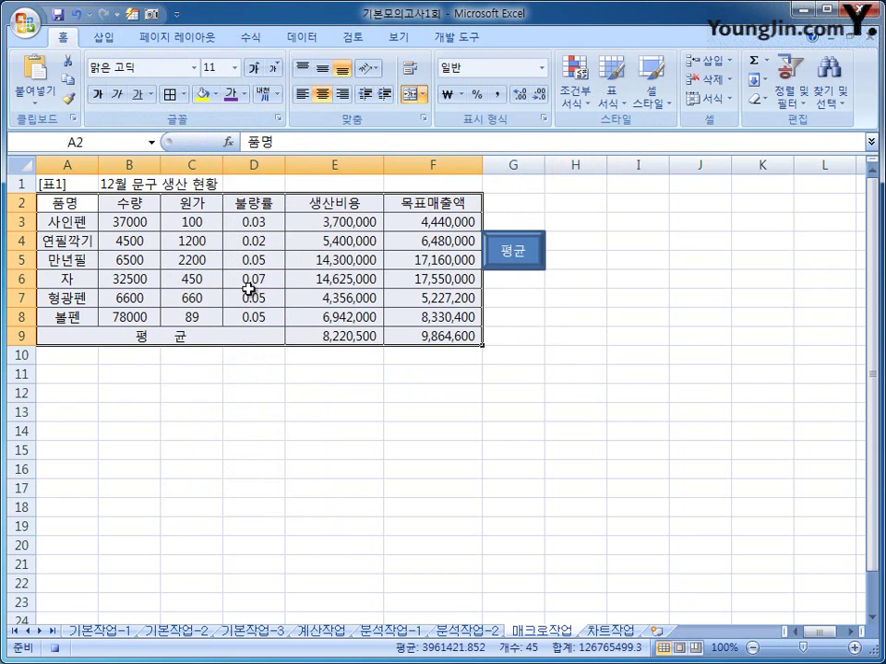
# - Fill the header row A2:F2 with the standard yellow colour and stop recording the macro
pyautogui.moveTo(51, 202); pyautogui.dragTo(428, 208)
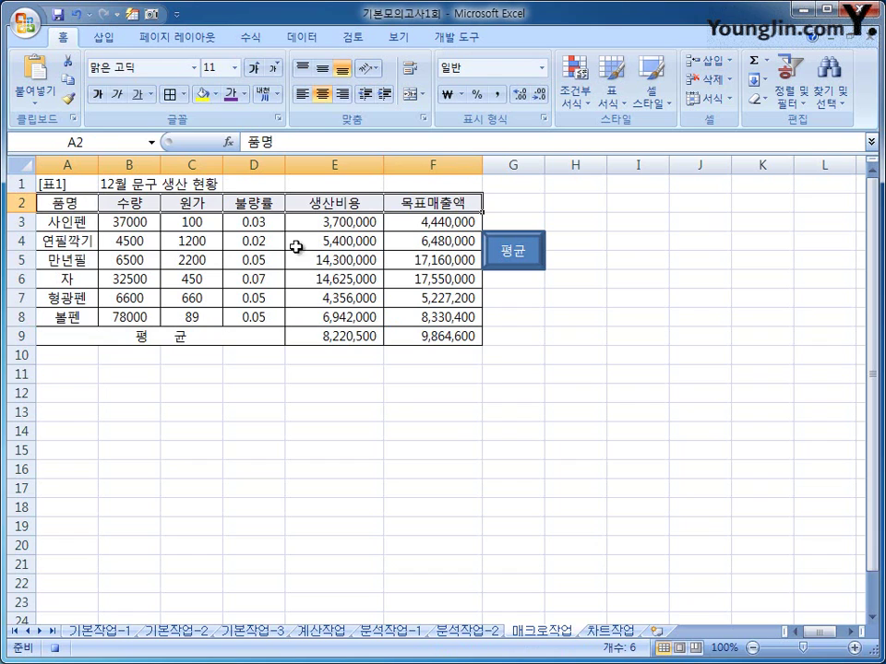
pyautogui.click(216, 96)
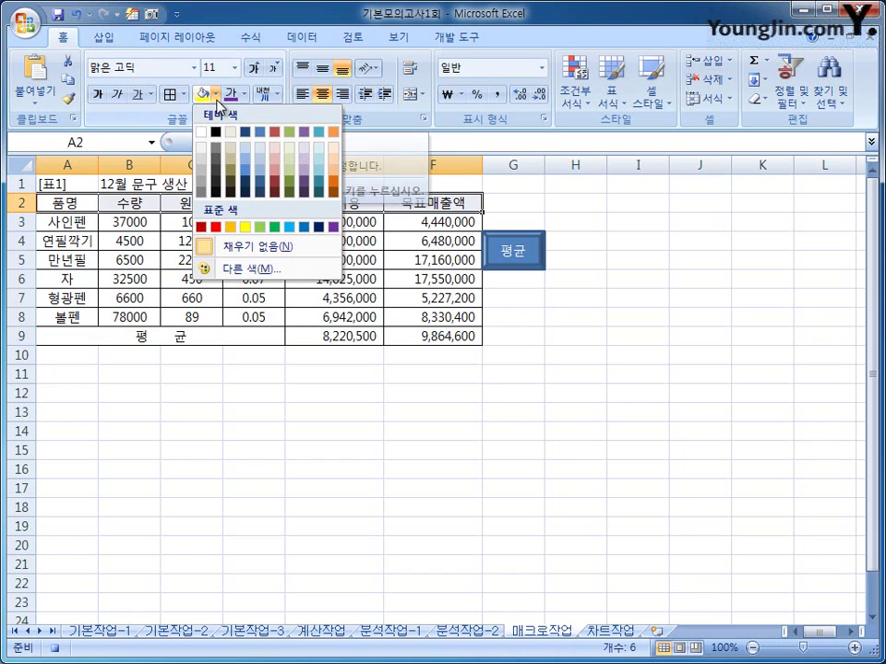
pyautogui.click(247, 228)
pyautogui.click(385, 207)
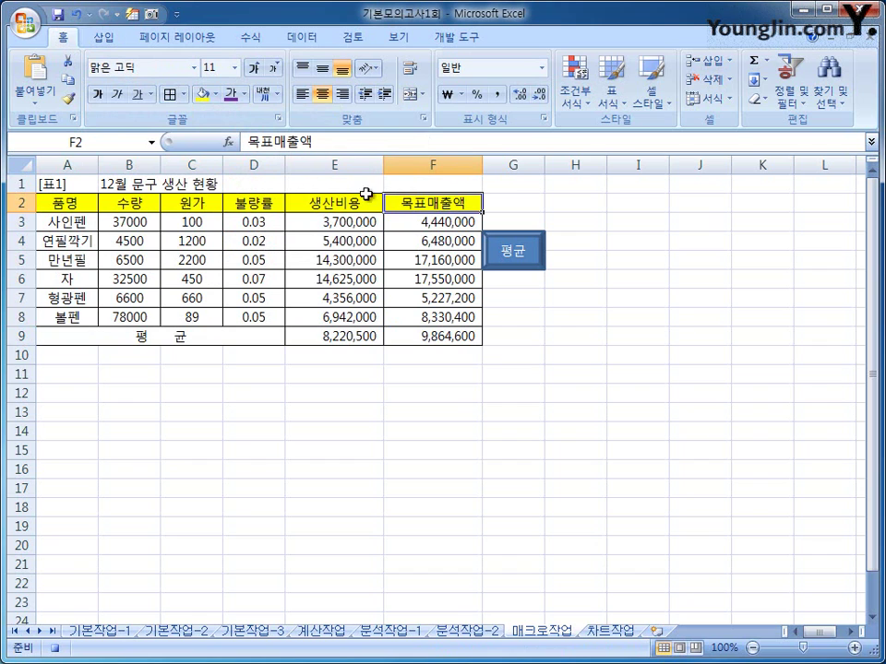
pyautogui.click(442, 38)
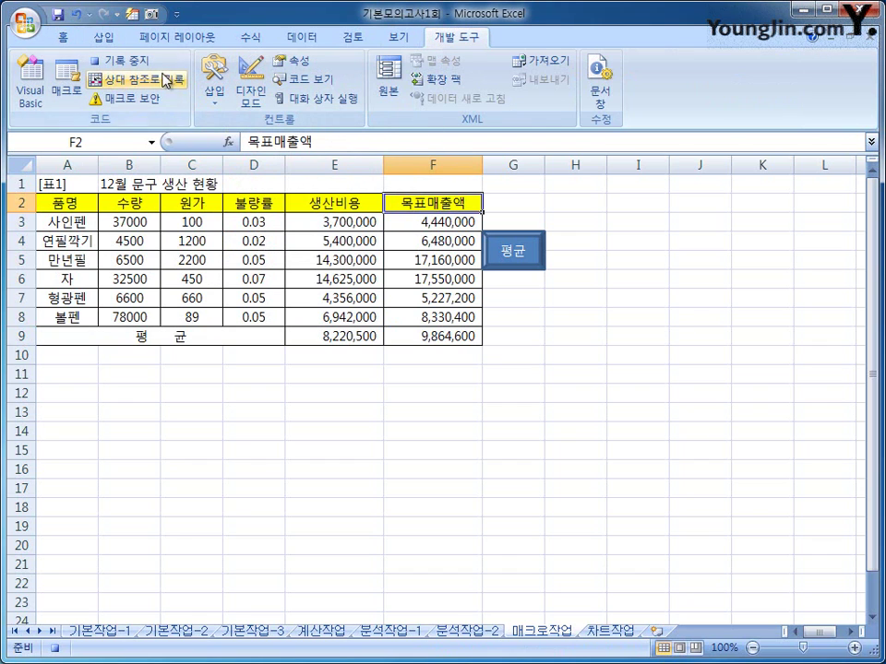
pyautogui.click(118, 61)
pyautogui.click(638, 397)
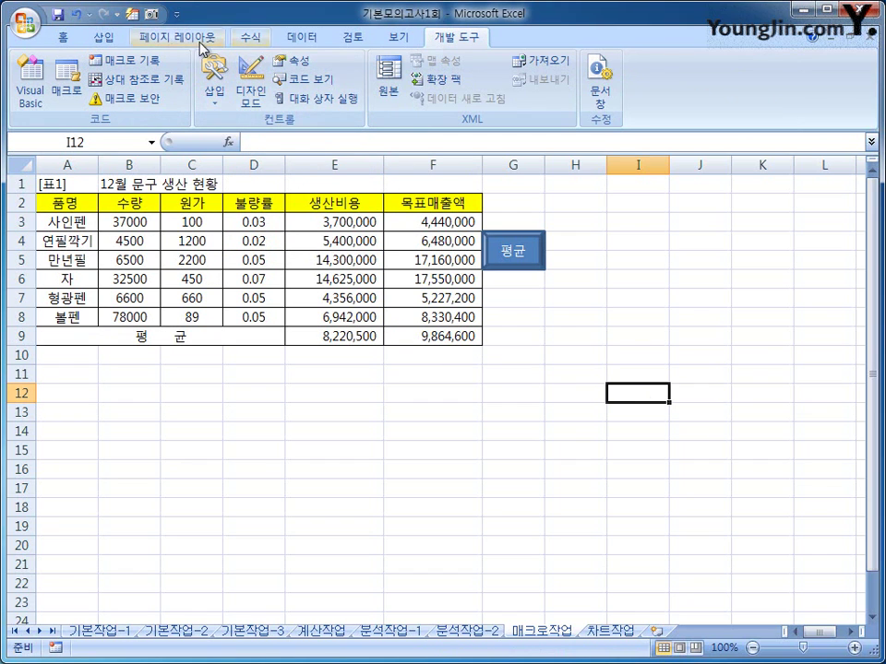
# - Draw a rounded rectangle about 1.16 cm high and 1.91 cm wide over G7:G8 and label it 서식
pyautogui.click(111, 39)
pyautogui.click(199, 103)
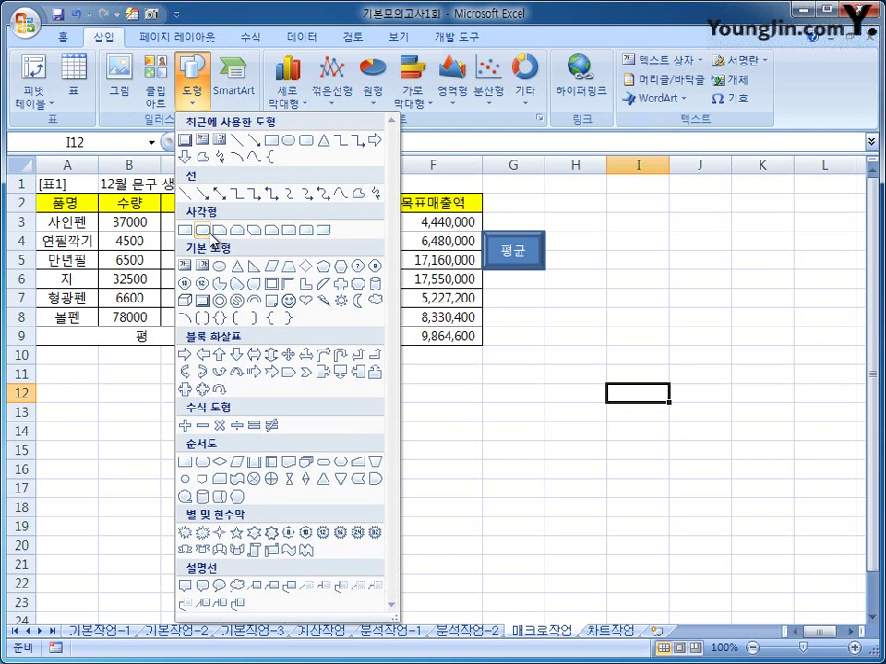
pyautogui.click(213, 238)
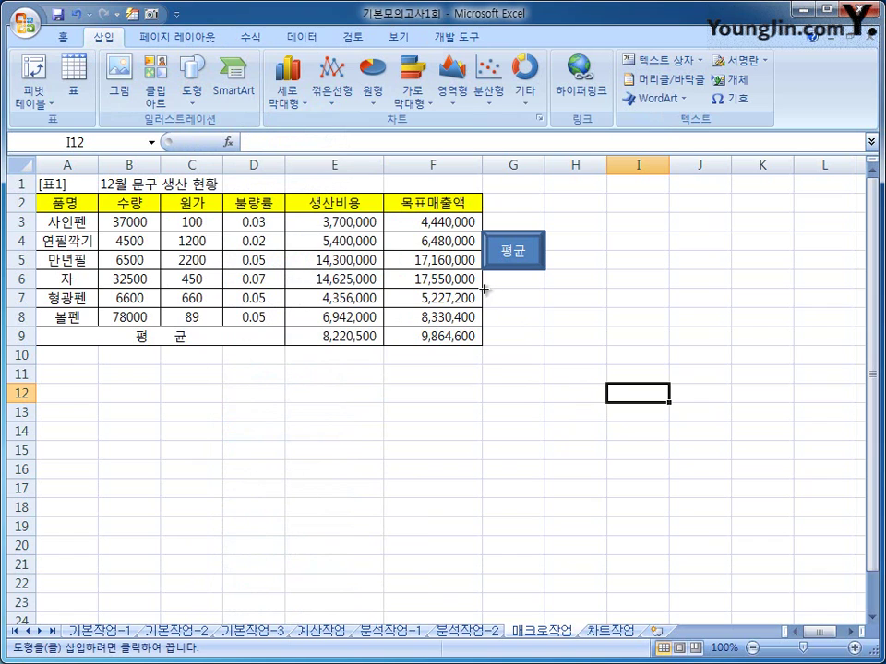
pyautogui.moveTo(484, 290); pyautogui.dragTo(526, 329)
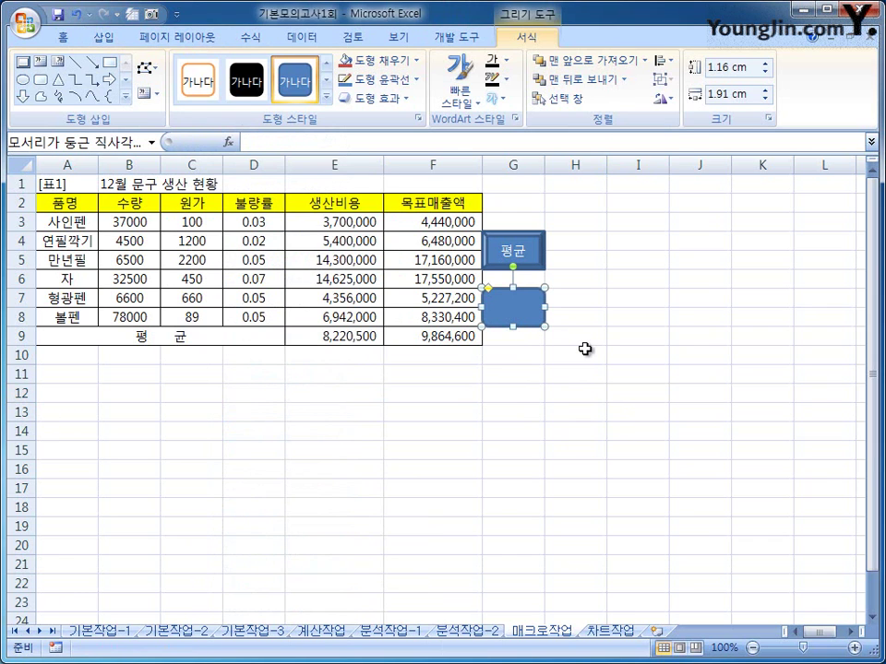
pyautogui.write('ㅅㅓ식')
pyautogui.click(585, 349)
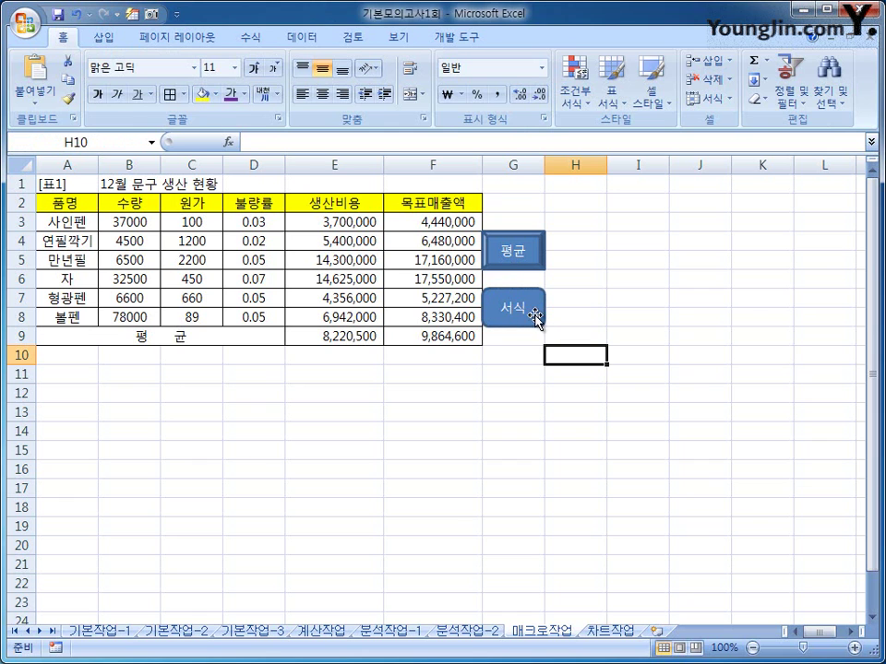
# - Assign the 서식 macro to the rounded rectangle labelled 서식
pyautogui.rightClick(534, 312)
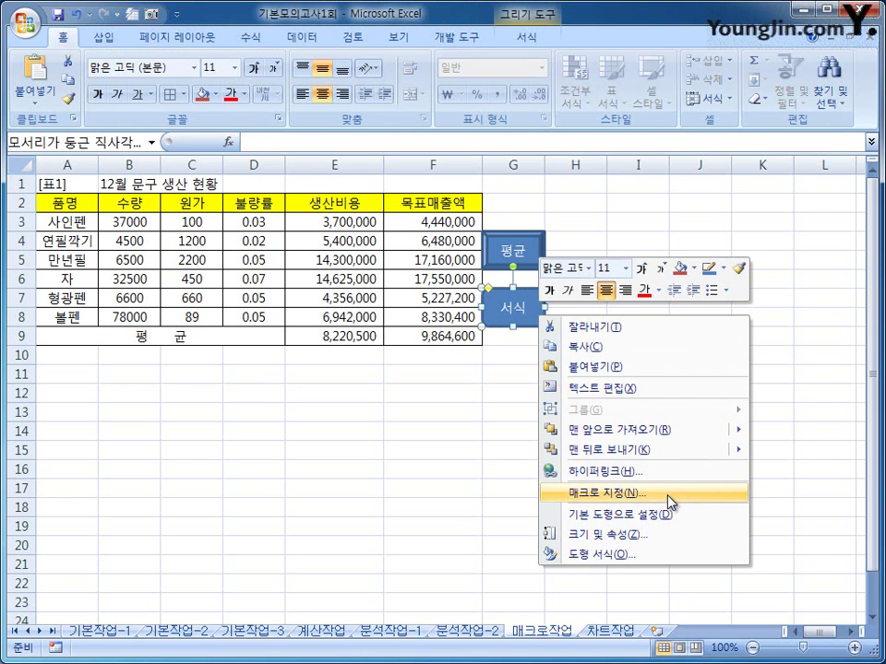
pyautogui.click(671, 495)
pyautogui.click(287, 182)
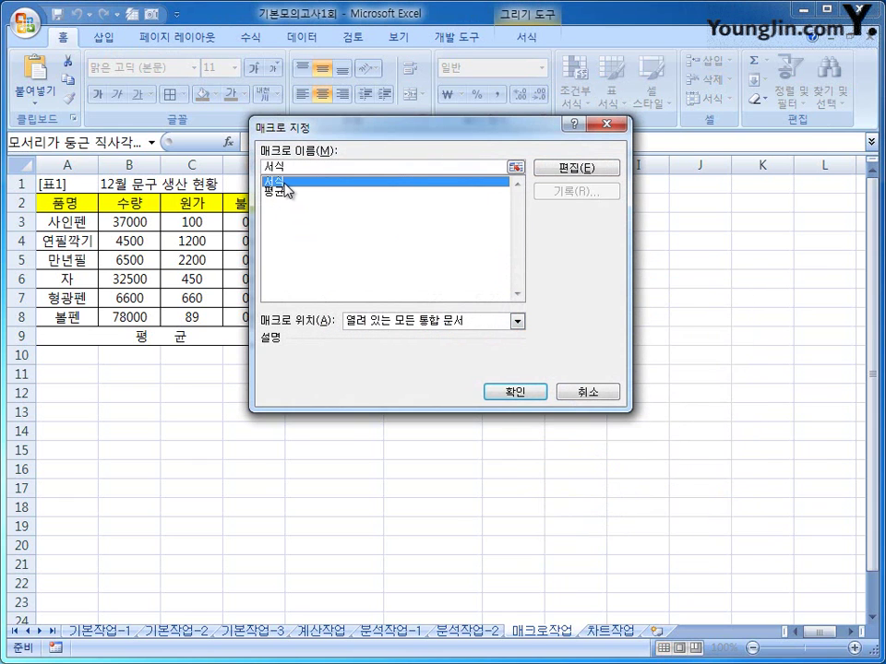
pyautogui.click(526, 395)
pyautogui.click(676, 456)
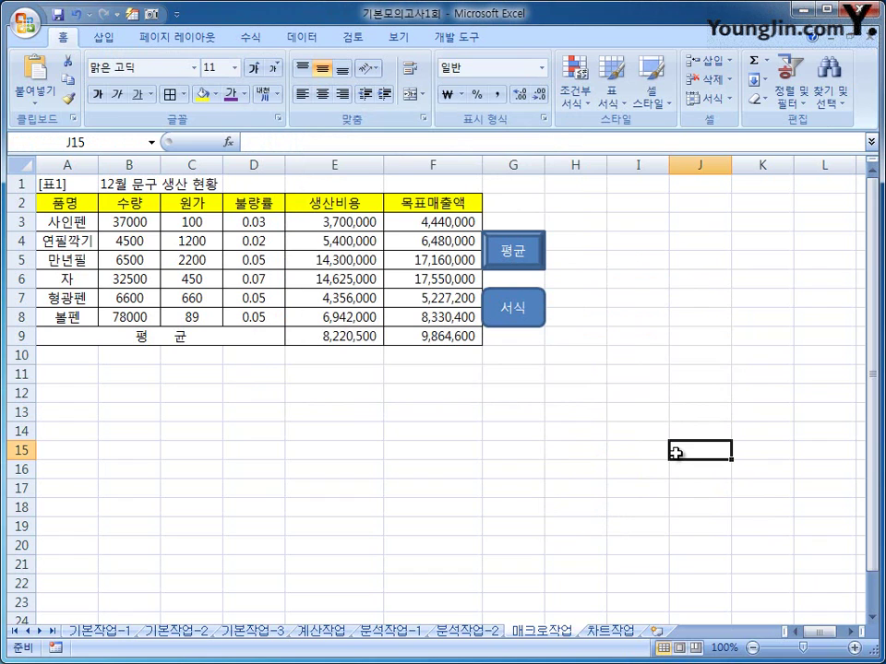
# - Insert a 2-D clustered column chart from A2:C9 on the 차트작업 sheet
pyautogui.click(610, 631)
pyautogui.click(599, 438)
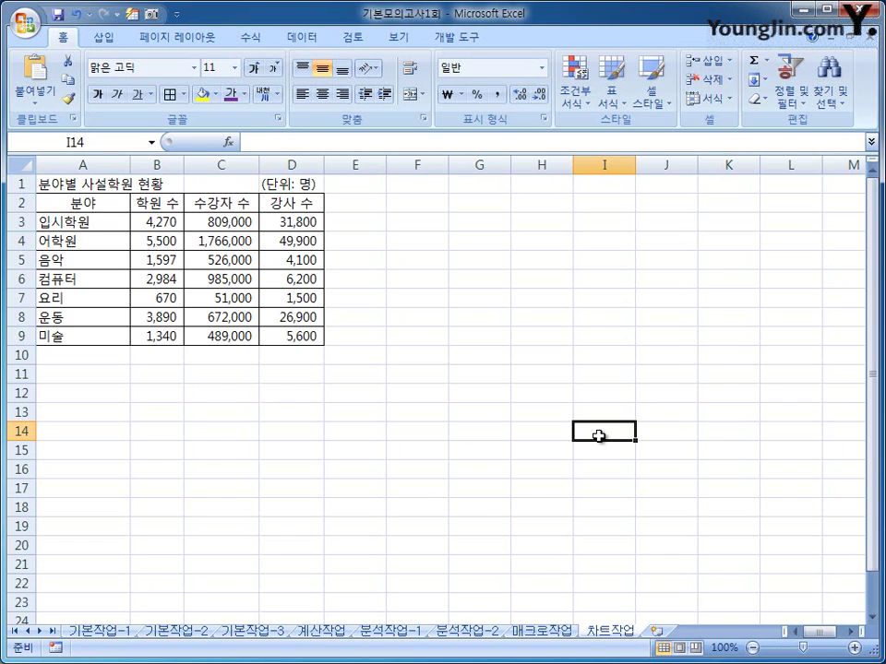
pyautogui.moveTo(75, 199); pyautogui.dragTo(87, 345)
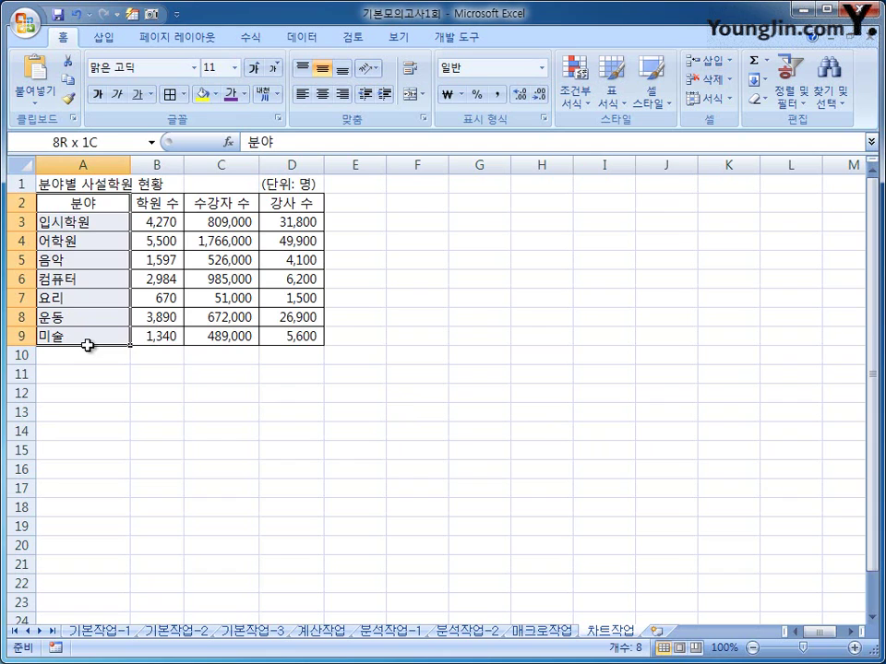
pyautogui.moveTo(88, 345); pyautogui.dragTo(205, 342)
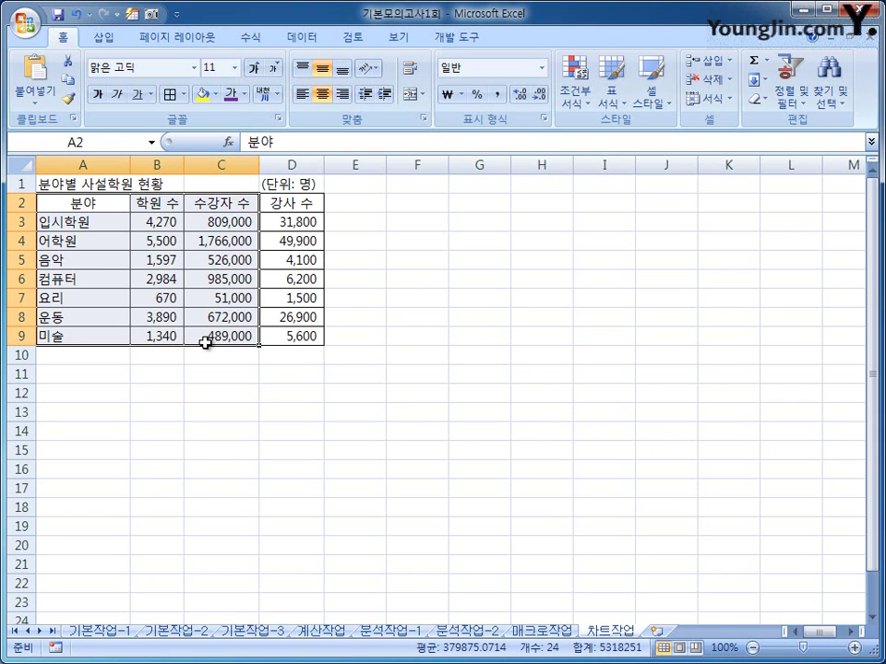
pyautogui.click(101, 38)
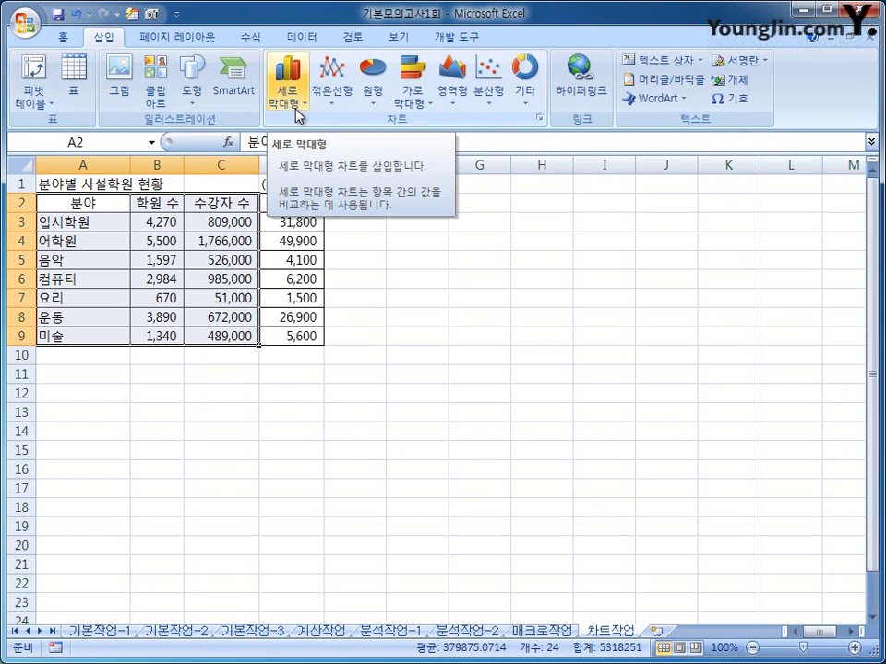
pyautogui.click(297, 108)
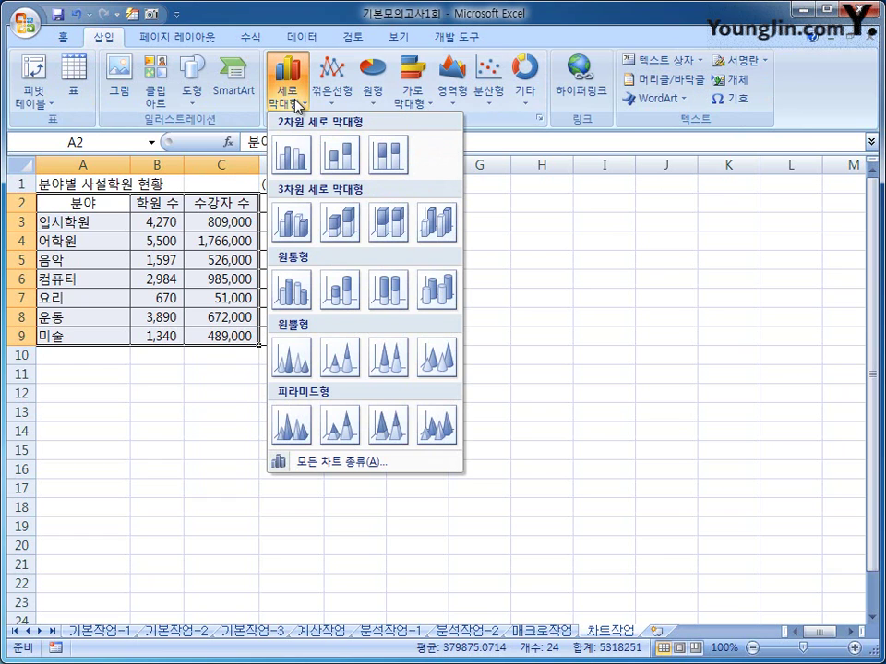
pyautogui.click(293, 155)
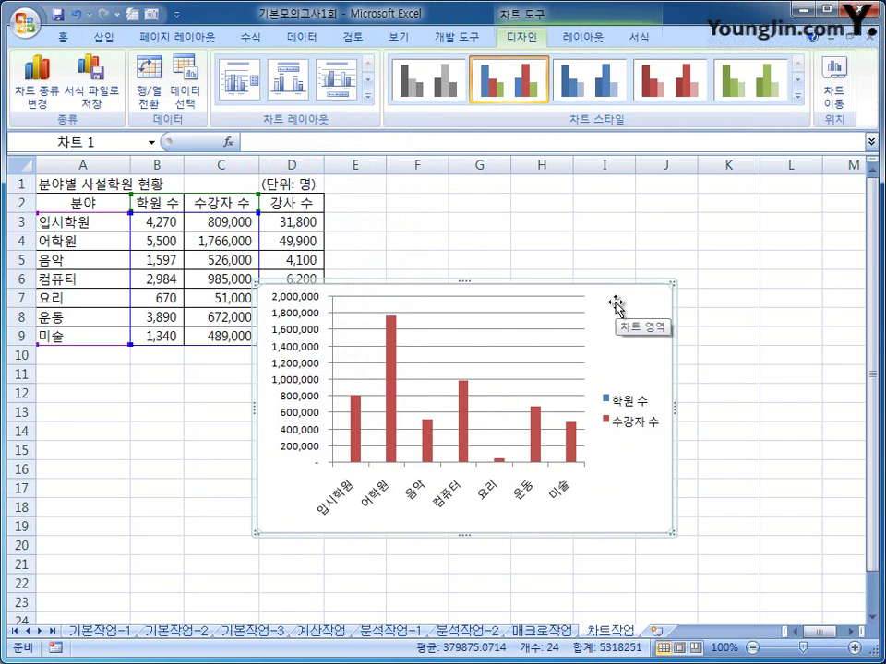
# - Move the chart below the table and resize it to cover the range A11:I28
pyautogui.scroll(-2, 615, 307)
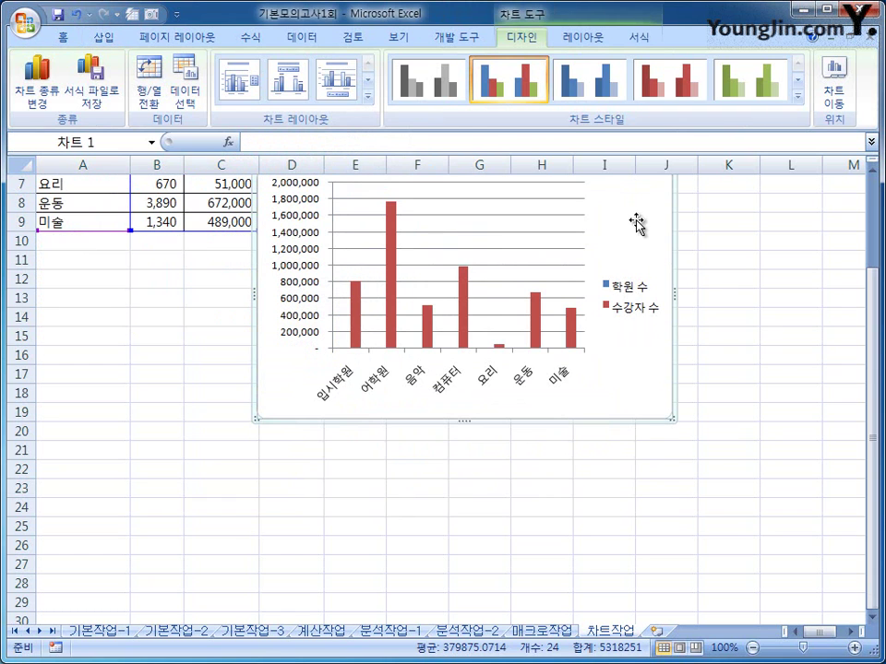
pyautogui.moveTo(637, 223); pyautogui.dragTo(427, 296)
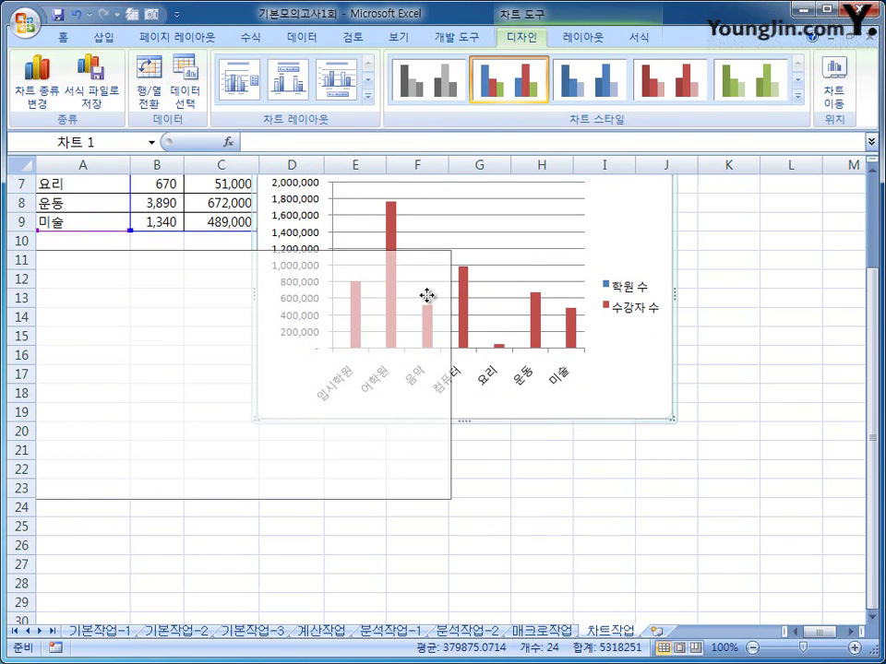
pyautogui.moveTo(426, 295); pyautogui.dragTo(426, 296)
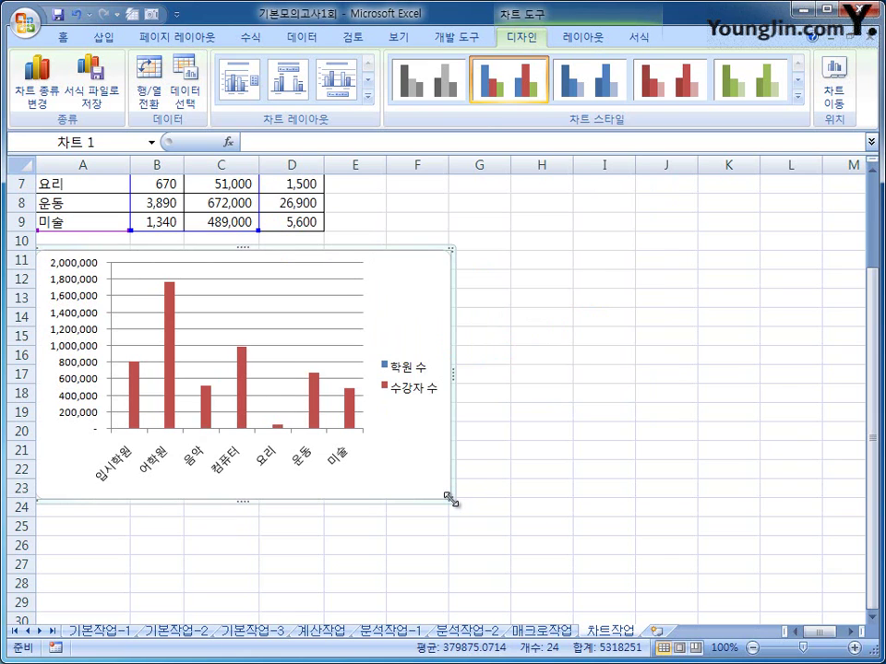
pyautogui.press('alt')
pyautogui.moveTo(449, 497); pyautogui.dragTo(629, 590)
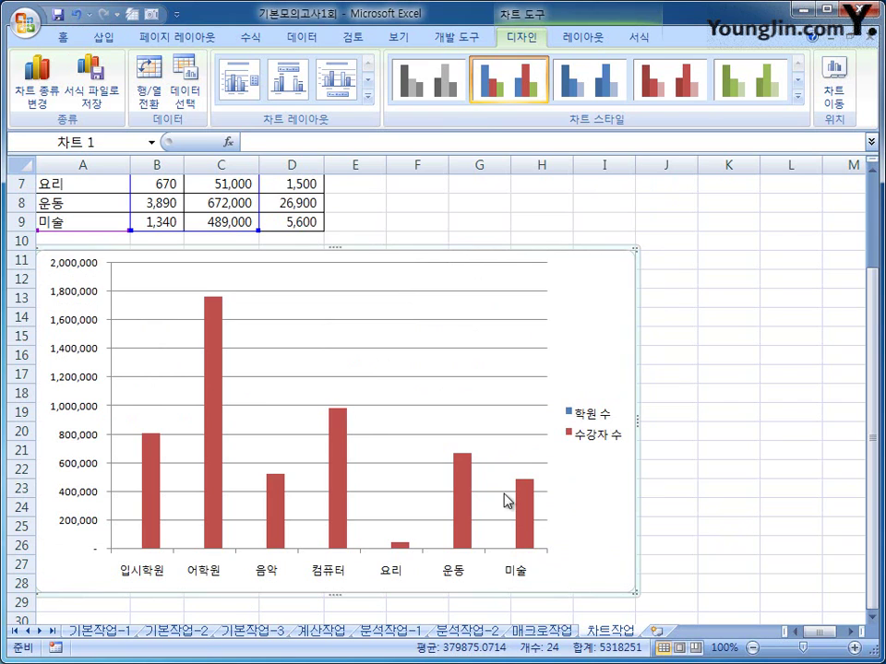
# - Change the 수강자 수 series in the chart to a line with markers (표식이 있는 꺾은선형)
pyautogui.click(218, 347)
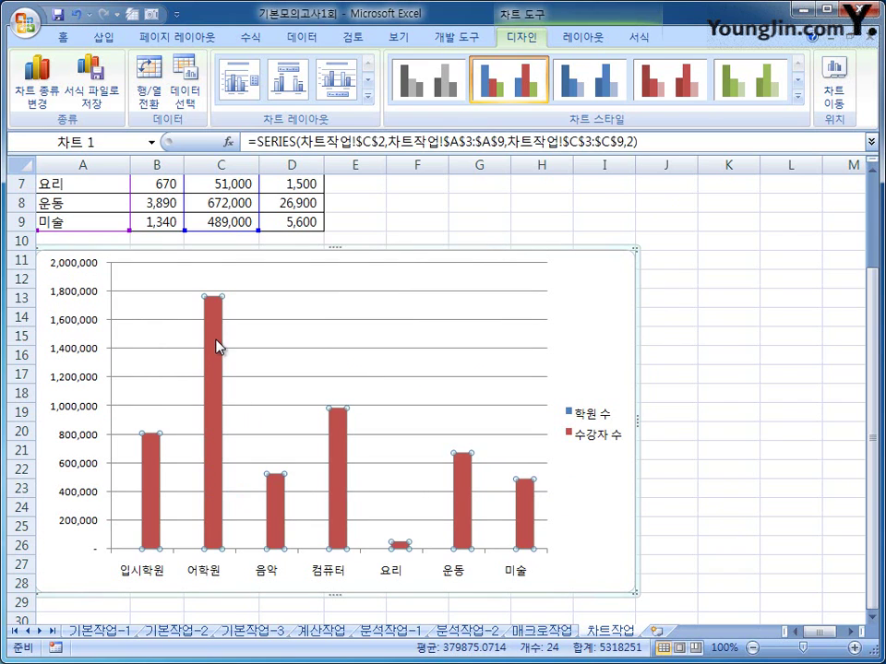
pyautogui.rightClick(217, 341)
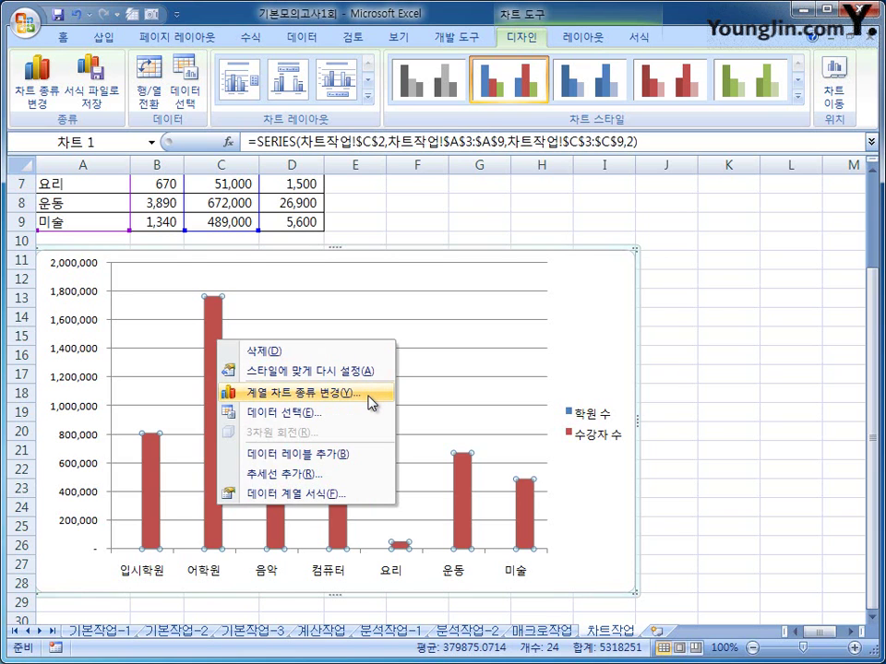
pyautogui.click(371, 403)
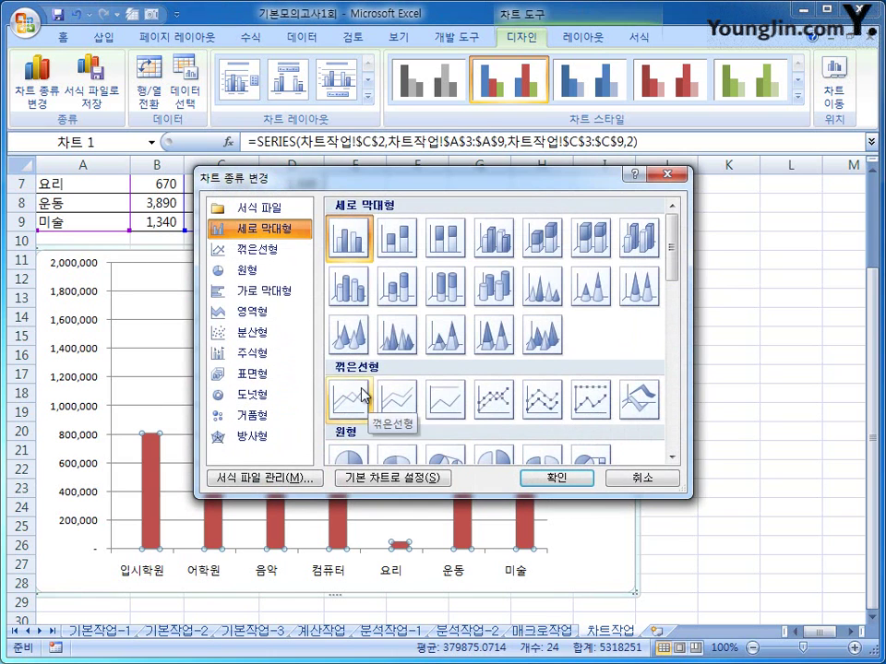
pyautogui.click(496, 411)
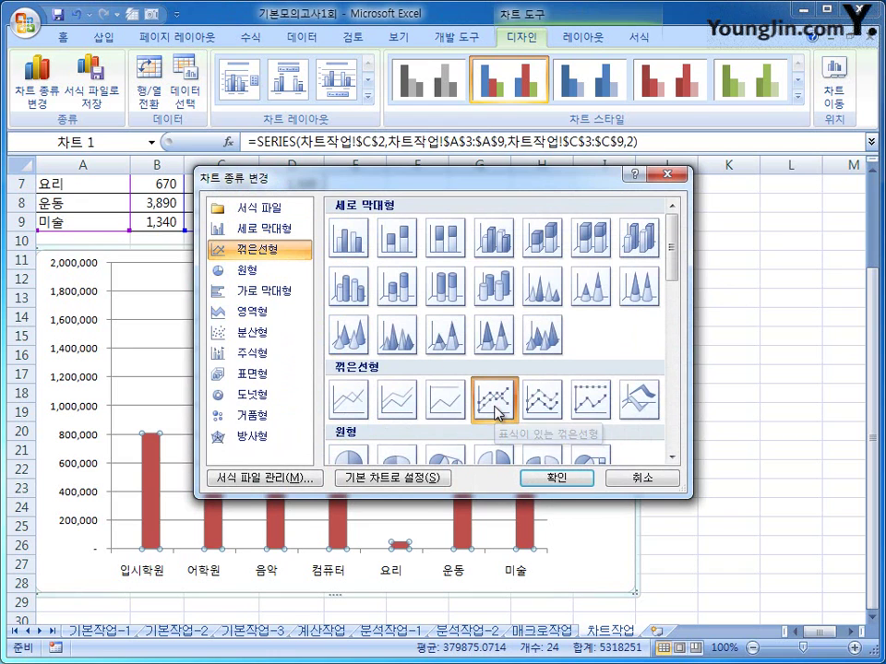
pyautogui.click(557, 479)
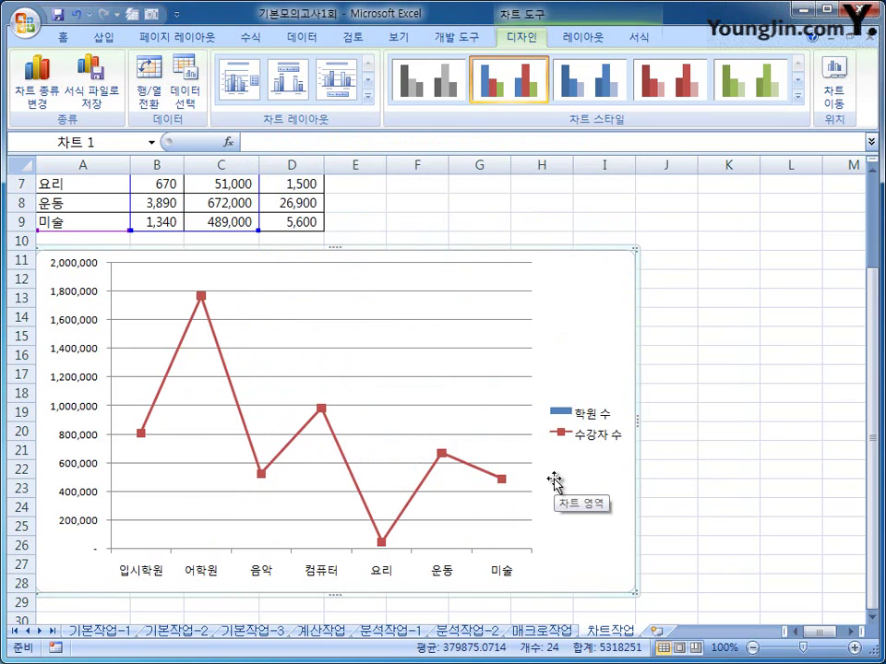
# - Plot the 수강자 수 line series on the secondary axis (보조 축)
pyautogui.click(229, 381)
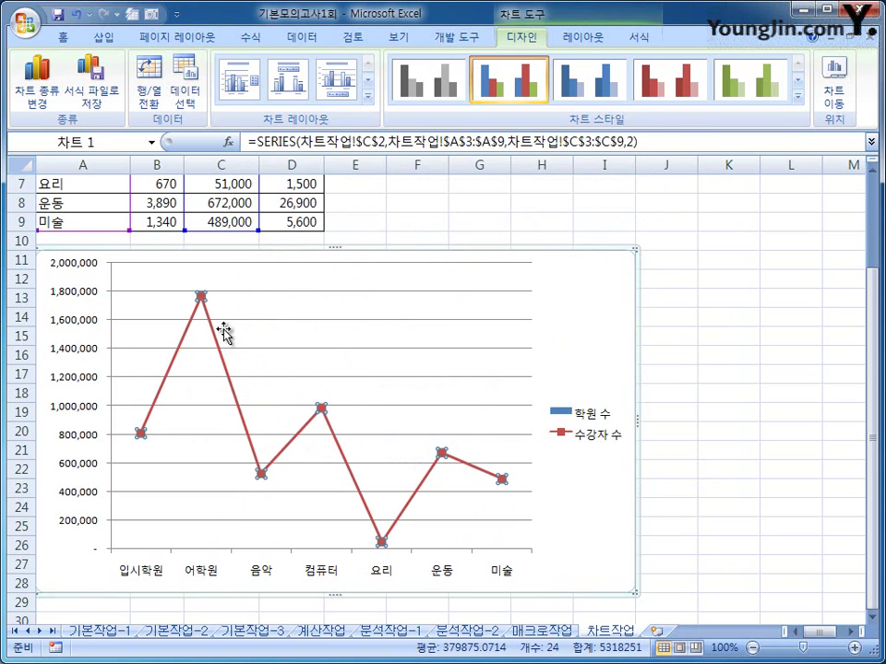
pyautogui.rightClick(229, 379)
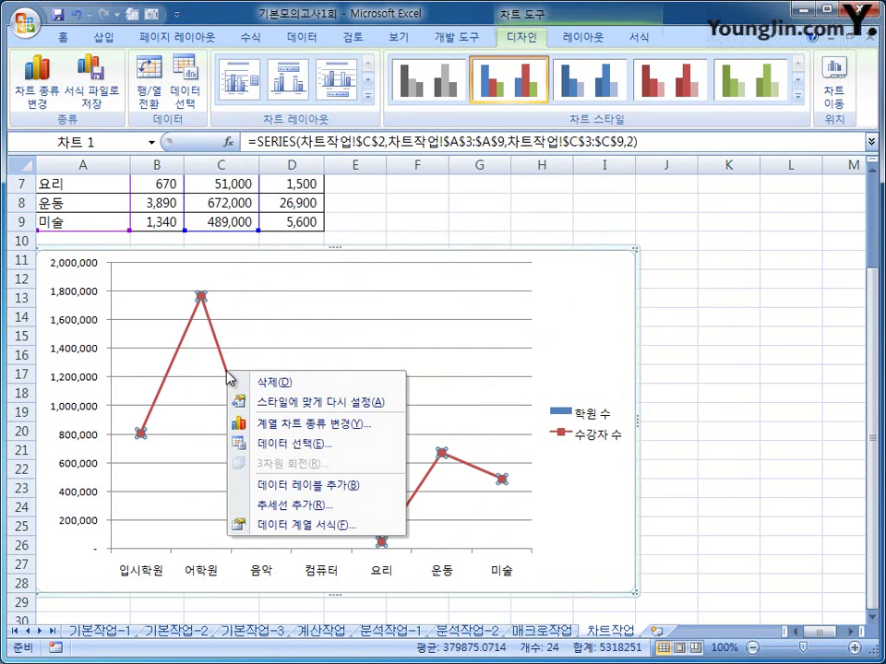
pyautogui.click(385, 530)
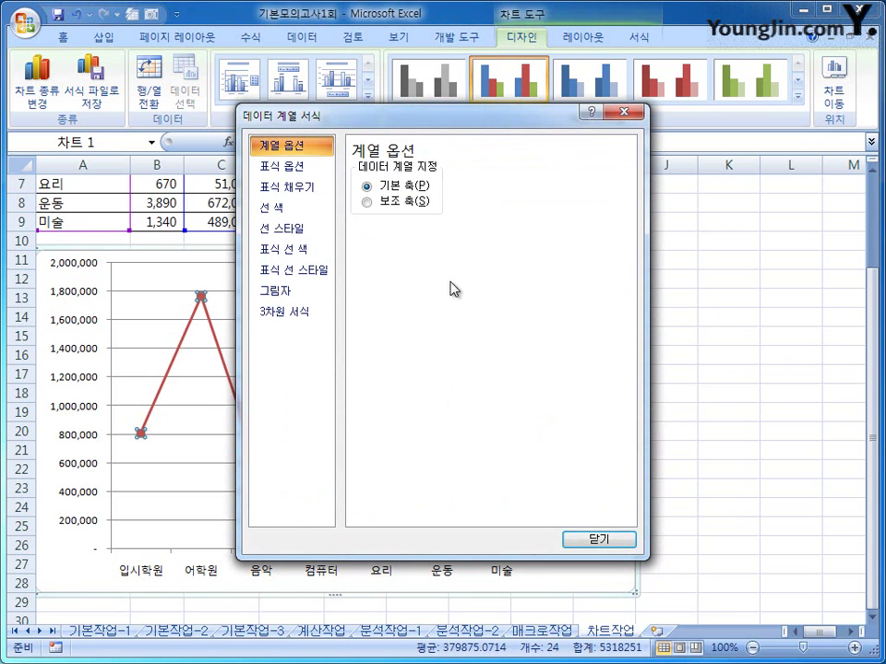
pyautogui.click(402, 202)
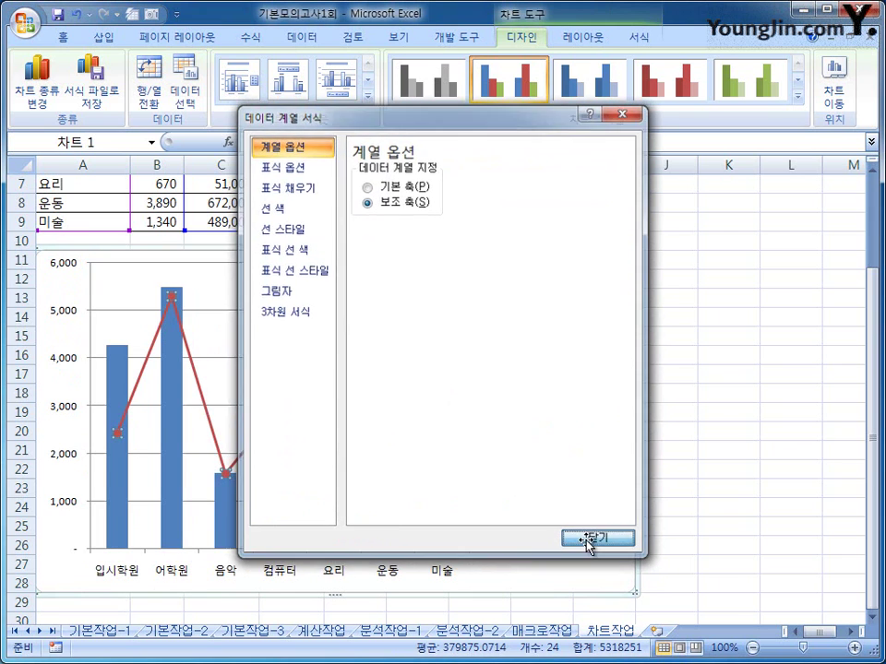
pyautogui.click(591, 541)
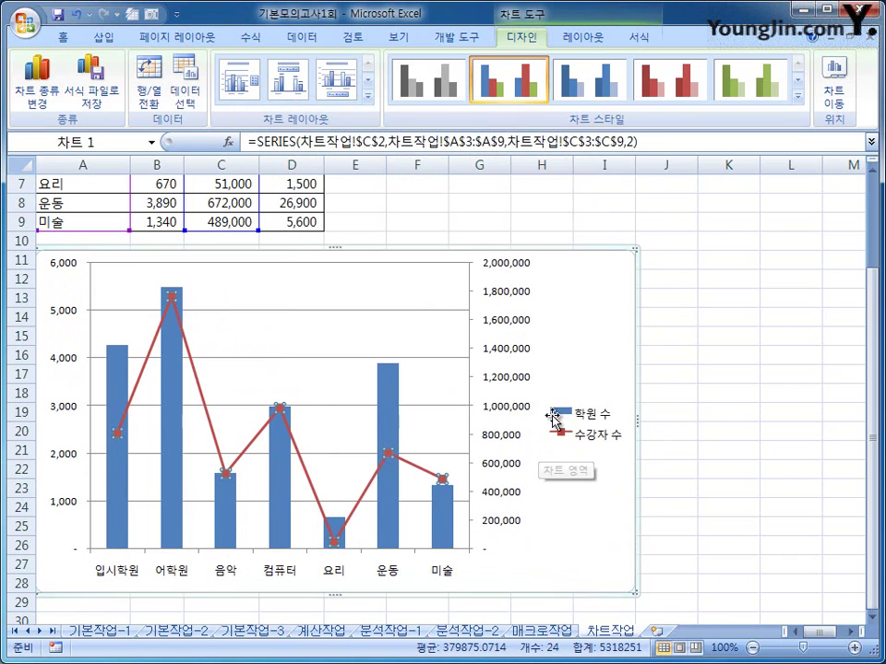
# - Add a chart title above the plot reading 분야별 학원수와 수강자수
pyautogui.click(586, 369)
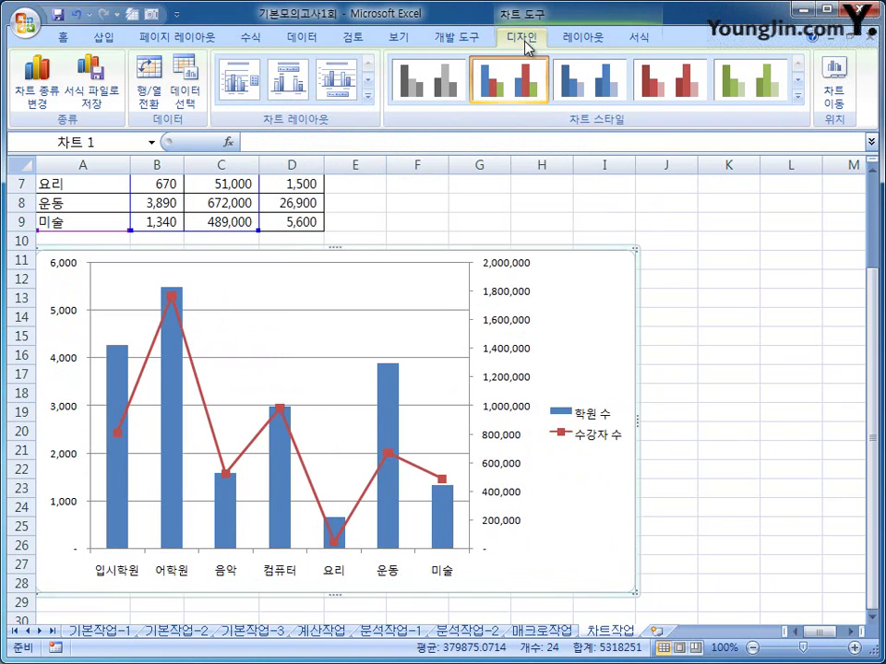
pyautogui.click(578, 39)
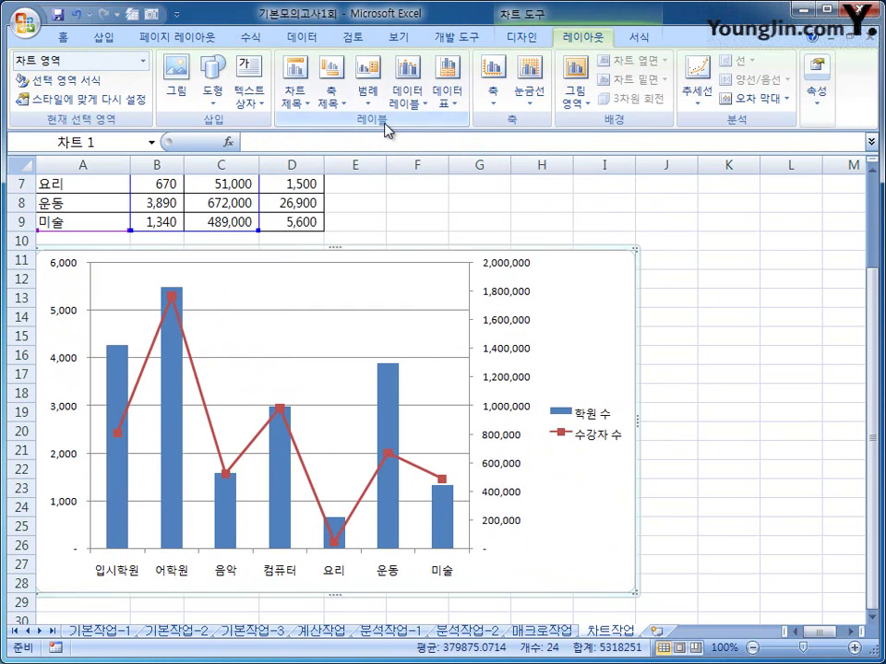
pyautogui.click(294, 106)
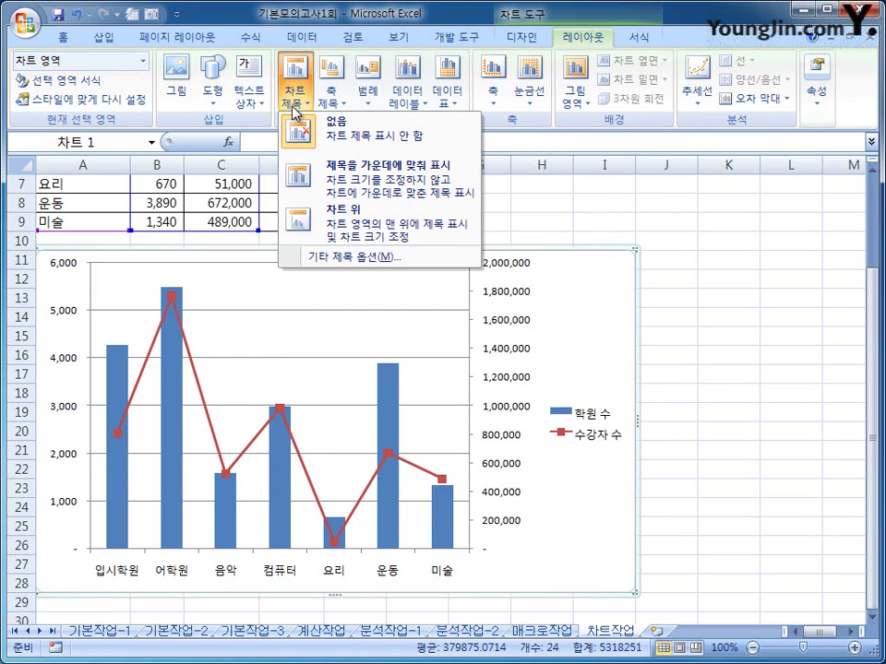
pyautogui.click(343, 230)
pyautogui.moveTo(293, 279); pyautogui.dragTo(376, 291)
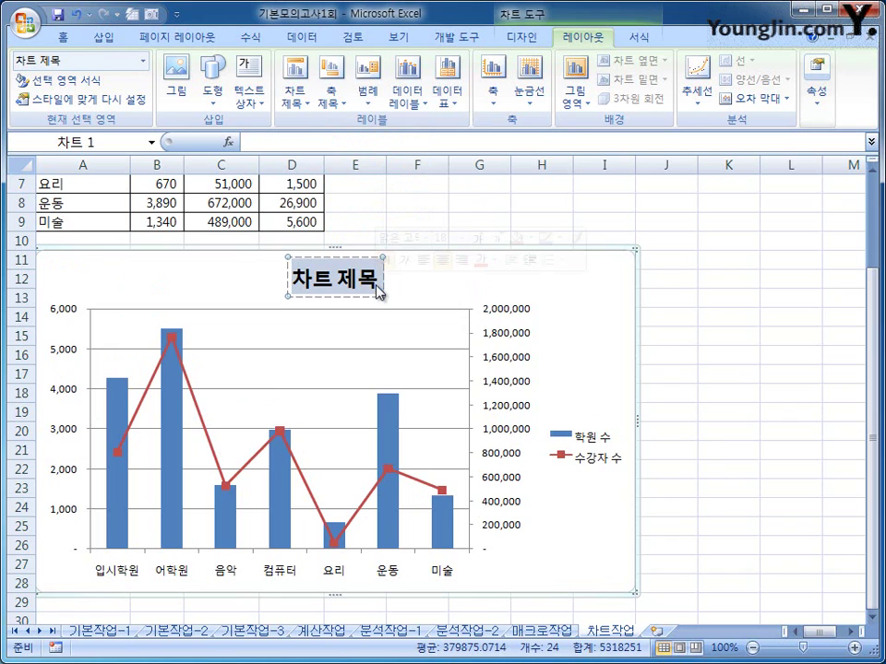
pyautogui.write('부')
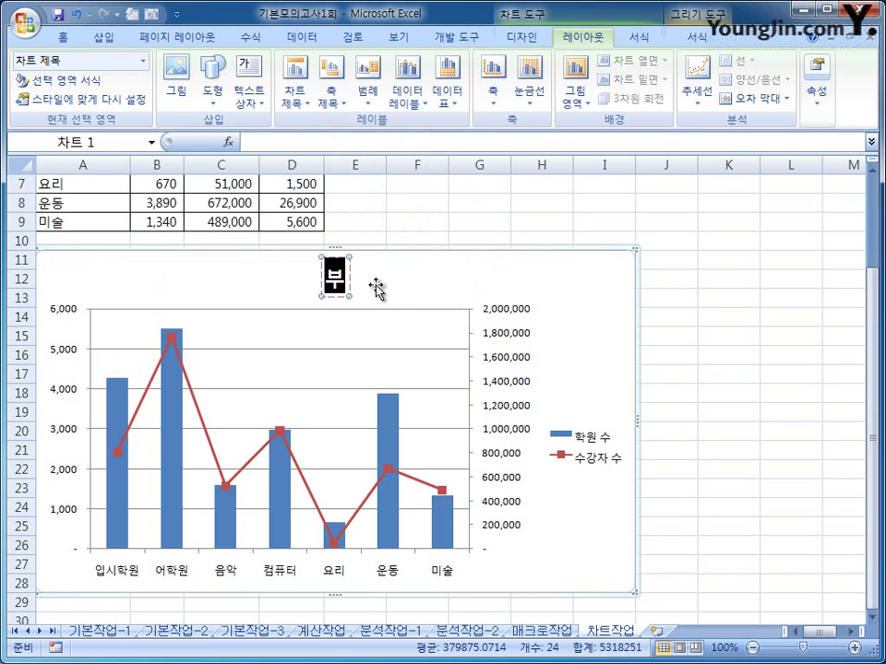
pyautogui.press('BackSpace')
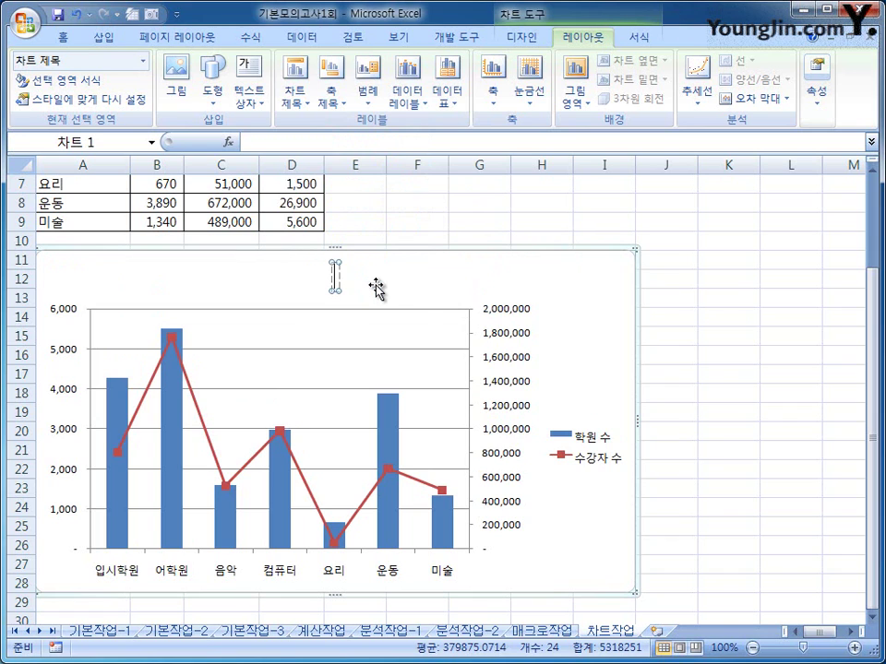
pyautogui.write('부분야별')
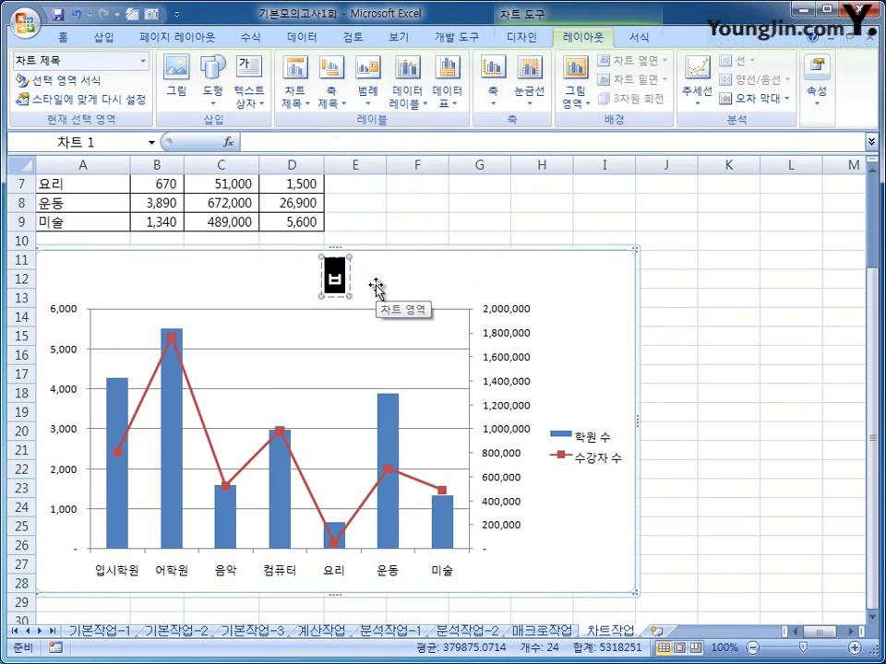
pyautogui.write(' 학원')
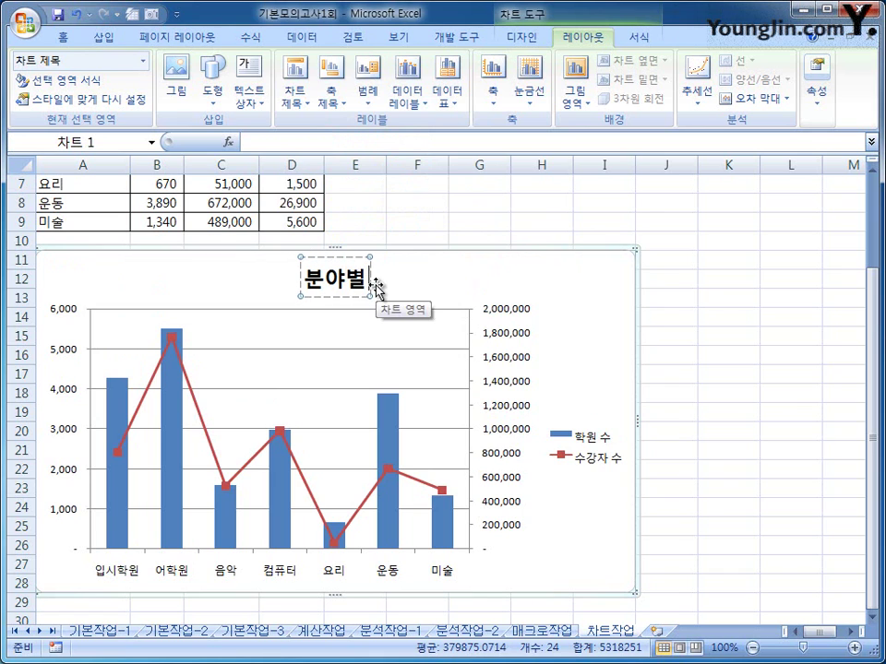
pyautogui.write('수와 수가')
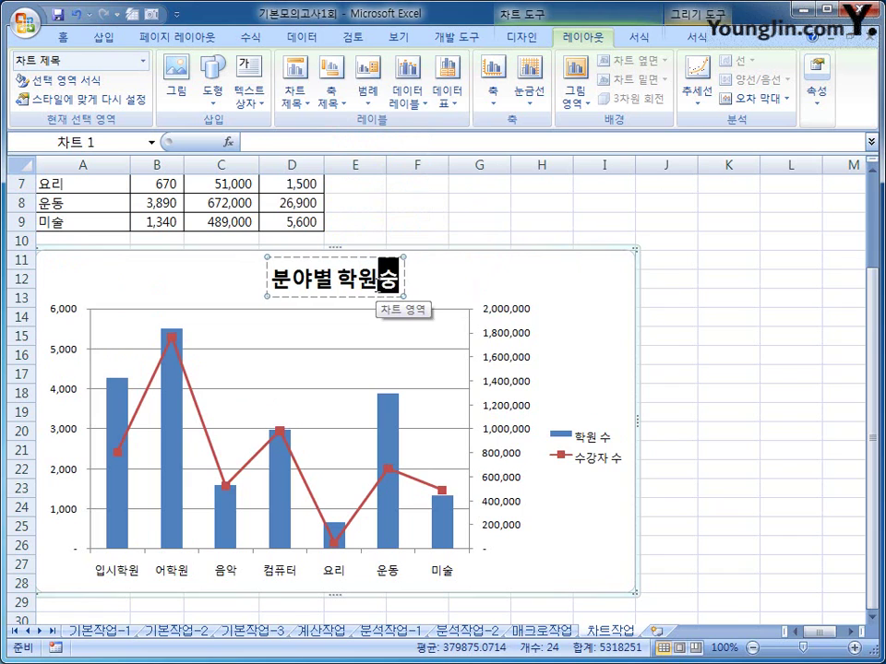
pyautogui.write('강자수')
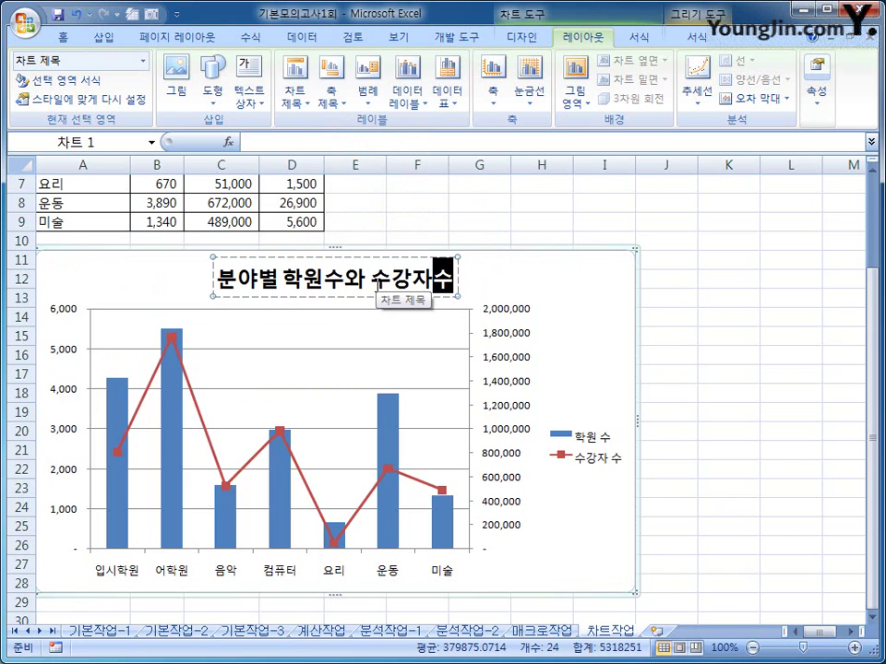
pyautogui.click(510, 293)
# - Format the chart title in the 궁서체 font at size 14
pyautogui.click(450, 287)
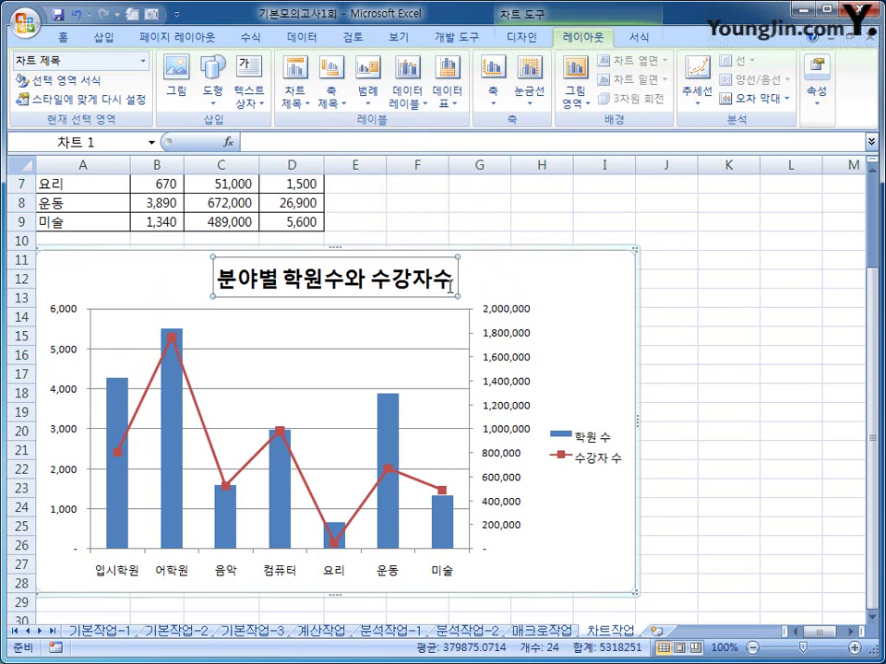
pyautogui.rightClick(450, 288)
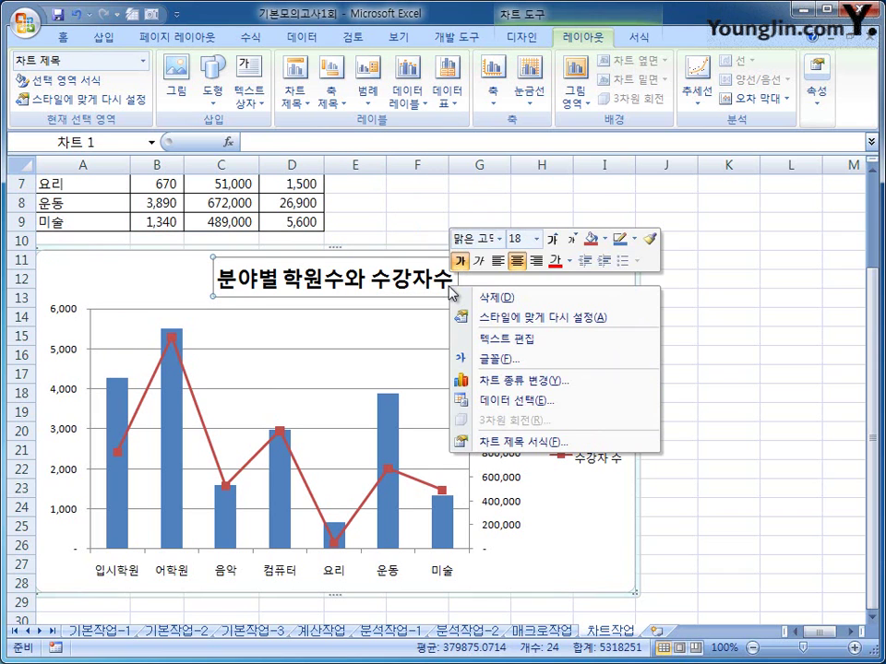
pyautogui.click(499, 238)
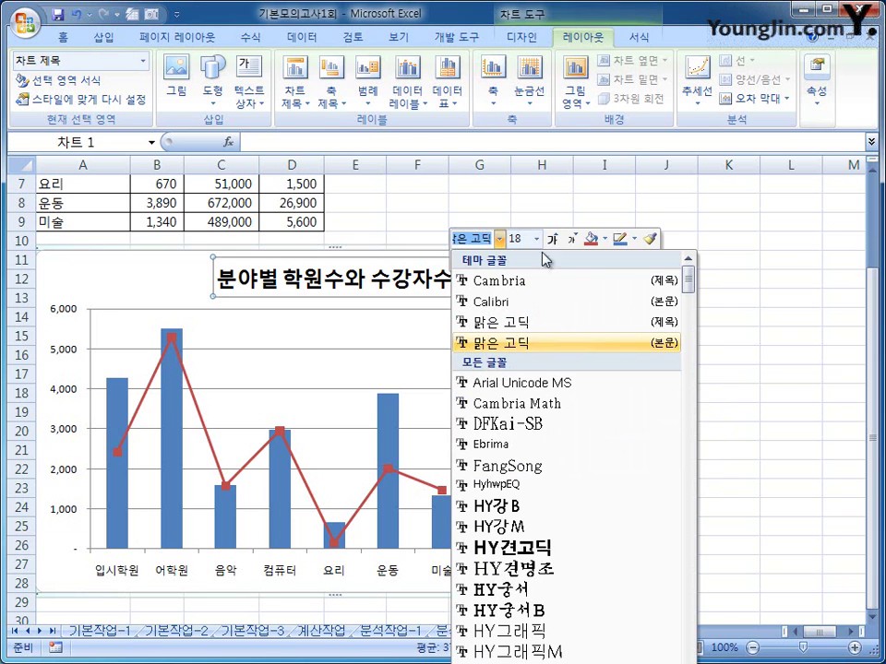
pyautogui.moveTo(688, 275); pyautogui.dragTo(680, 375)
pyautogui.click(582, 334)
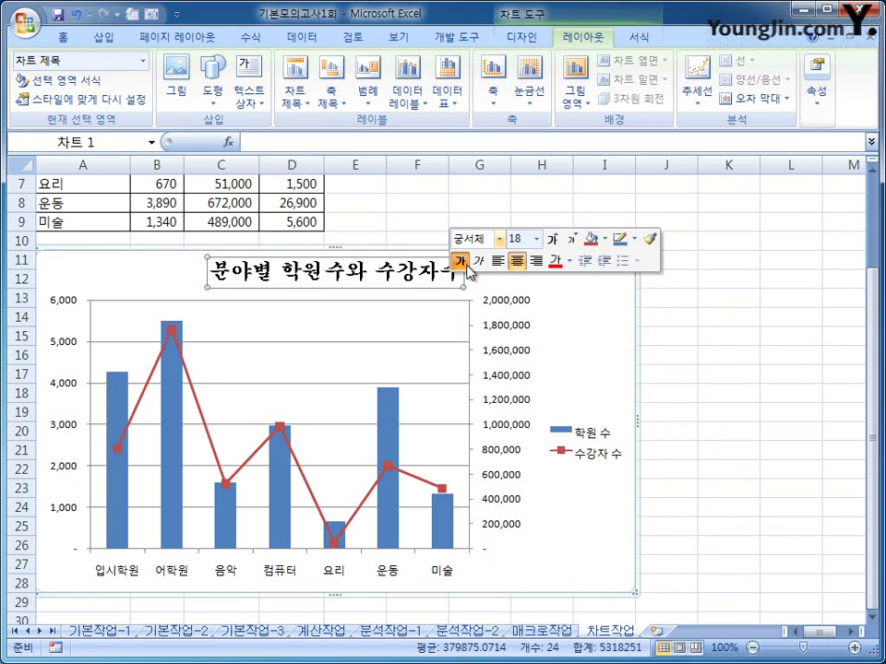
pyautogui.click(536, 239)
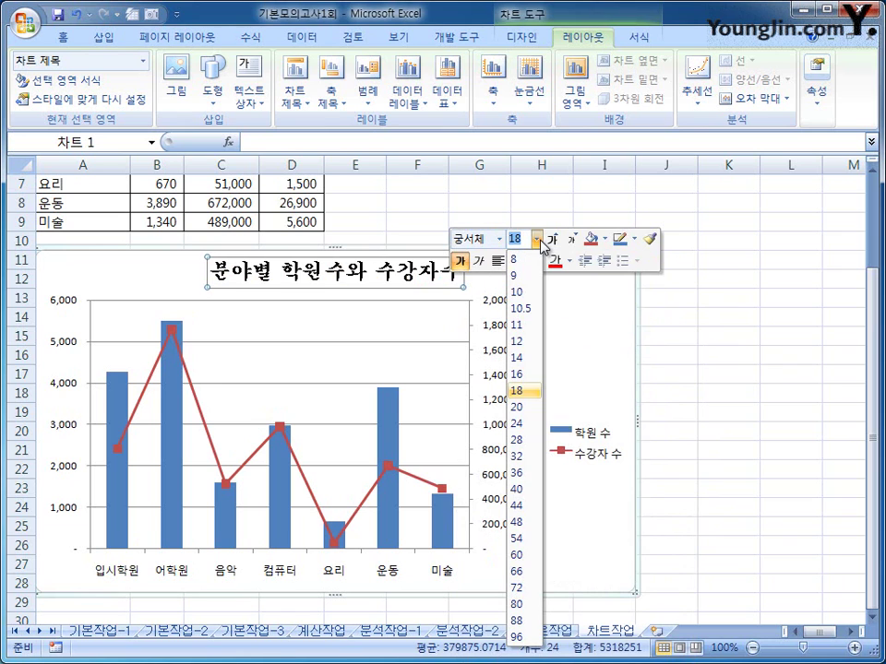
pyautogui.click(533, 358)
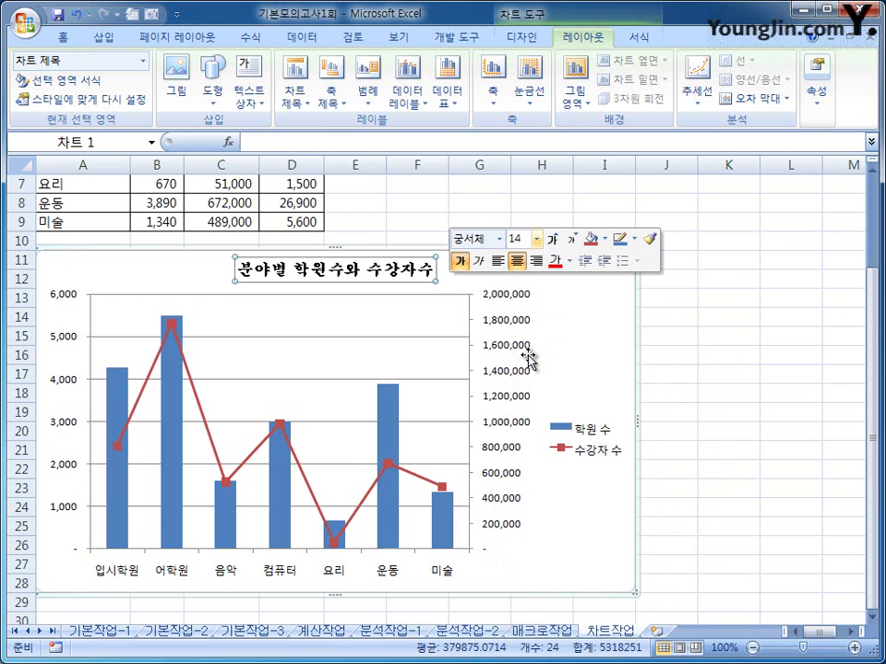
pyautogui.click(581, 316)
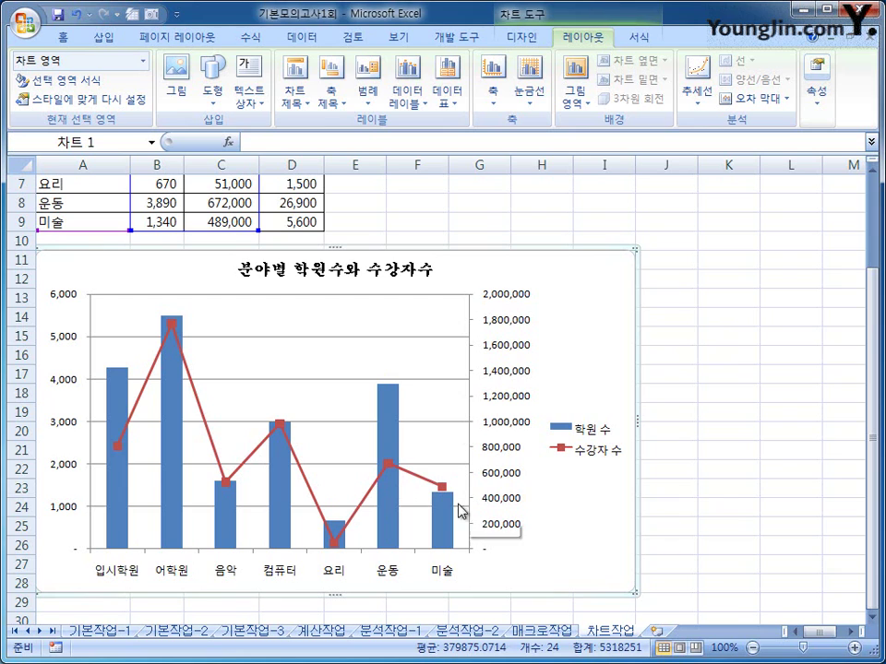
# - Add a data label to only the 운동 point of the 수강자 수 line series
pyautogui.click(391, 469)
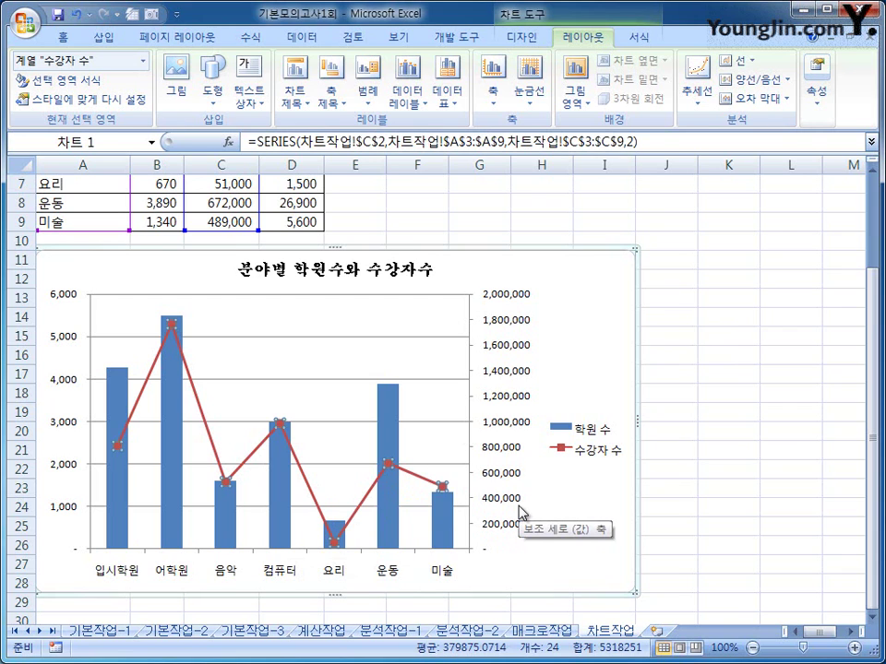
pyautogui.click(391, 470)
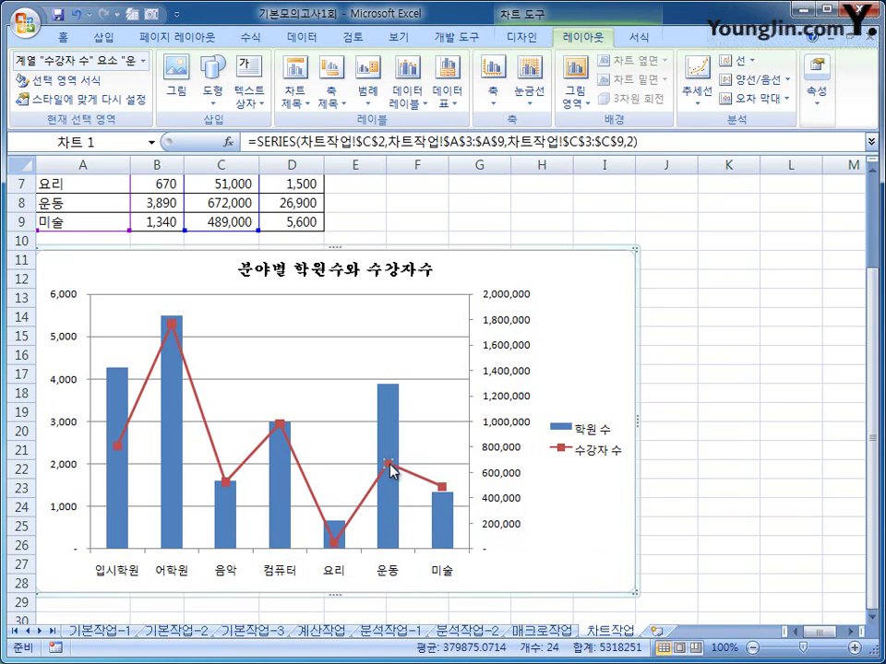
pyautogui.rightClick(391, 471)
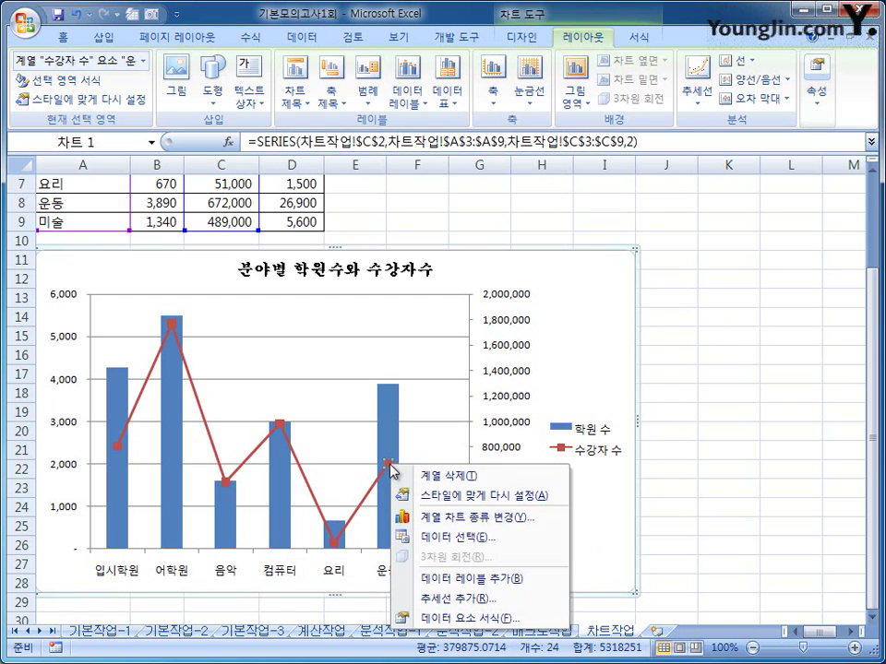
pyautogui.click(539, 588)
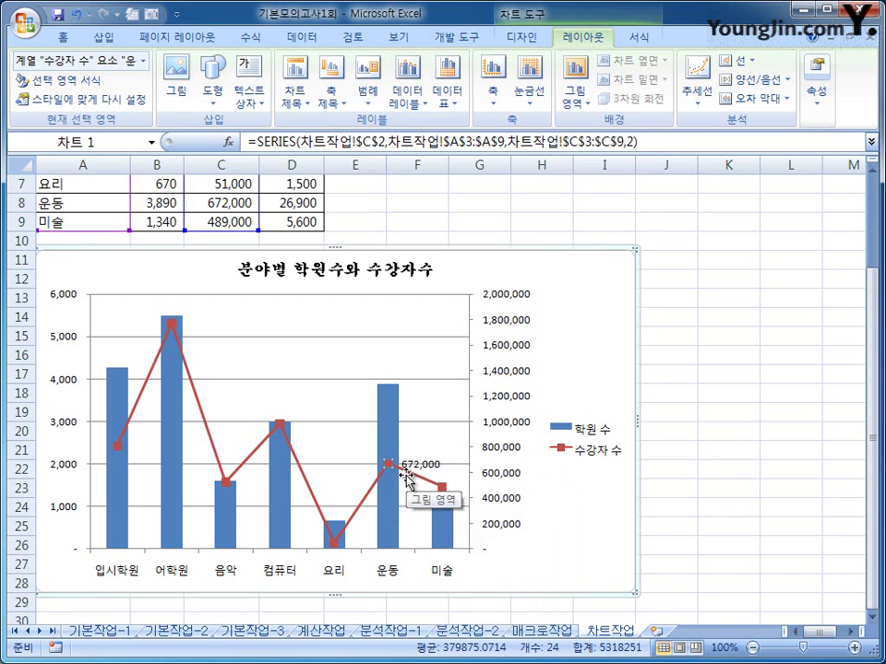
# - Give the chart area border rounded corners (둥근 모서리) and deselect the chart
pyautogui.click(579, 321)
pyautogui.rightClick(598, 273)
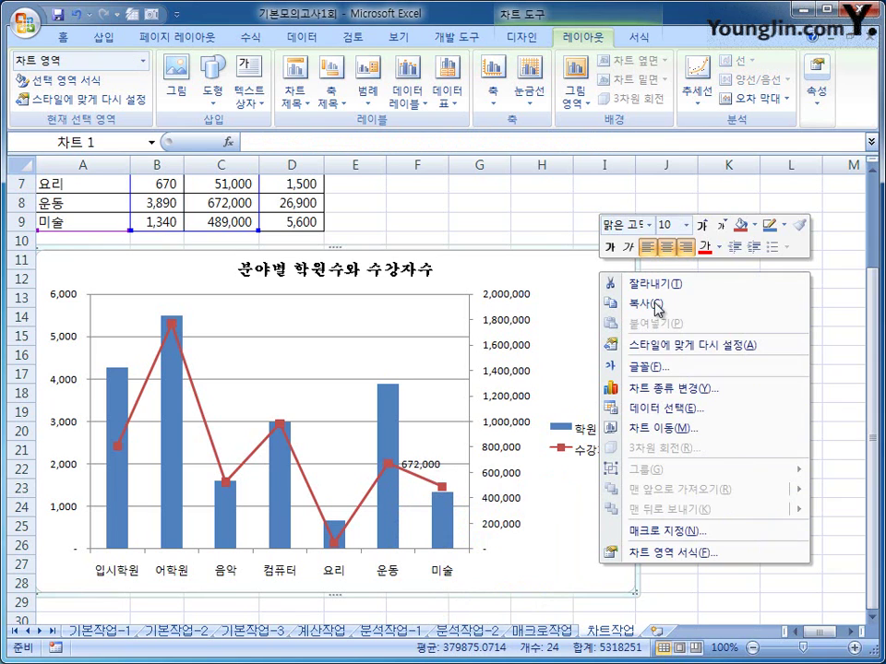
pyautogui.click(746, 554)
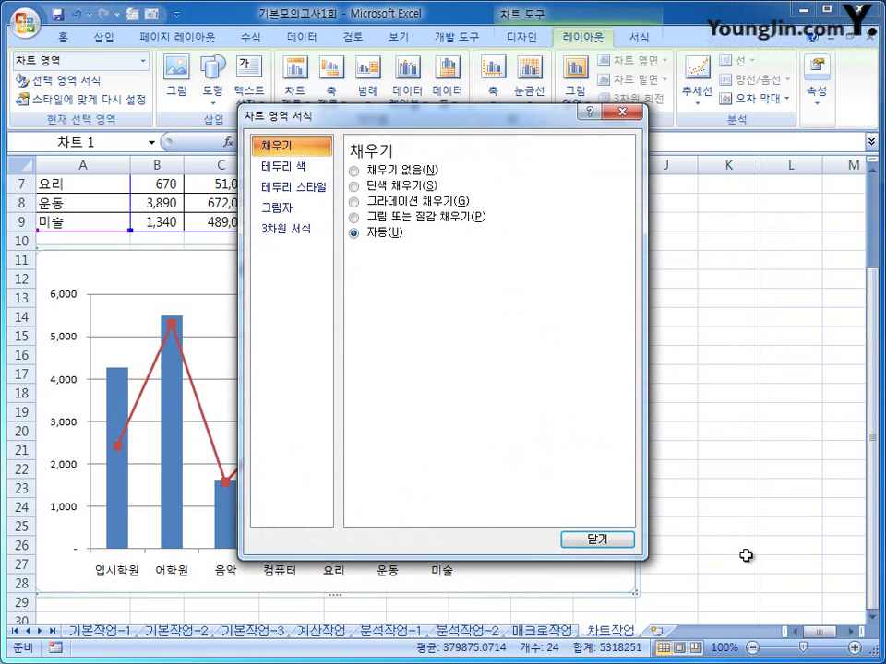
pyautogui.click(304, 190)
pyautogui.click(395, 354)
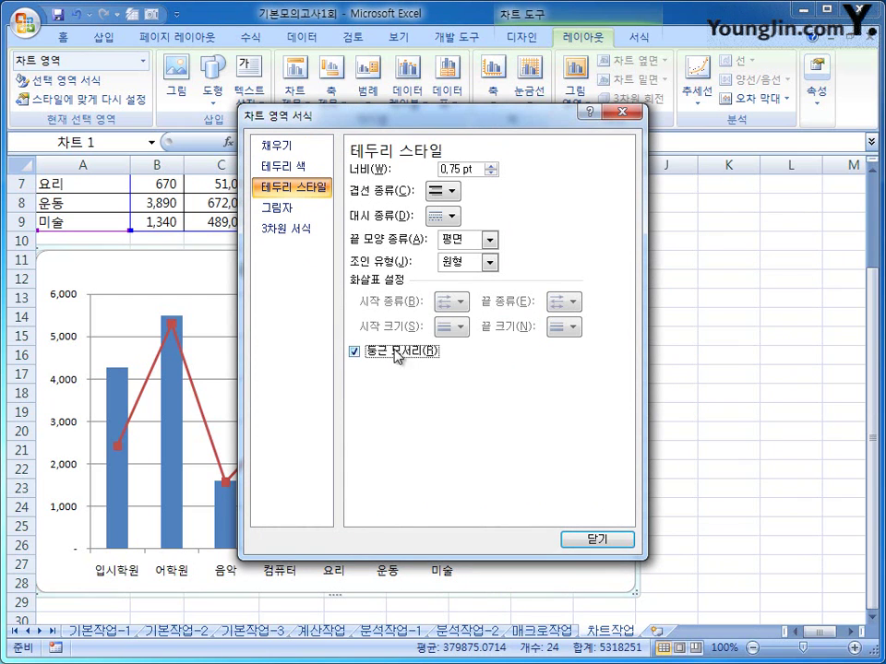
pyautogui.click(607, 538)
pyautogui.click(763, 526)
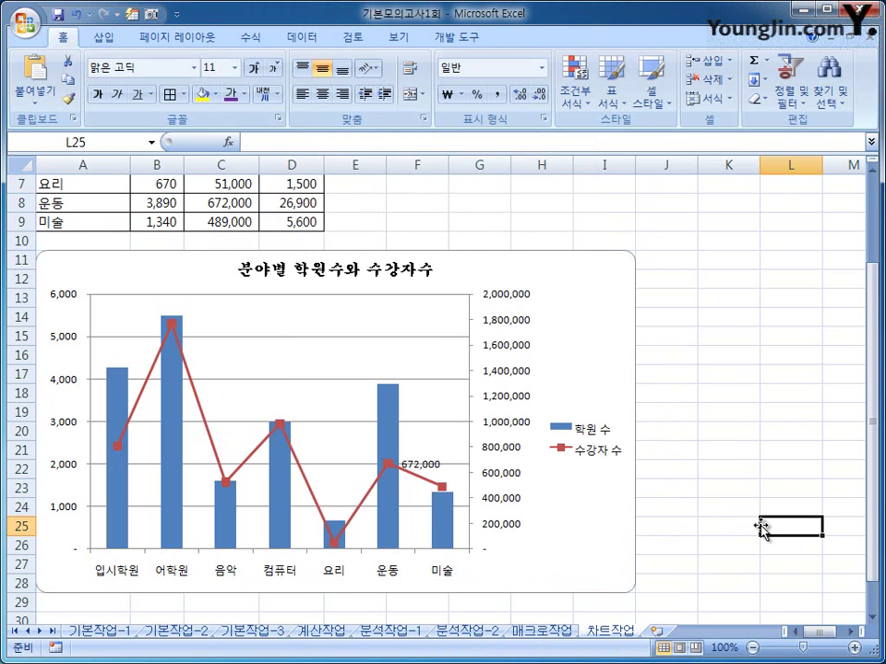
pyautogui.click(753, 550)
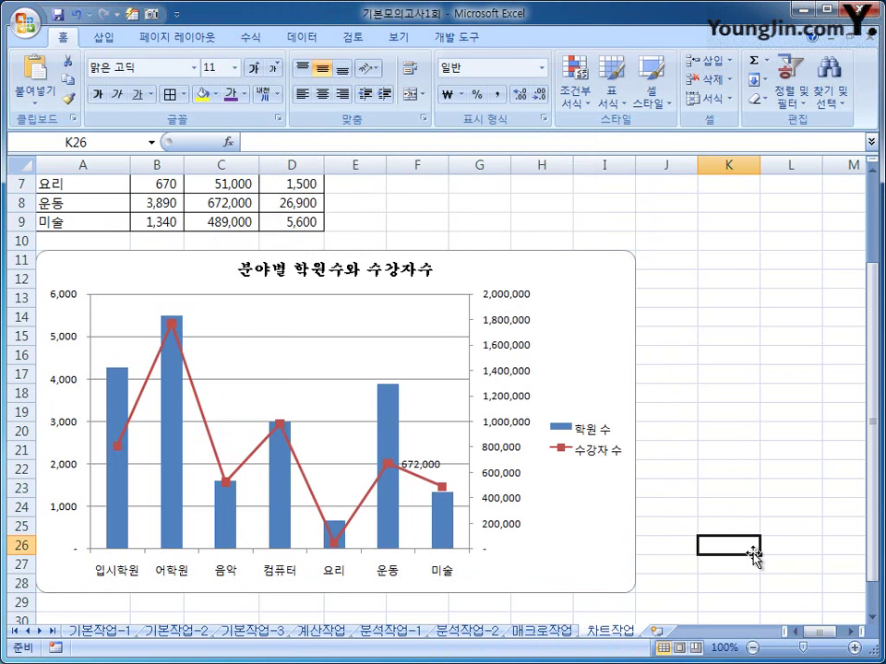